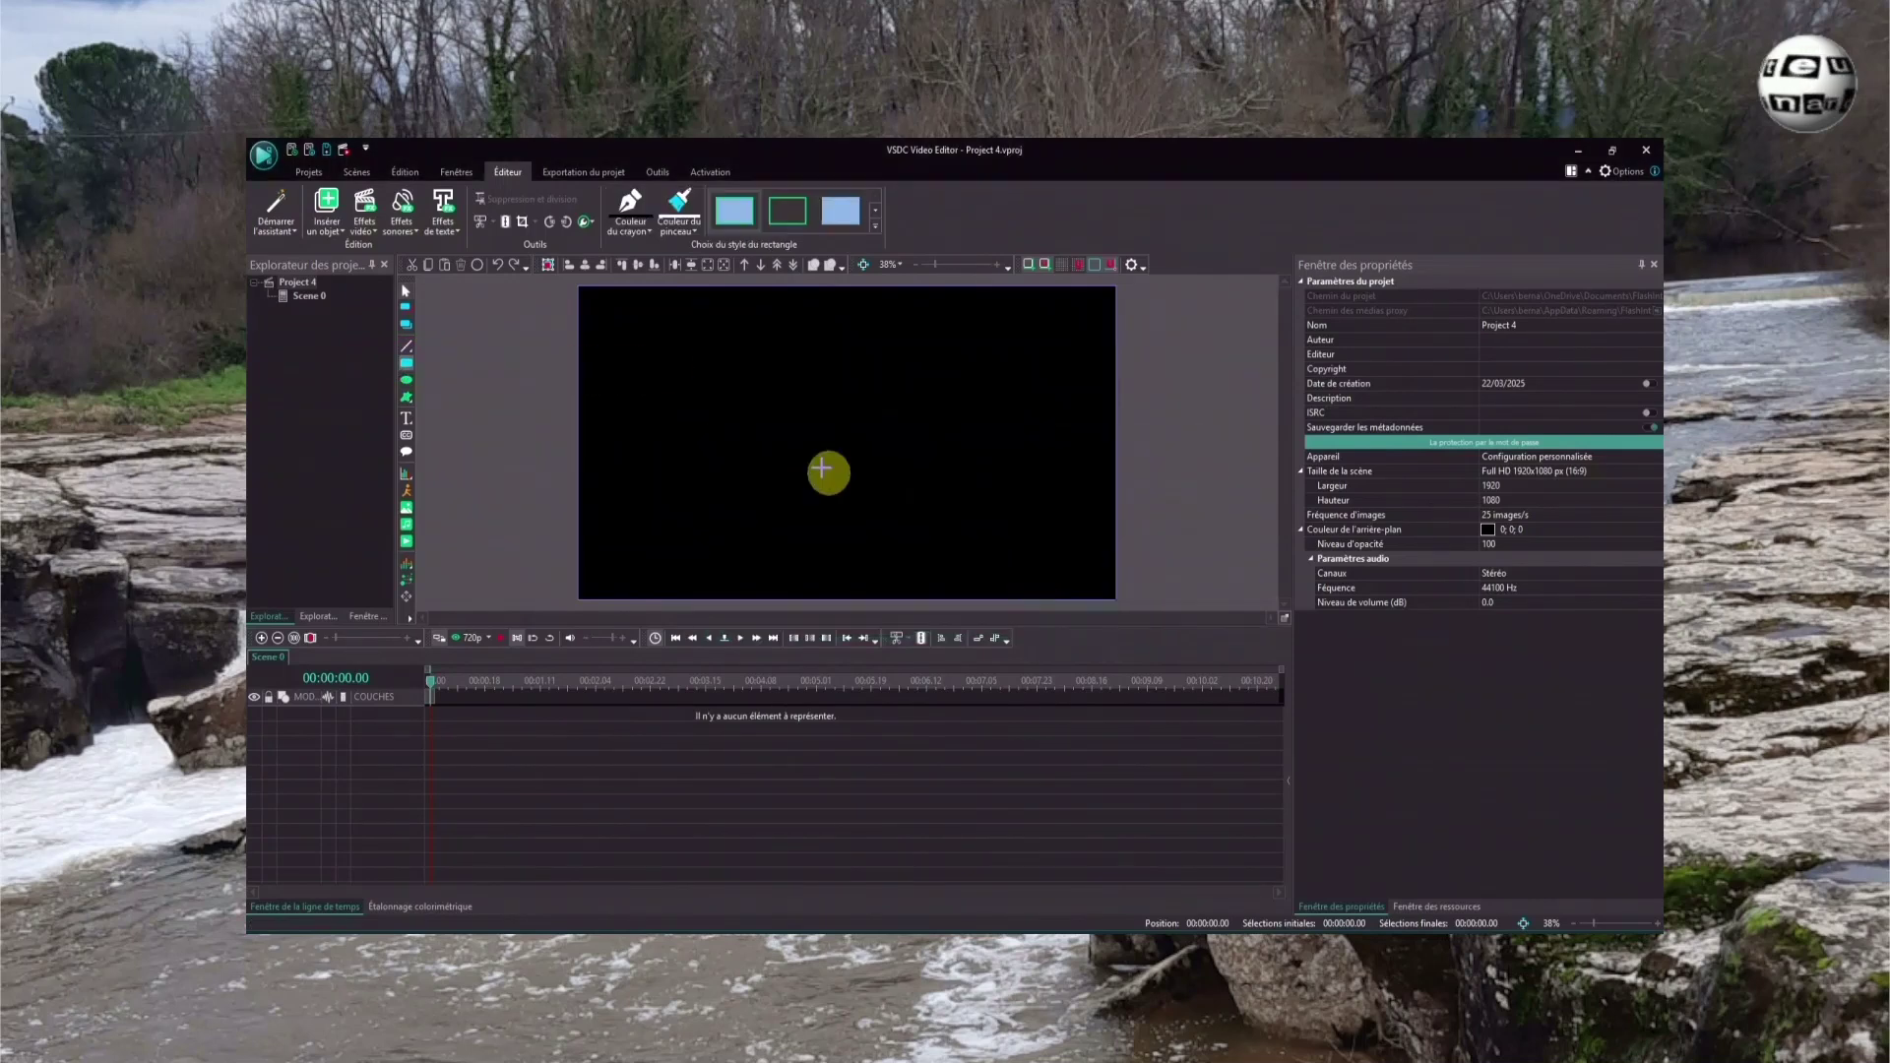
Draw a rectangle in the scene, resize it to the parent object's dimensions and fill it with green #00FF00.
{"action": "left_click_drag", "start_coordinate": [1025, 570], "coordinate": [657, 337]}
{"action": "left_click", "coordinate": [1513, 414]}
{"action": "left_click", "coordinate": [1484, 631]}
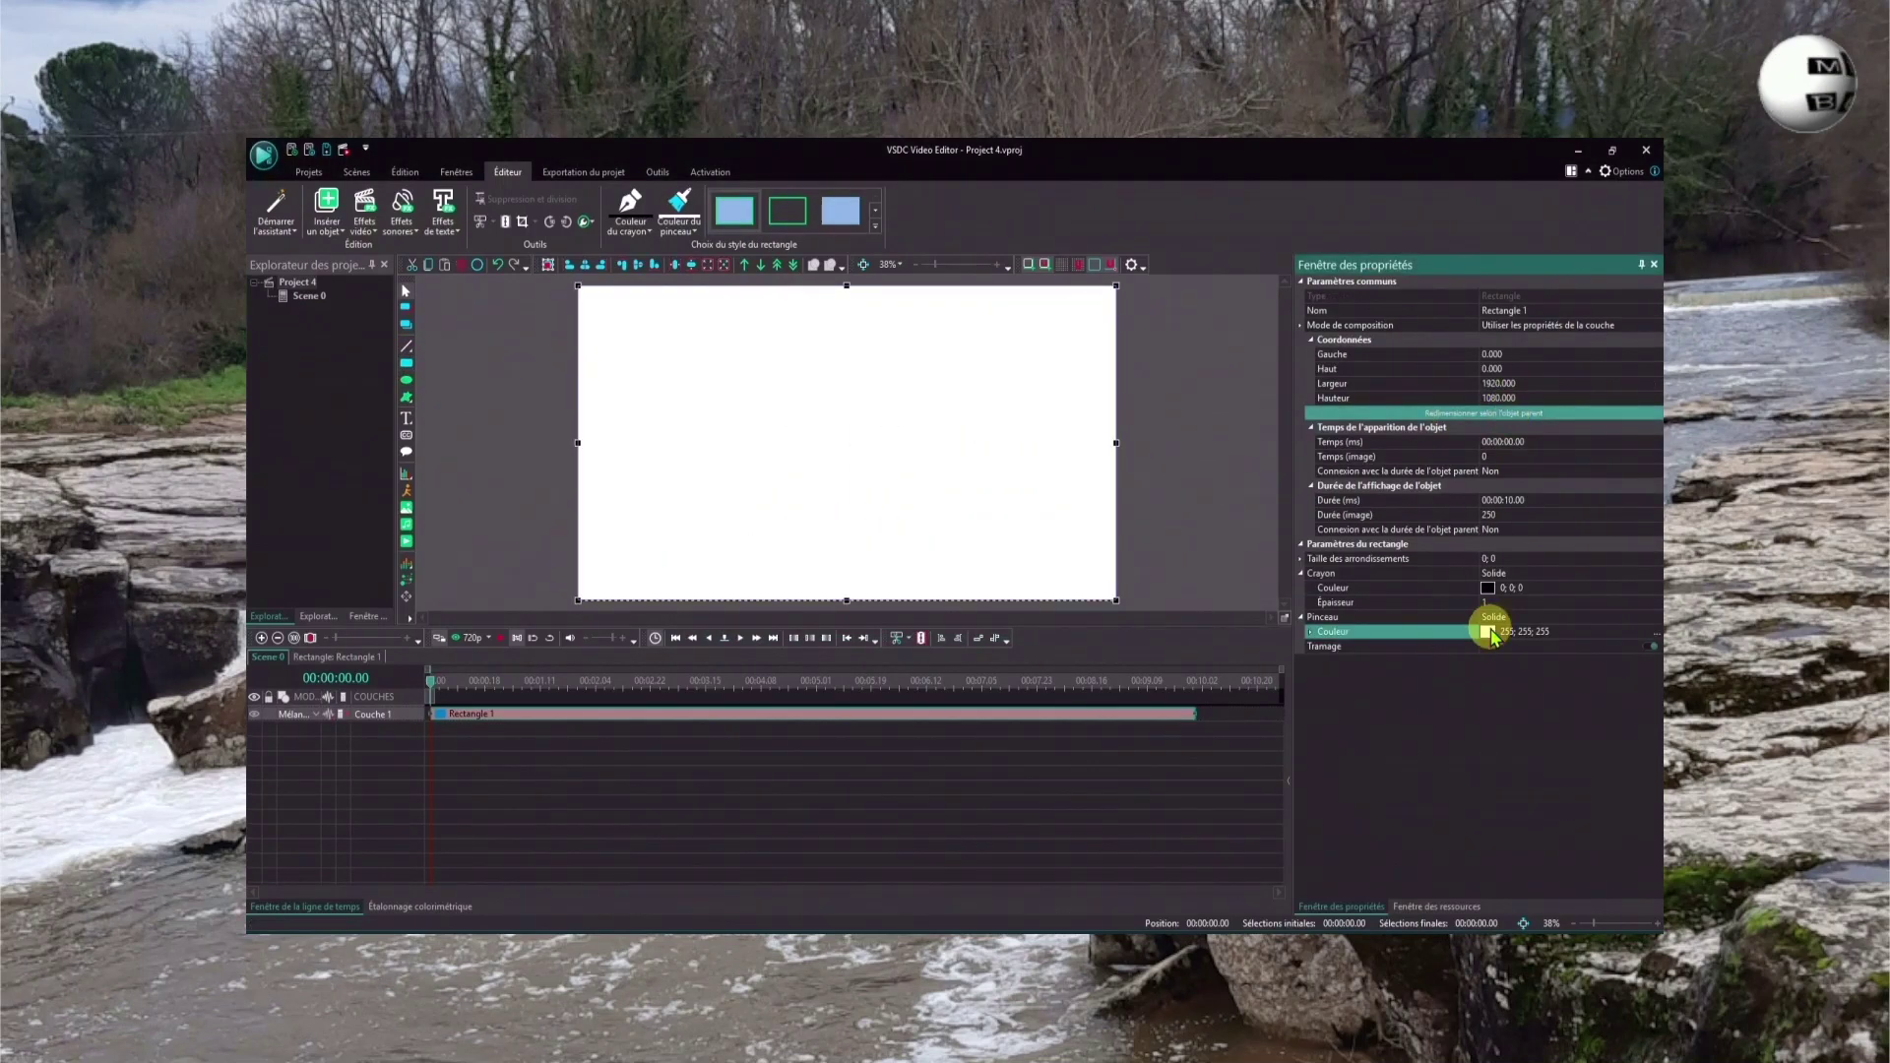
{"action": "left_click", "coordinate": [1656, 635]}
{"action": "left_click", "coordinate": [859, 548]}
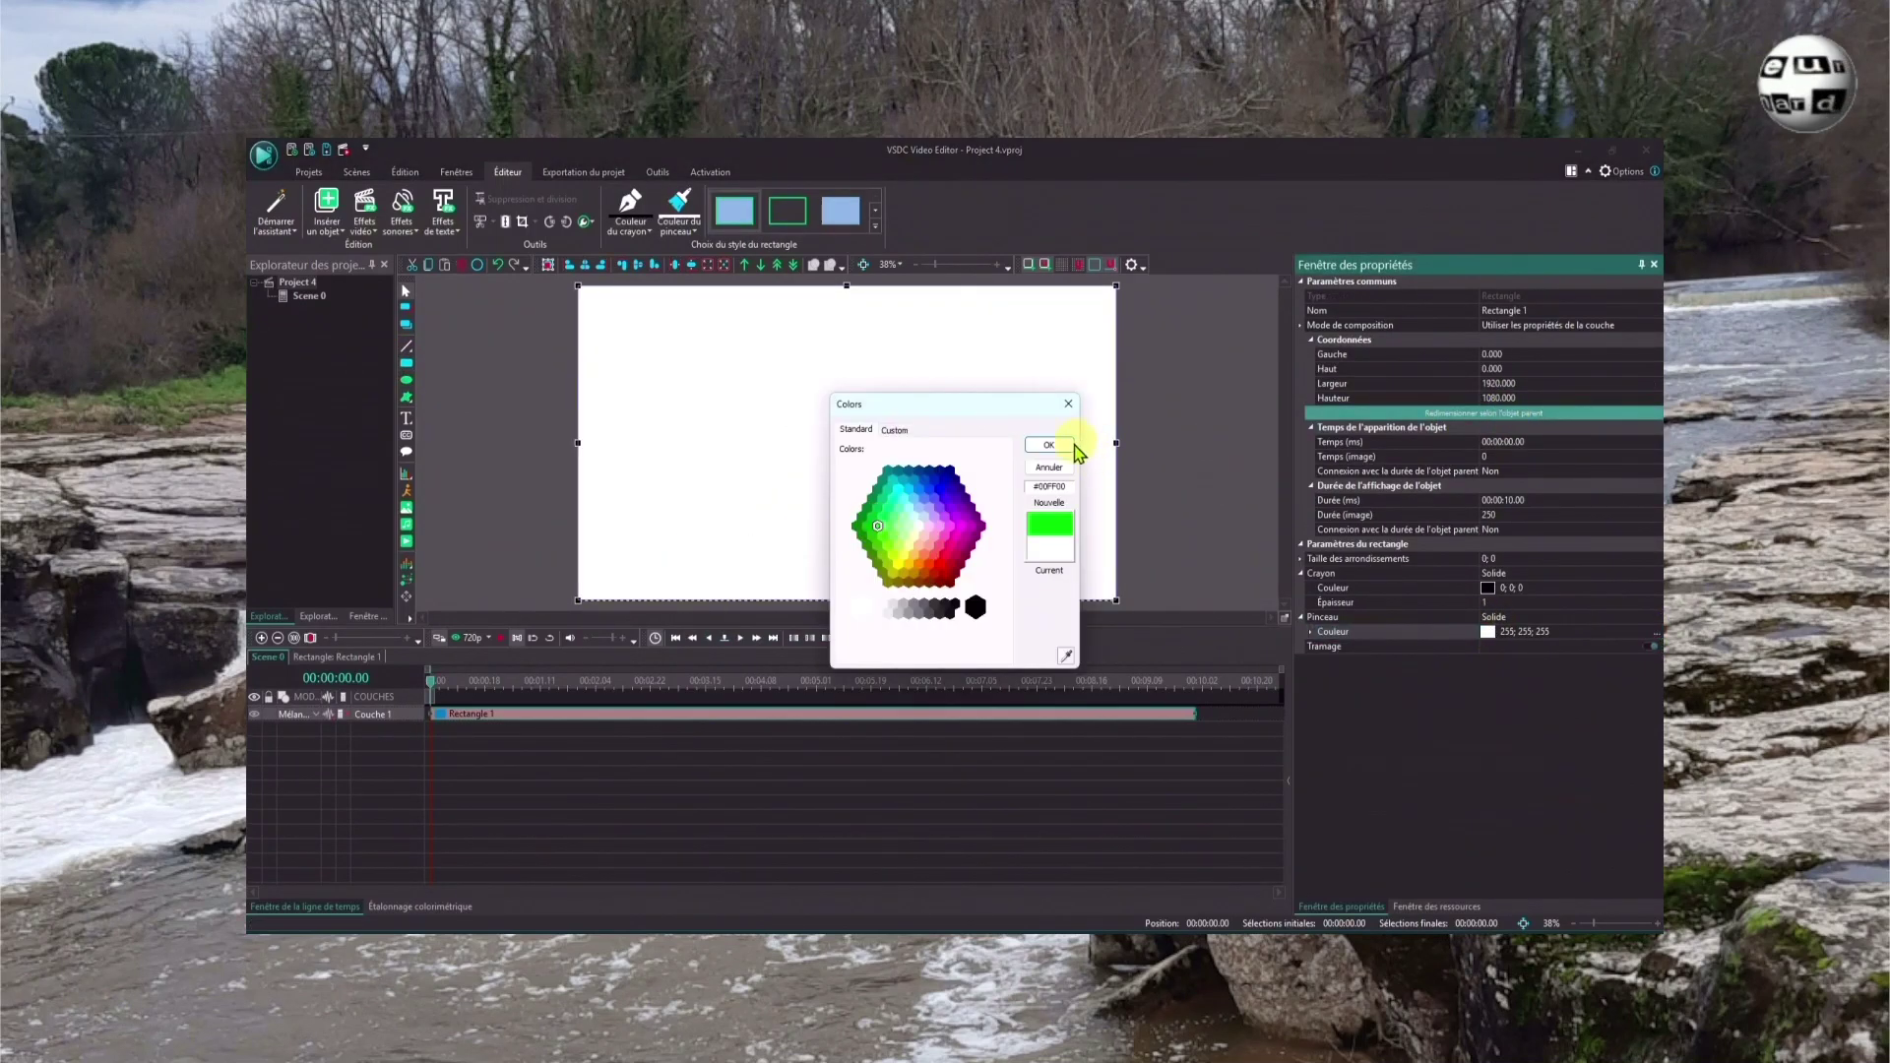
{"action": "left_click", "coordinate": [1048, 444]}
Take a snapshot of the green scene and export the resulting image resource to a file.
{"action": "left_click", "coordinate": [708, 788]}
{"action": "left_click", "coordinate": [591, 224]}
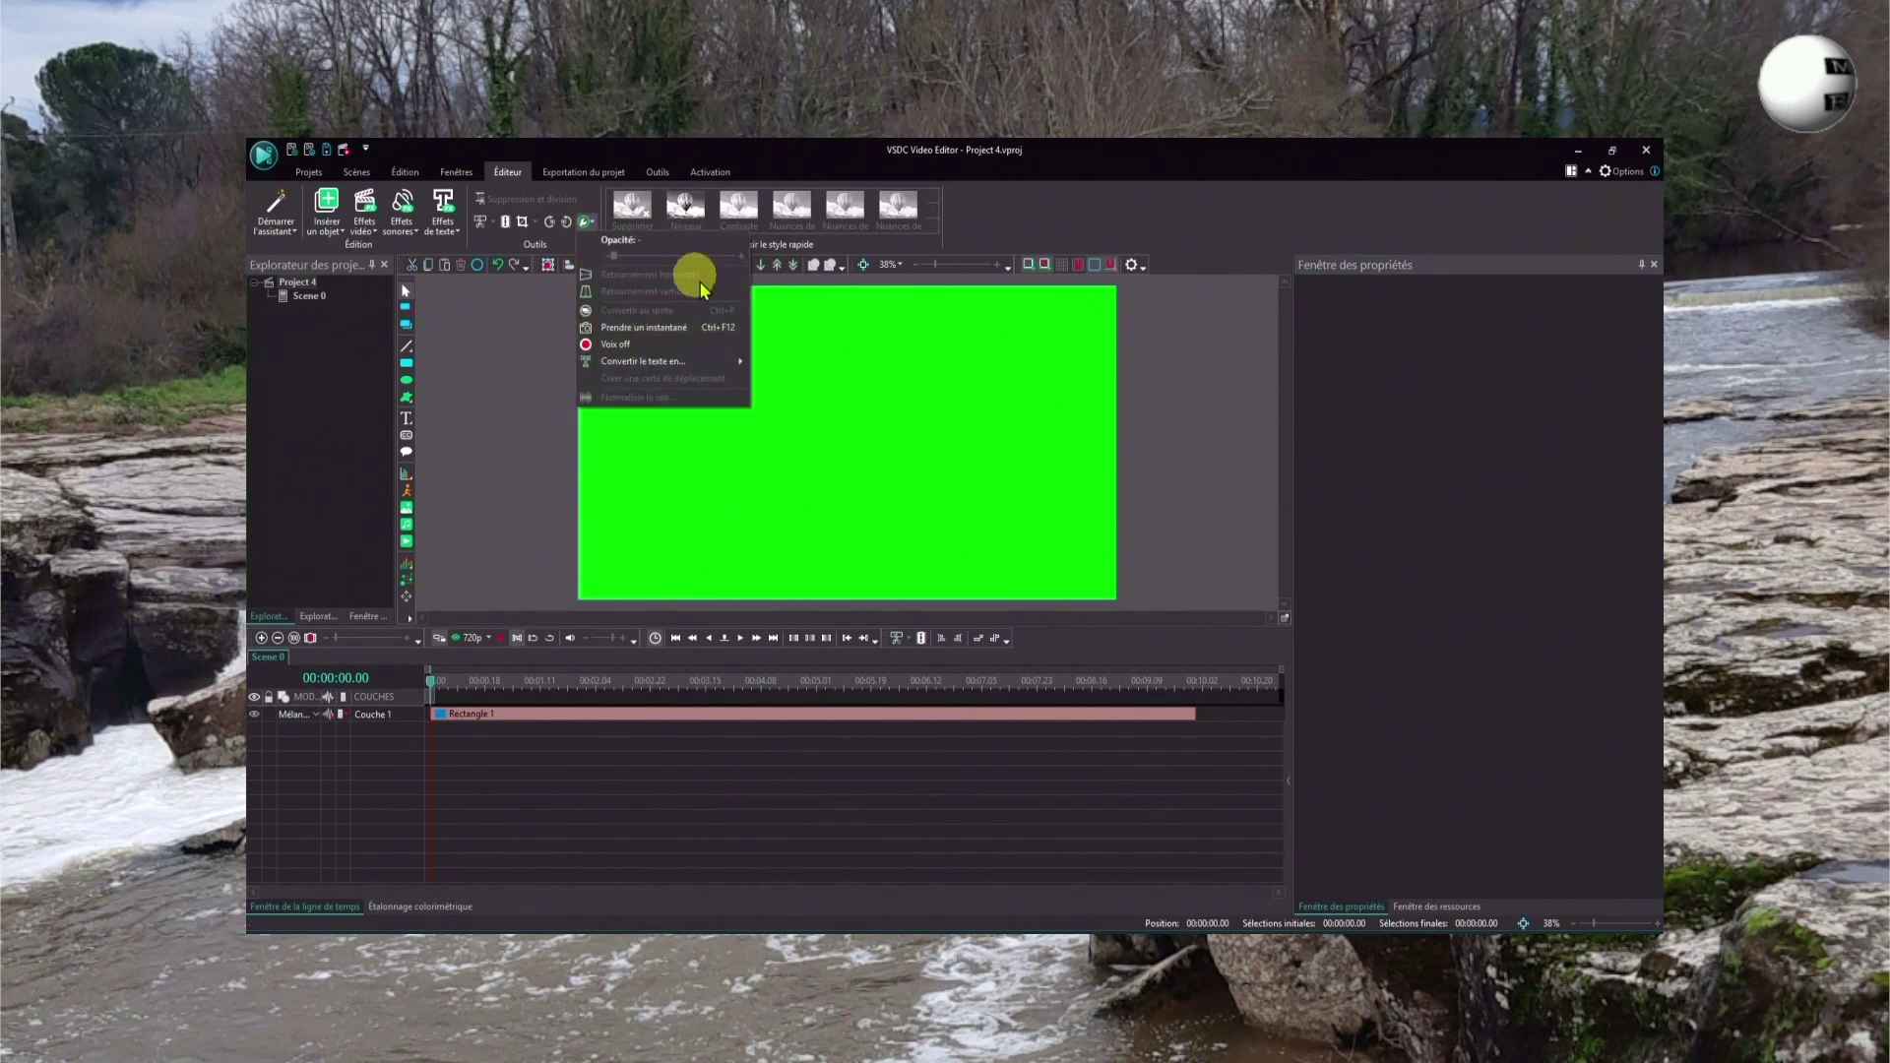
{"action": "left_click", "coordinate": [637, 325]}
{"action": "right_click", "coordinate": [1309, 350]}
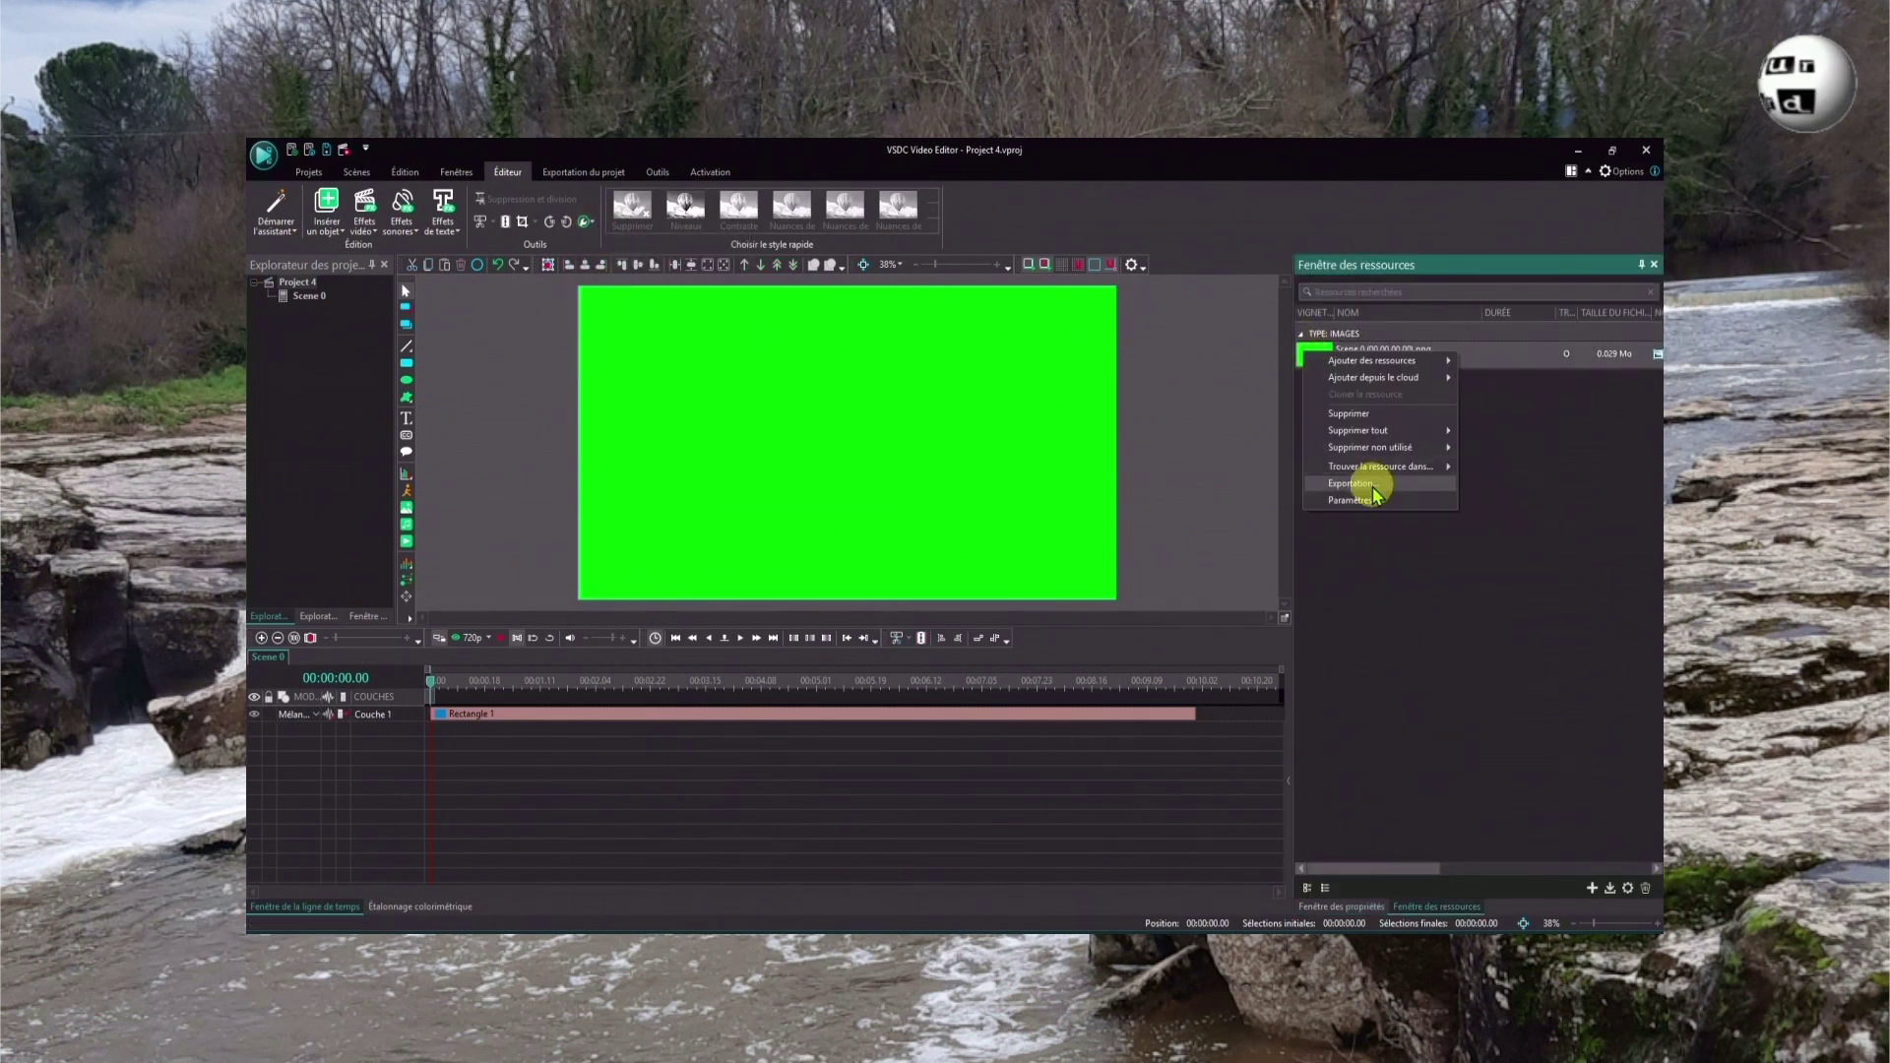
{"action": "left_click", "coordinate": [1373, 487]}
{"action": "left_click", "coordinate": [718, 522]}
{"action": "left_click", "coordinate": [1113, 677]}
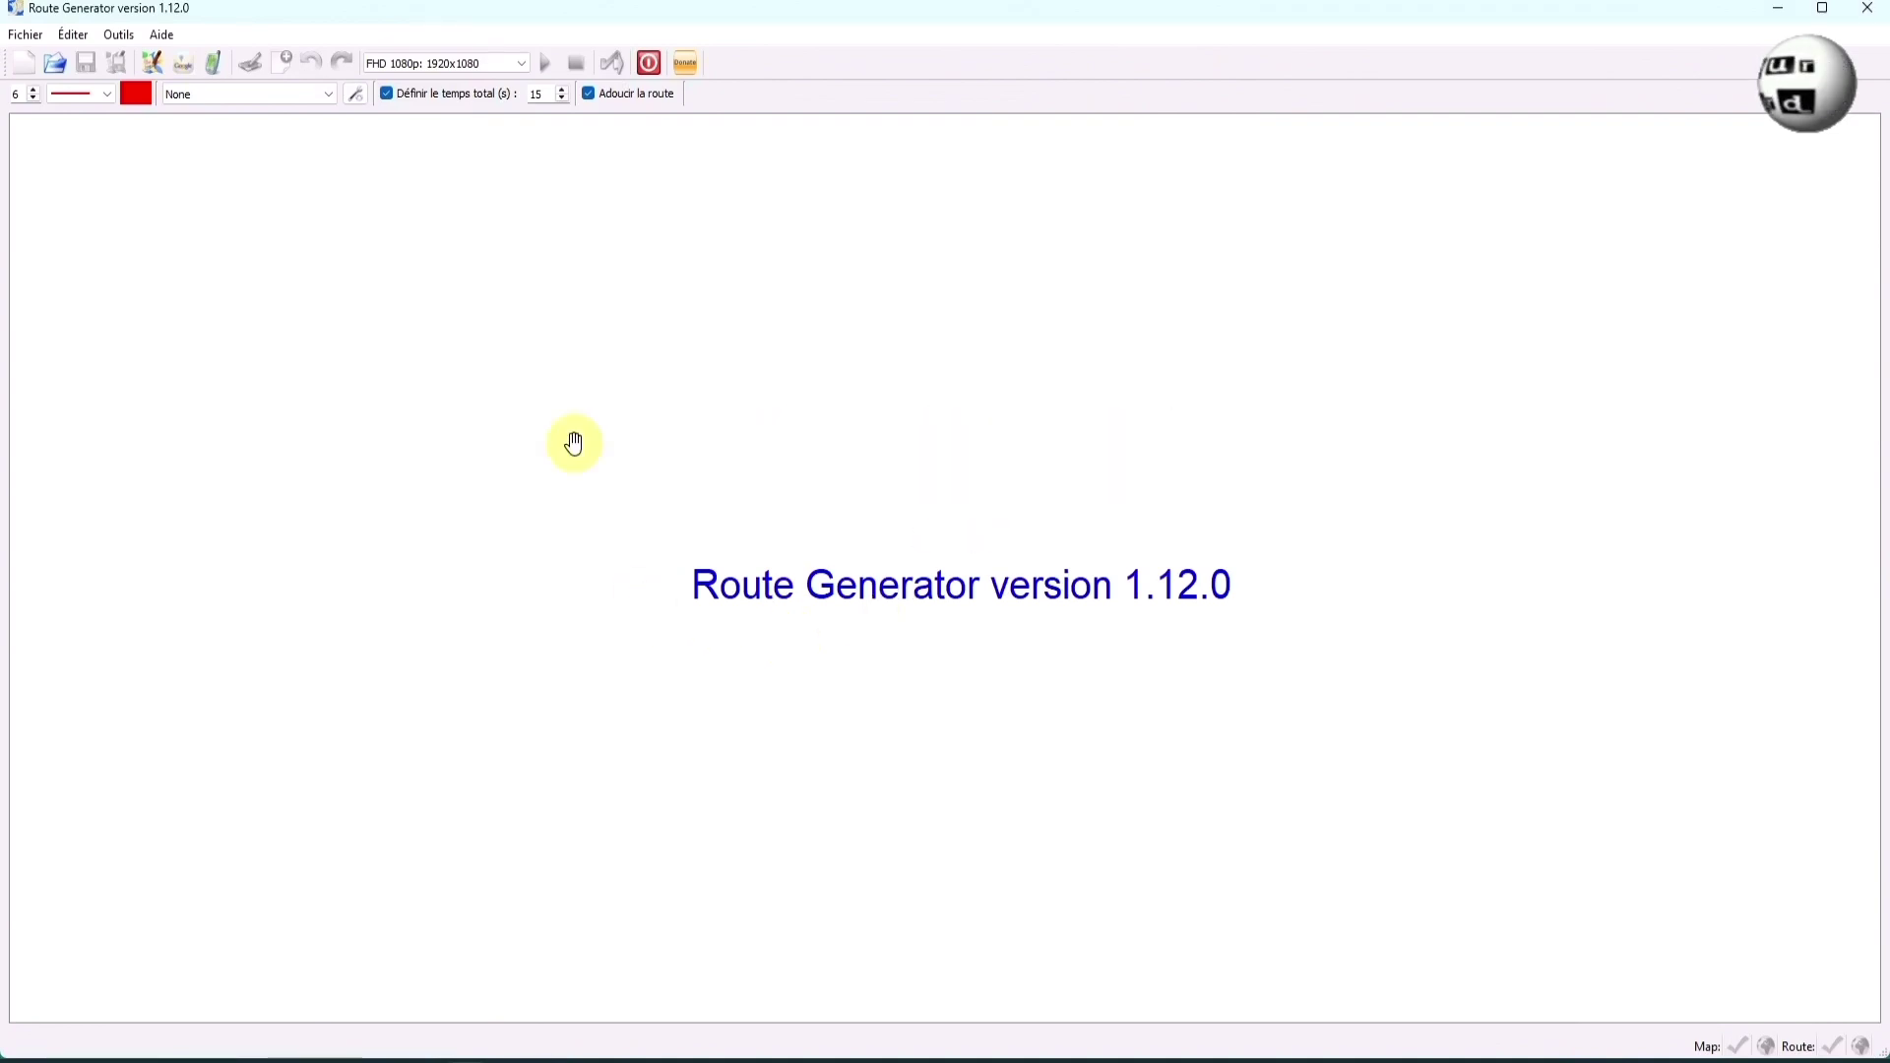
In Route Generator, import the Circuit long.gpx track and choose to import a new Google Maps map for it.
{"action": "left_click", "coordinate": [214, 65]}
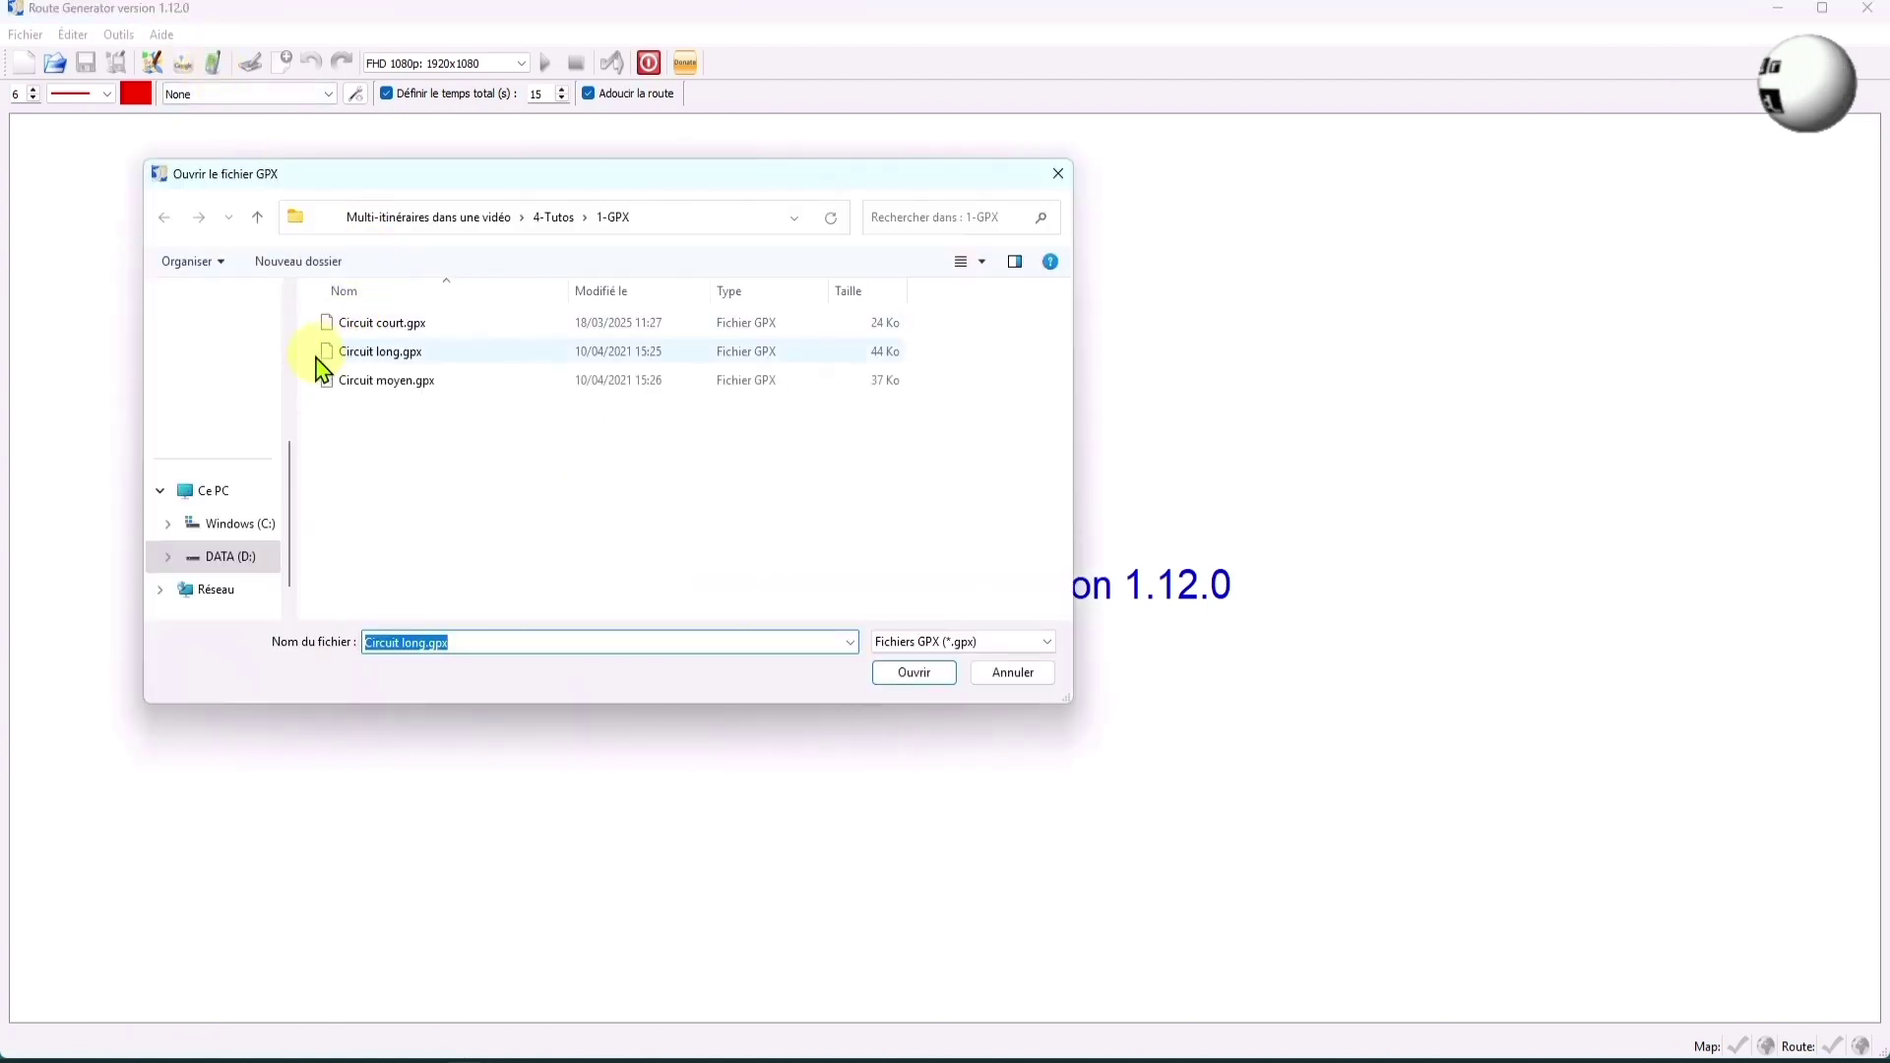
{"action": "double_click", "coordinate": [372, 357]}
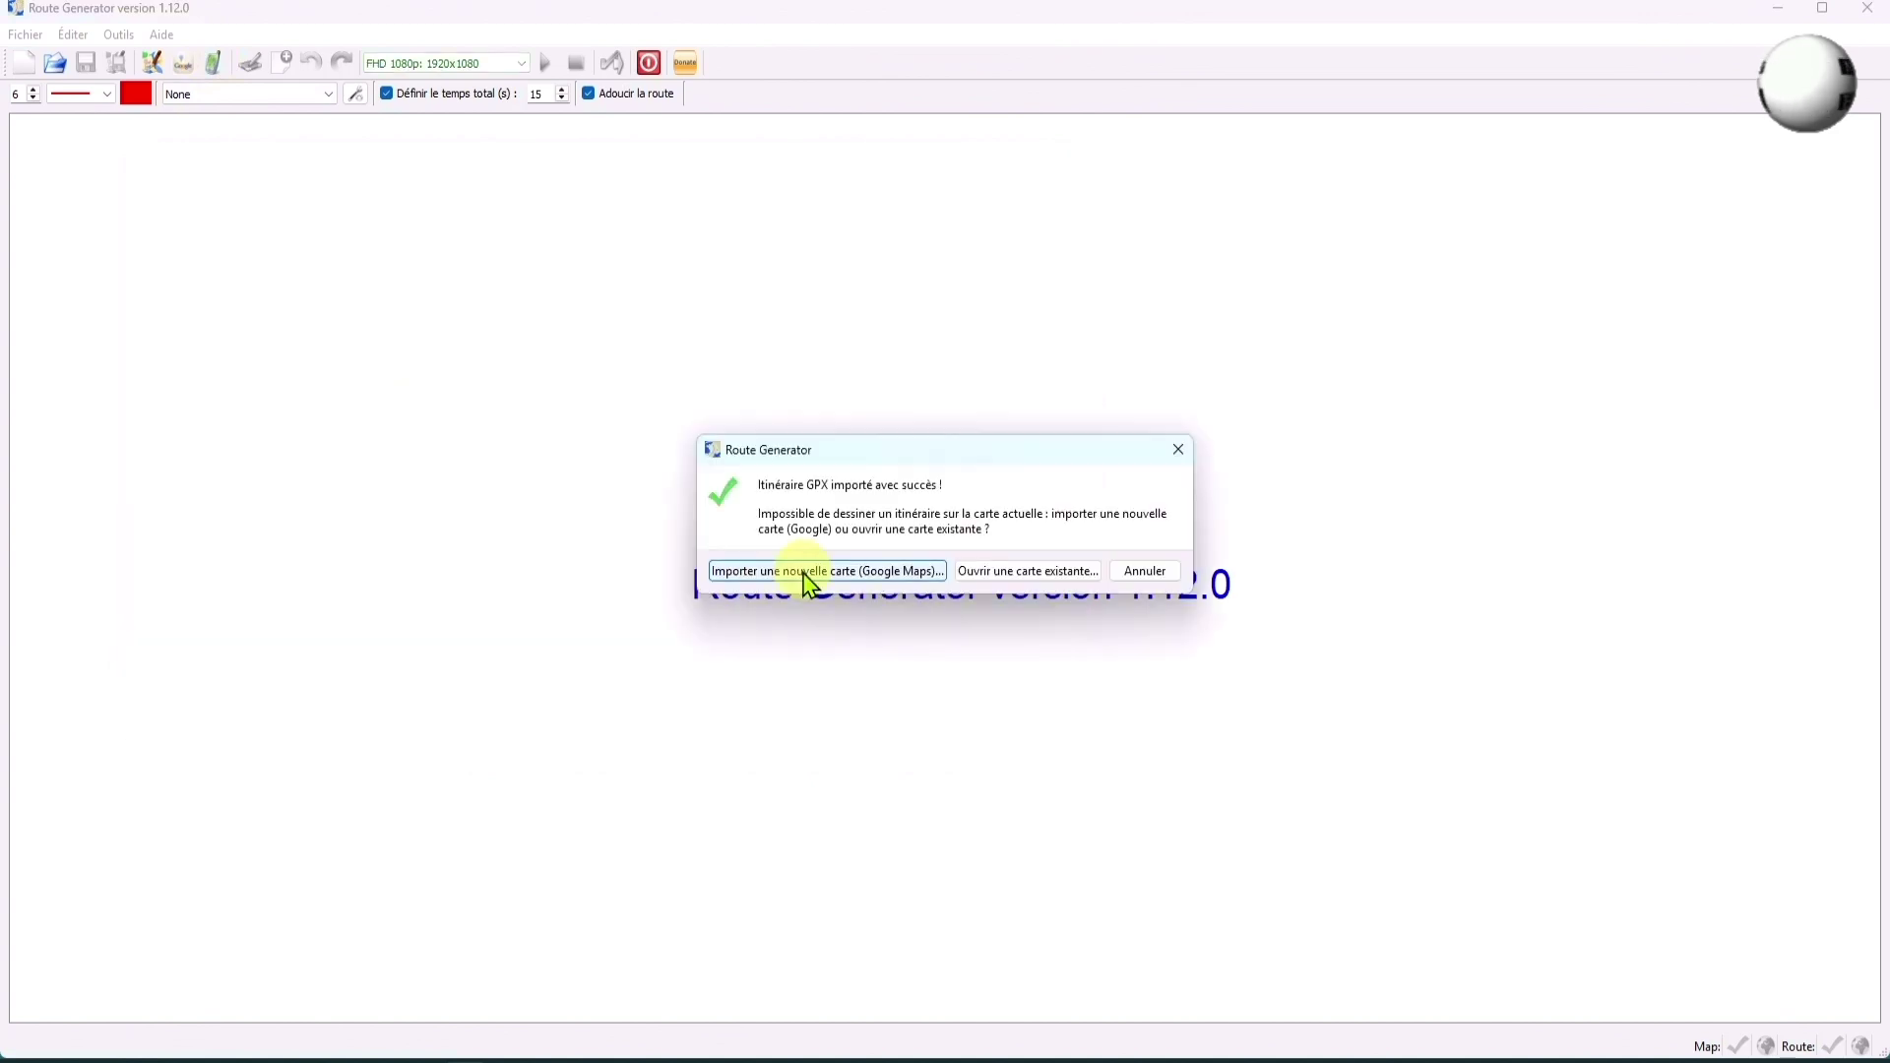
{"action": "left_click", "coordinate": [799, 569]}
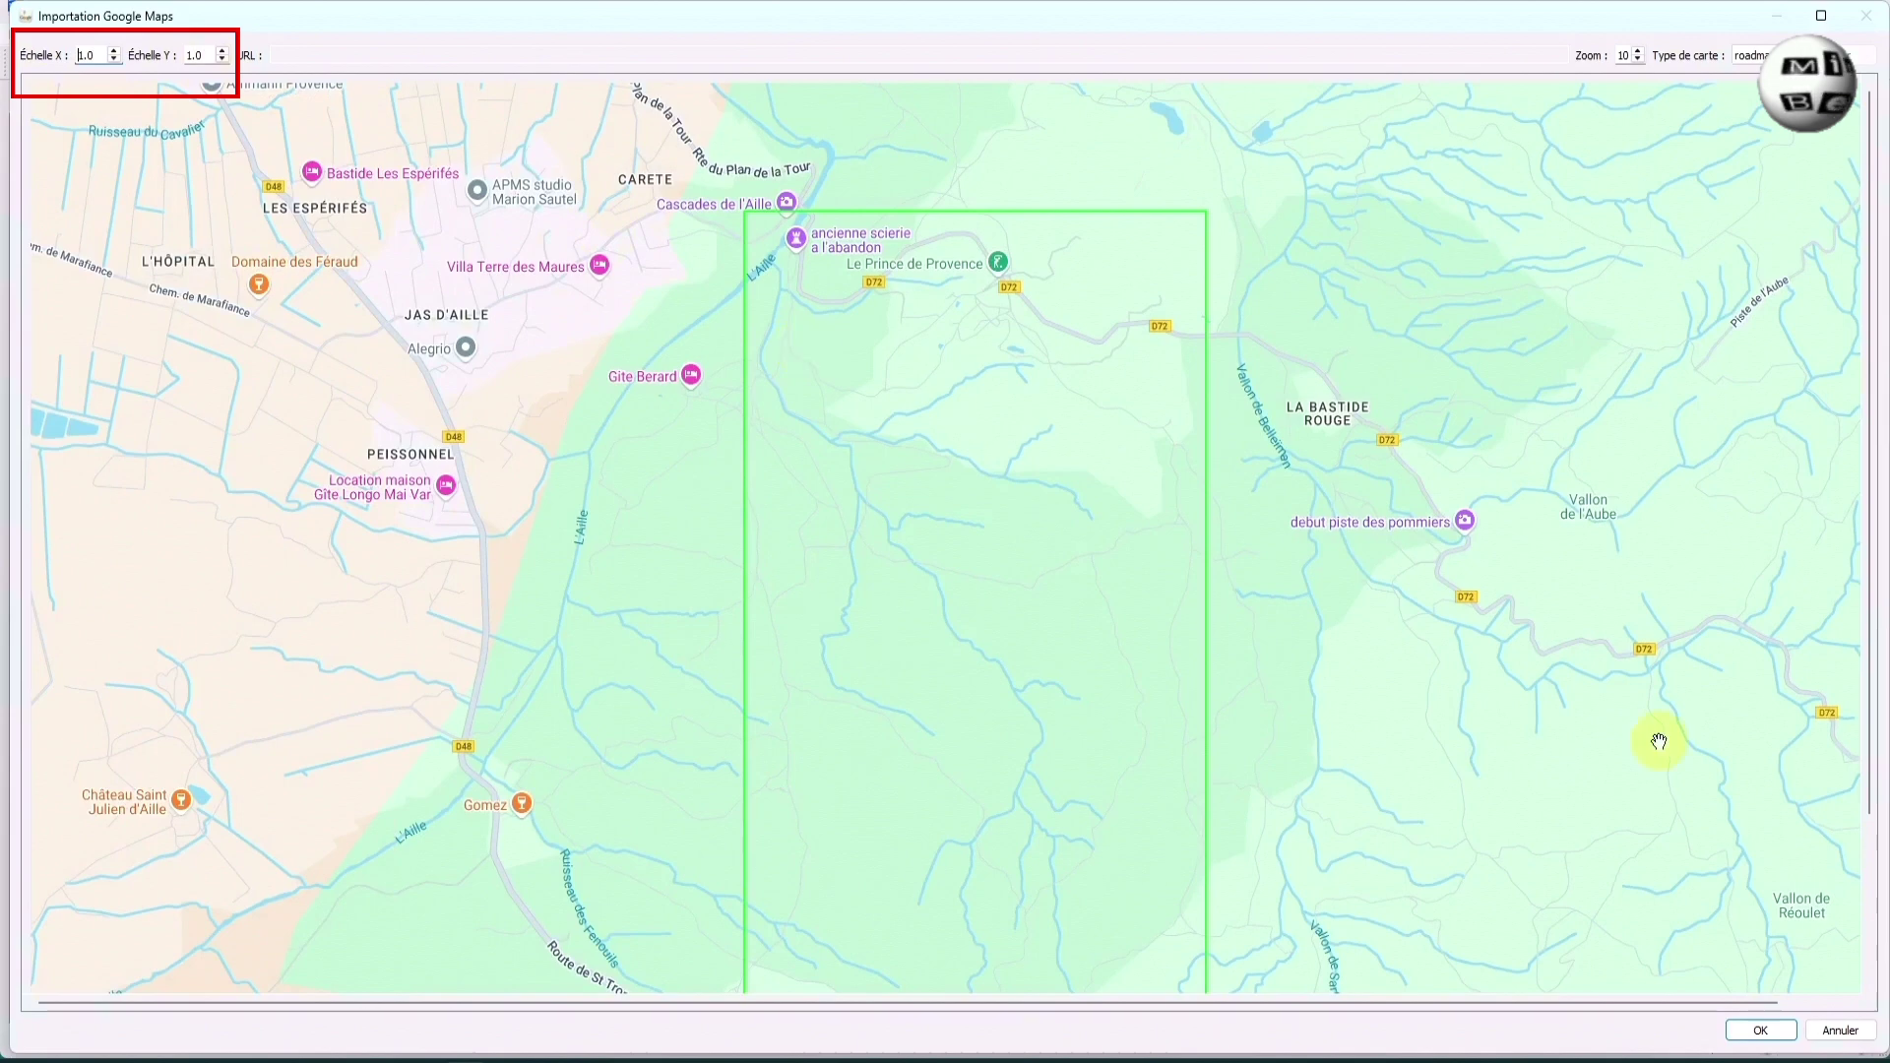
Accept the Google Maps area at scale 1.0 and save the map image as Carte in the 2-Route Generator folder.
{"action": "left_click", "coordinate": [1759, 1029]}
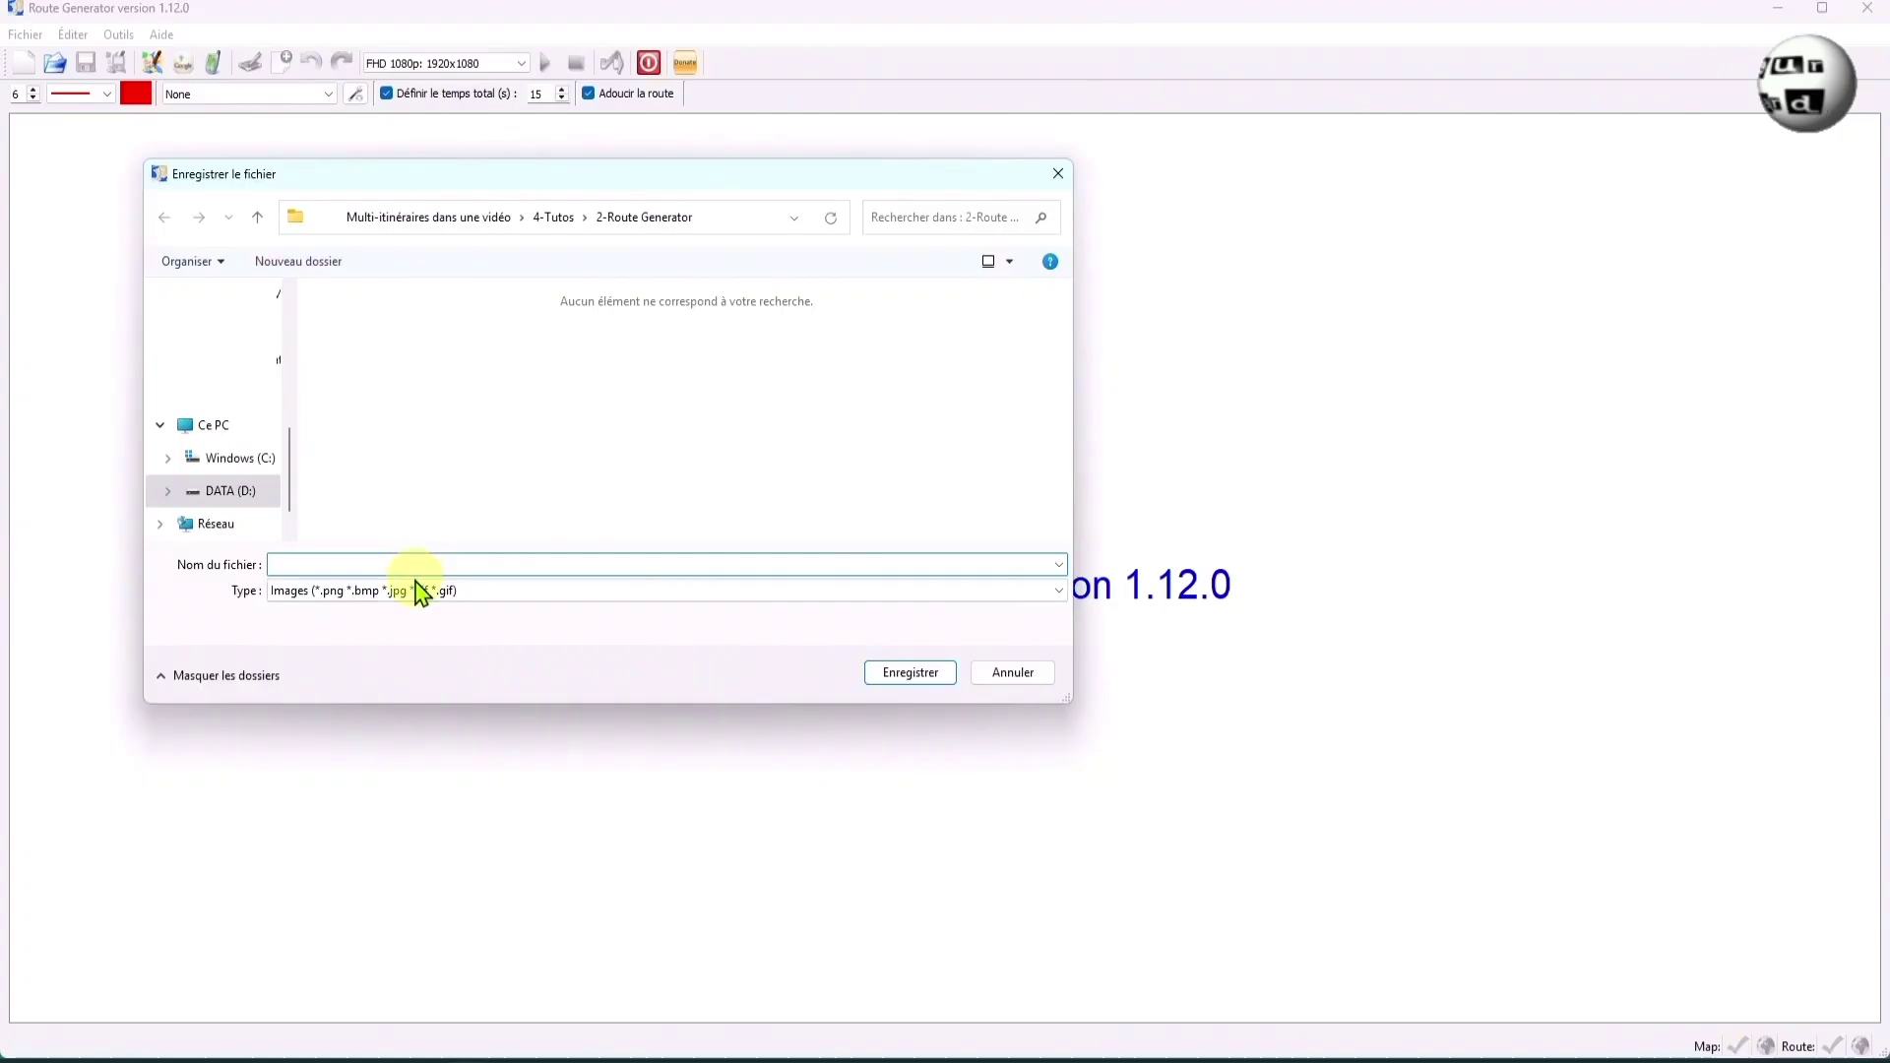
{"action": "left_click", "coordinate": [419, 563]}
{"action": "type", "text": "Carte"}
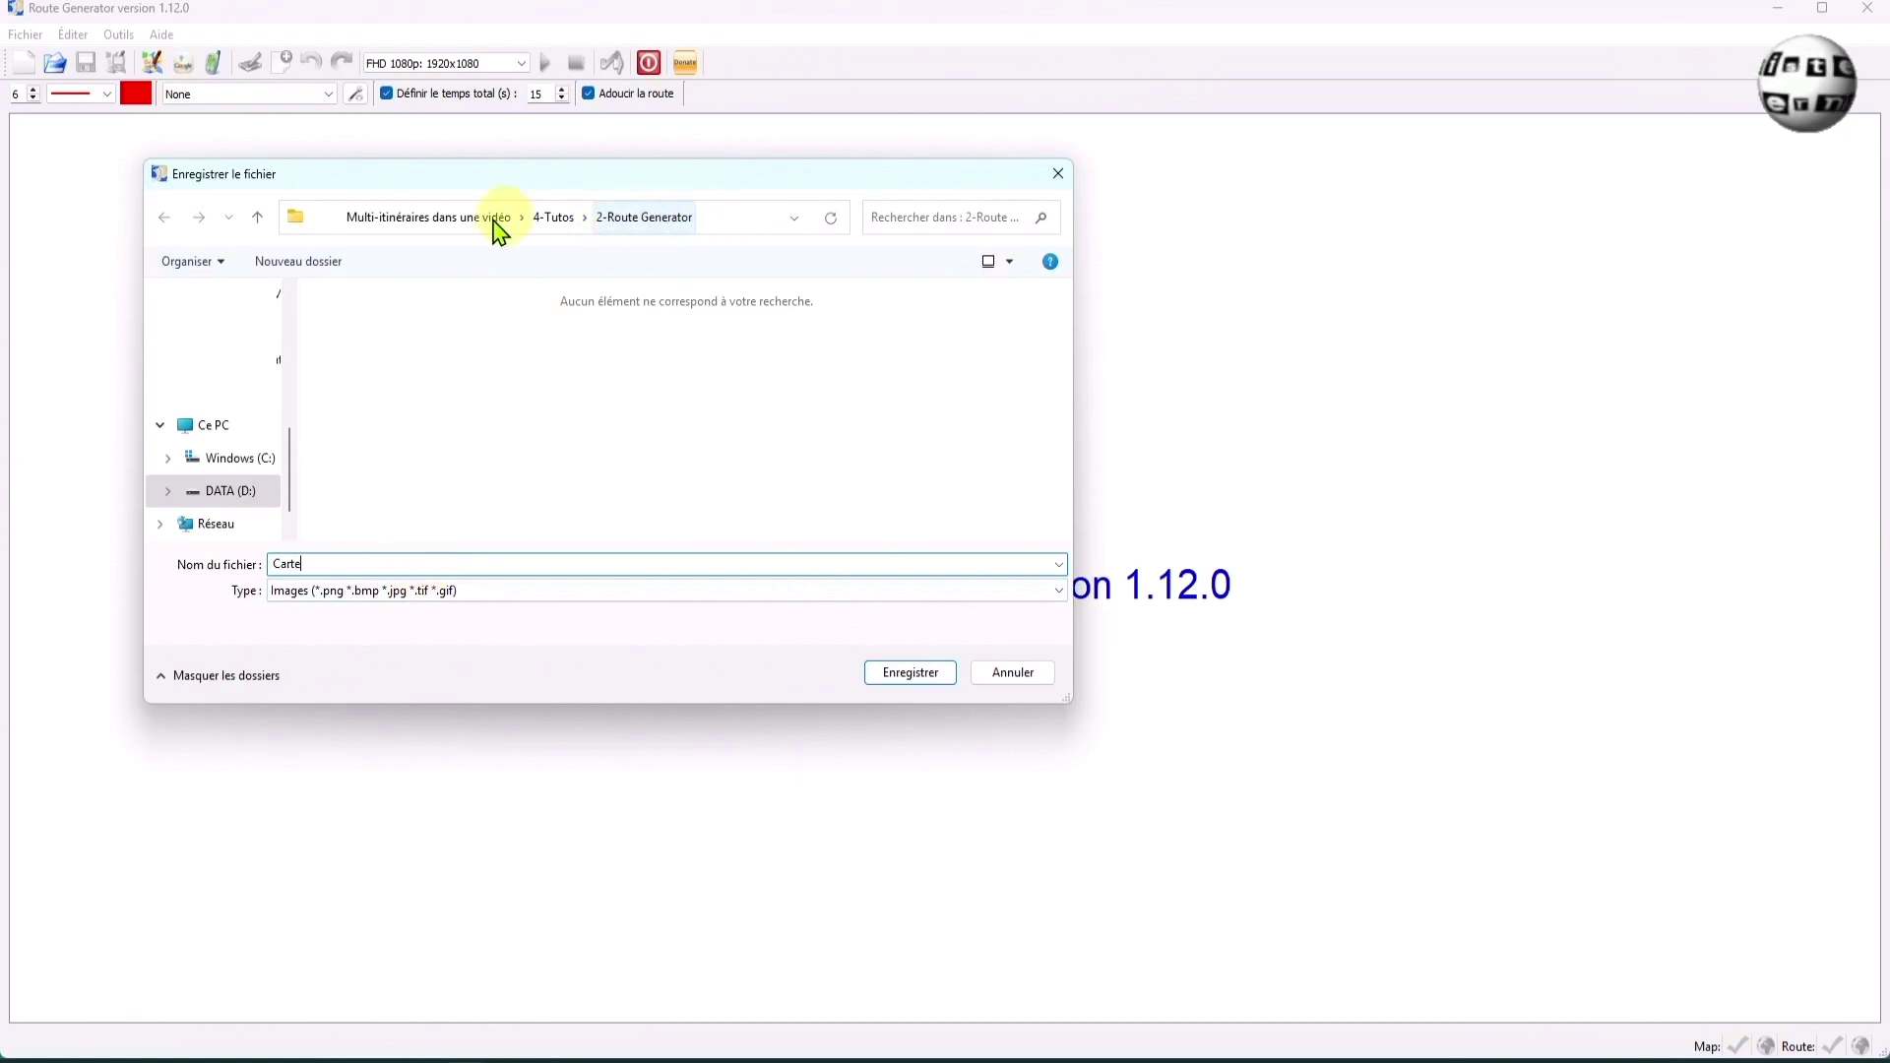
{"action": "left_click", "coordinate": [924, 677]}
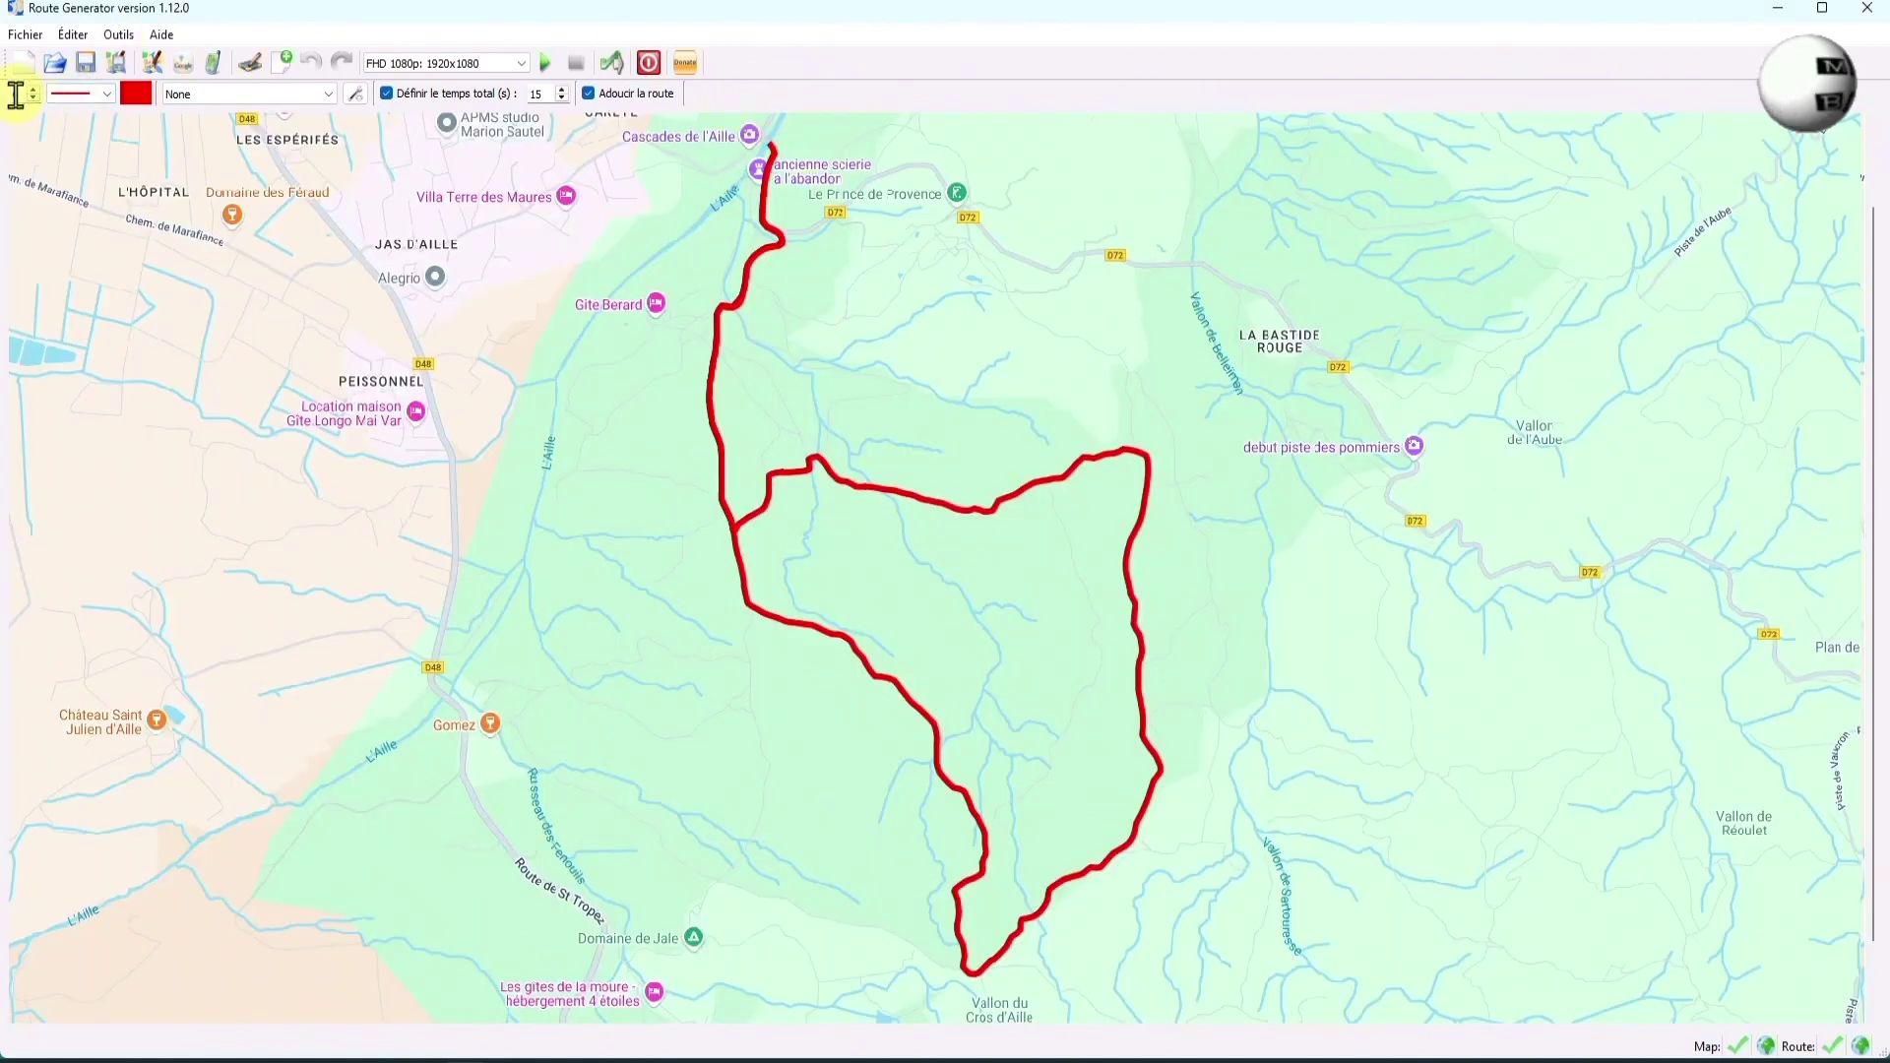
Set the long route's line colour to magenta #ff00ff.
{"action": "left_click", "coordinate": [136, 94]}
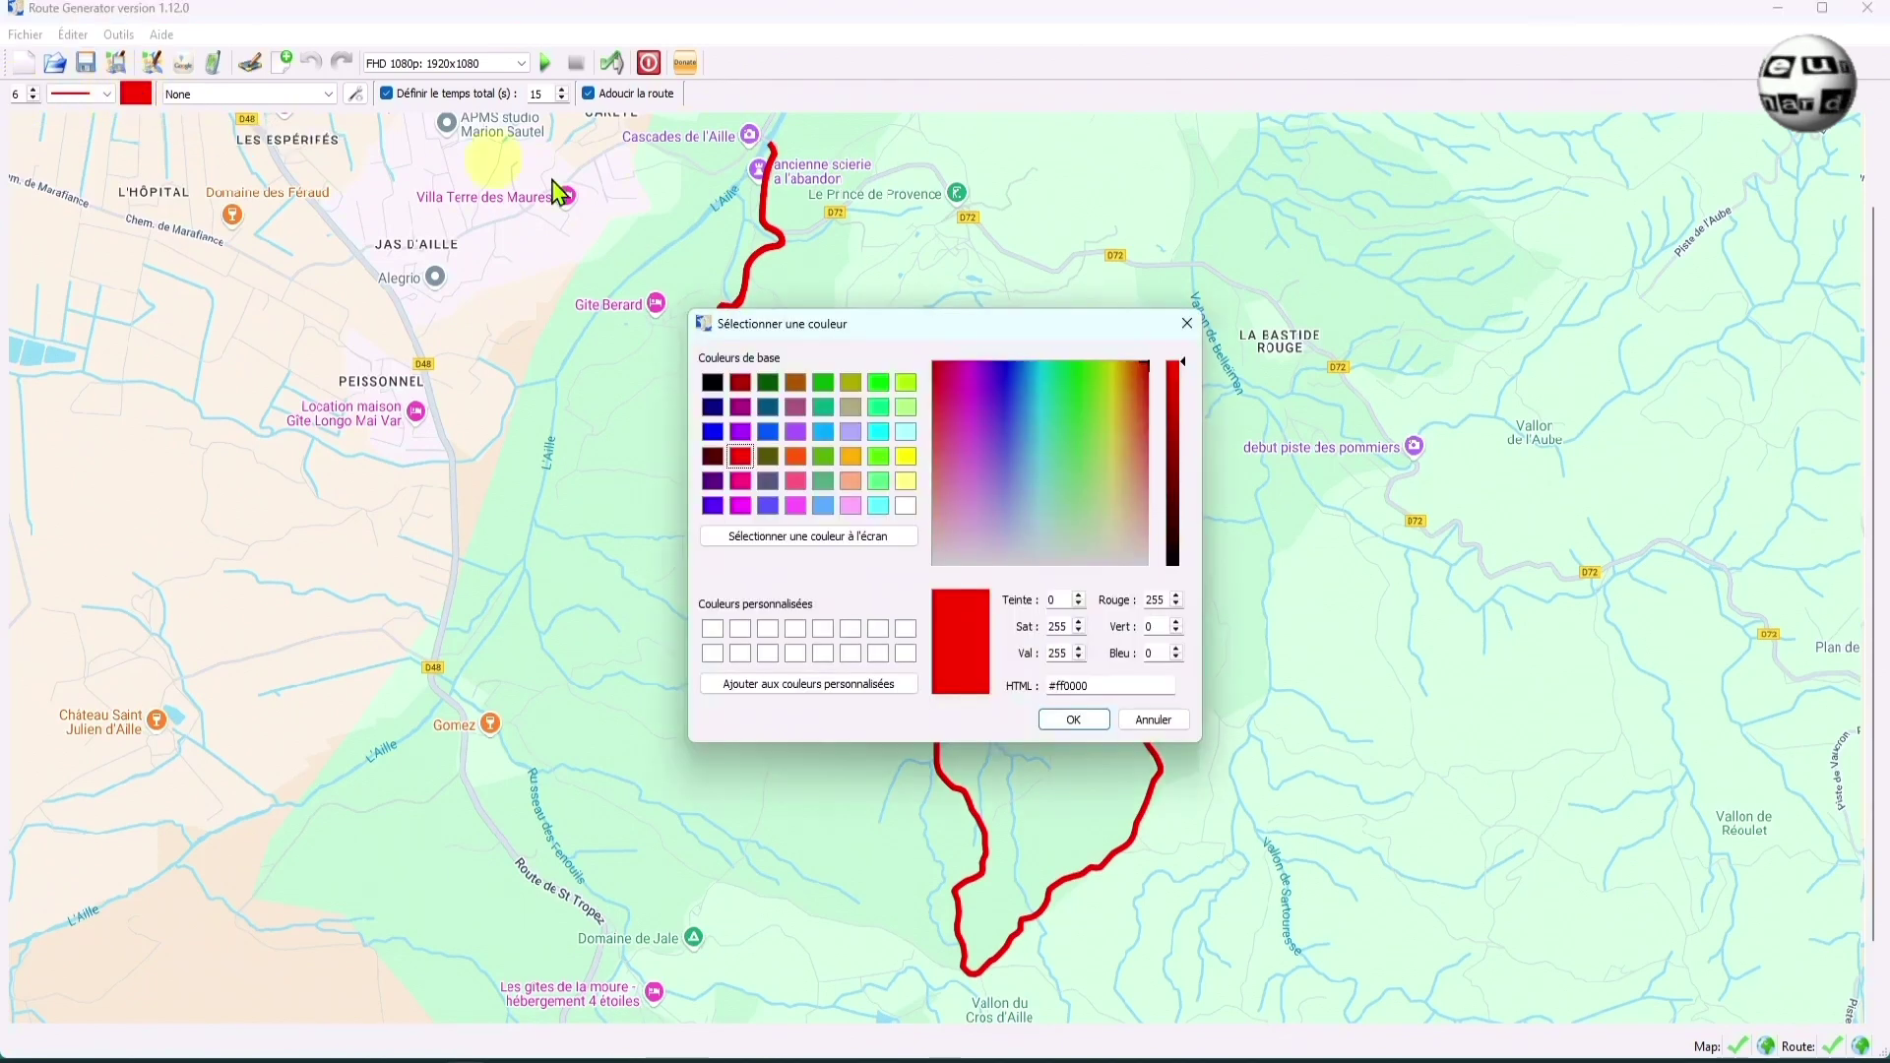
{"action": "left_click", "coordinate": [741, 505]}
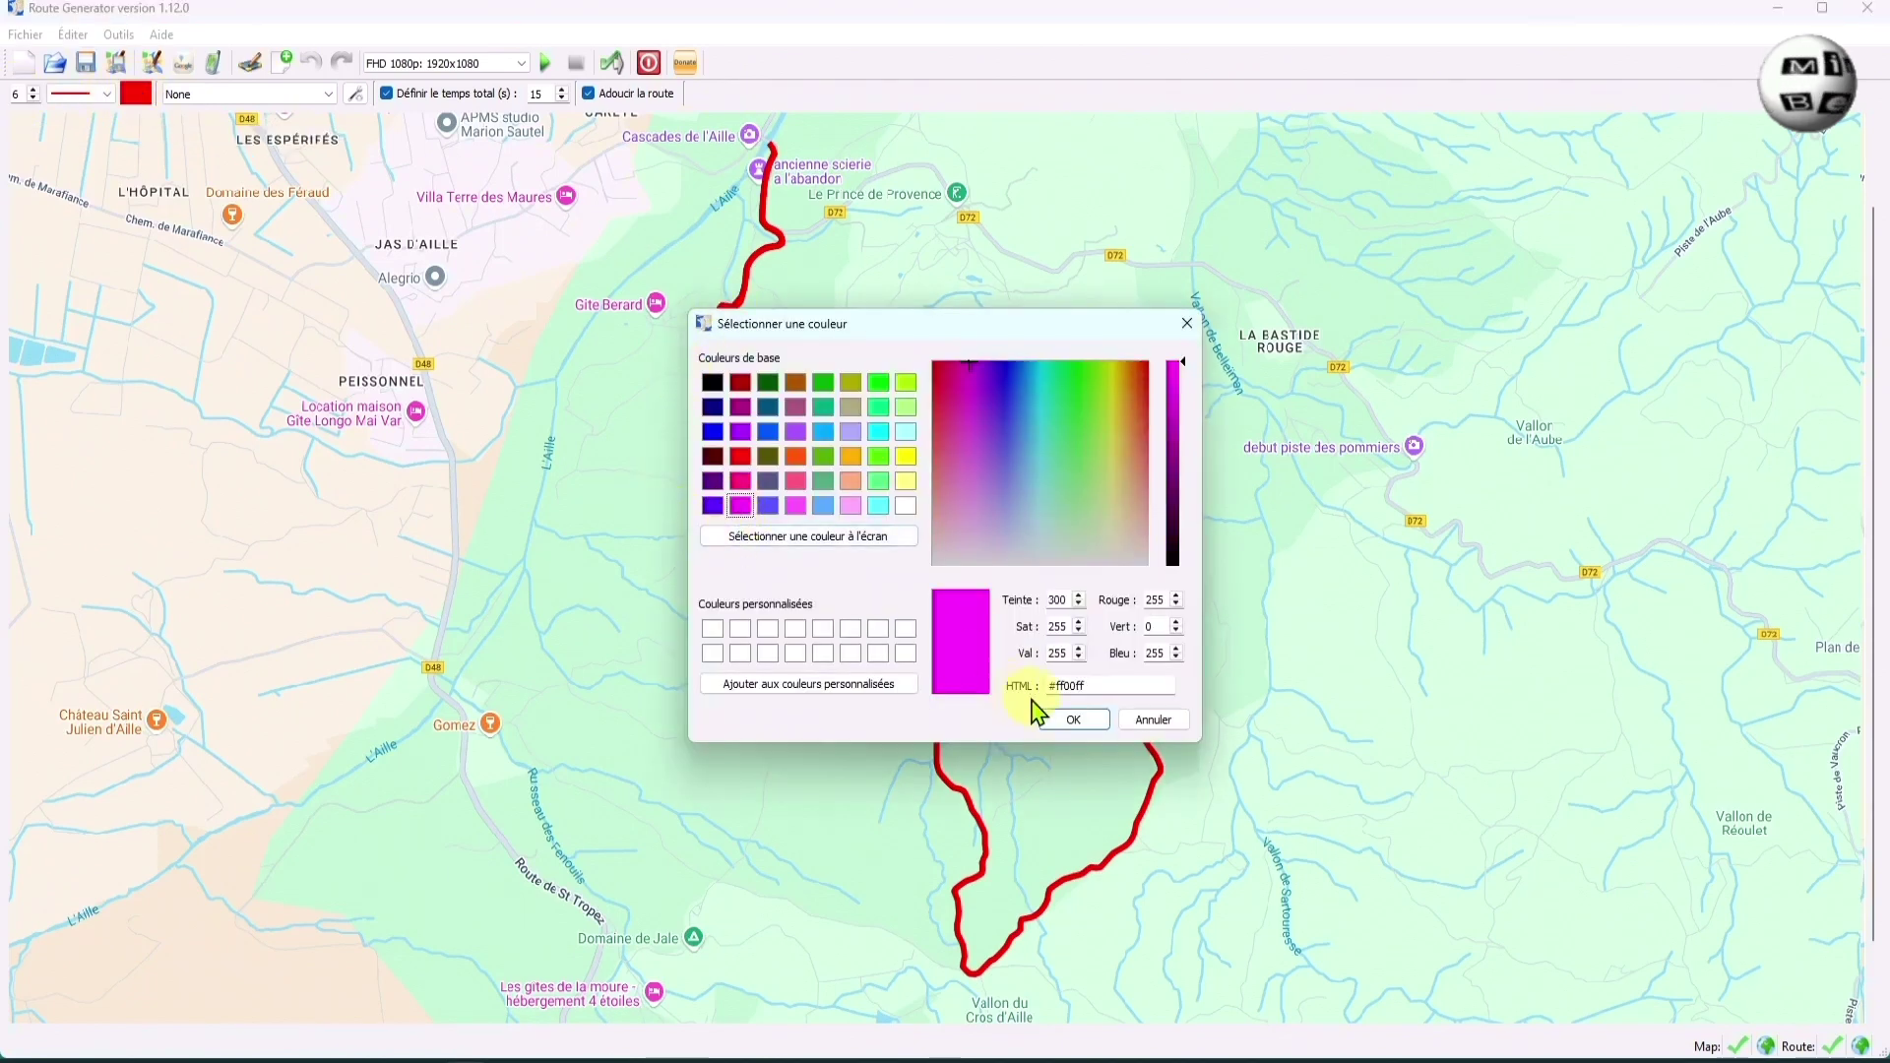
{"action": "left_click", "coordinate": [1082, 717]}
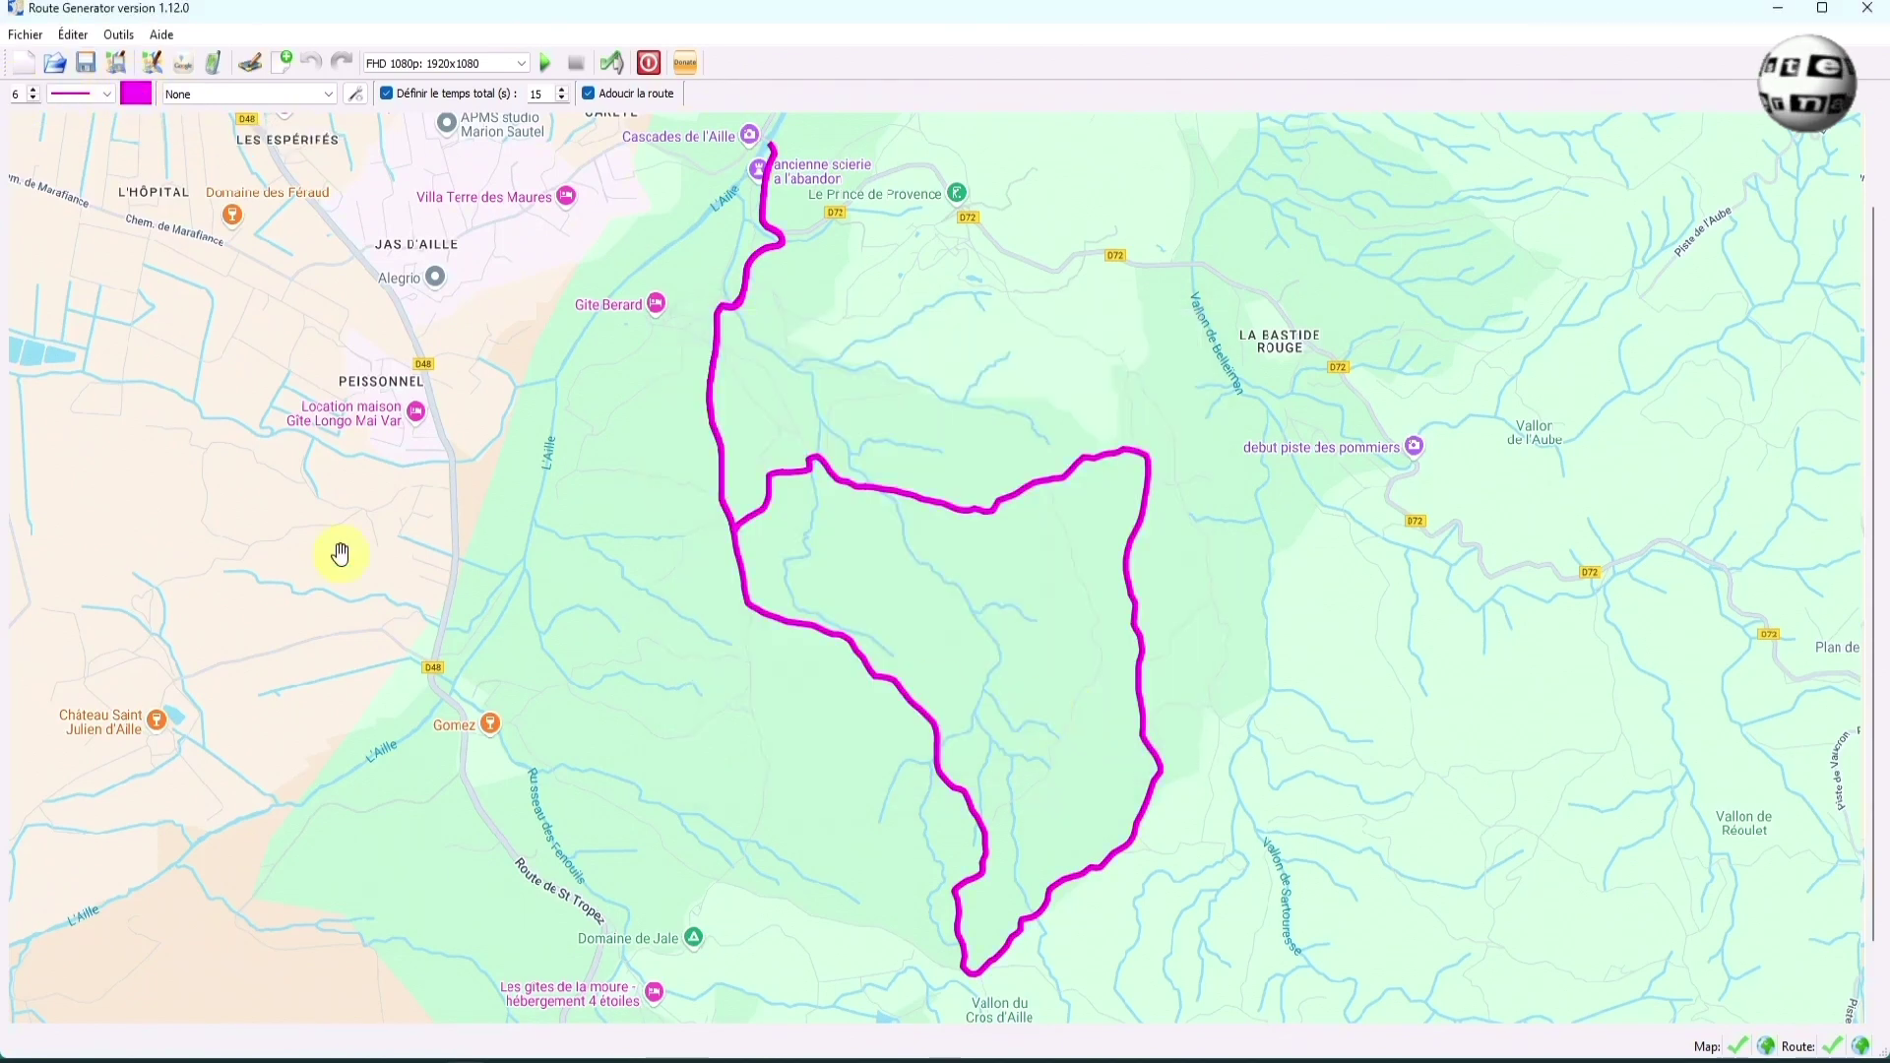
Assign the Randonneur vehicle to the long route and preview the route animation.
{"action": "left_click", "coordinate": [356, 95]}
{"action": "left_click_drag", "start_coordinate": [840, 372], "coordinate": [840, 641]}
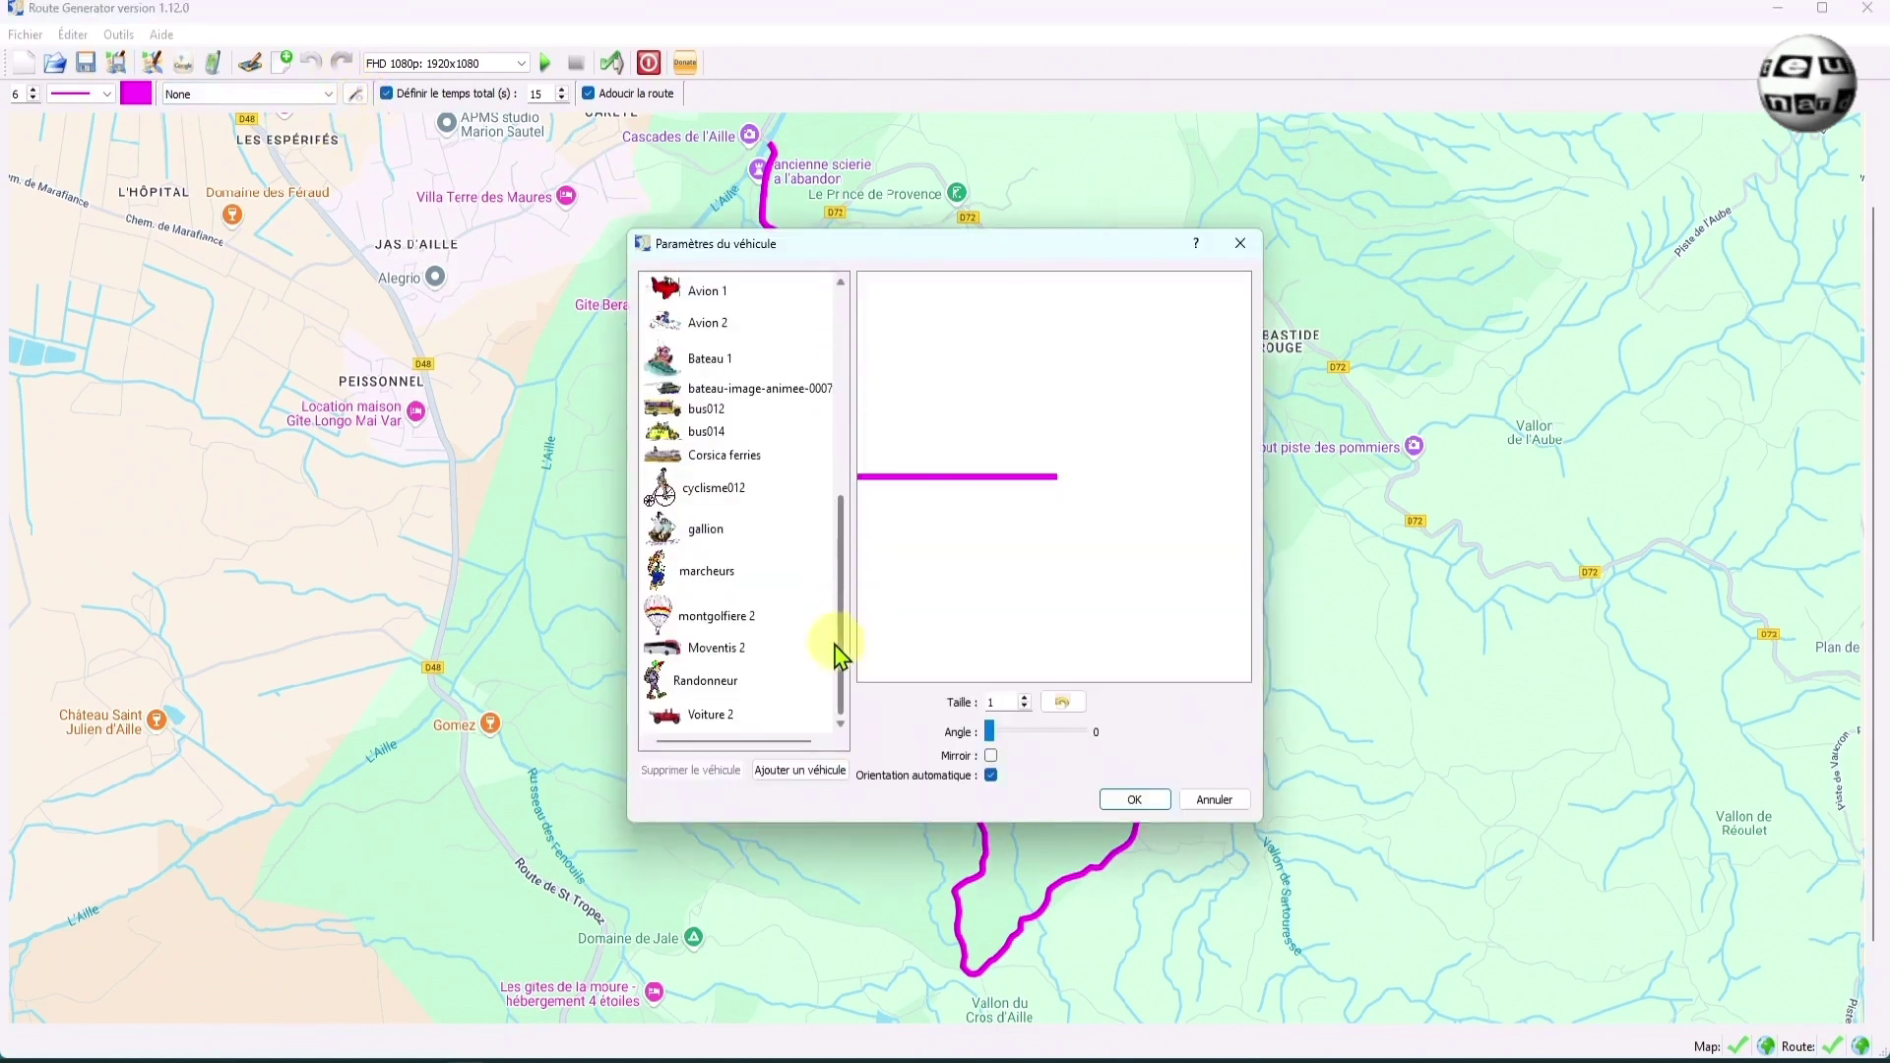
{"action": "left_click", "coordinate": [707, 685]}
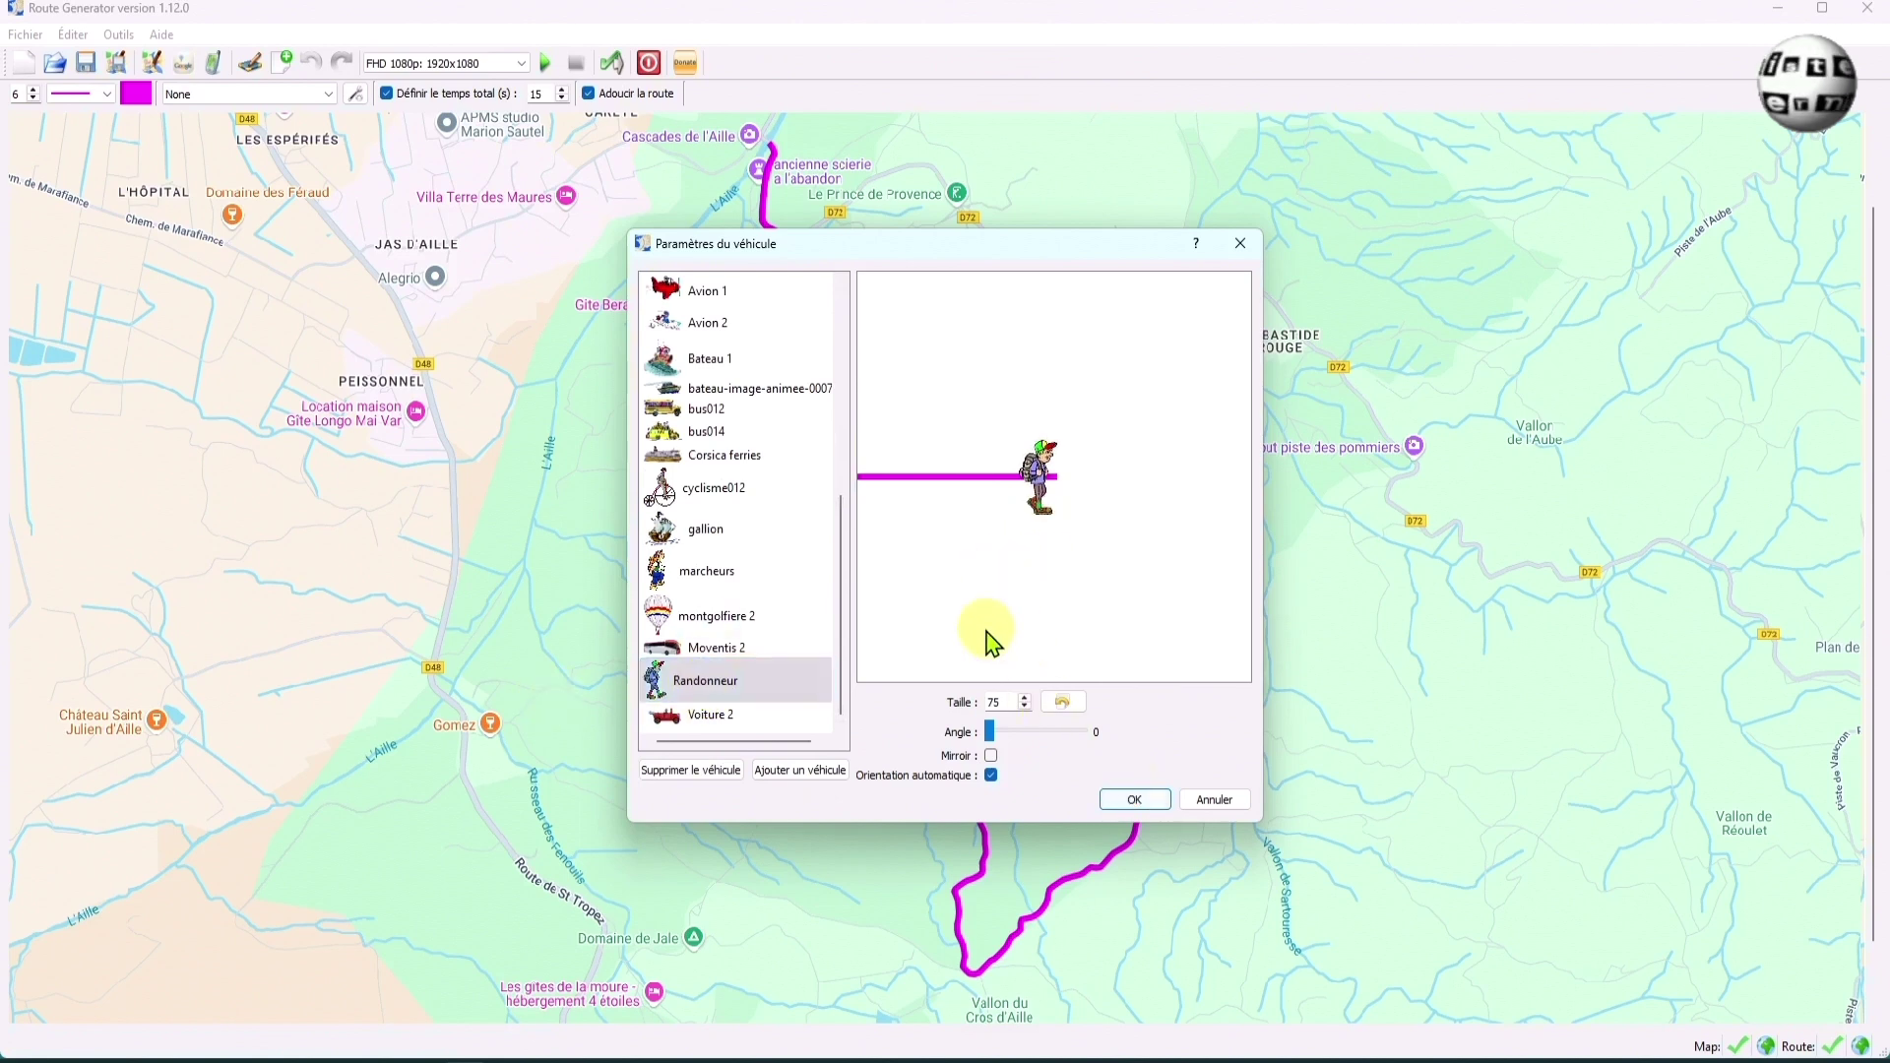
{"action": "left_click", "coordinate": [1127, 798]}
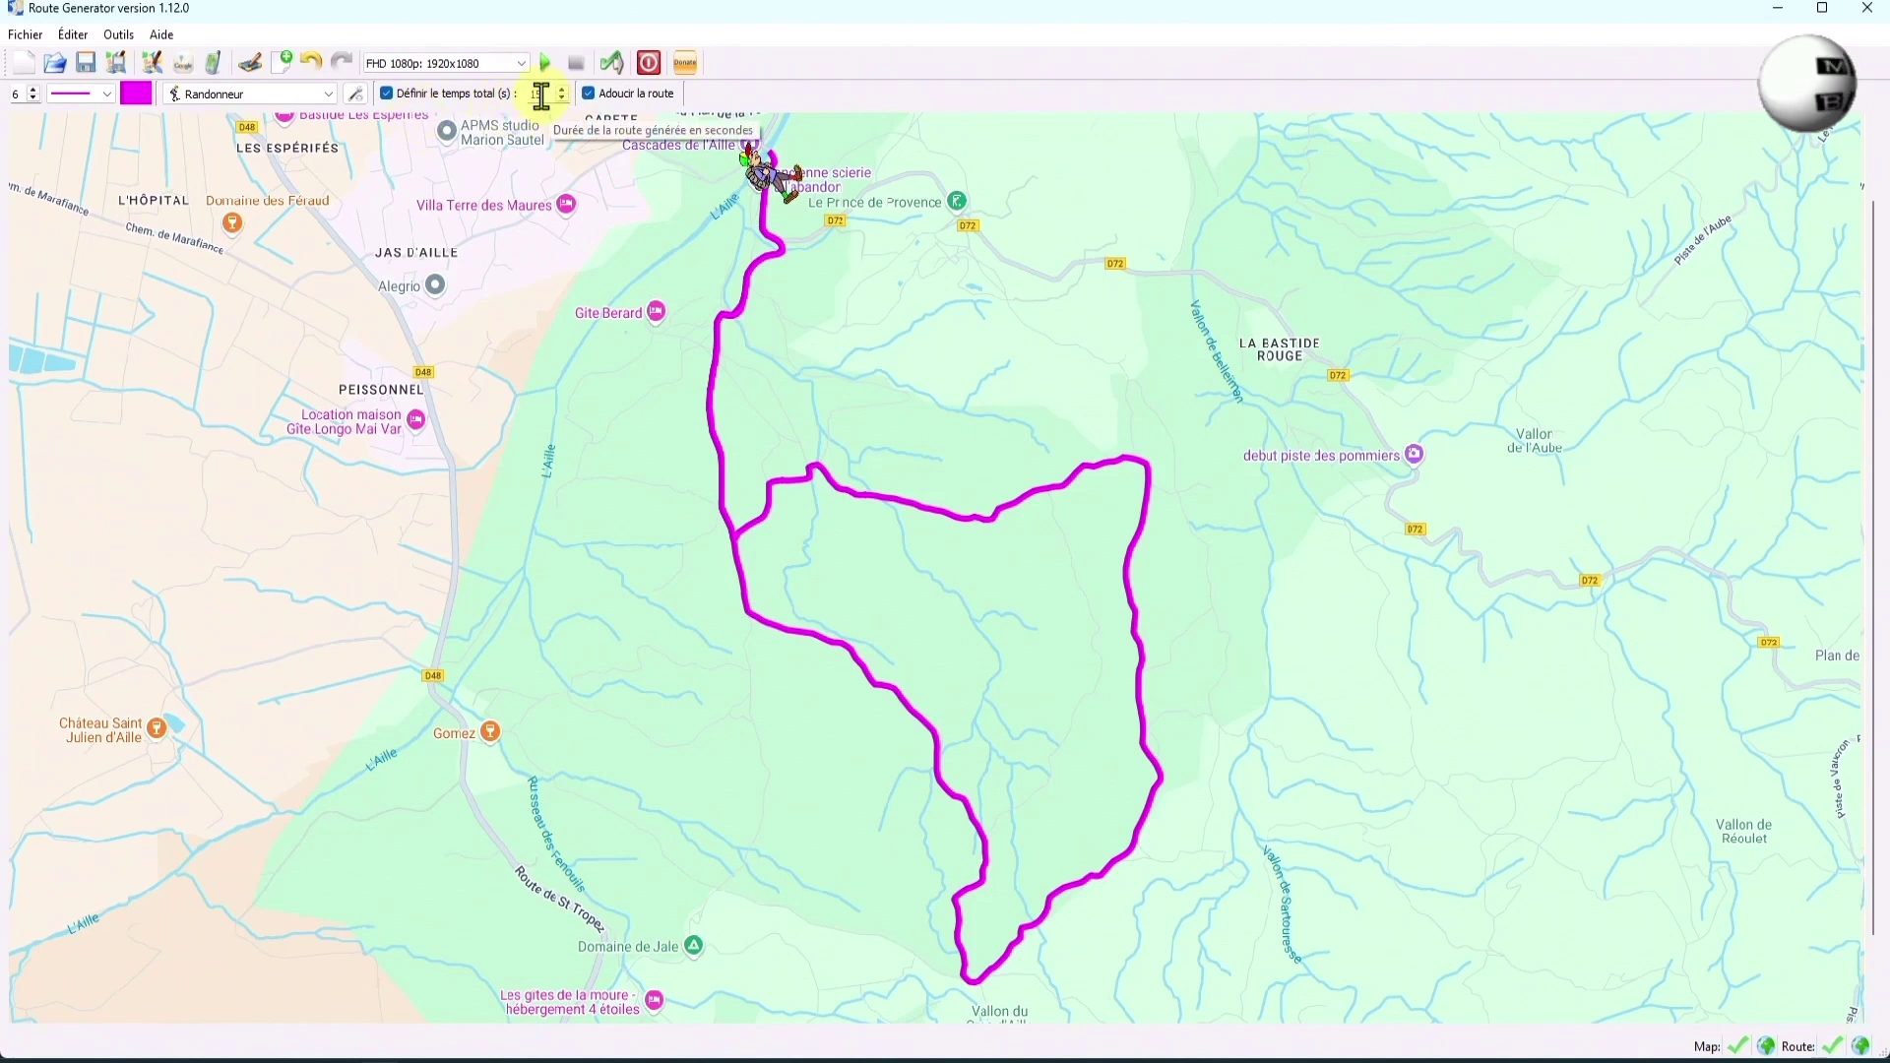
{"action": "left_click", "coordinate": [545, 63]}
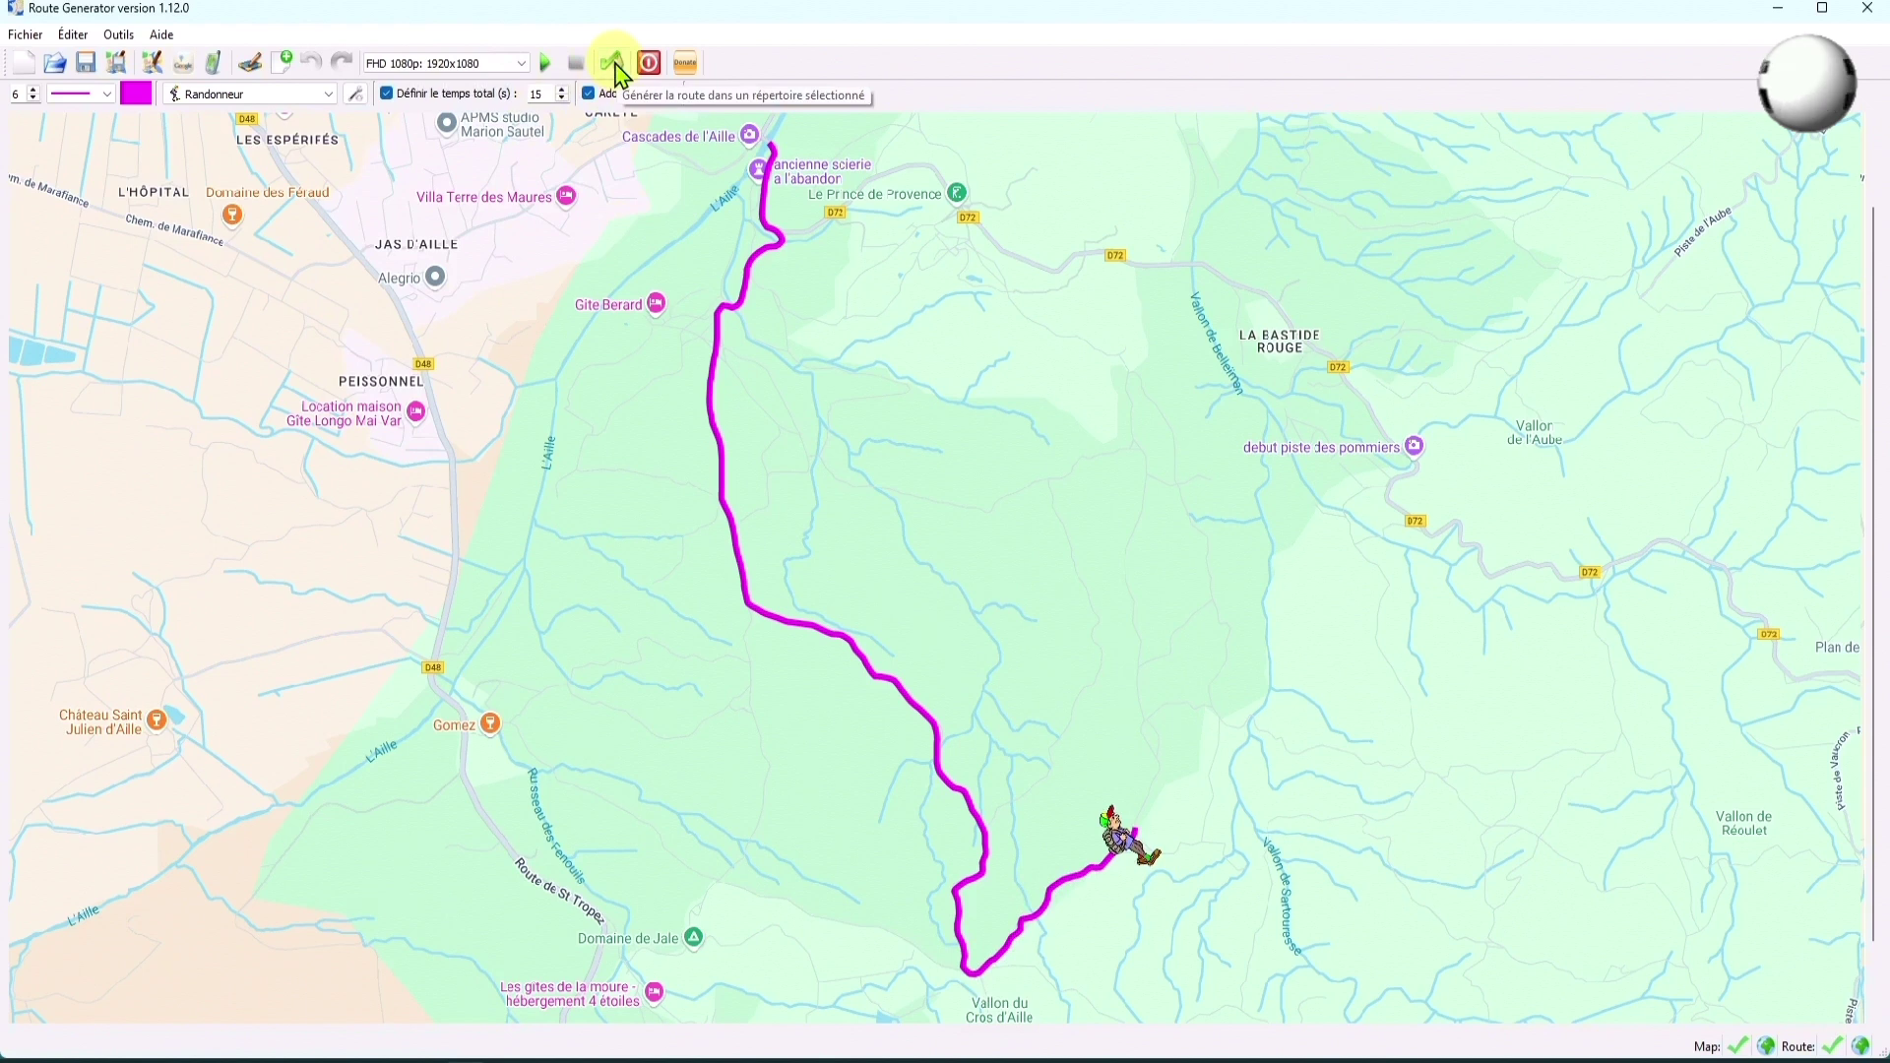
Generate the long route's video into a new folder named Long inside 2-Route Generator.
{"action": "left_click", "coordinate": [613, 65]}
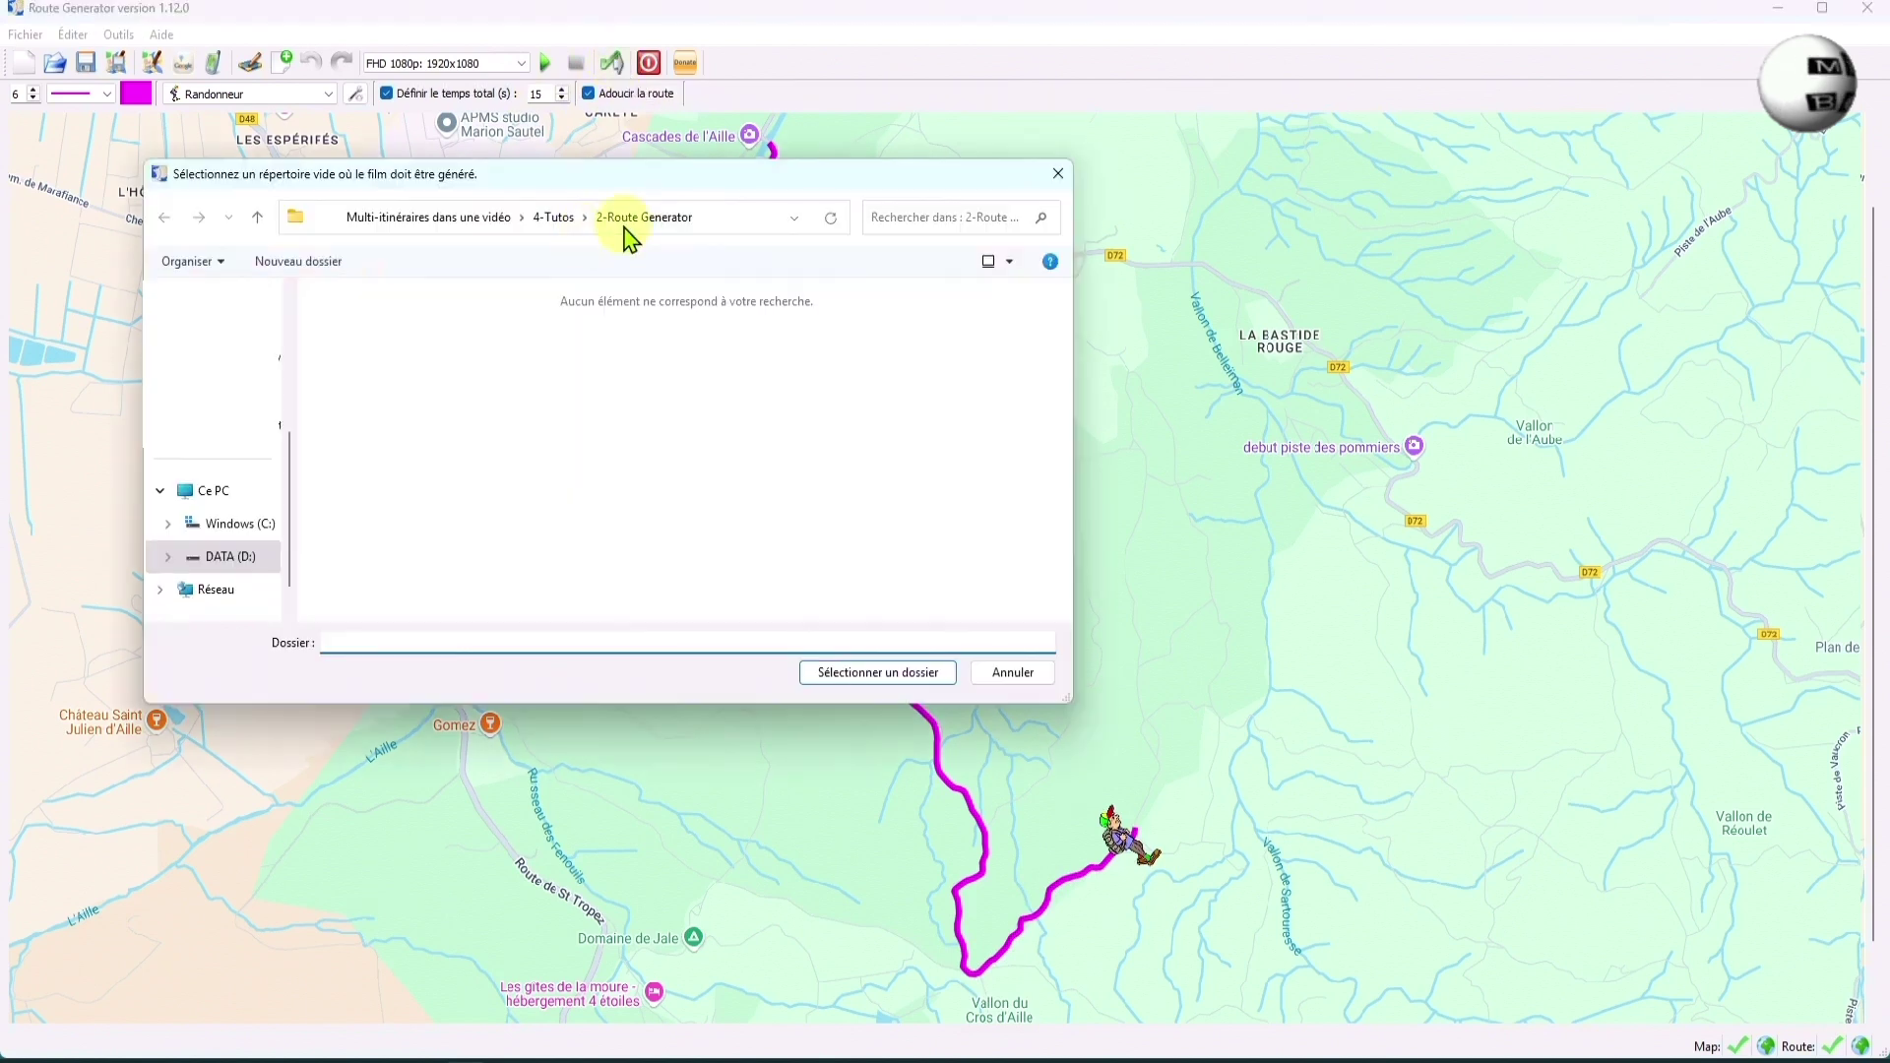
{"action": "left_click", "coordinate": [313, 268]}
{"action": "type", "text": "Long"}
{"action": "key", "text": "Return"}
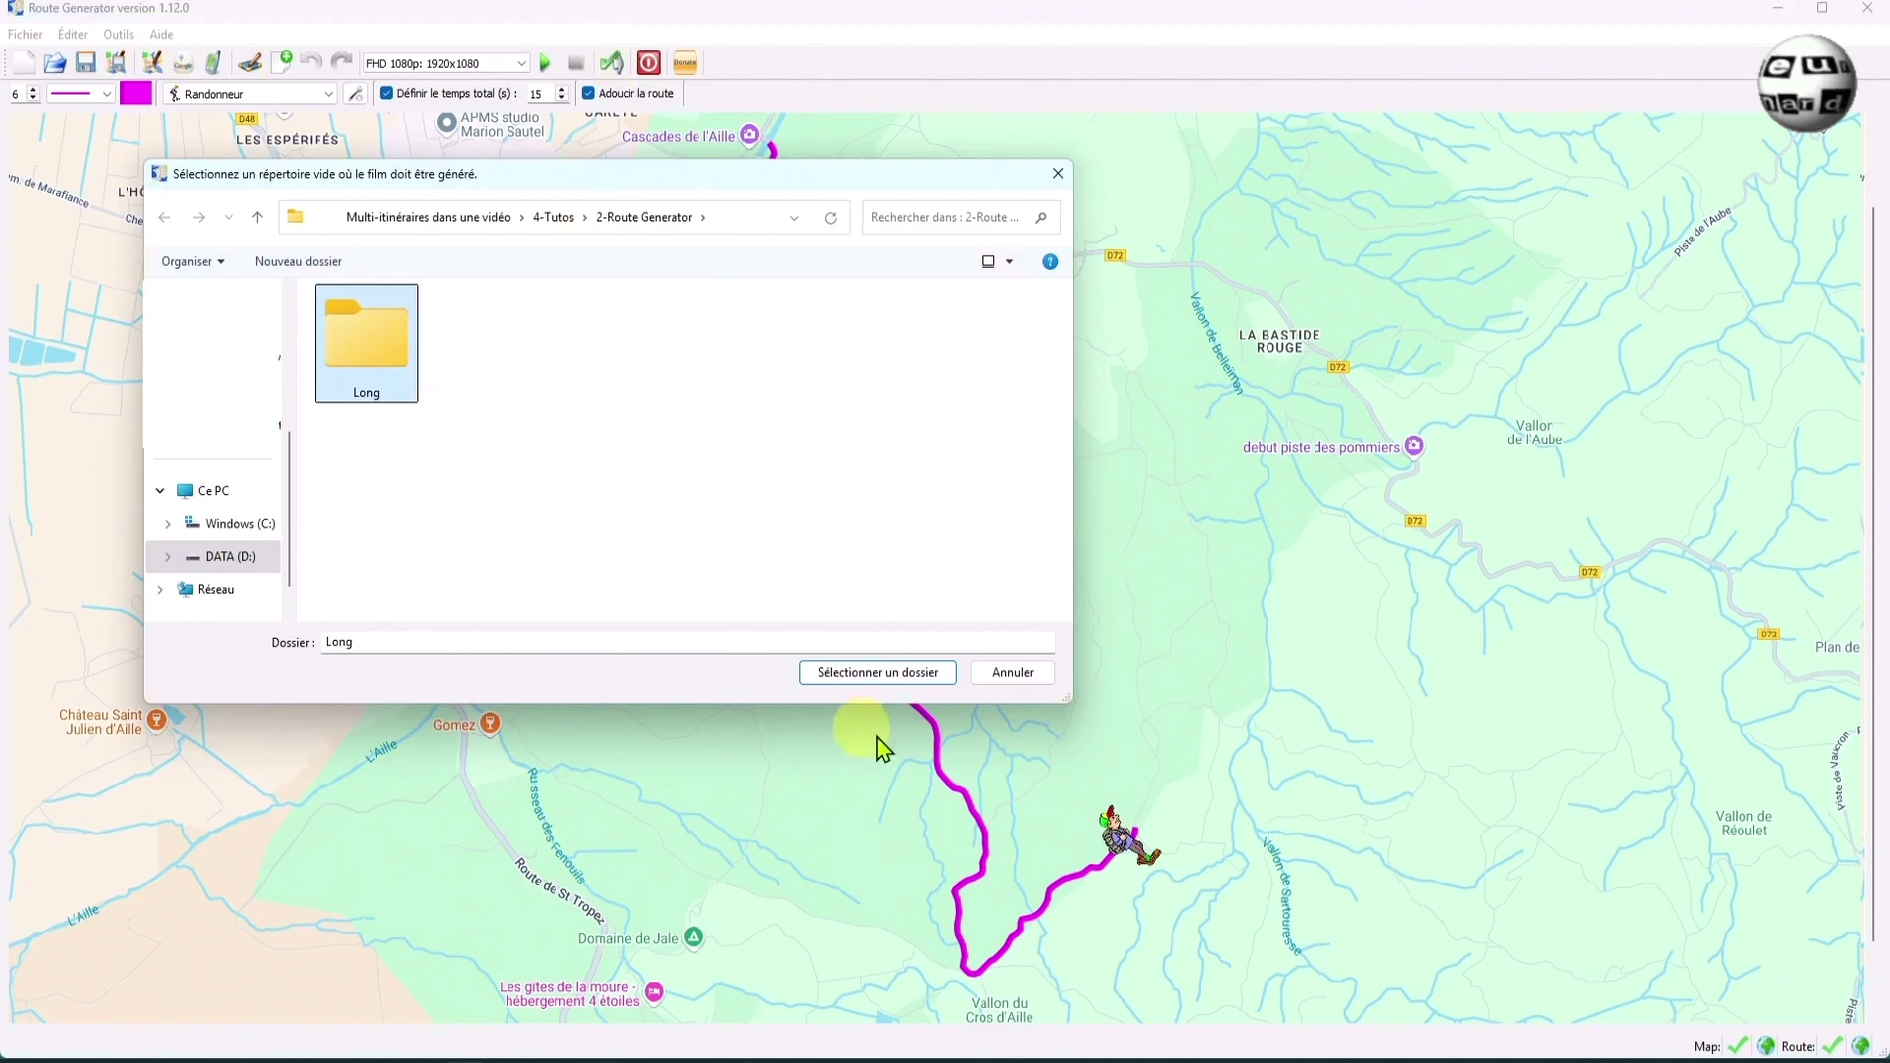
{"action": "left_click", "coordinate": [877, 672]}
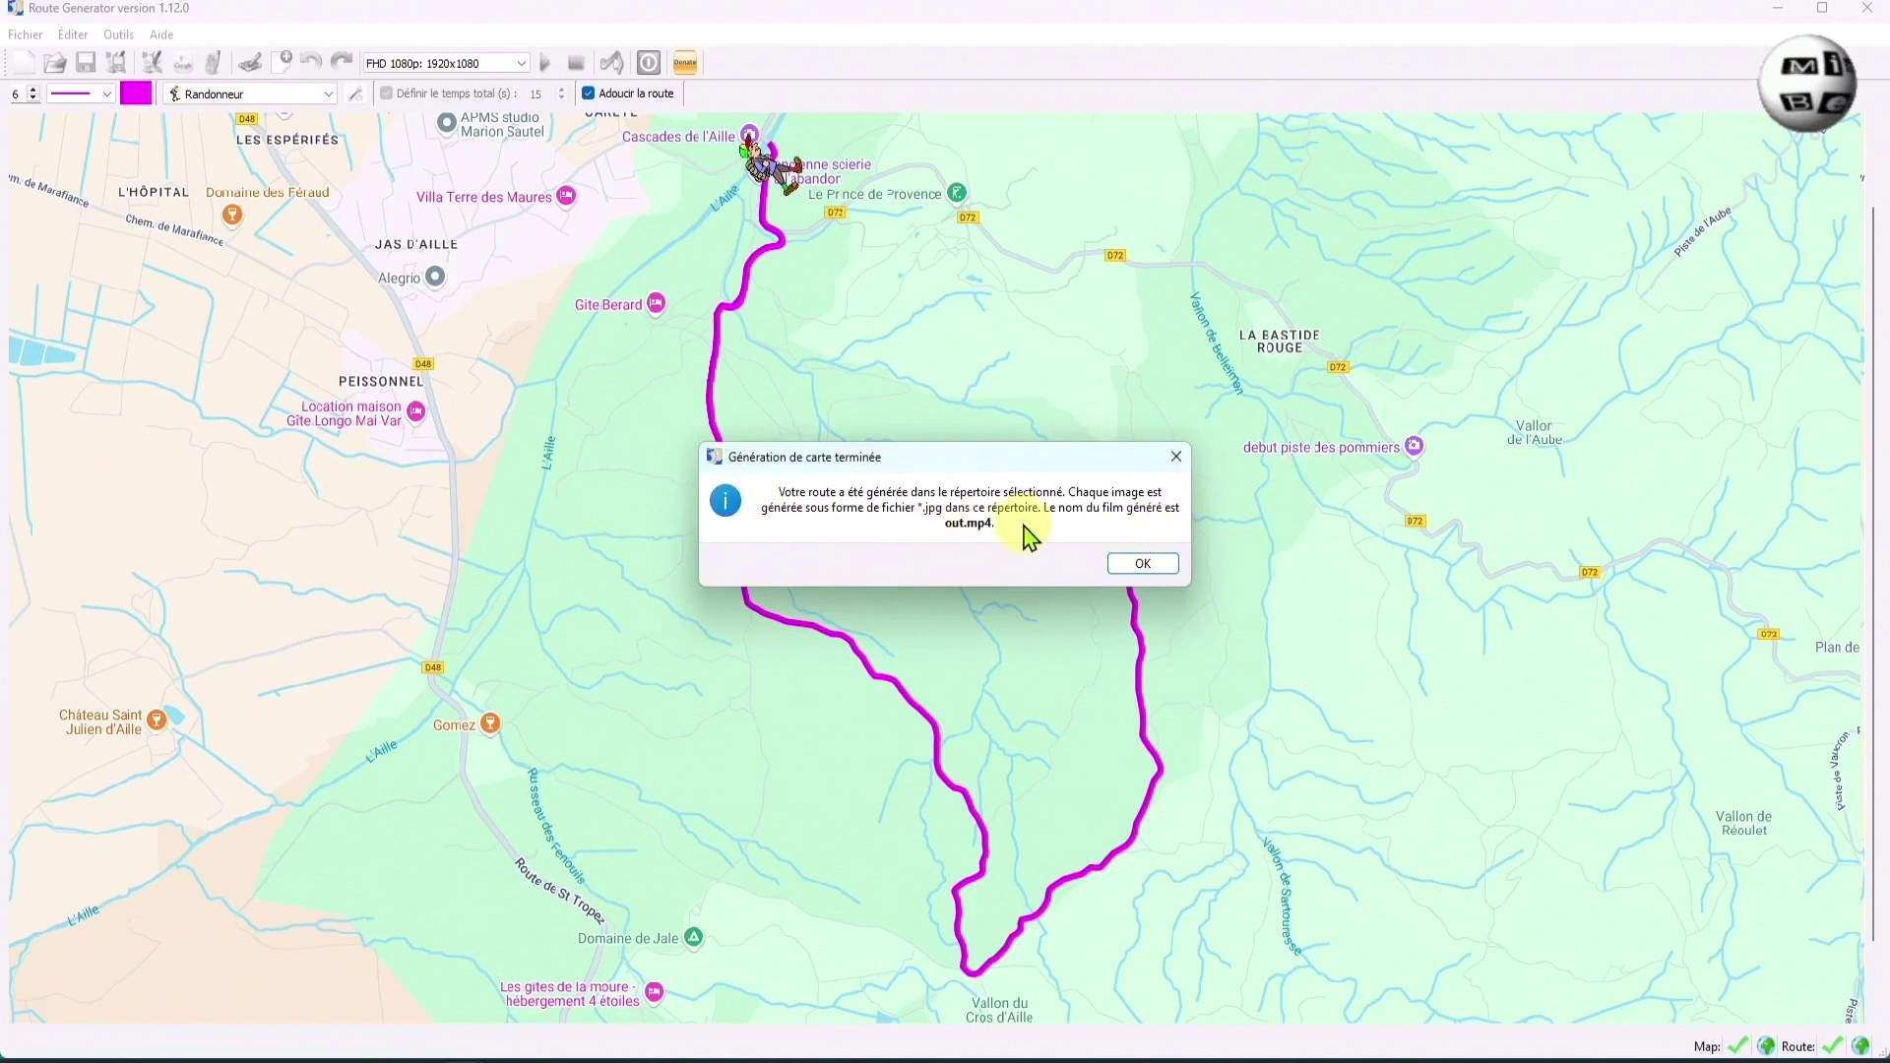
{"action": "left_click", "coordinate": [1143, 563]}
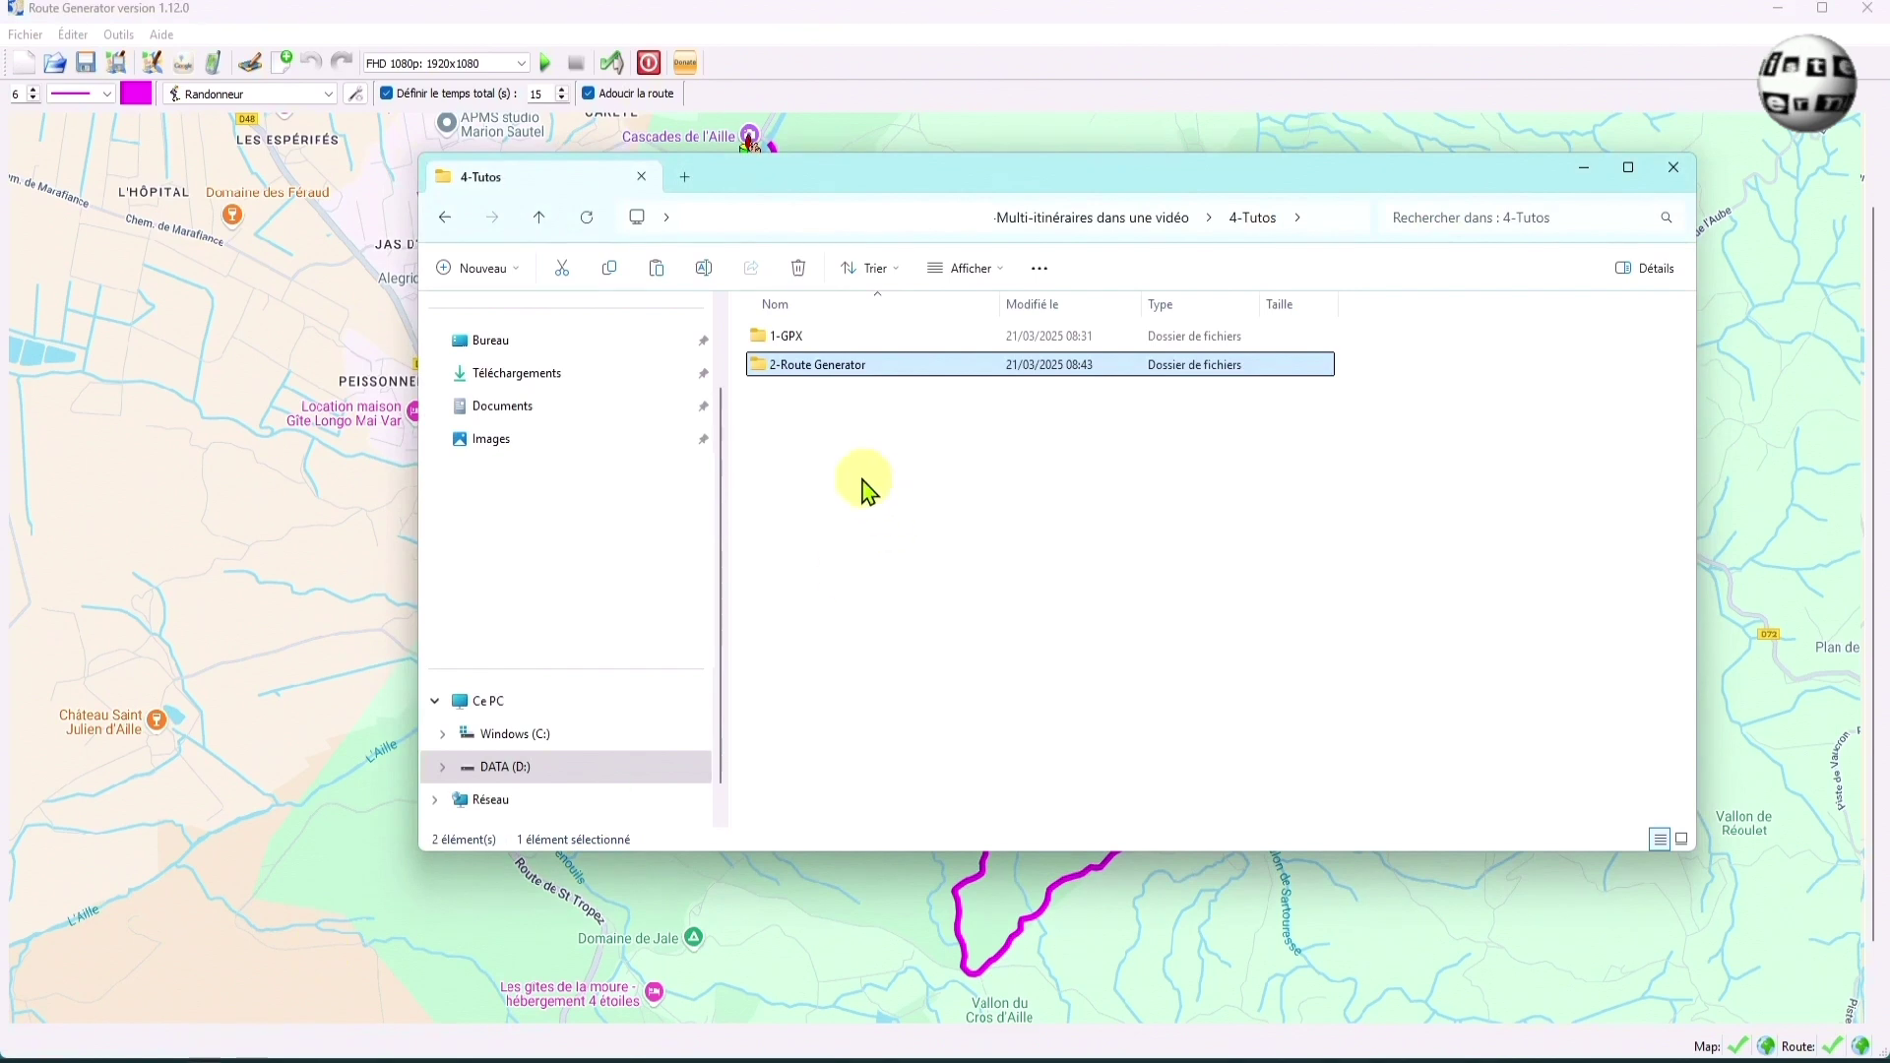
Open the Long folder in the file explorer, rename the generated video as Long.mp4 and return to Route Generator.
{"action": "double_click", "coordinate": [814, 365]}
{"action": "double_click", "coordinate": [793, 352]}
{"action": "left_click", "coordinate": [1211, 413]}
{"action": "left_click", "coordinate": [1209, 407]}
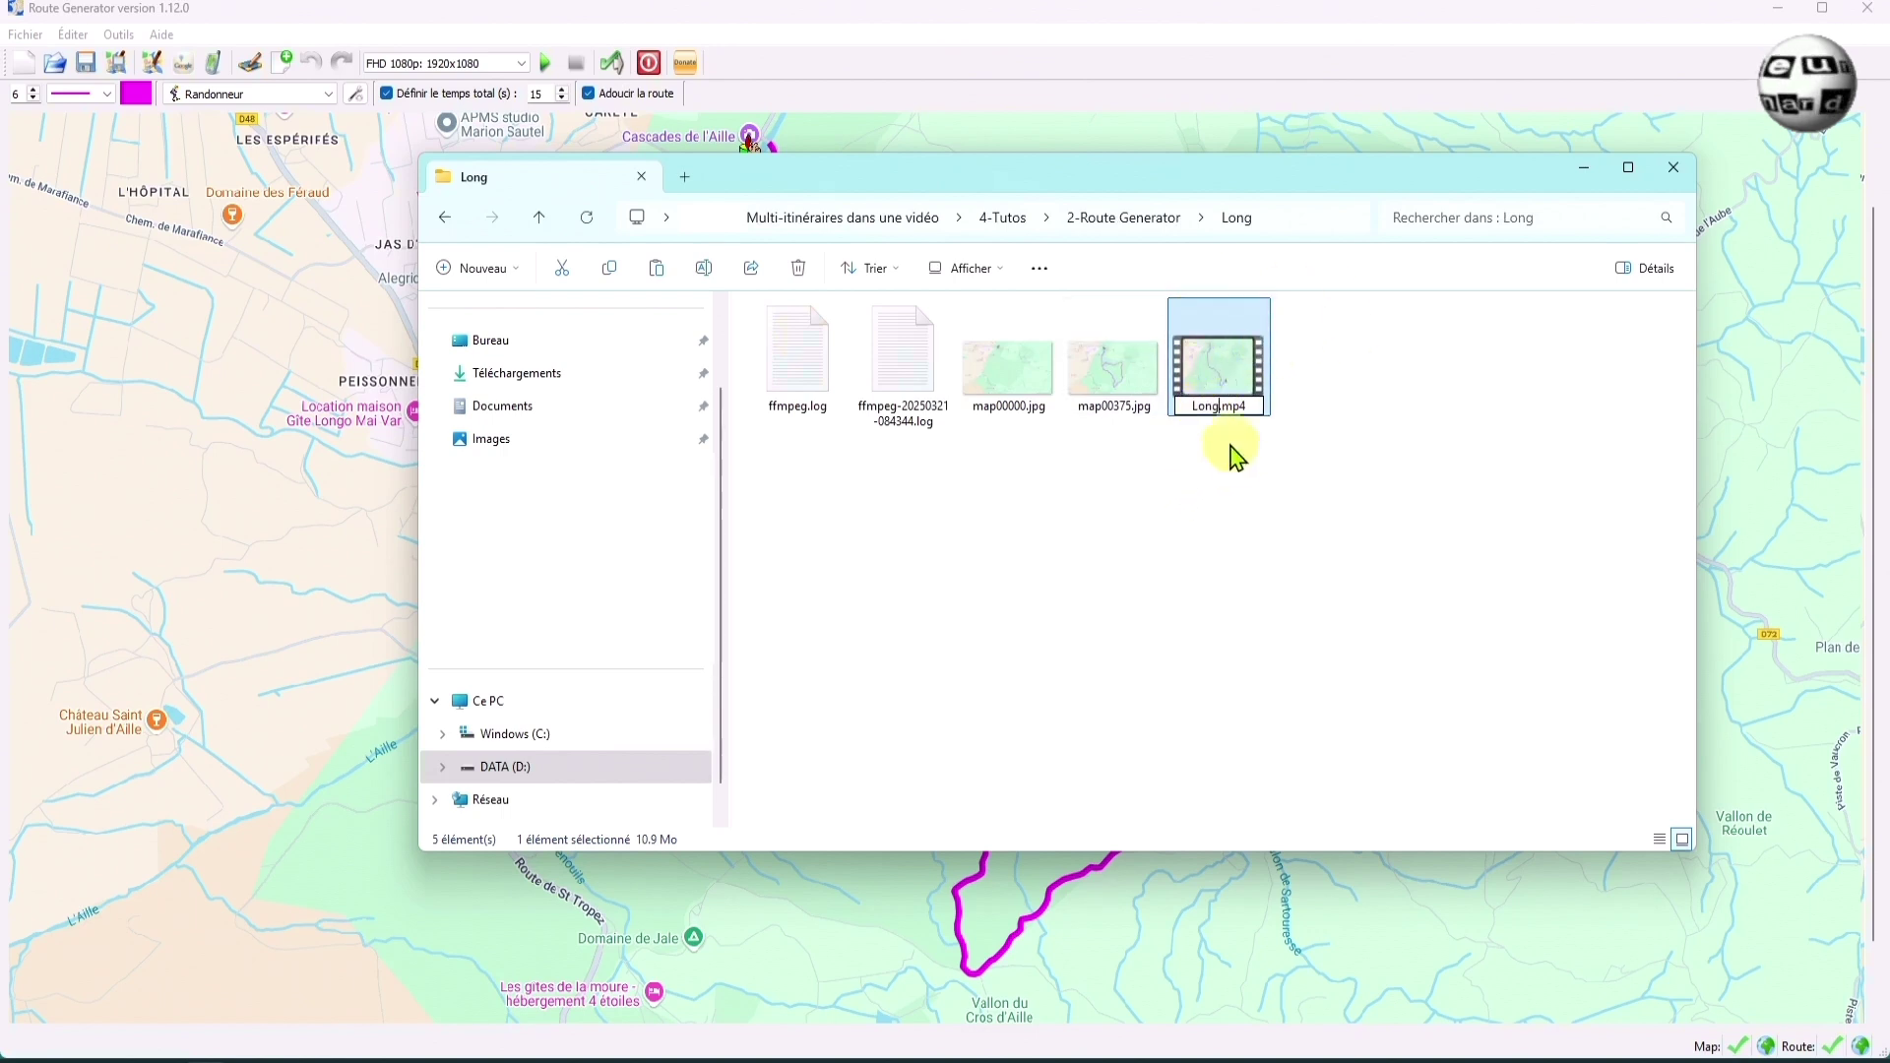
{"action": "key", "text": "Return"}
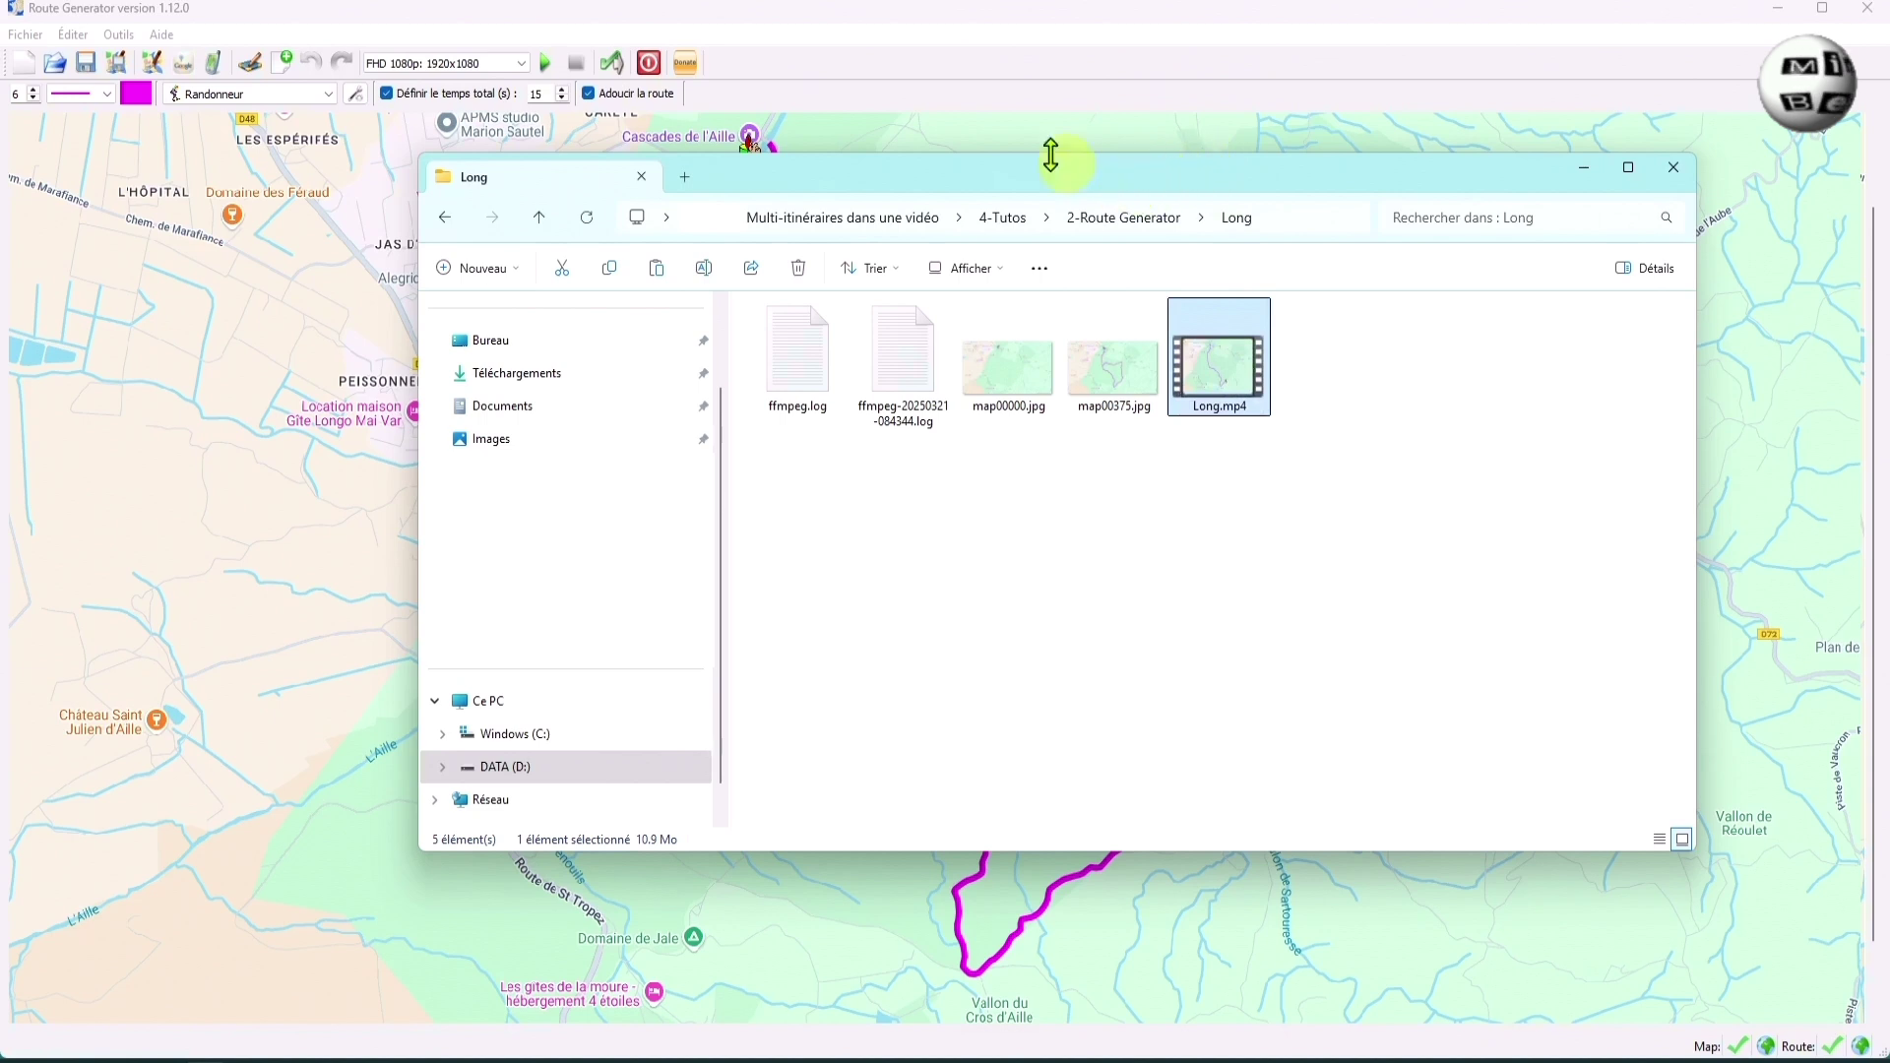
{"action": "left_click", "coordinate": [1202, 126]}
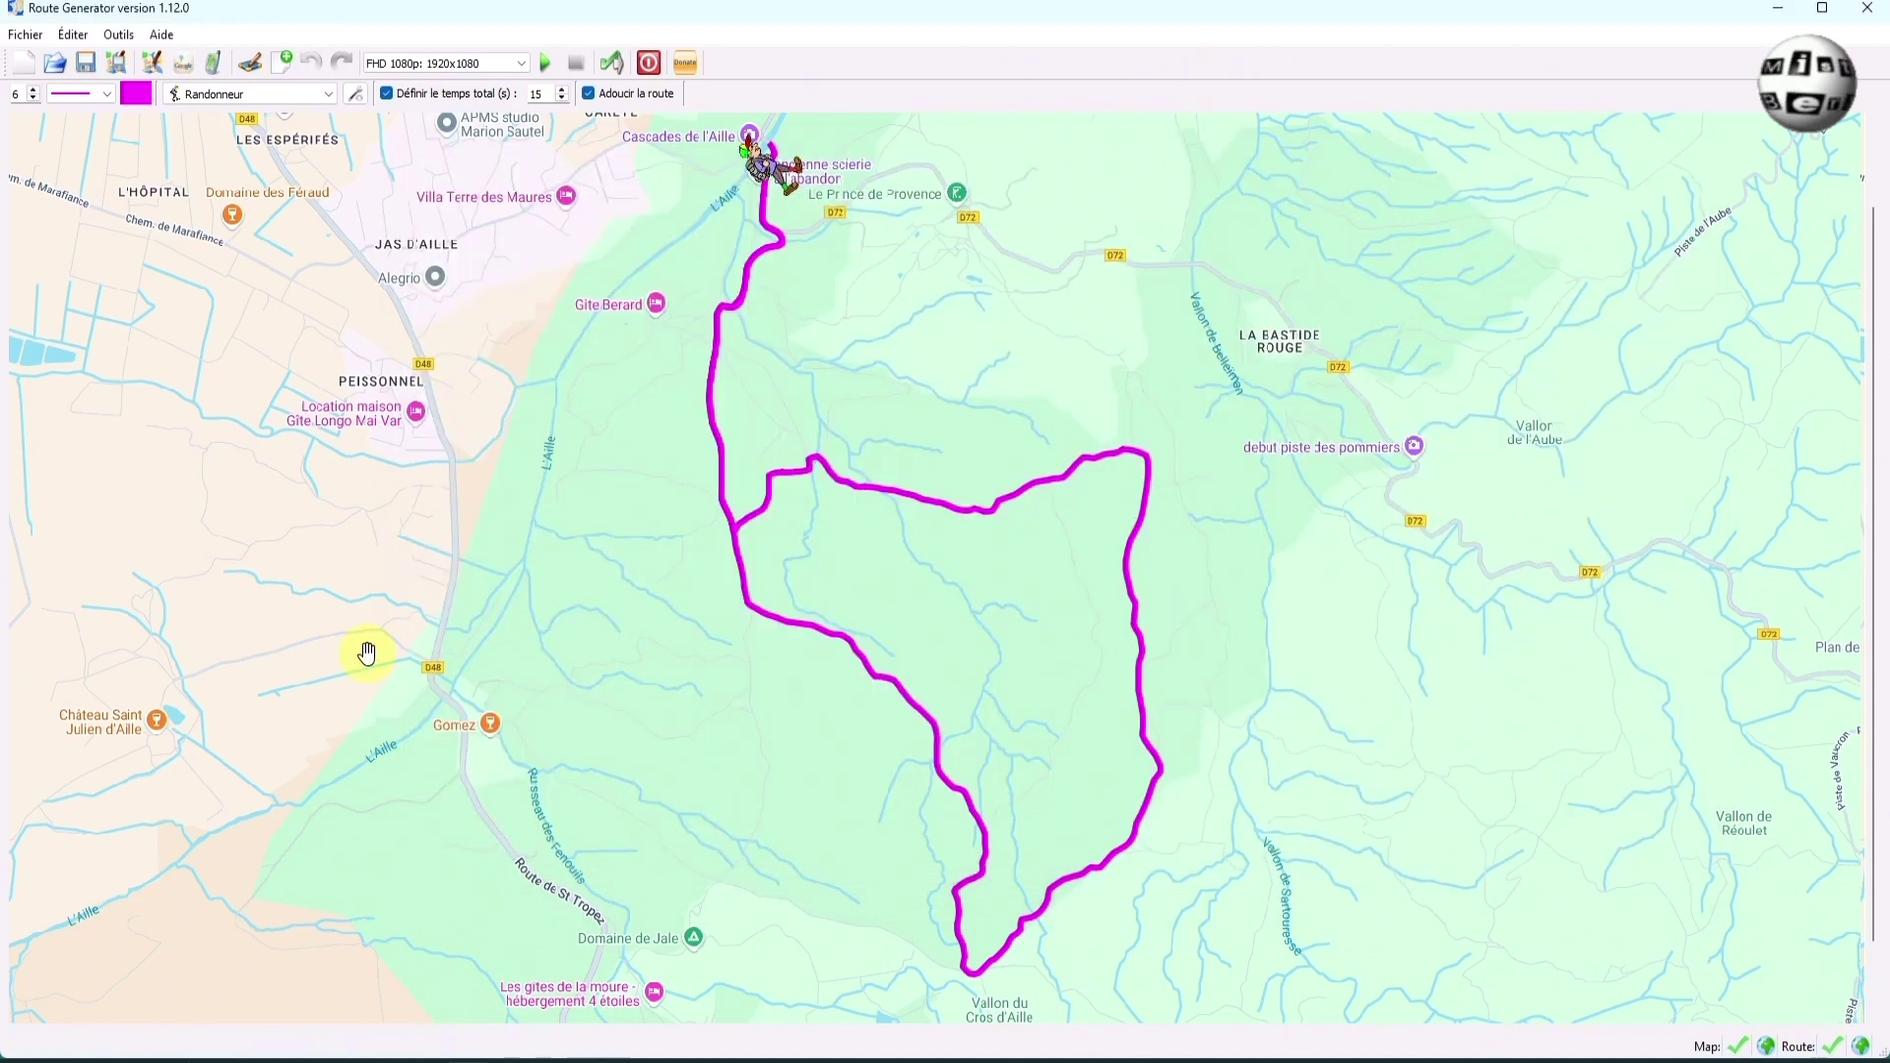
Import the Circuit moyen.gpx track and open the existing green 1920 x 1080 image as its map.
{"action": "left_click", "coordinate": [219, 62]}
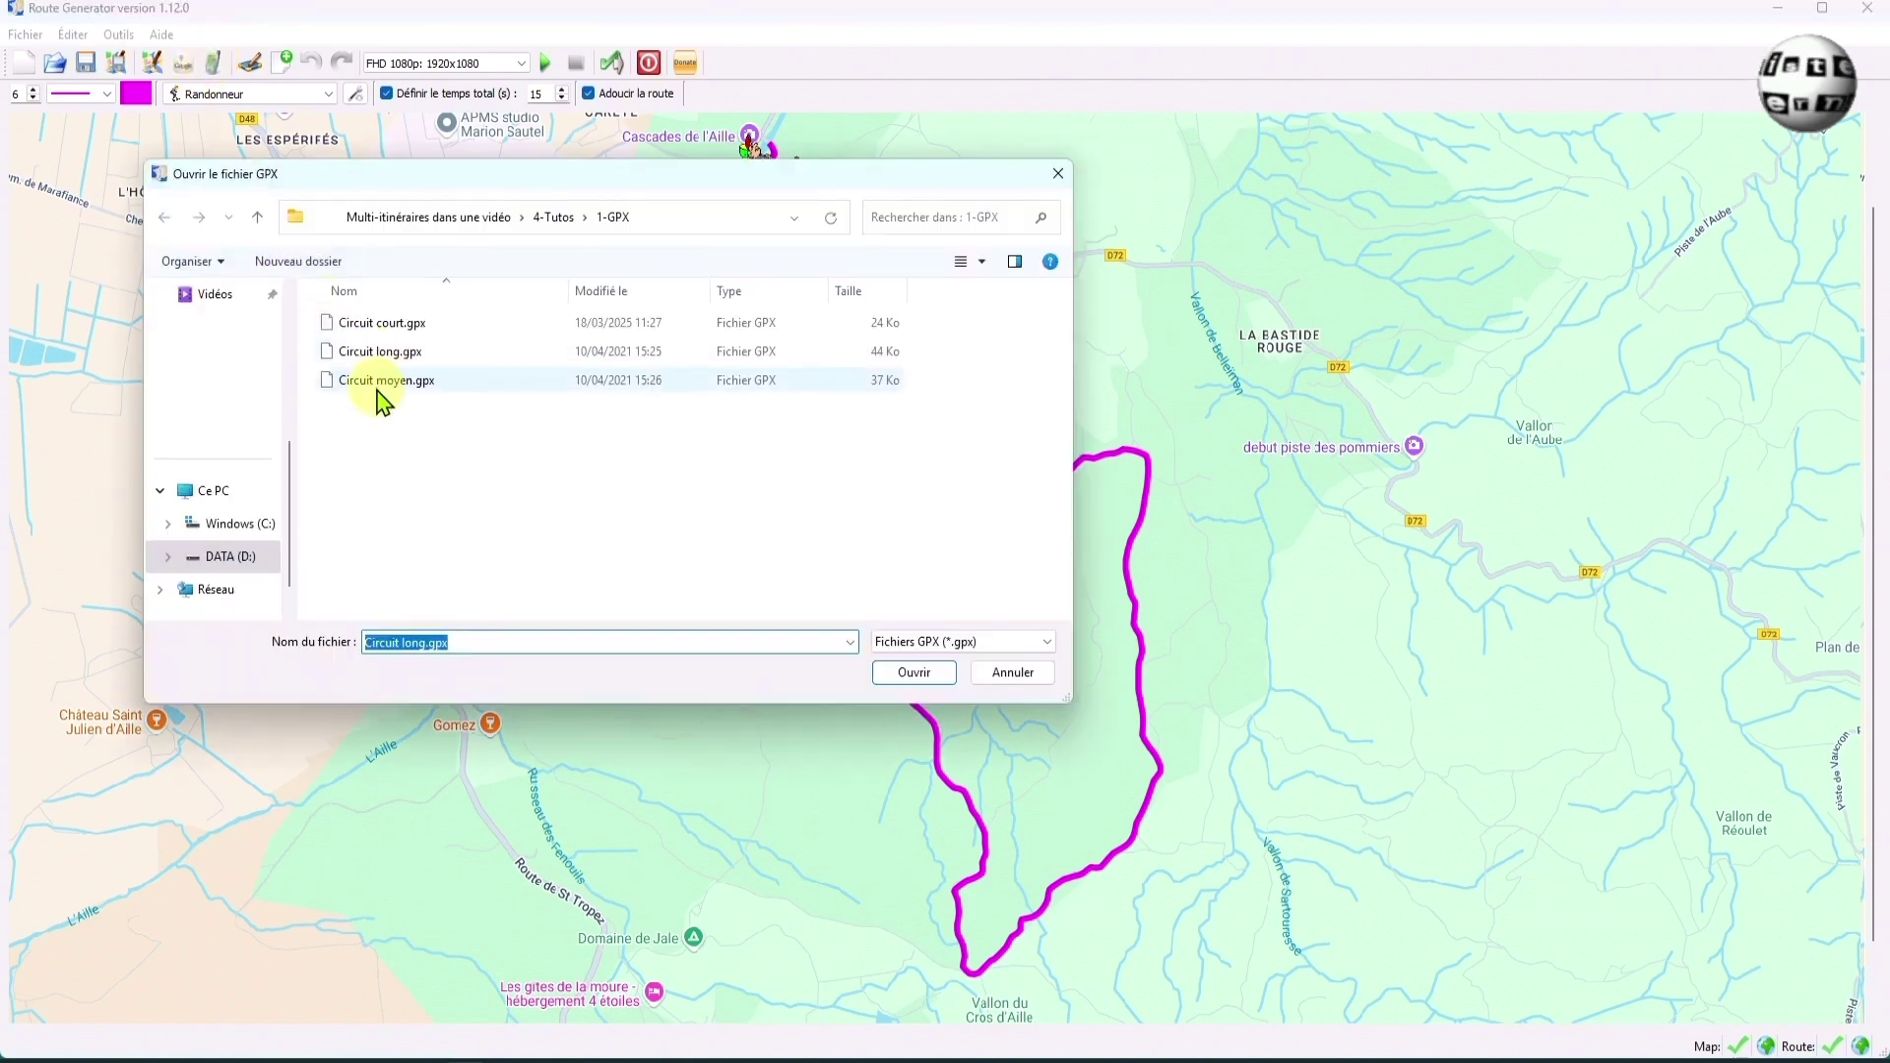
{"action": "double_click", "coordinate": [377, 384]}
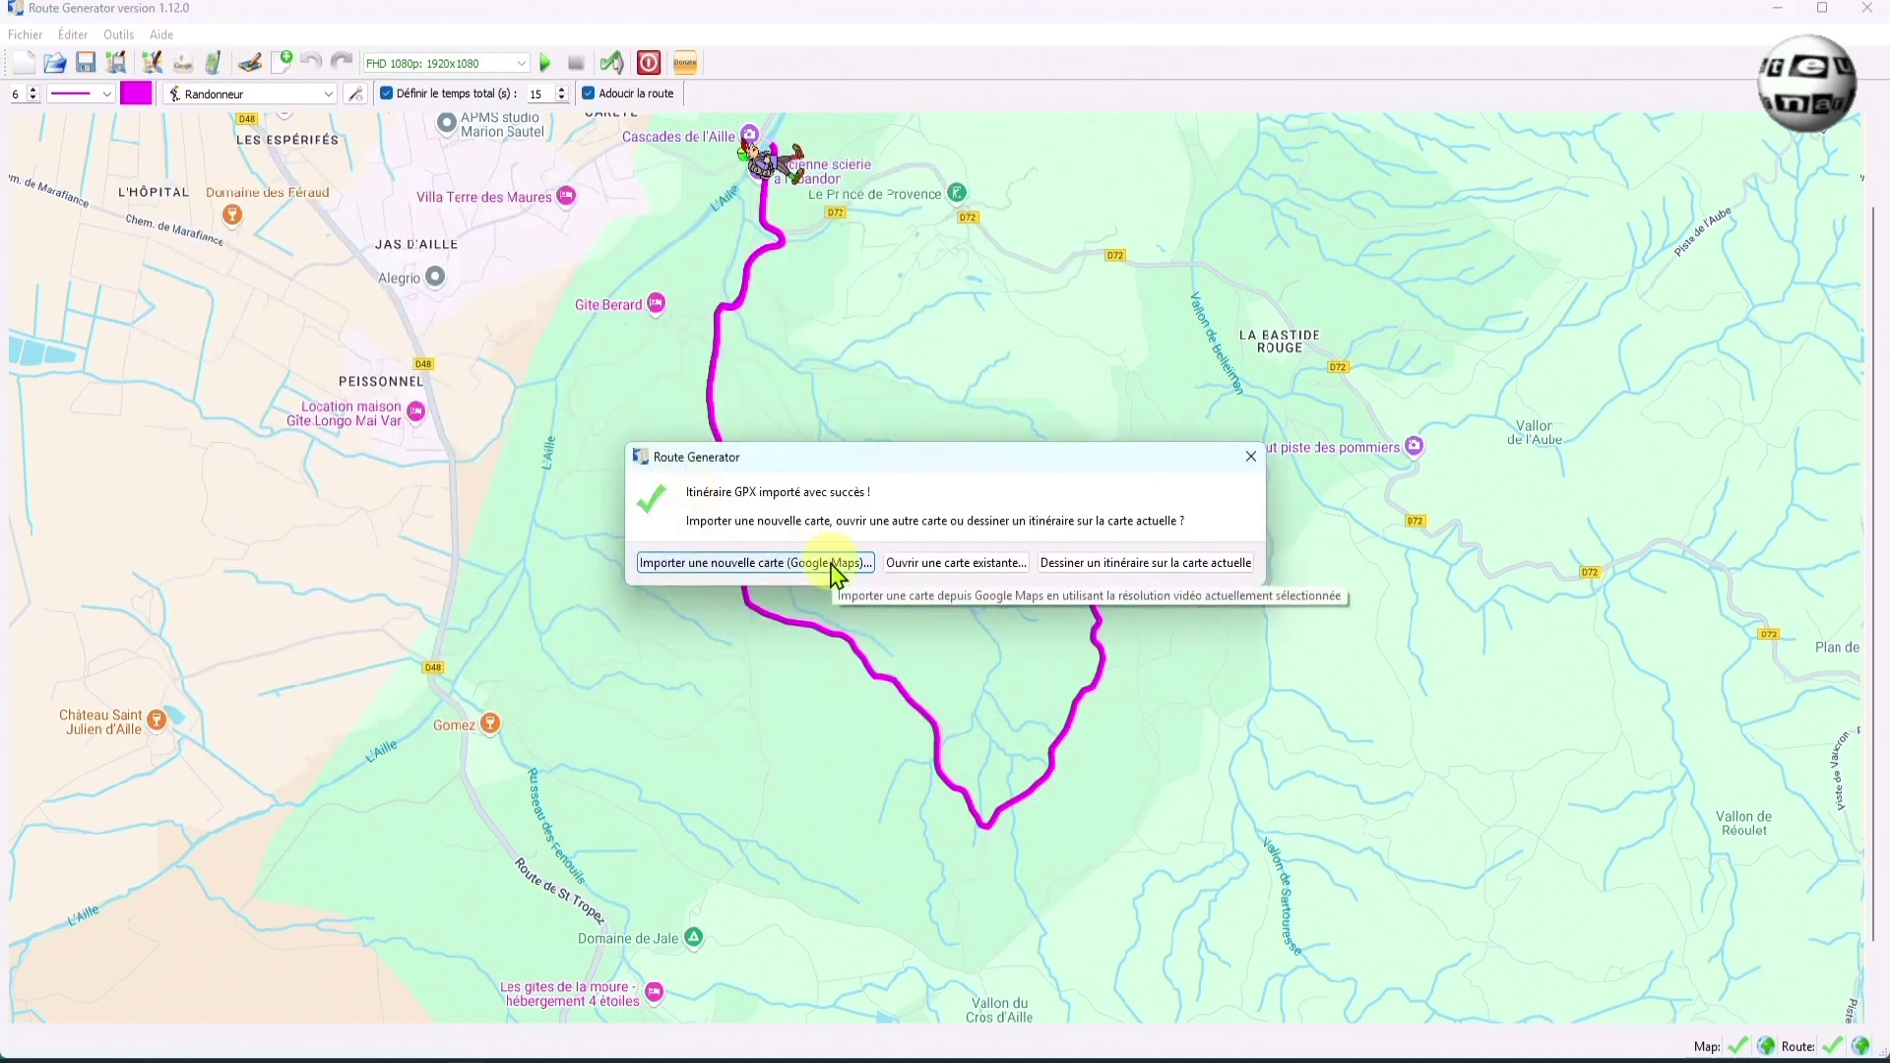
{"action": "left_click", "coordinate": [948, 563]}
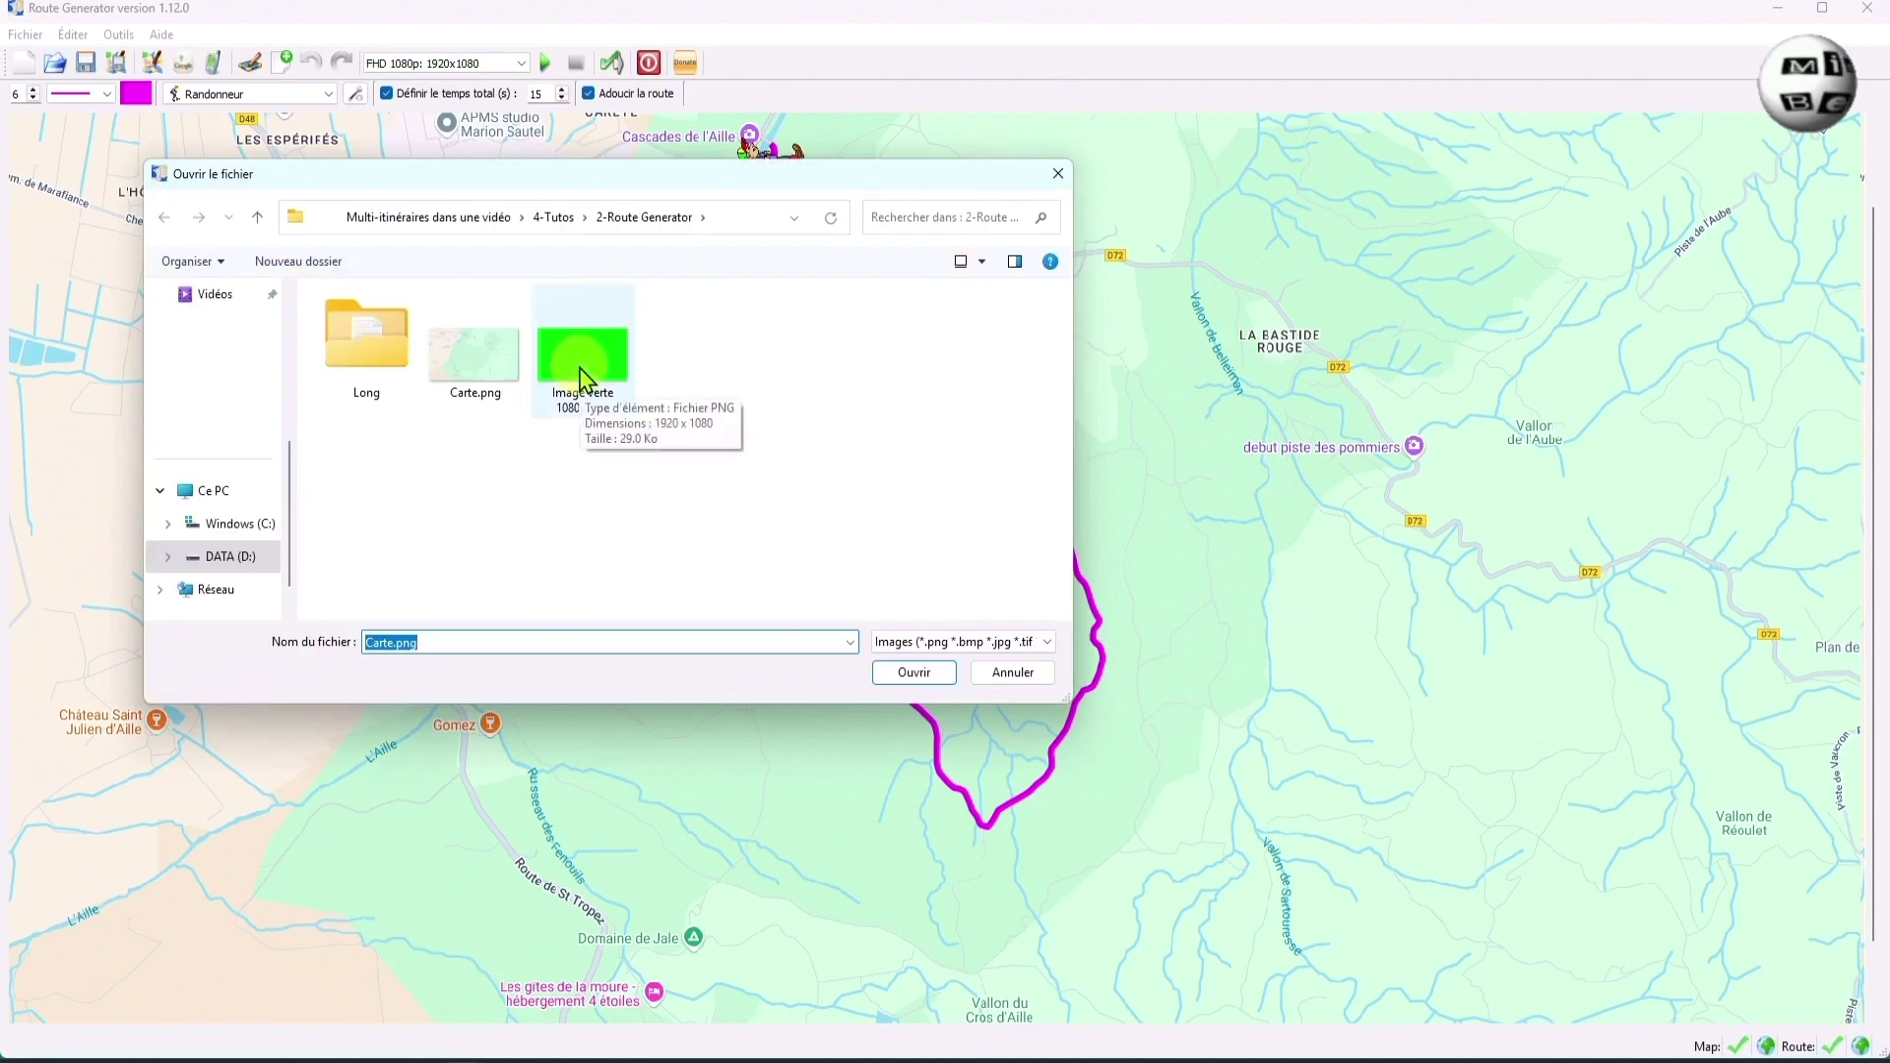
{"action": "double_click", "coordinate": [582, 372]}
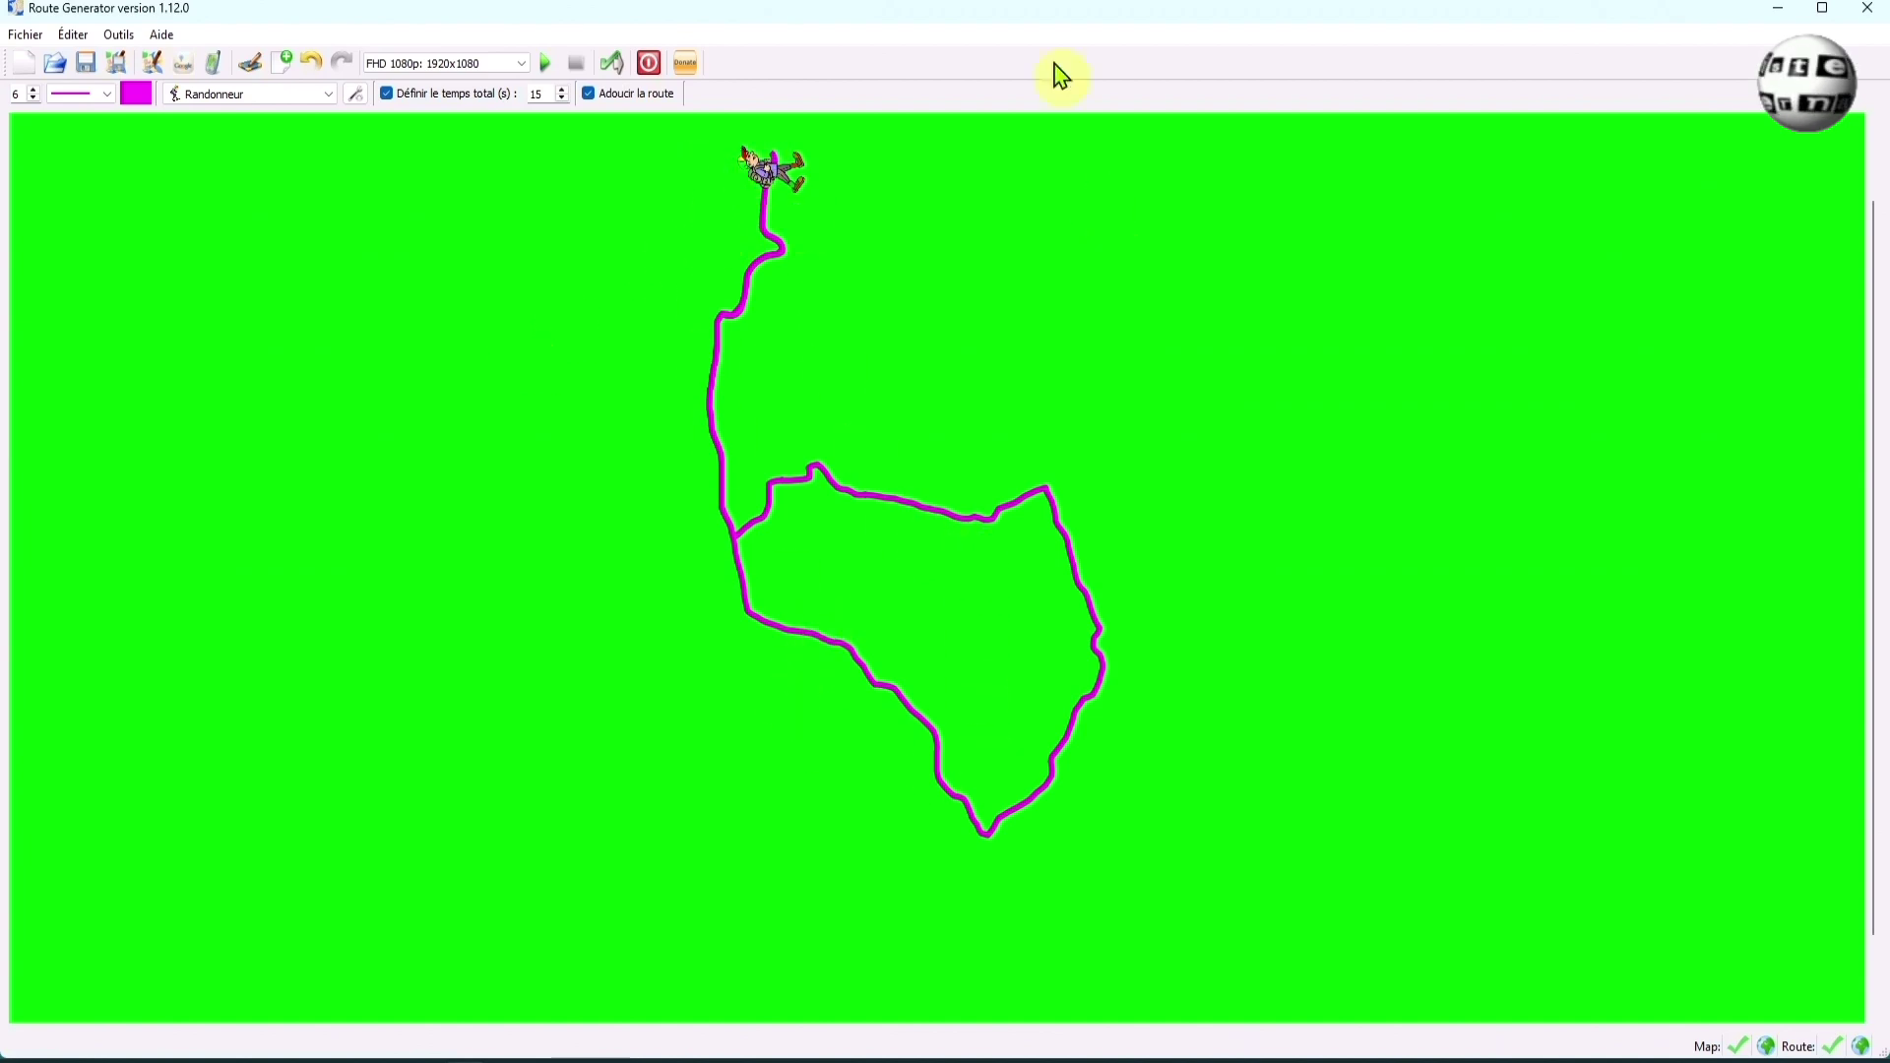
Set the medium route's line colour to pure blue.
{"action": "left_click", "coordinate": [136, 94]}
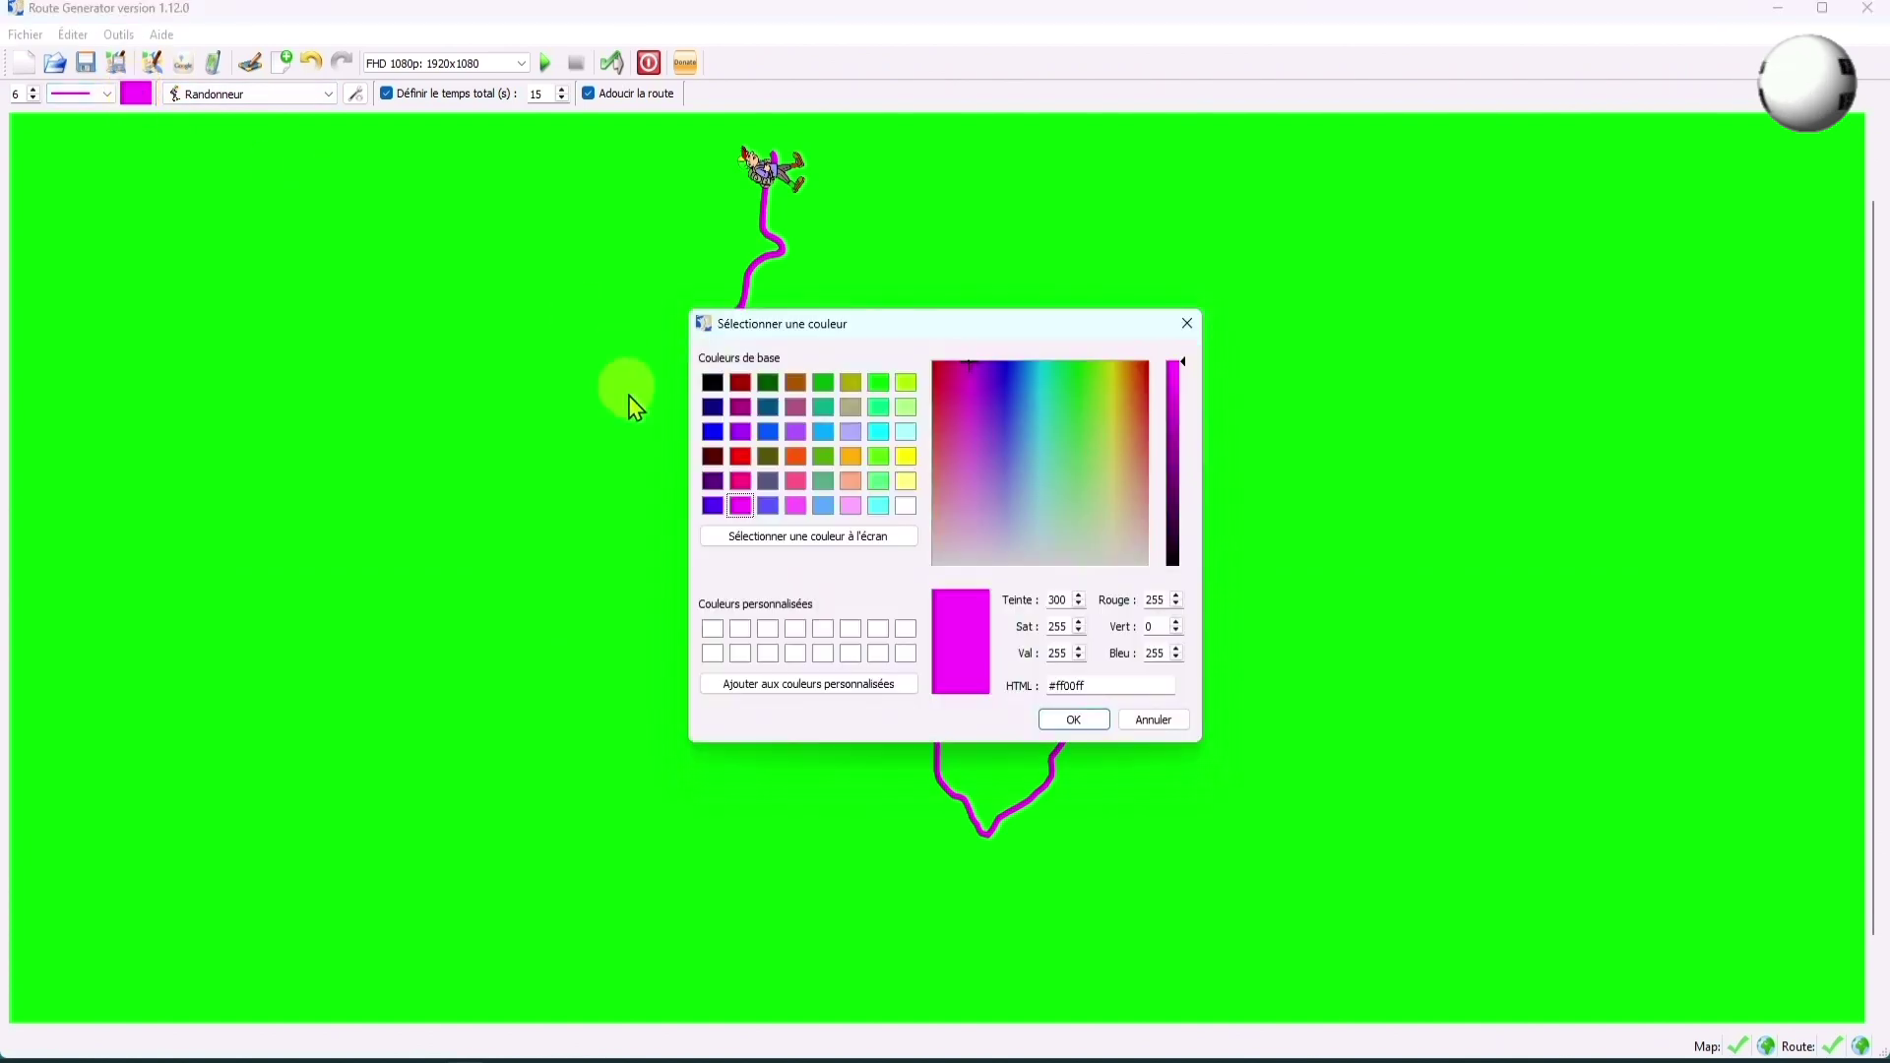
{"action": "left_click", "coordinate": [712, 431]}
{"action": "left_click", "coordinate": [1071, 720]}
Assign the marcheurs vehicle to the medium route.
{"action": "left_click", "coordinate": [356, 93]}
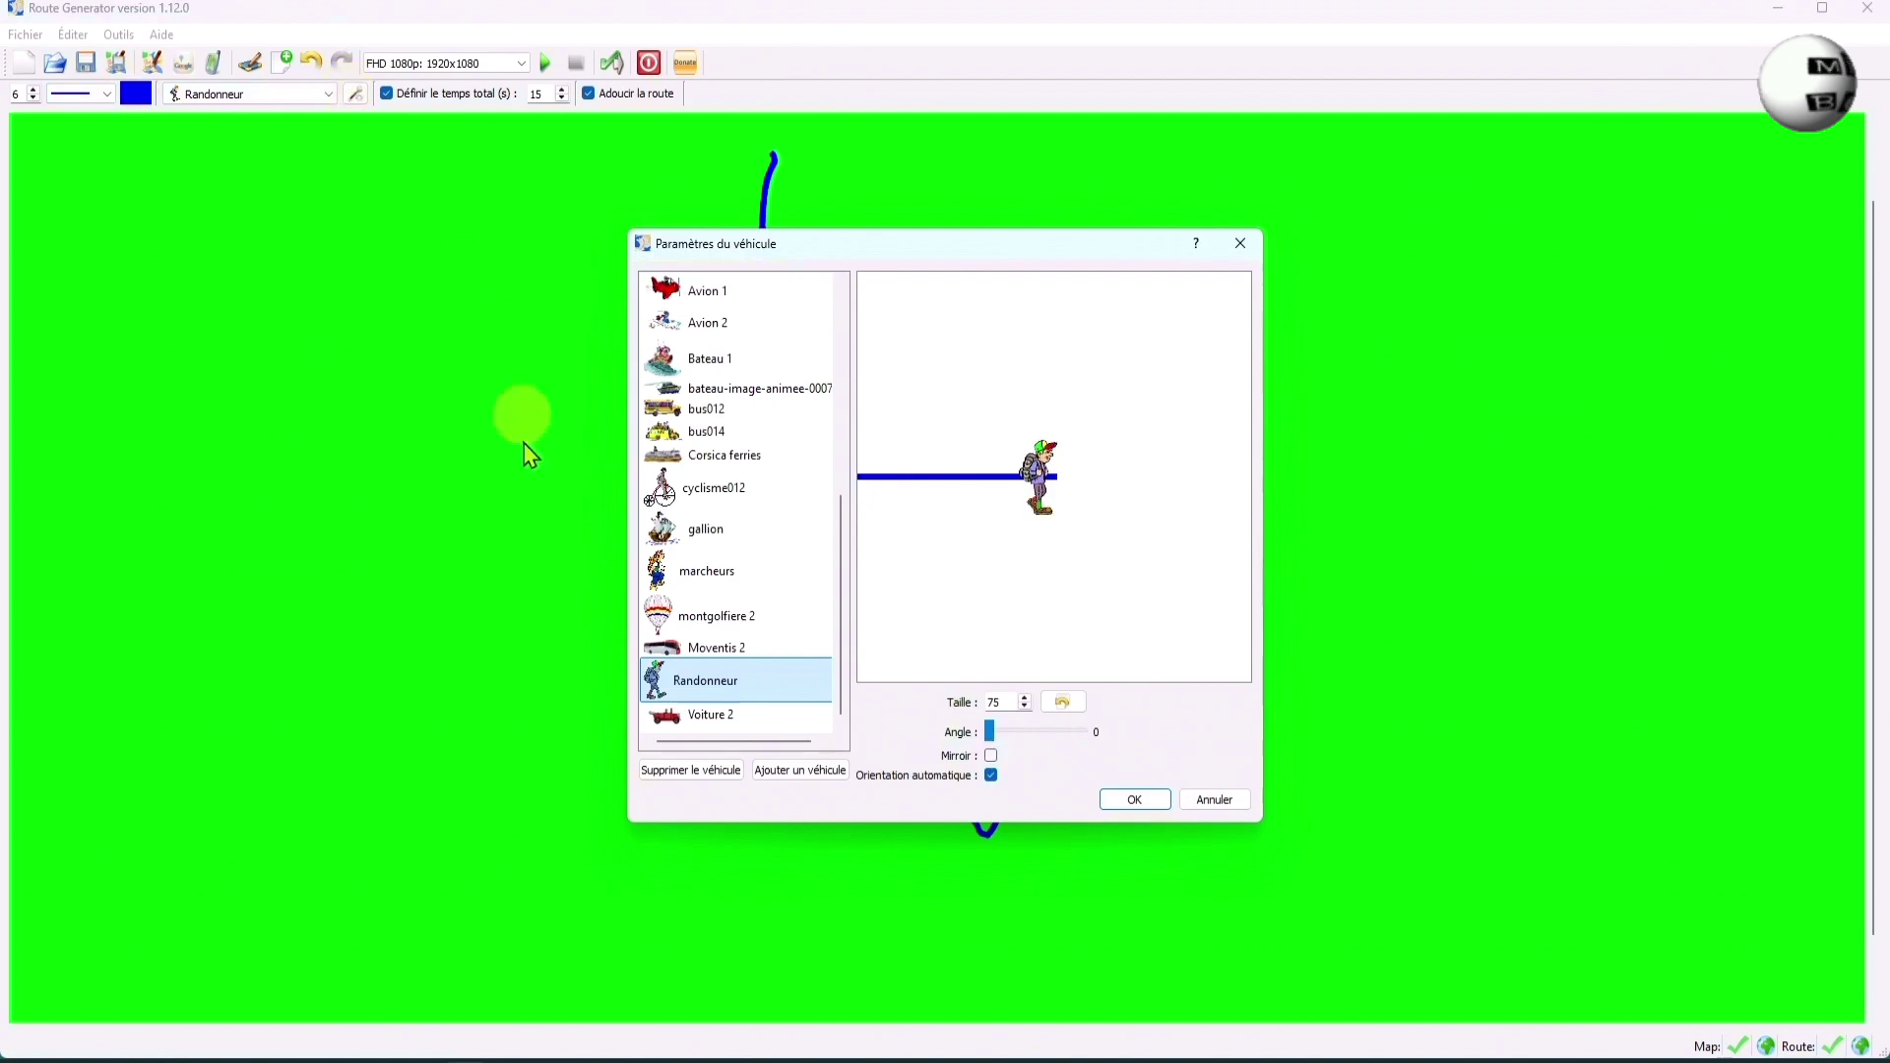
{"action": "left_click", "coordinate": [704, 574]}
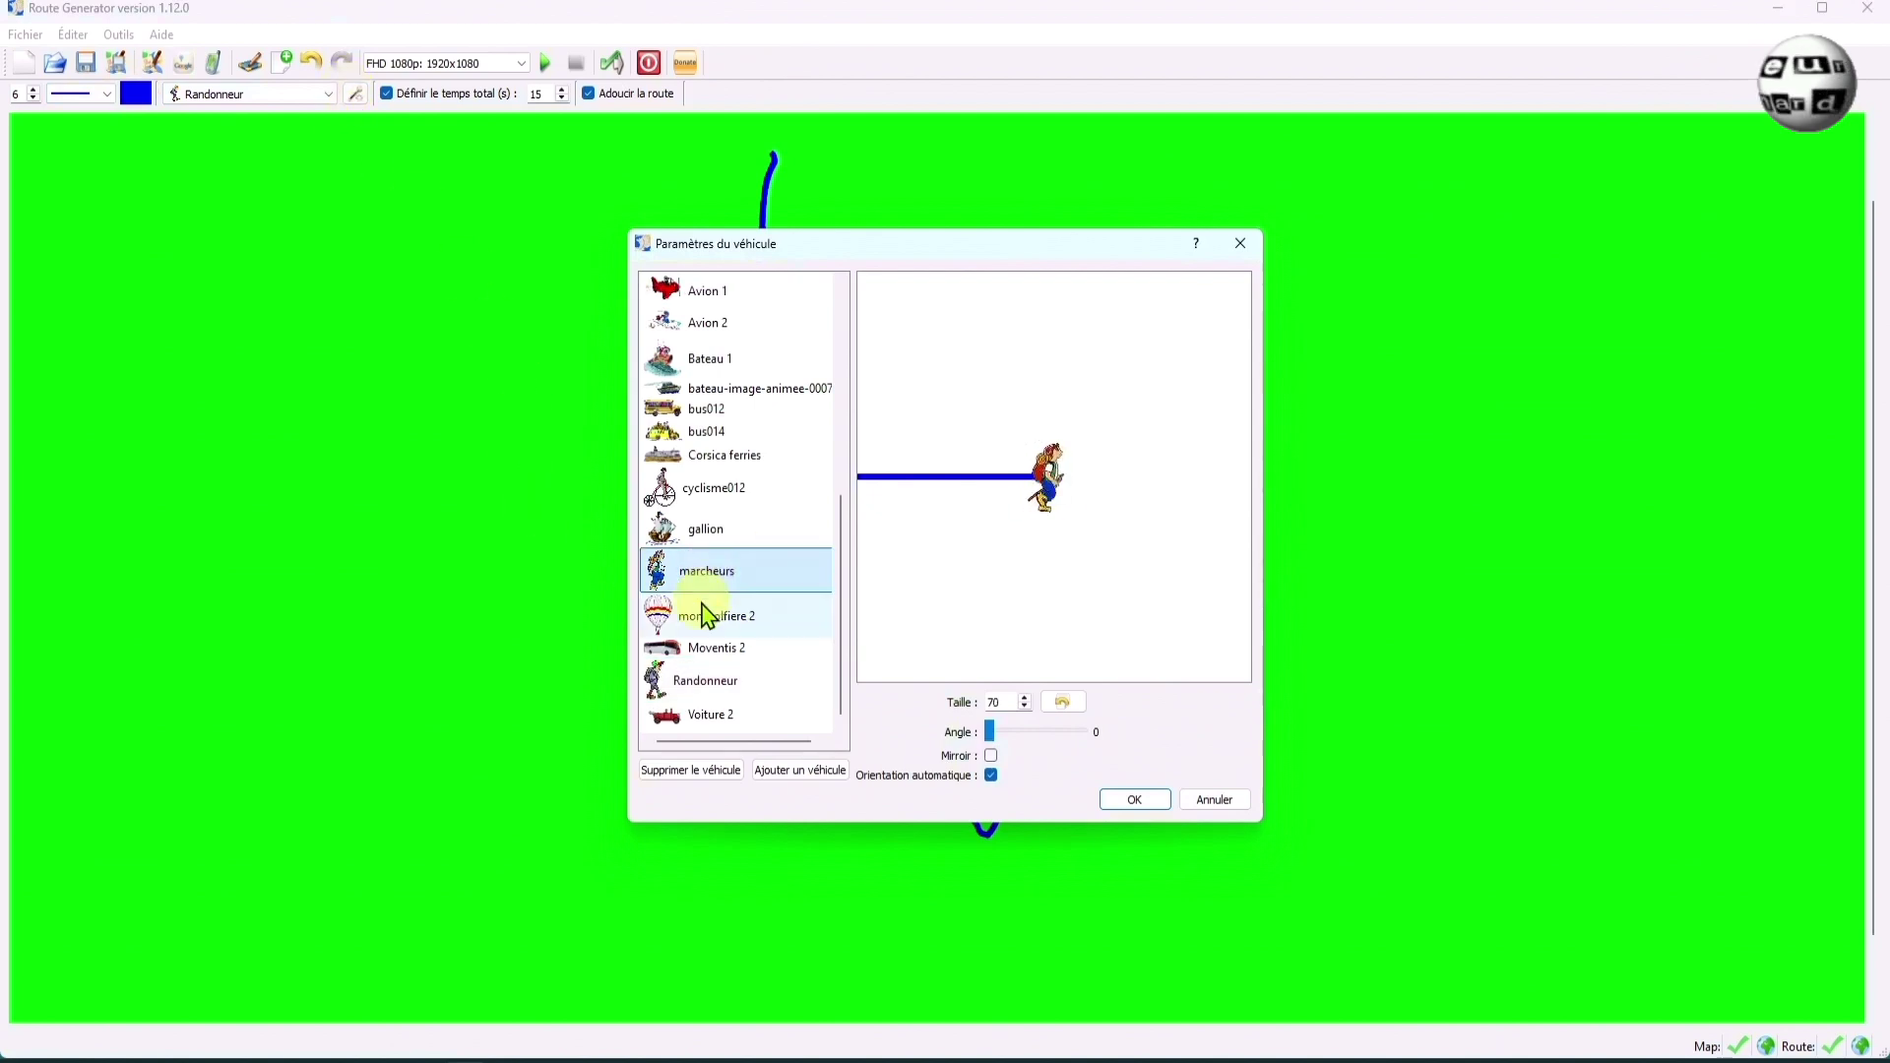
{"action": "left_click", "coordinate": [1141, 801]}
Generate the medium route's video into a new folder named Moyen inside the 2-Route Generator folder.
{"action": "left_click", "coordinate": [615, 64]}
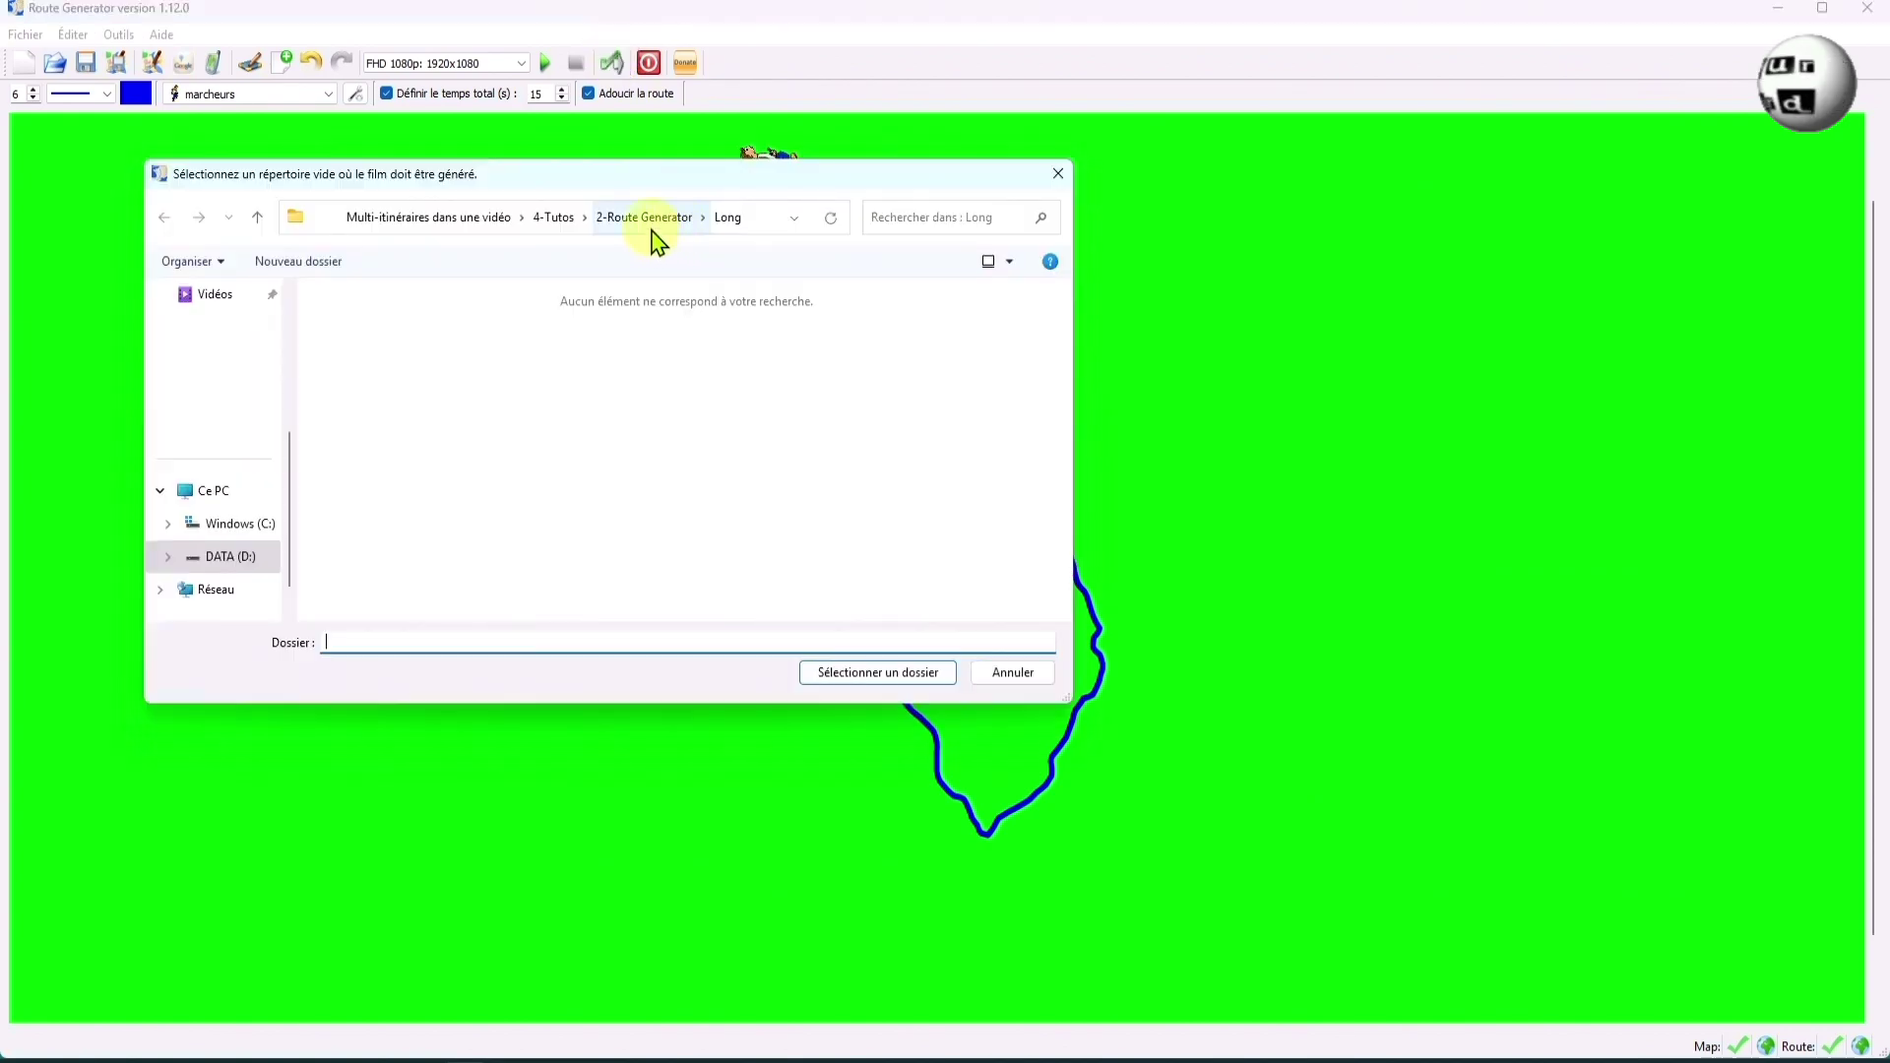
{"action": "left_click", "coordinate": [299, 261]}
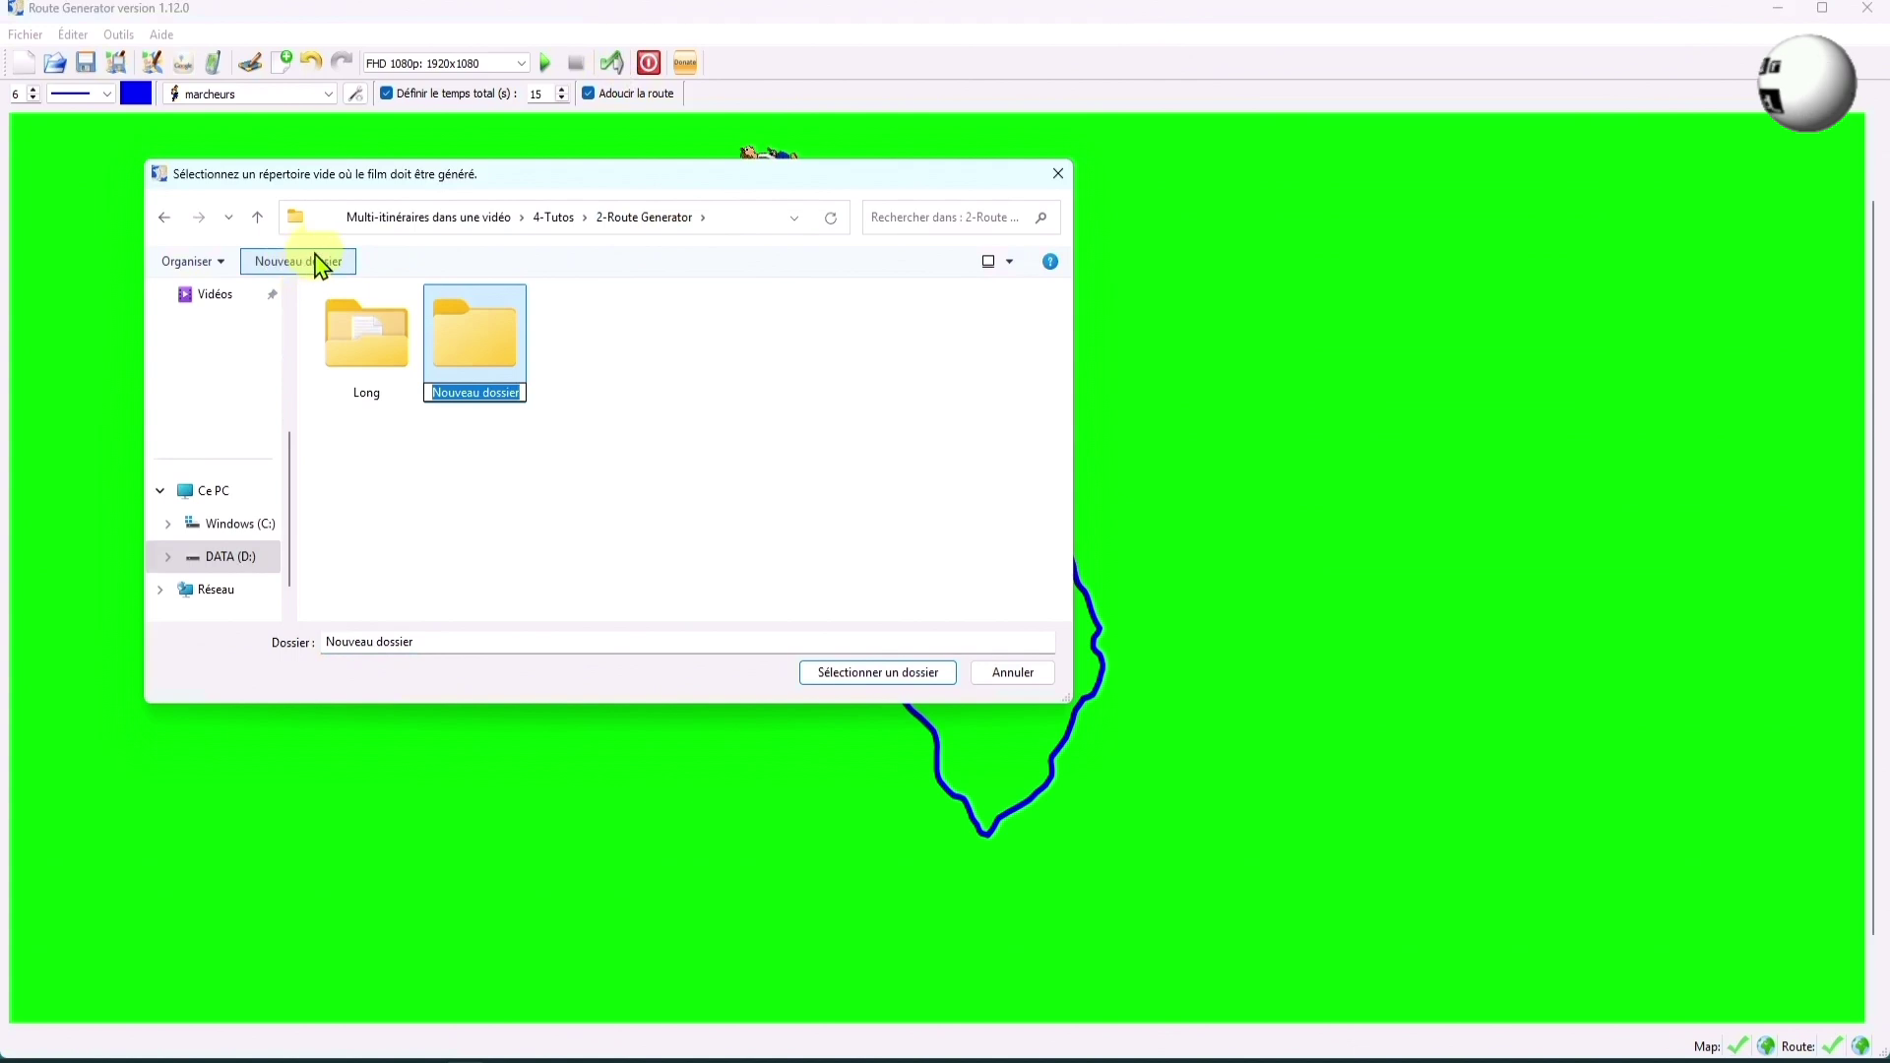
{"action": "type", "text": "Moyen"}
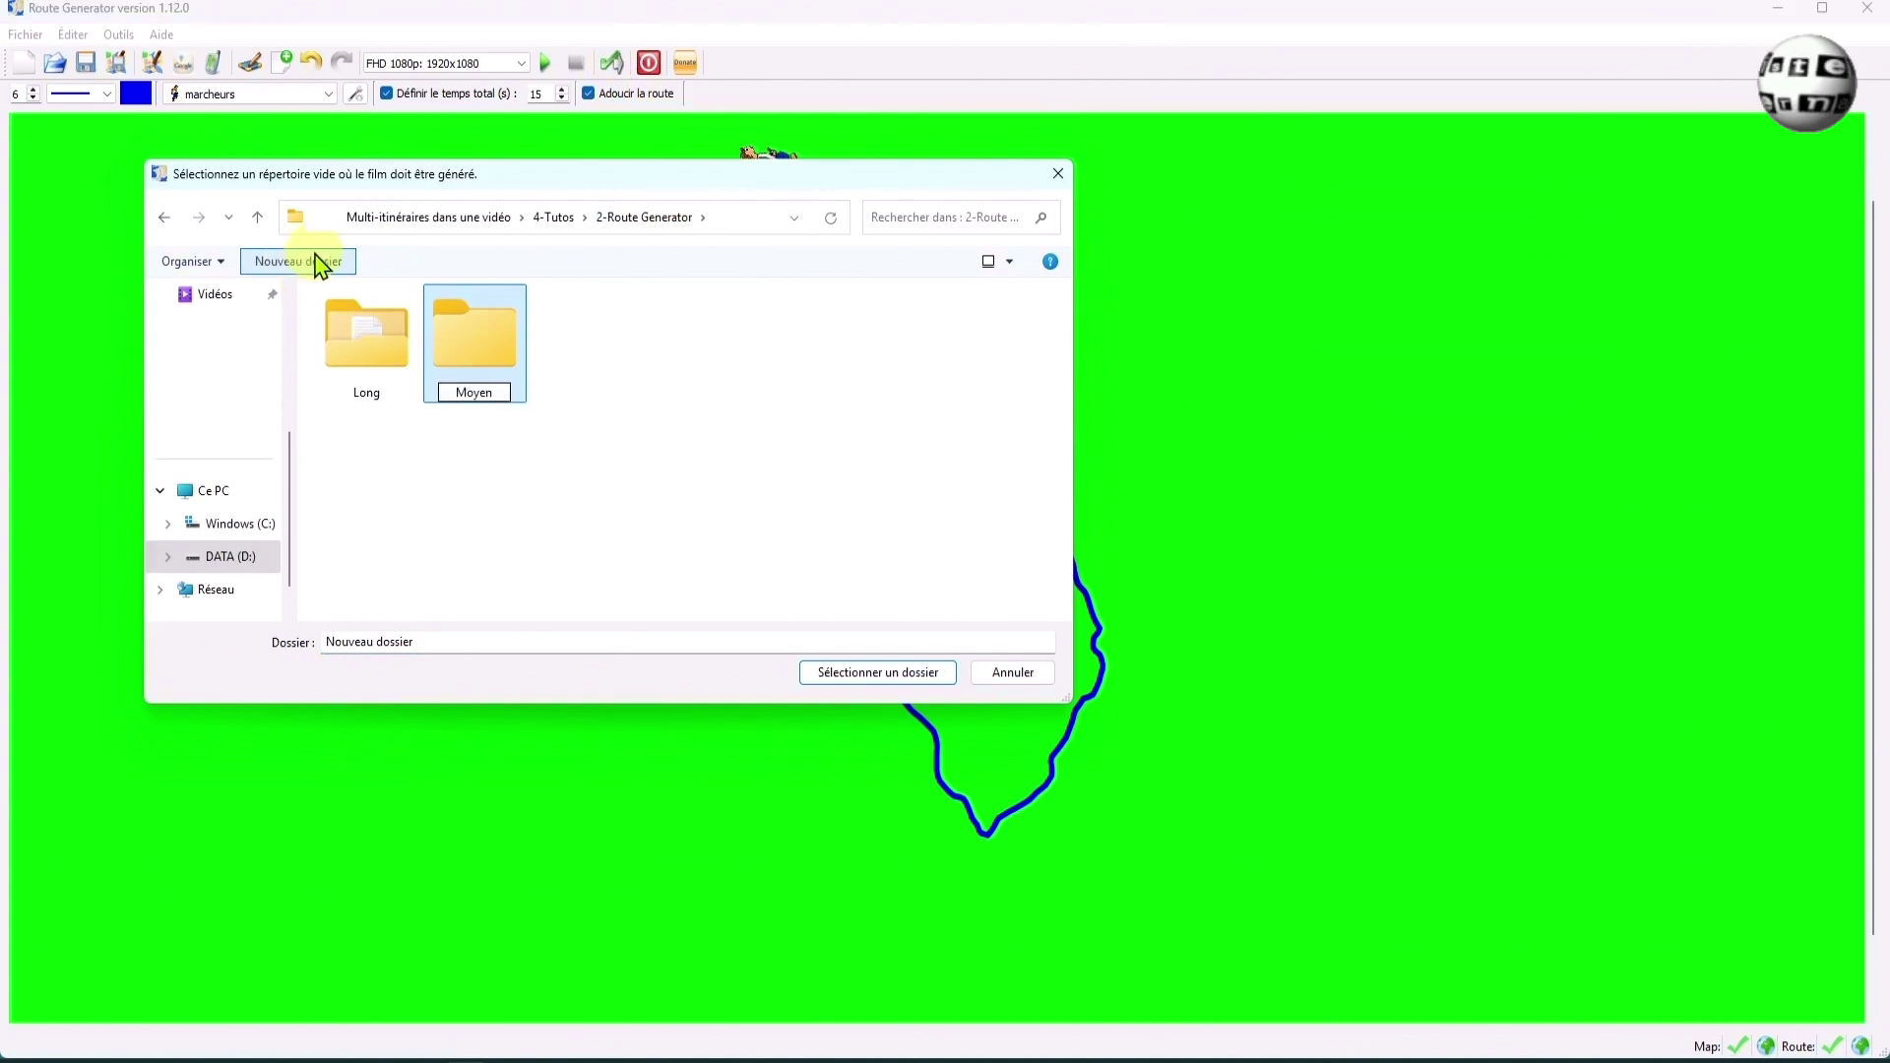
{"action": "left_click", "coordinate": [464, 345]}
{"action": "left_click", "coordinate": [864, 677]}
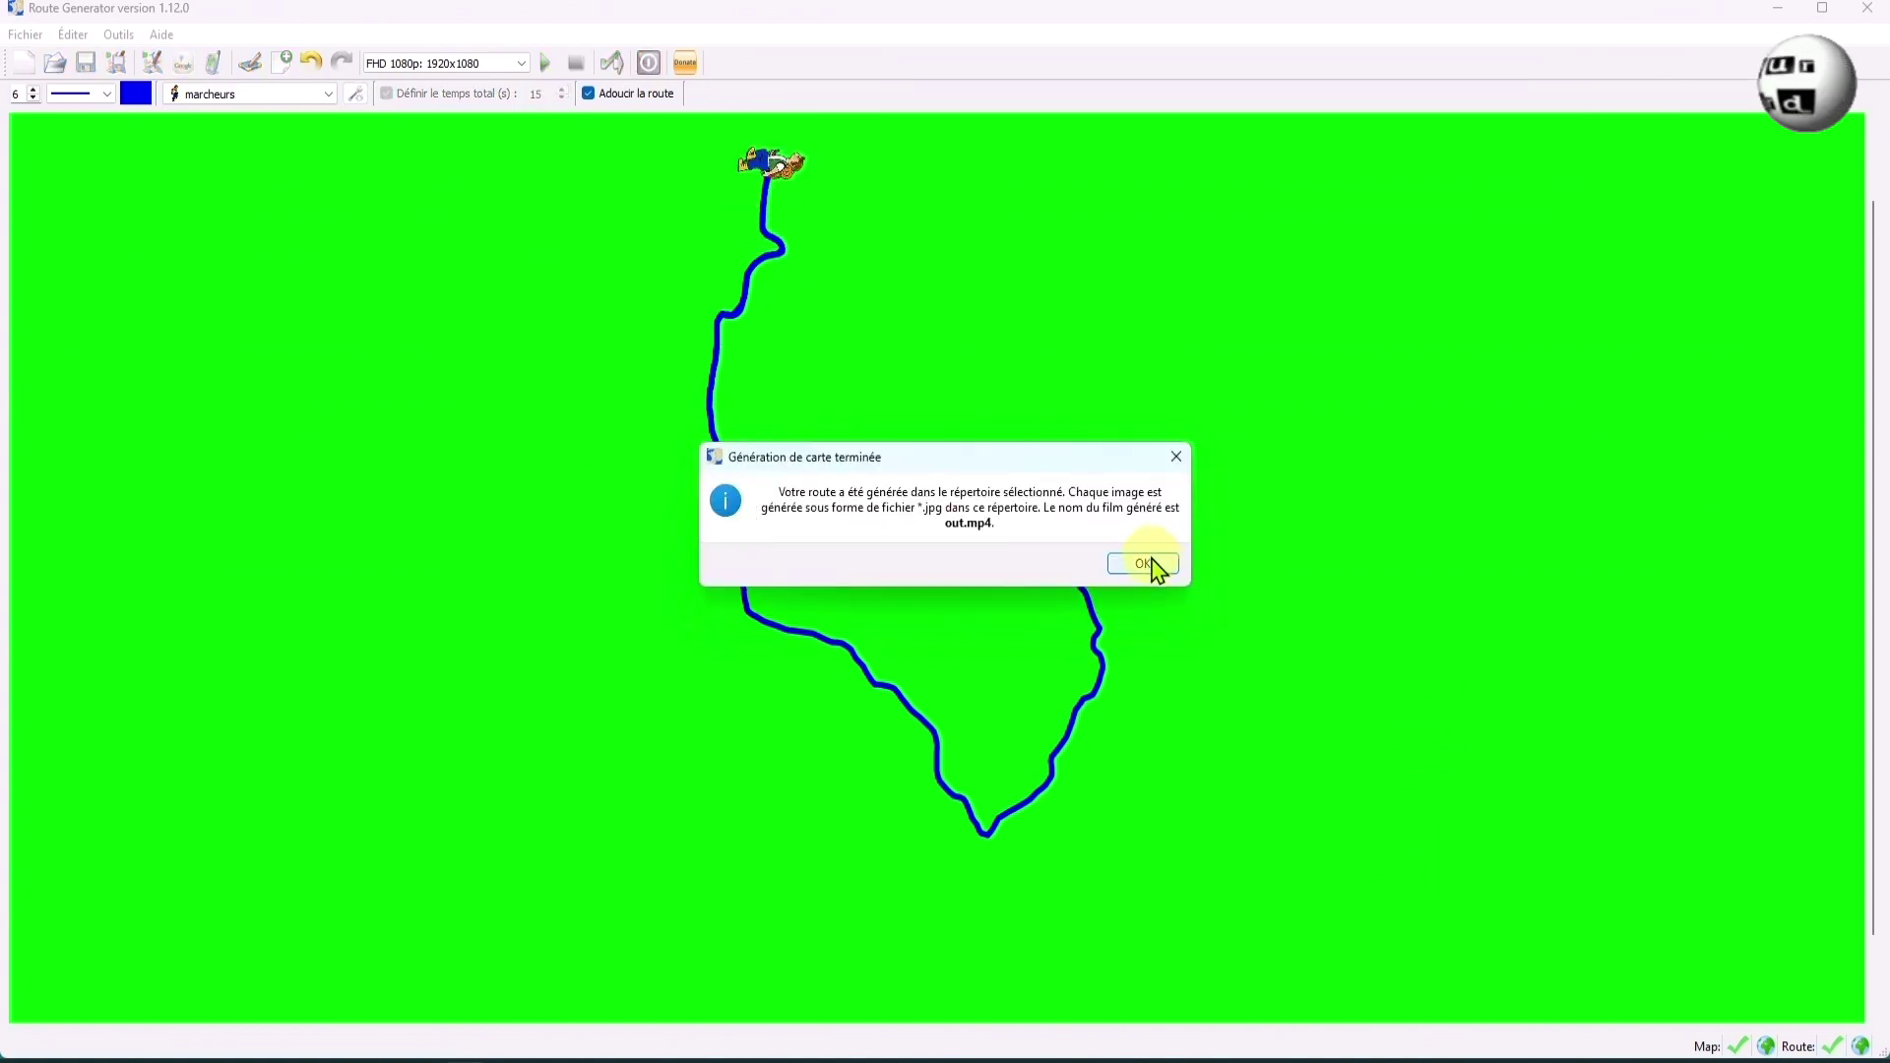
{"action": "left_click", "coordinate": [1144, 563]}
Open the Moyen folder in the file explorer, rename out.mp4 as Moyen.mp4 and return to Route Generator.
{"action": "left_click", "coordinate": [207, 1060]}
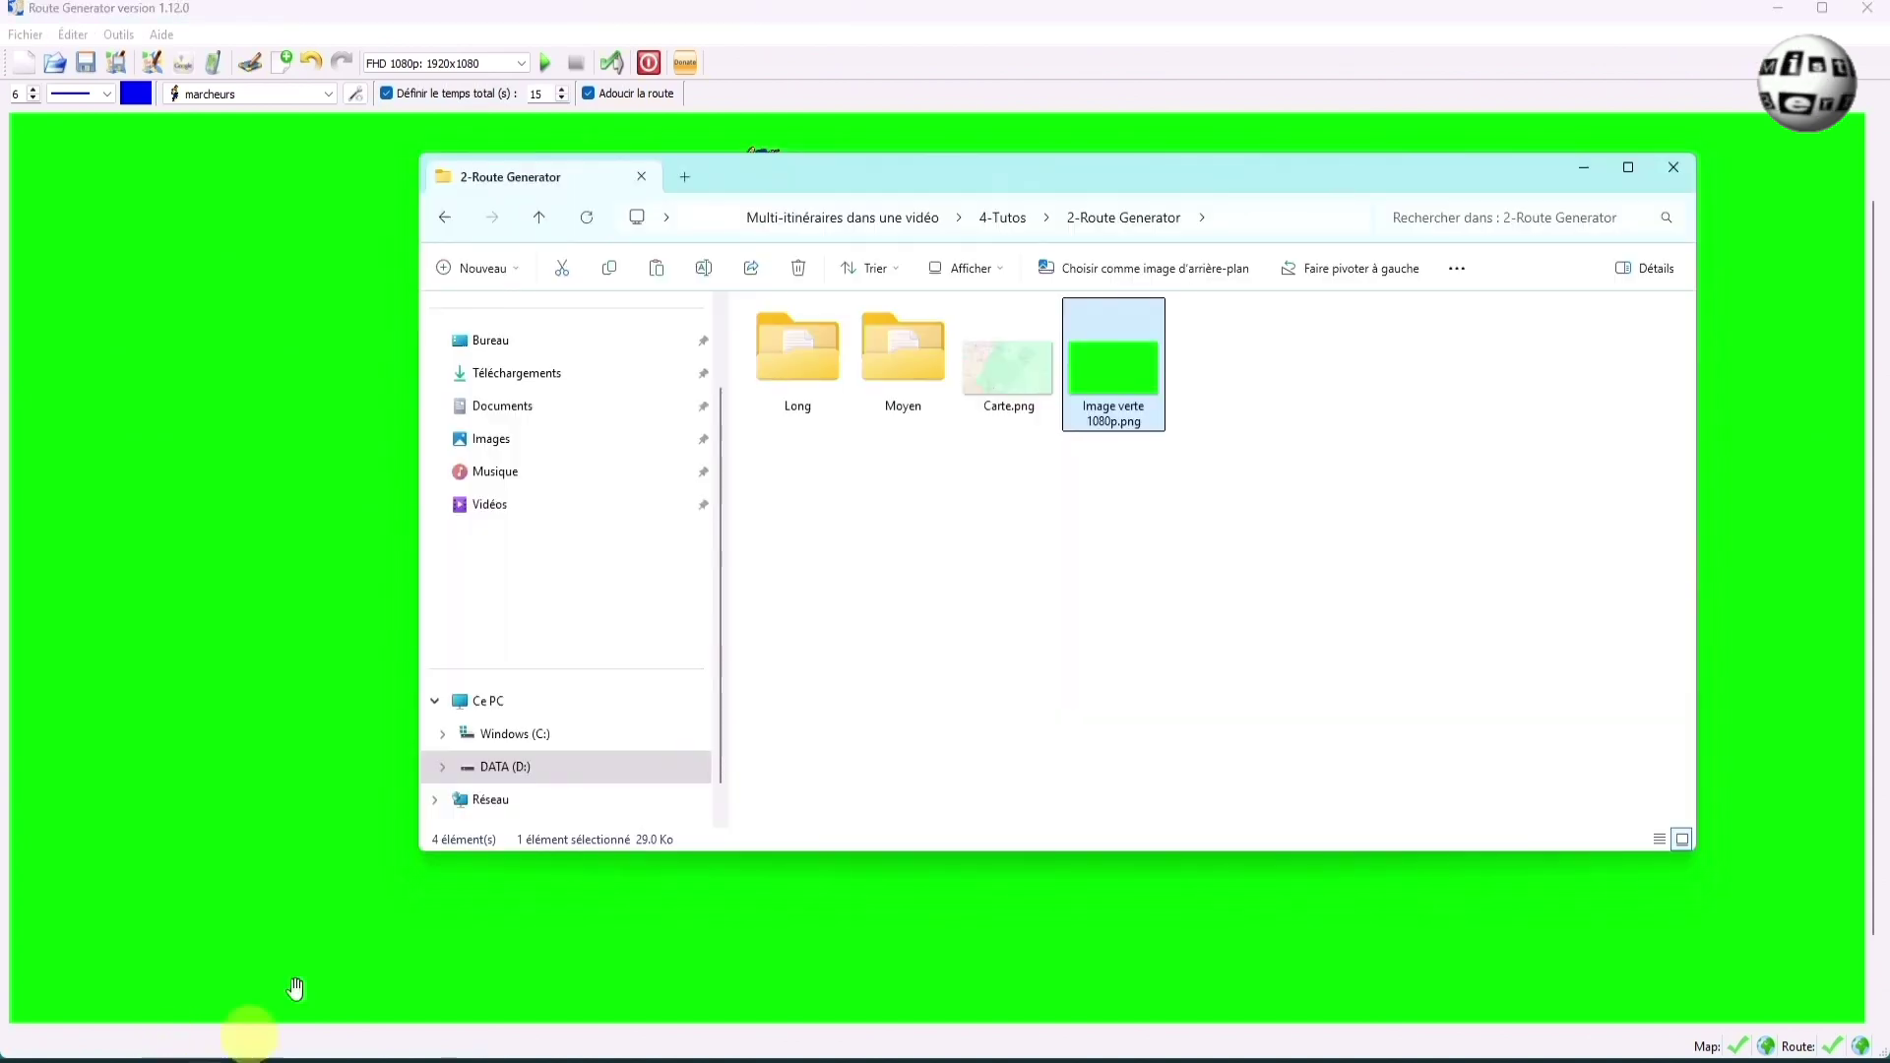
{"action": "double_click", "coordinate": [886, 349]}
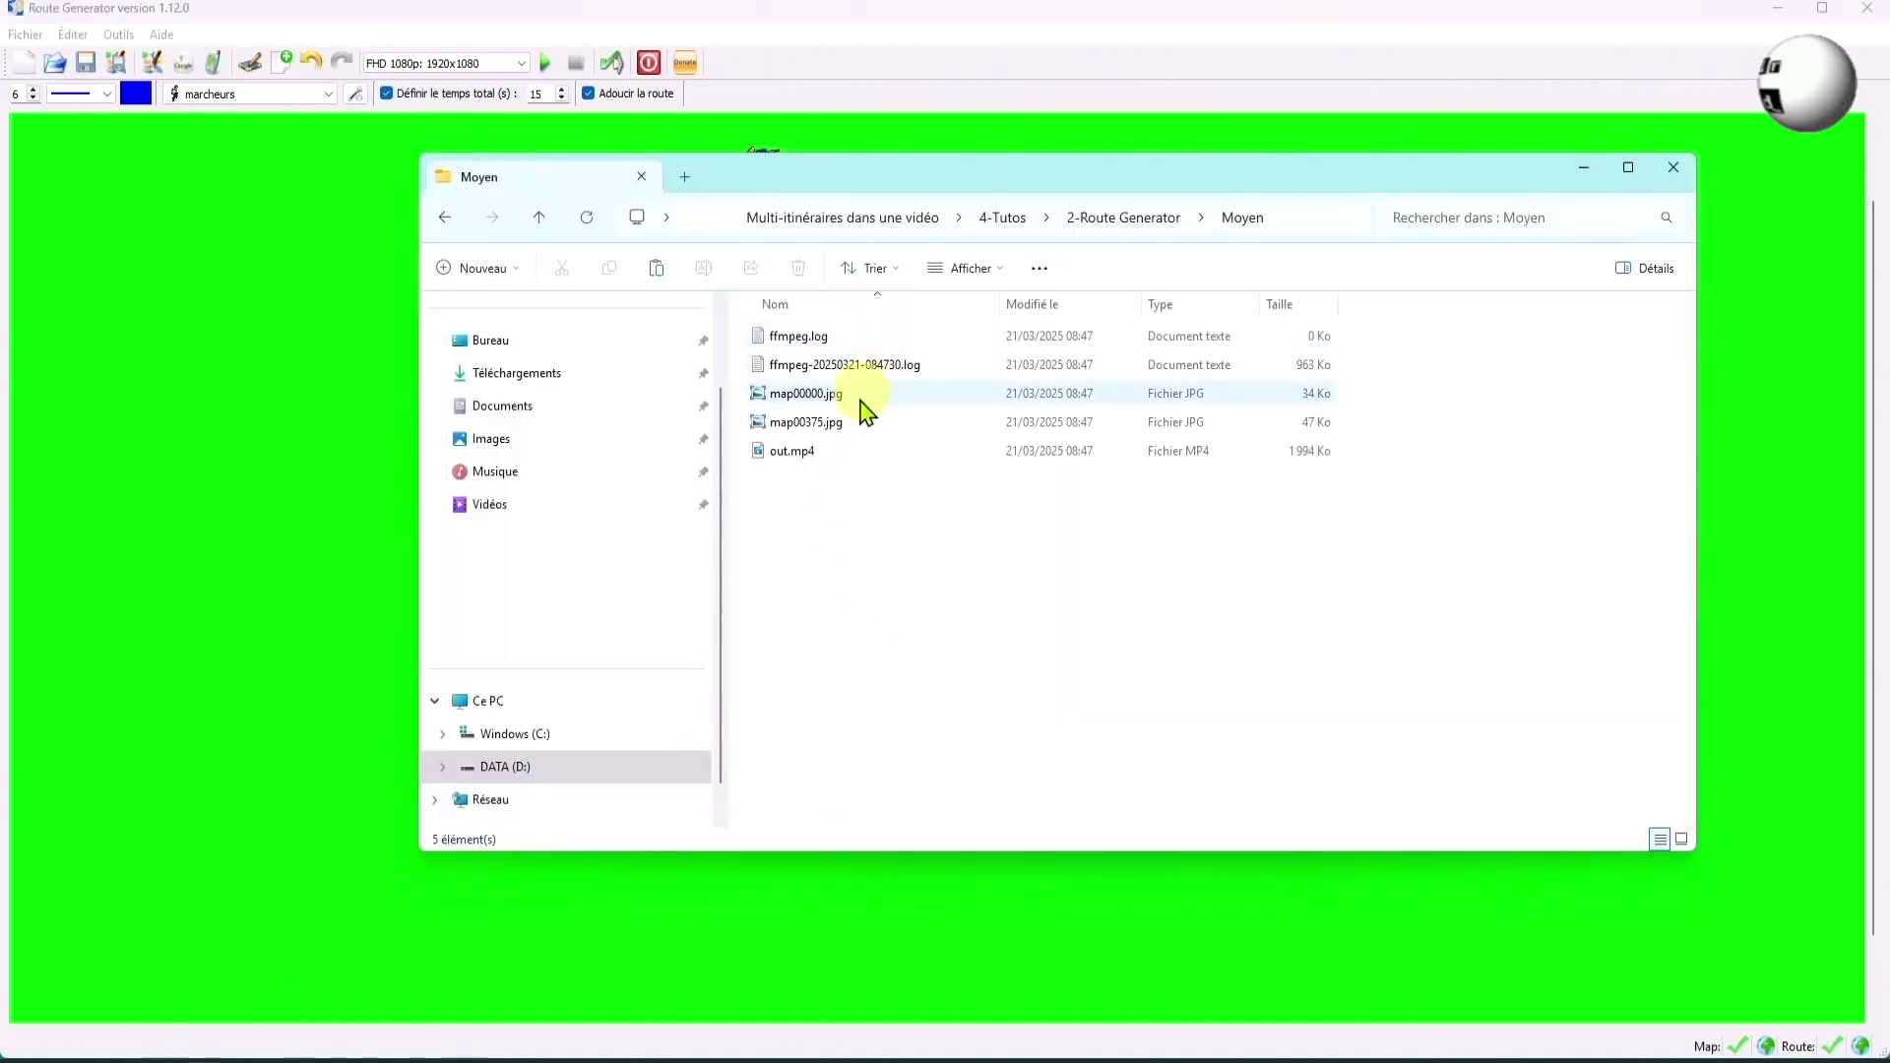
{"action": "left_click", "coordinate": [780, 459]}
{"action": "left_click", "coordinate": [784, 456]}
{"action": "type", "text": "Moyen"}
{"action": "left_click", "coordinate": [827, 21]}
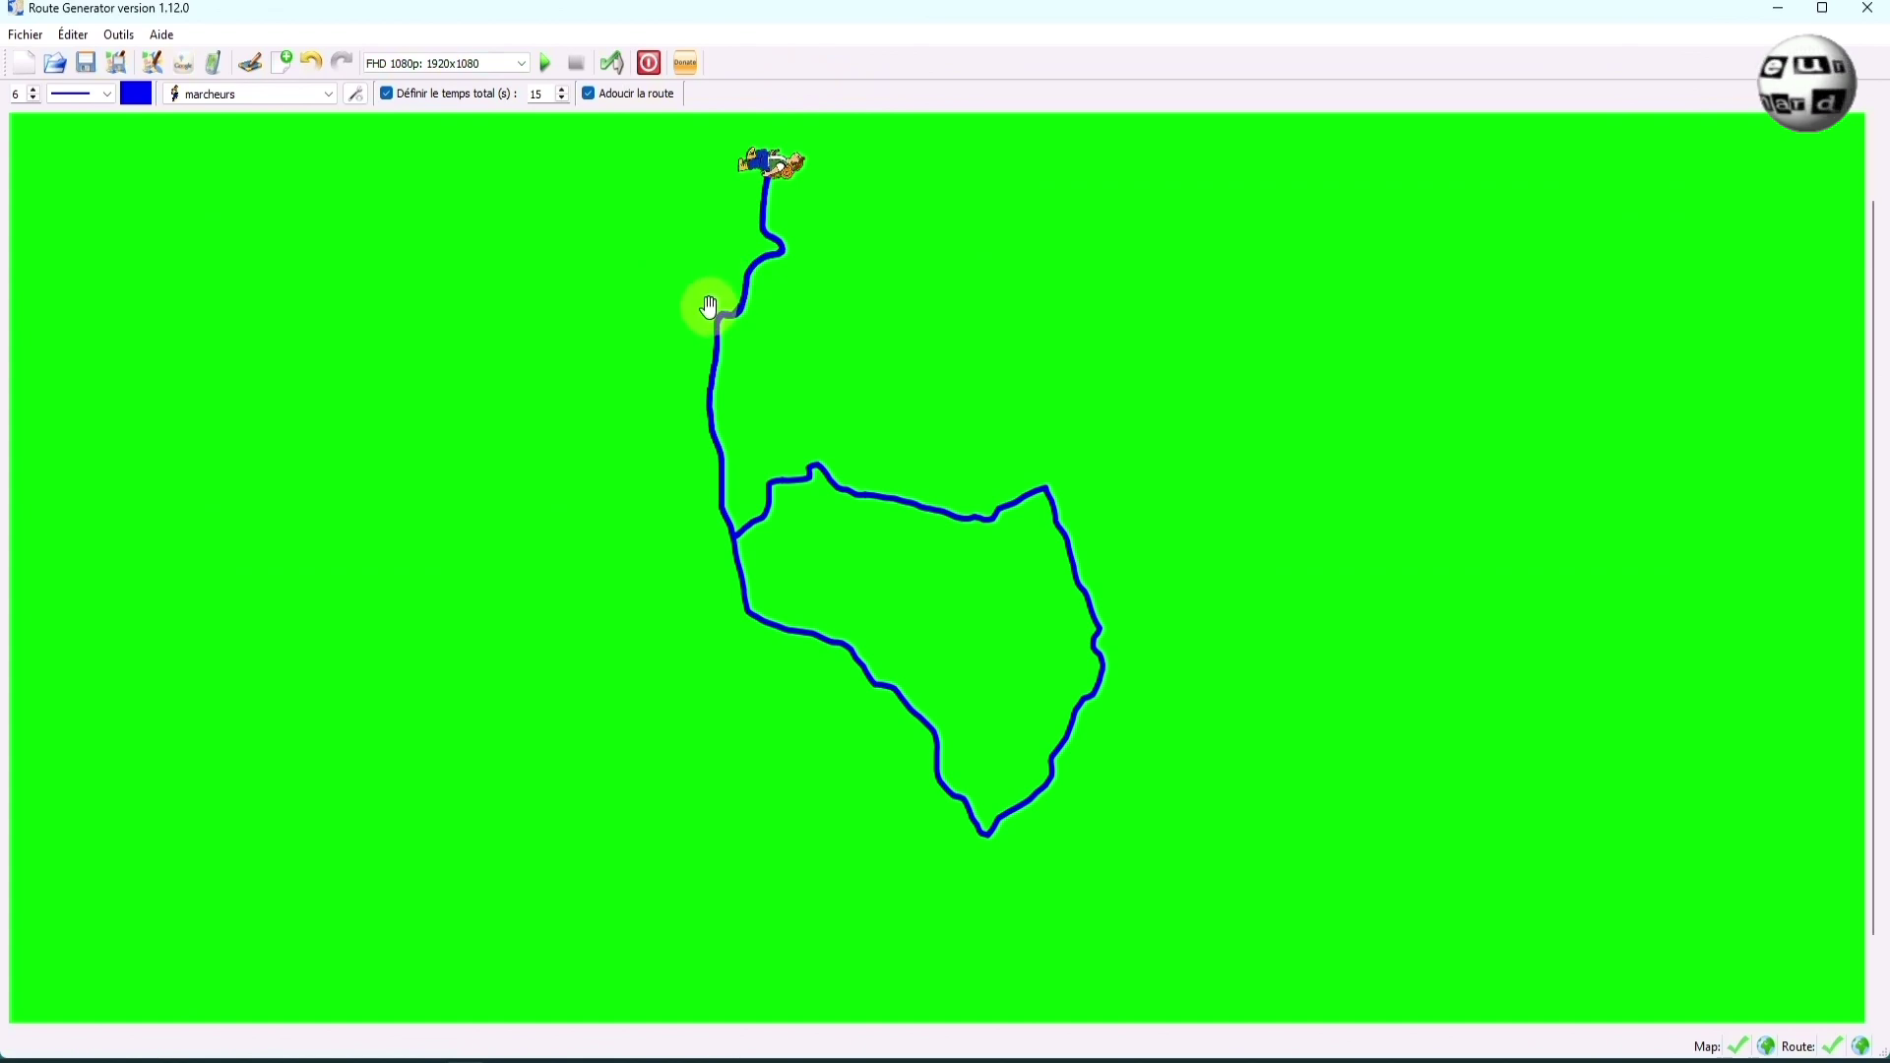
Import the Circuit court.gpx track and open Image verte 1080p.png as its map.
{"action": "left_click", "coordinate": [221, 75]}
{"action": "left_click", "coordinate": [393, 325]}
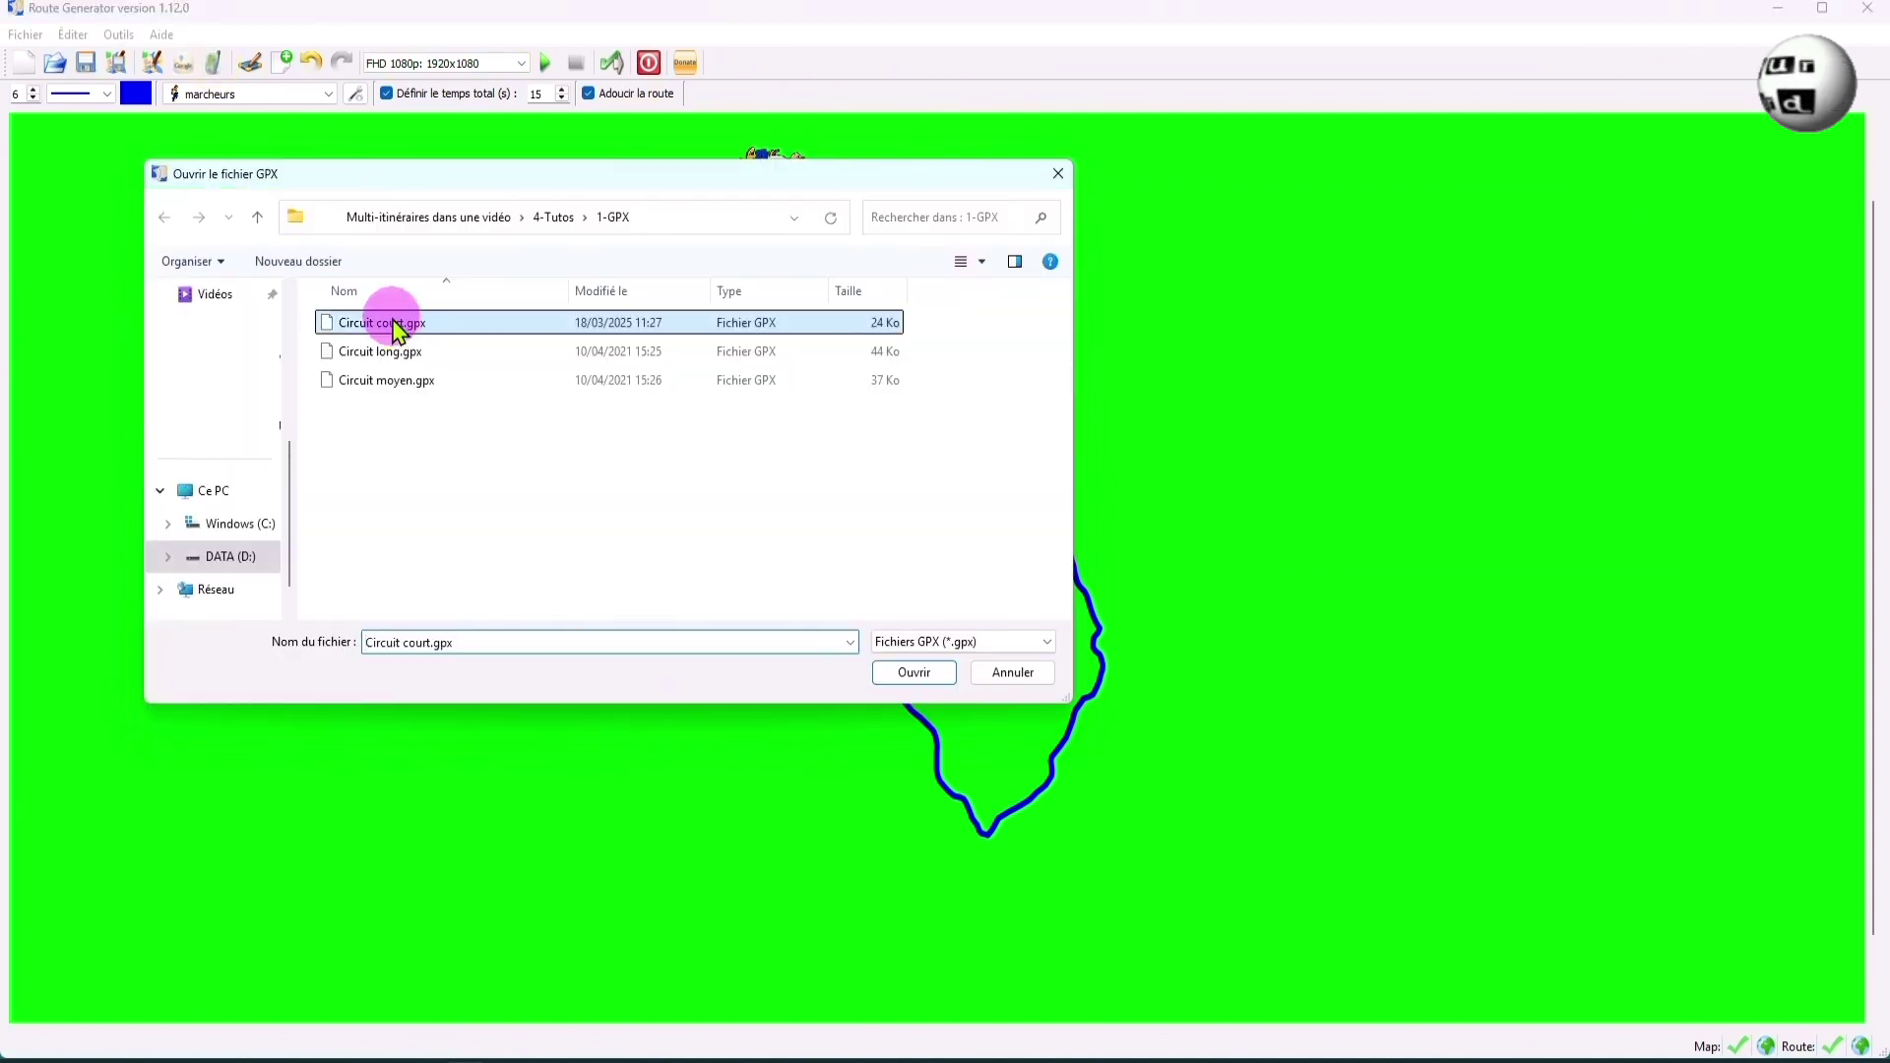
{"action": "double_click", "coordinate": [394, 325]}
{"action": "left_click", "coordinate": [966, 561]}
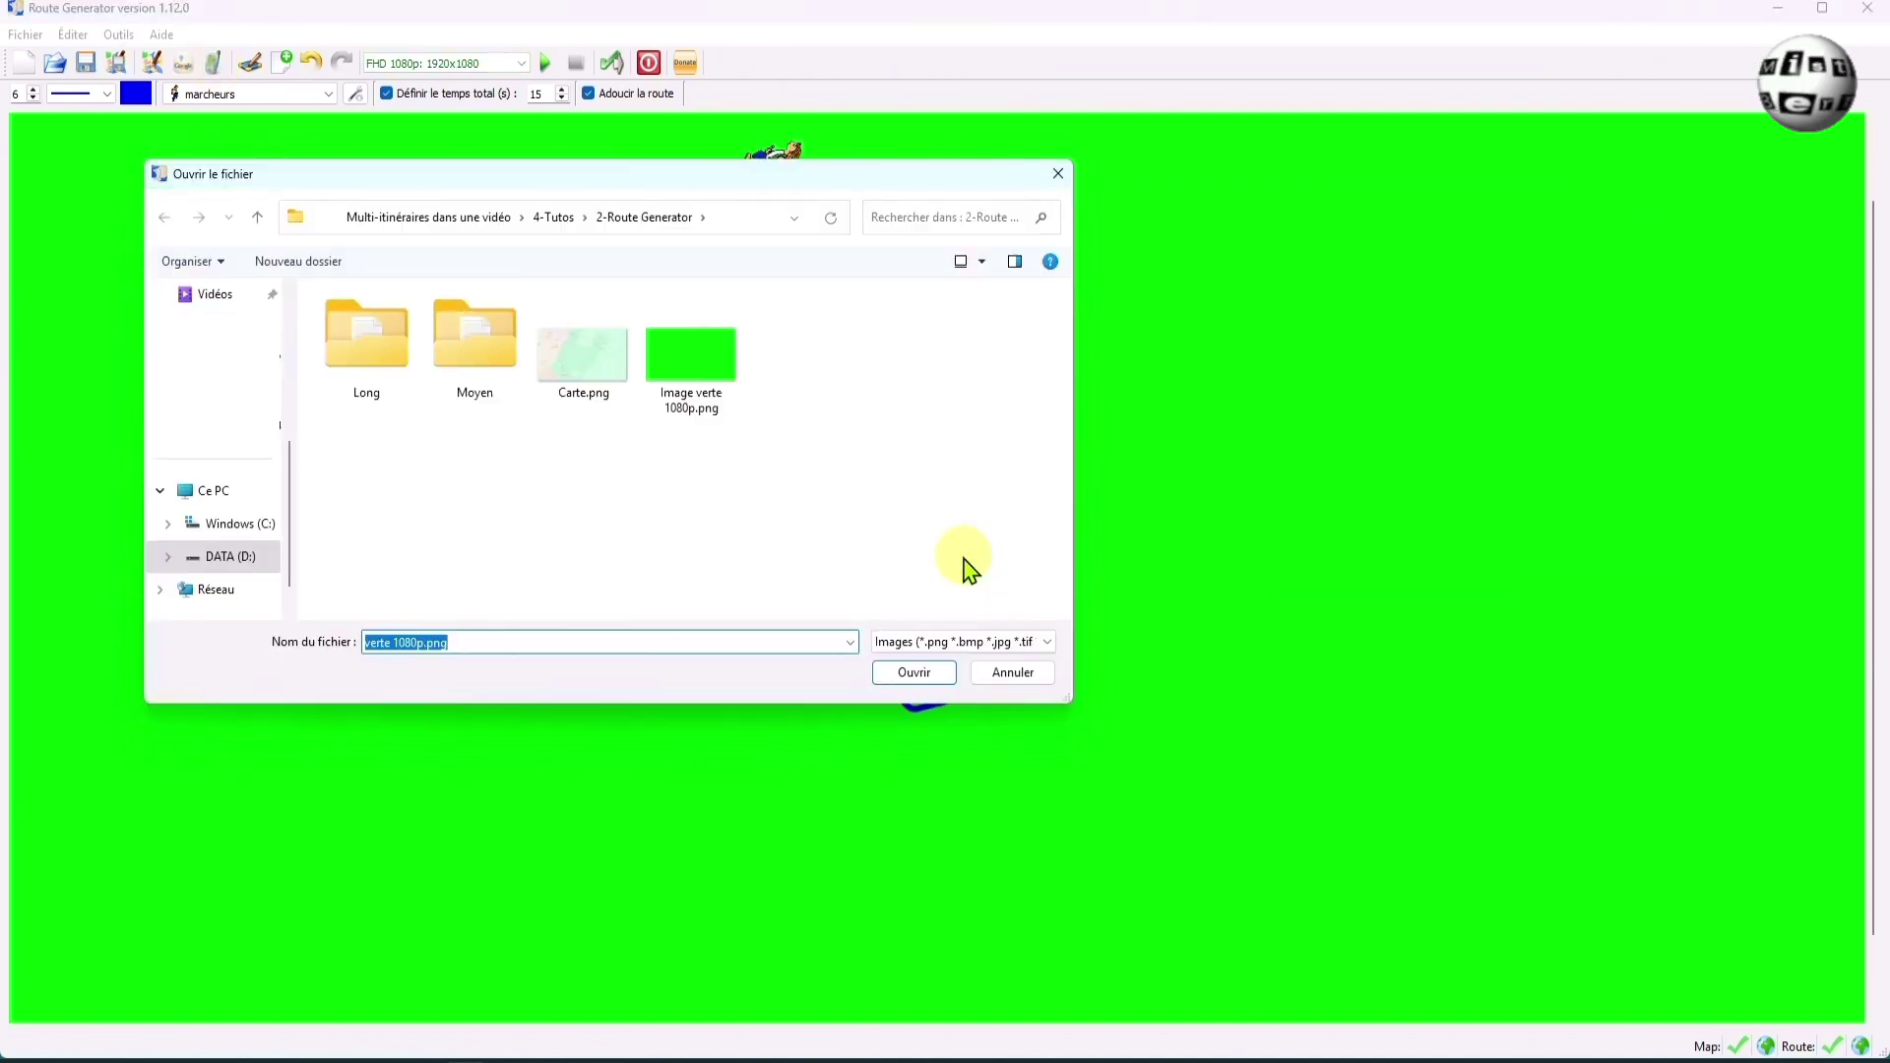
{"action": "left_click", "coordinate": [703, 356]}
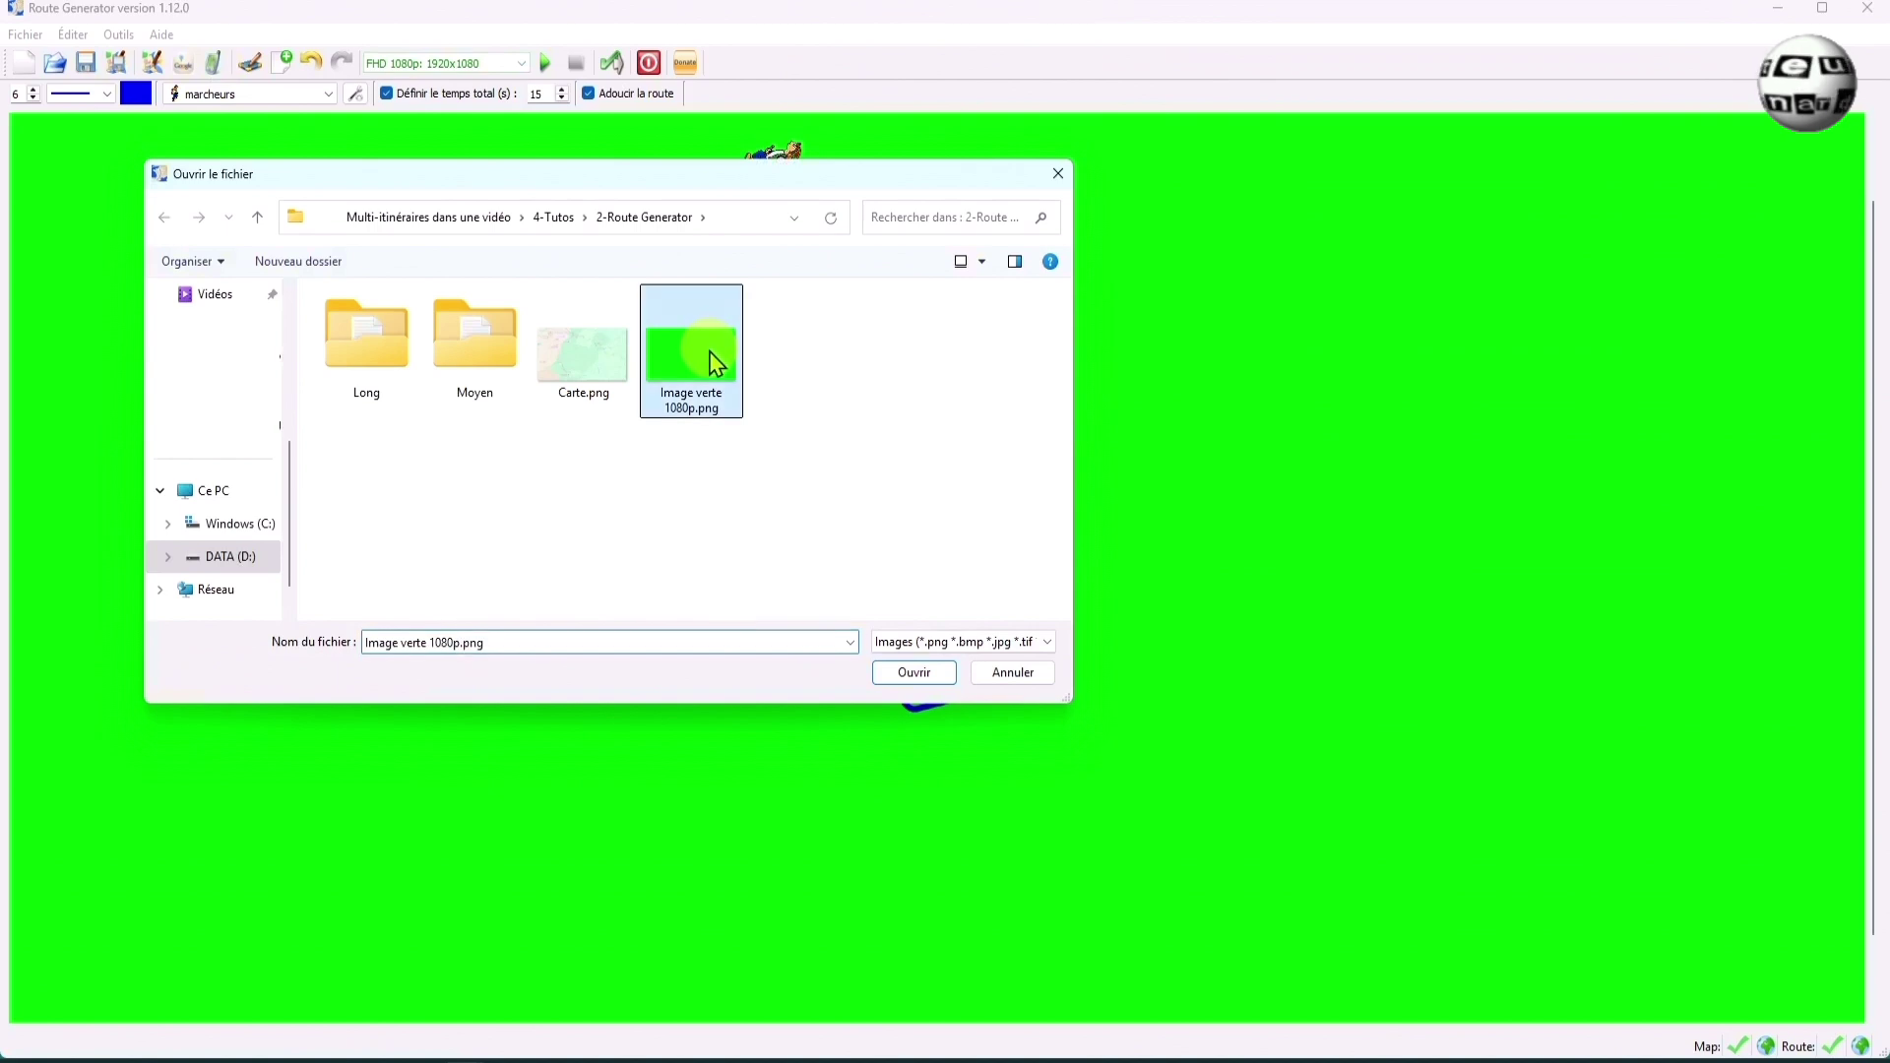
{"action": "left_click", "coordinate": [898, 680]}
Set the short route's line colour to red from the basic colours.
{"action": "left_click", "coordinate": [136, 94]}
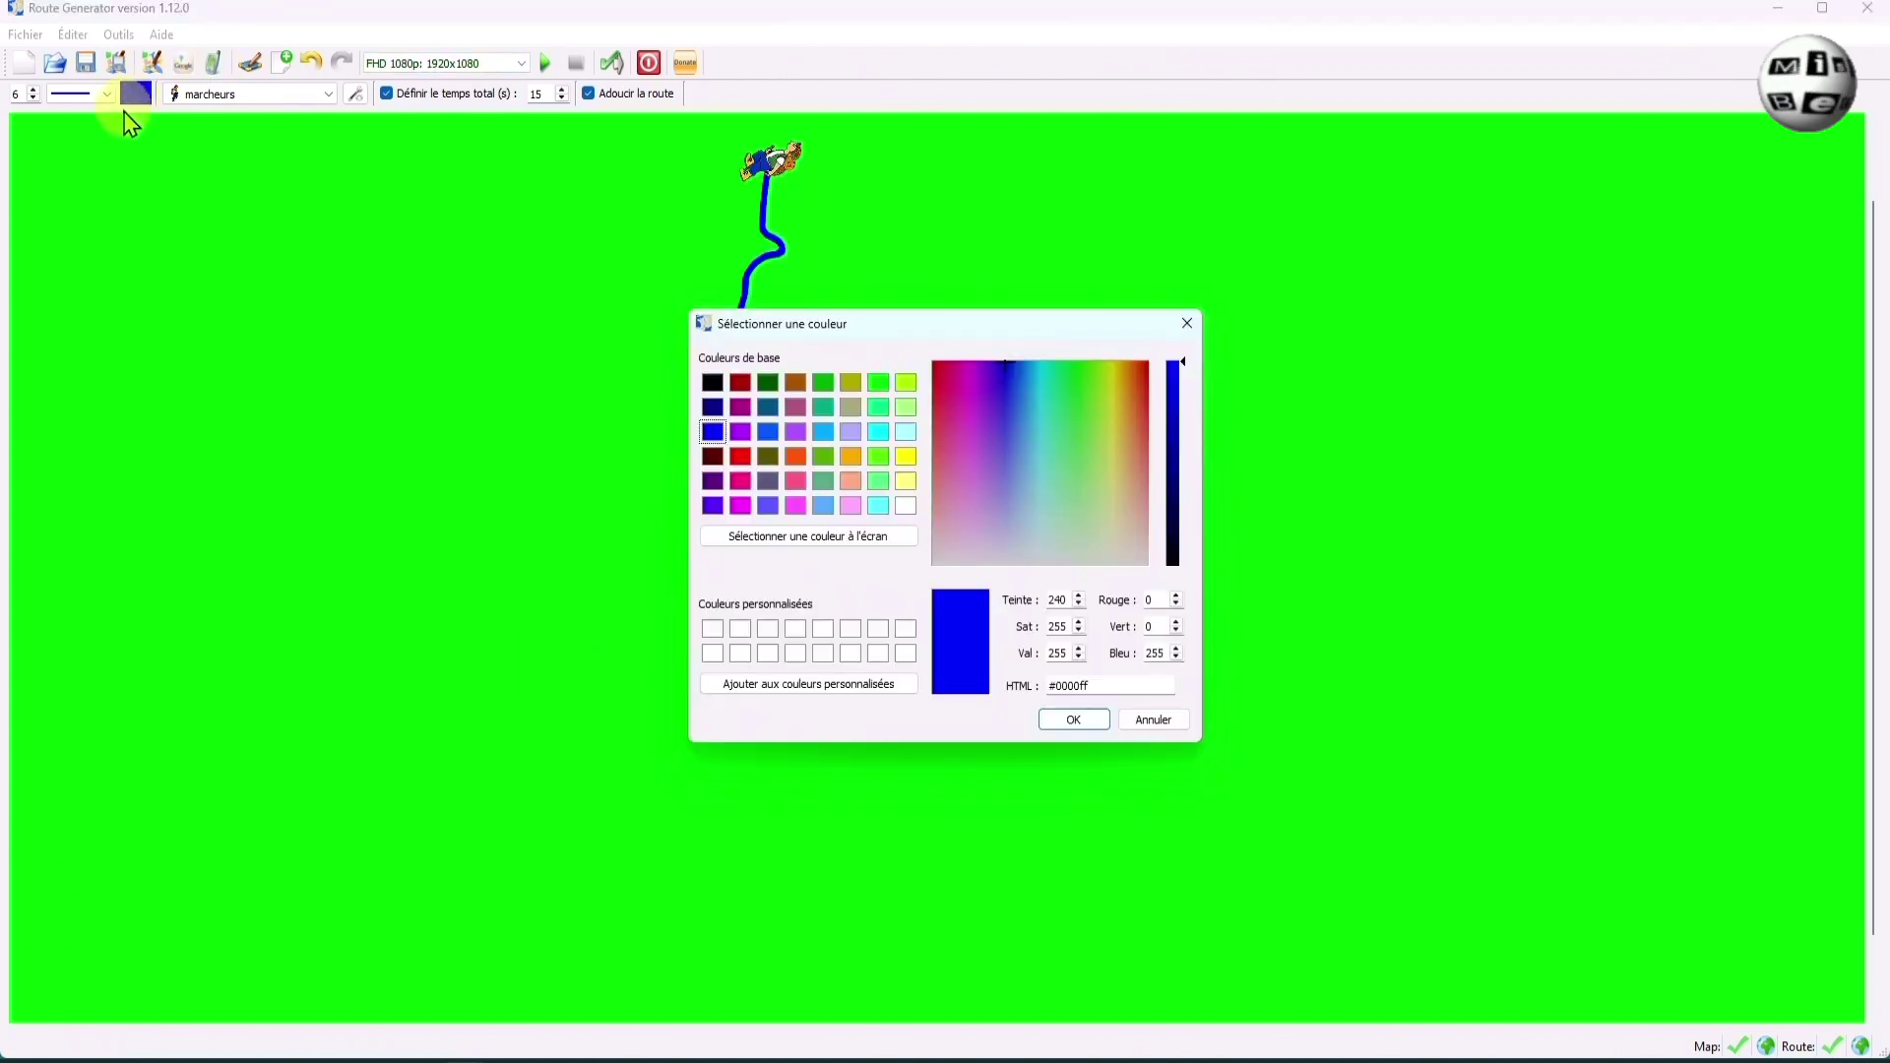
{"action": "left_click", "coordinate": [740, 458]}
{"action": "left_click", "coordinate": [1074, 720]}
Assign the man vehicle to the short route.
{"action": "left_click", "coordinate": [355, 93]}
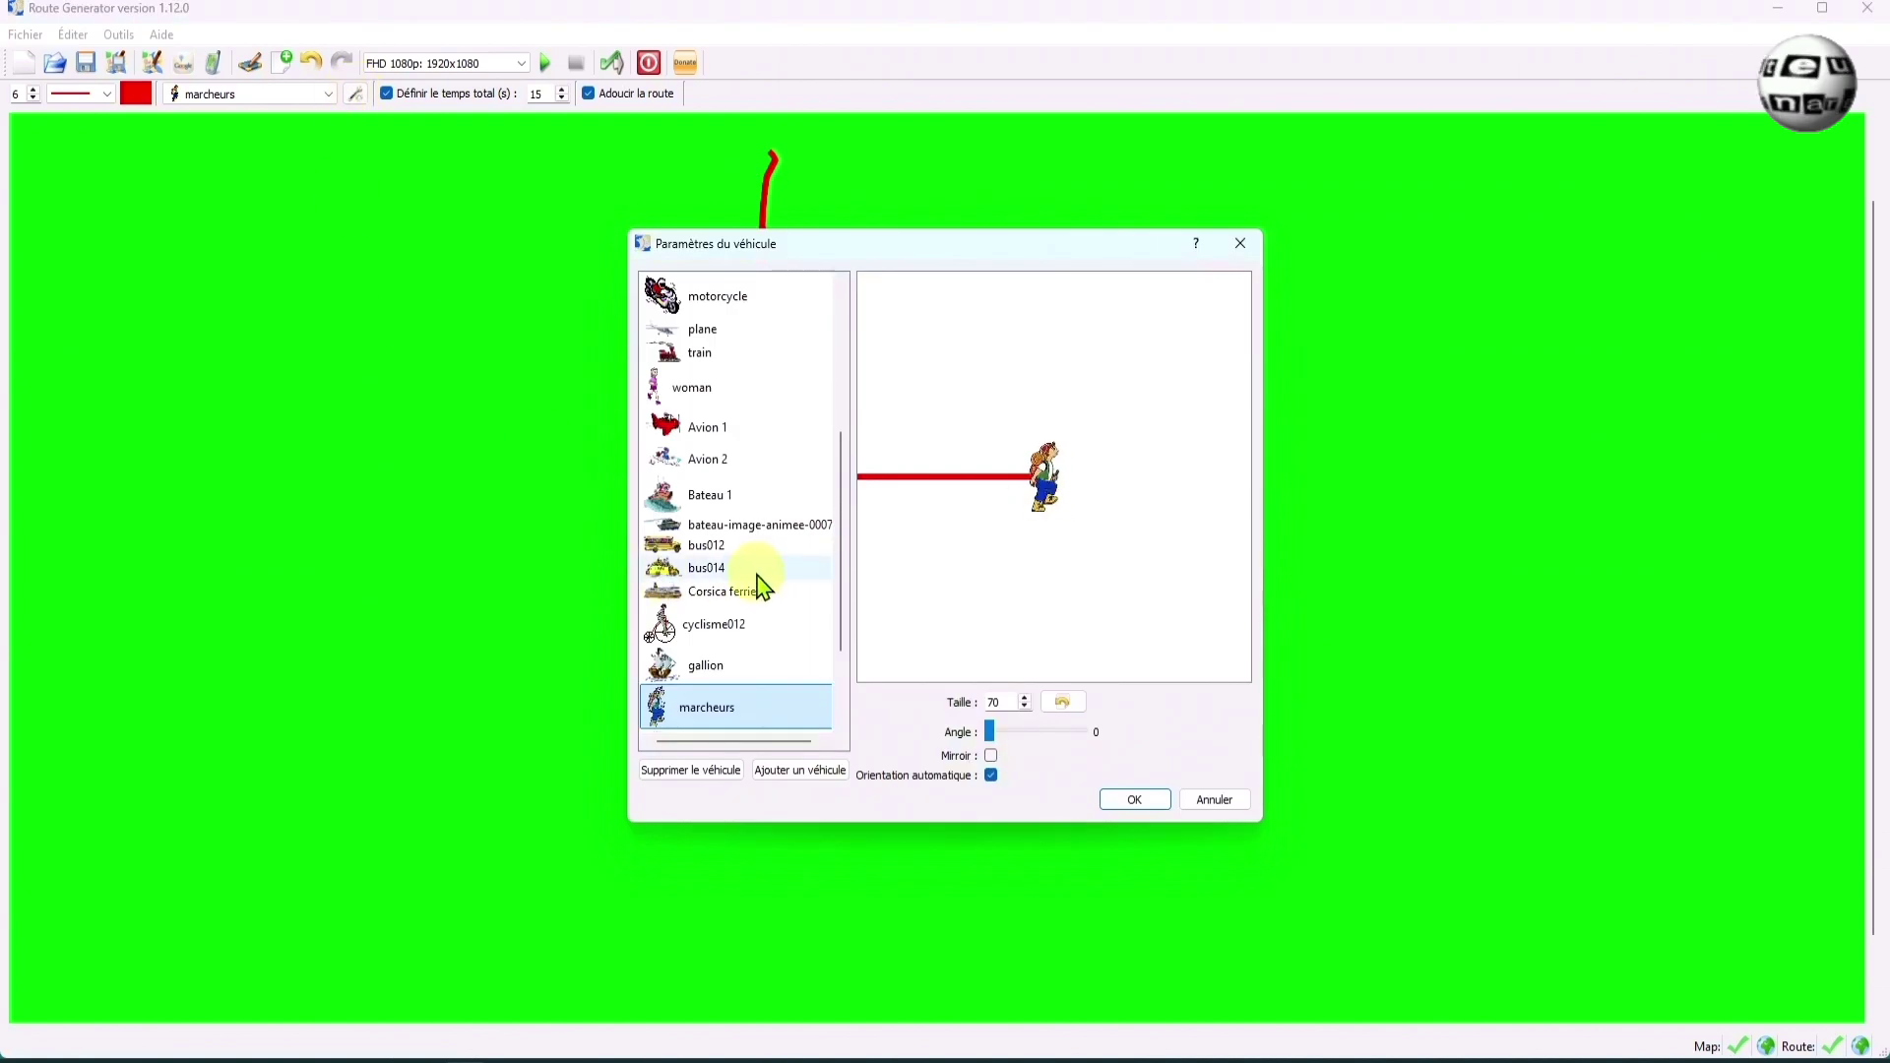
{"action": "scroll", "coordinate": [763, 585], "scroll_direction": "down", "scroll_amount": 2}
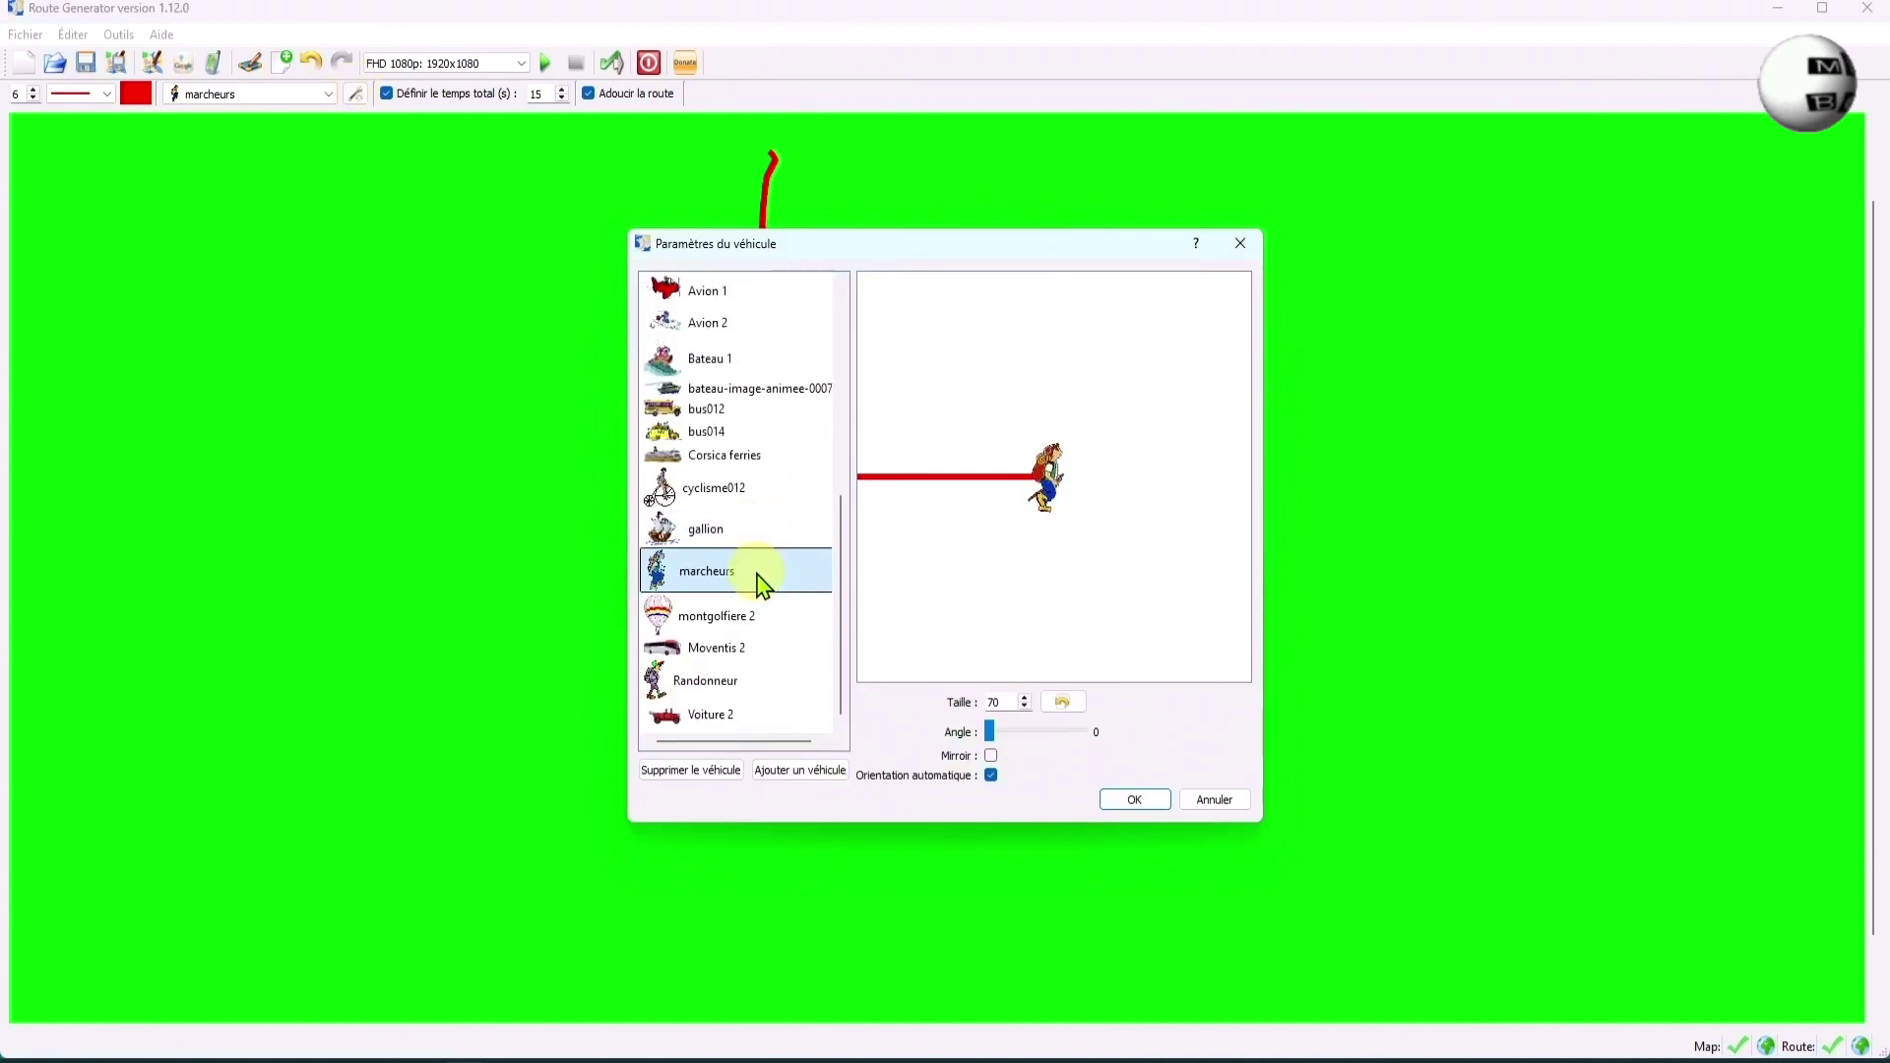
{"action": "scroll", "coordinate": [763, 586], "scroll_direction": "up", "scroll_amount": 3}
{"action": "left_click", "coordinate": [679, 391]}
{"action": "left_click", "coordinate": [1130, 802]}
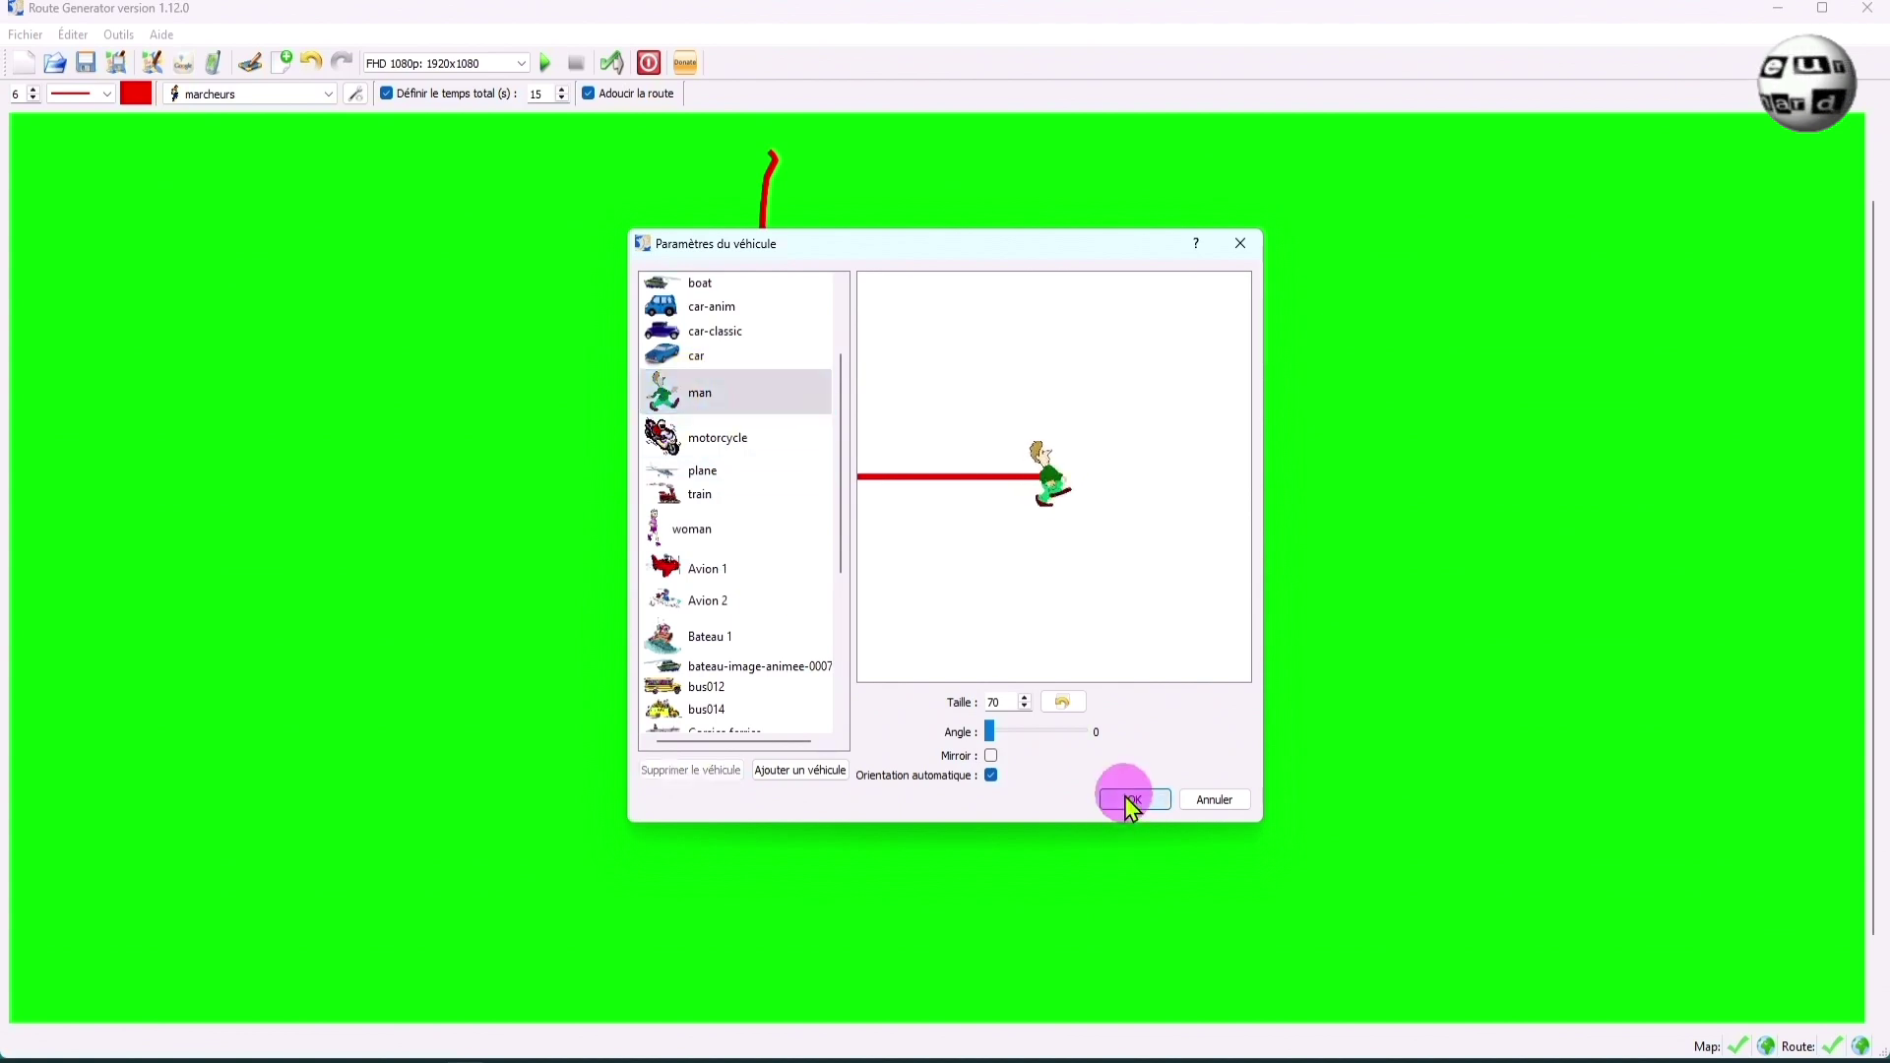
Generate the short route's video into a new folder named Court inside the 2-Route Generator folder.
{"action": "left_click", "coordinate": [612, 63]}
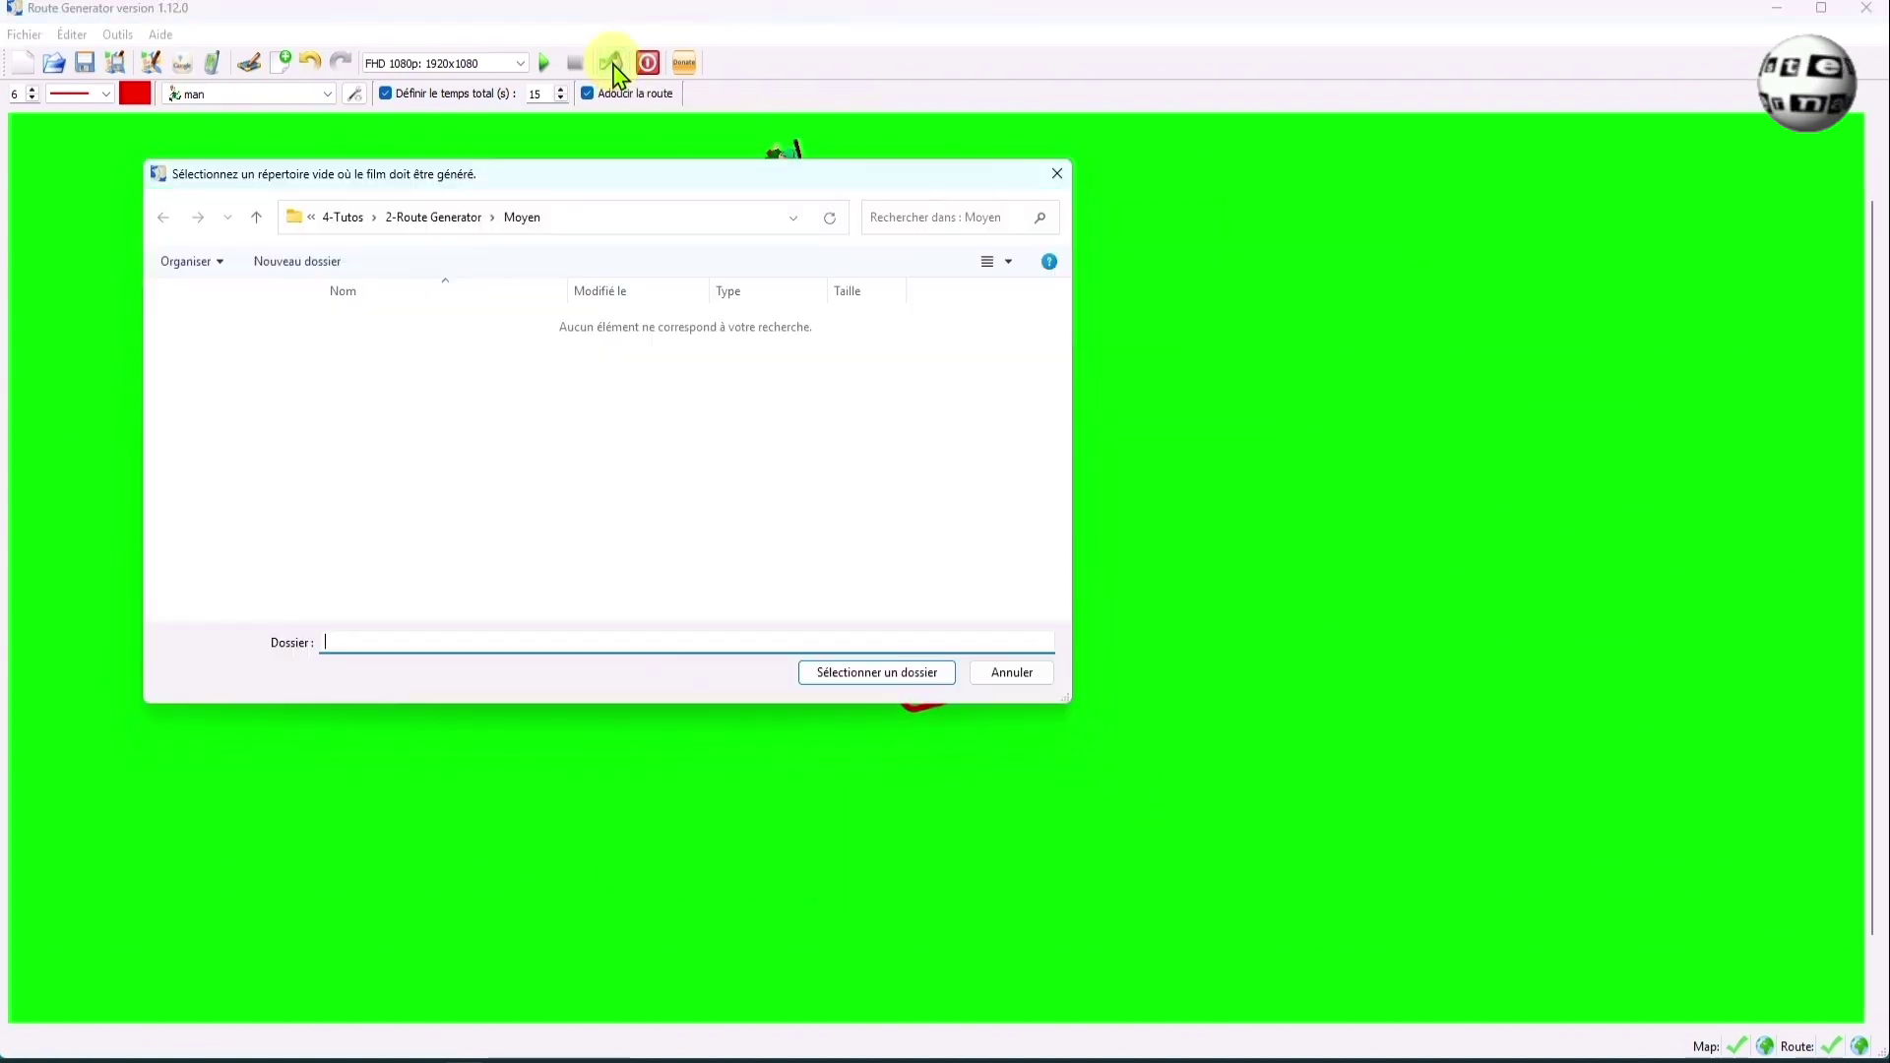
{"action": "left_click", "coordinate": [434, 218]}
{"action": "left_click", "coordinate": [298, 261]}
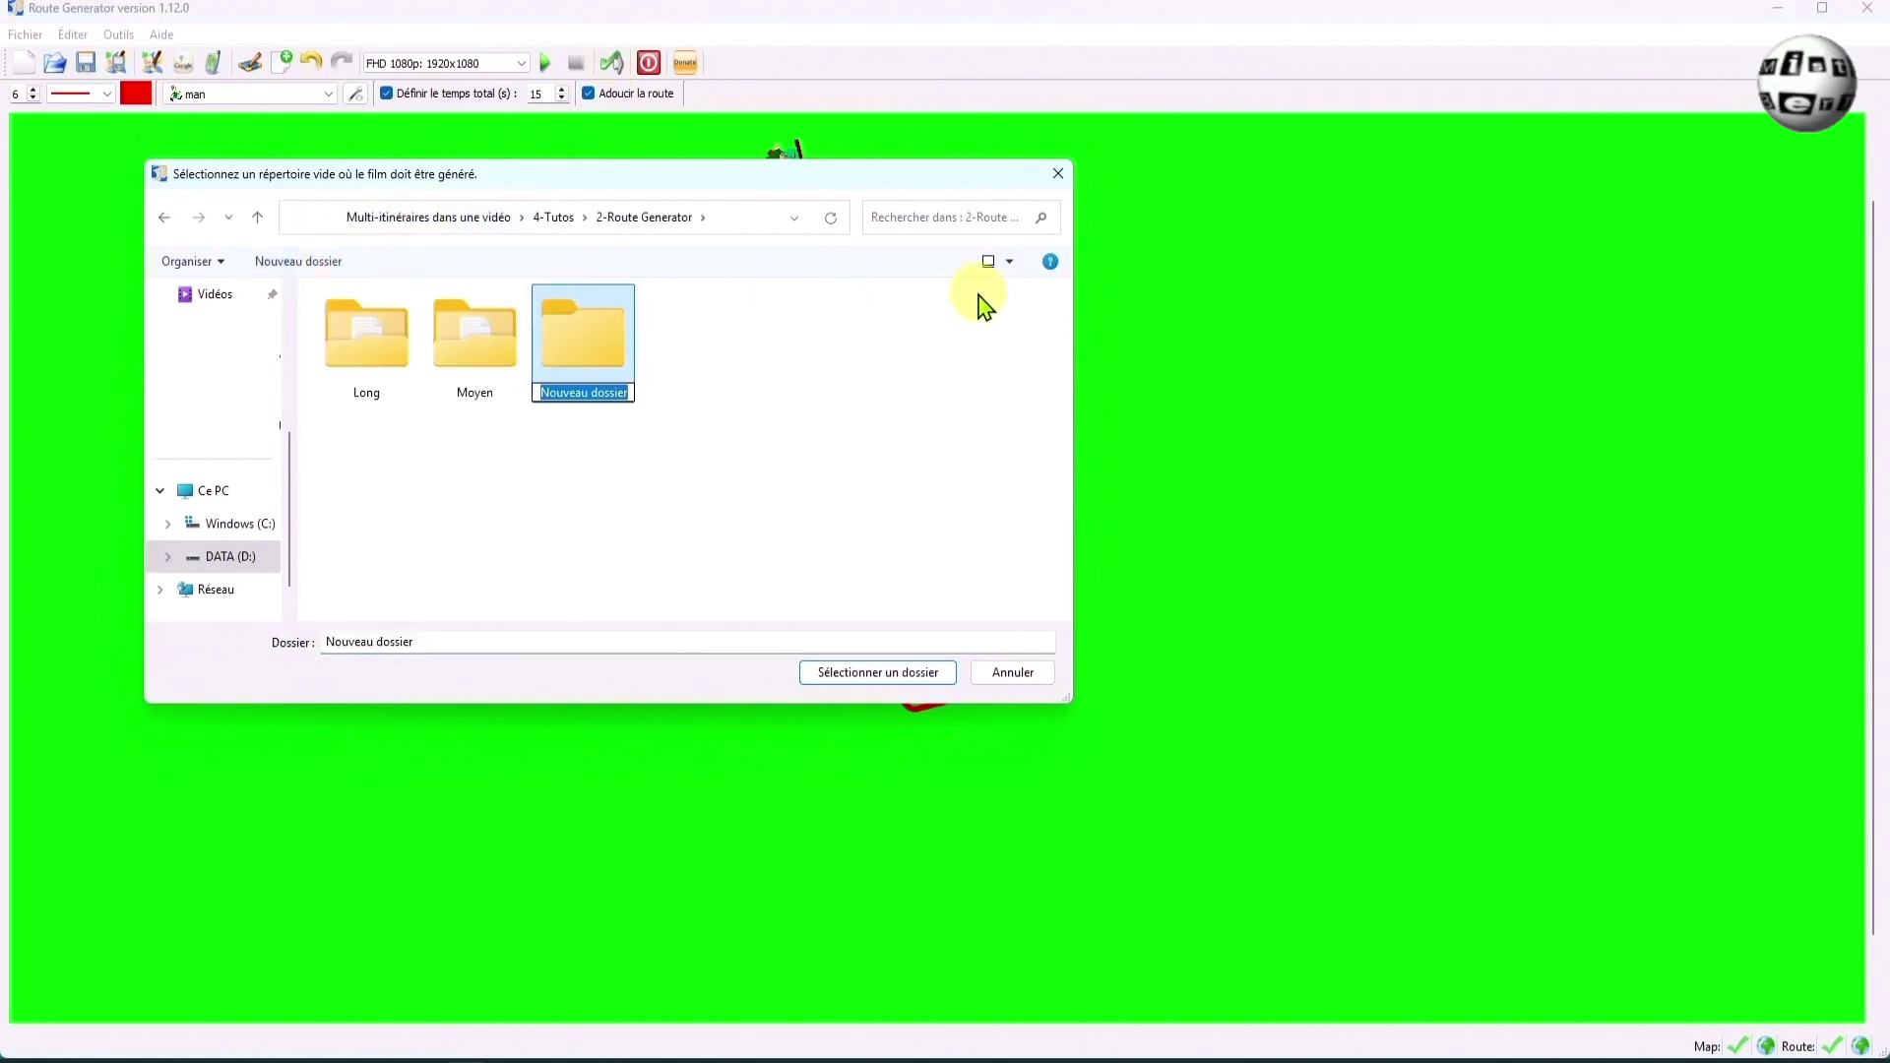
{"action": "type", "text": "Cour"}
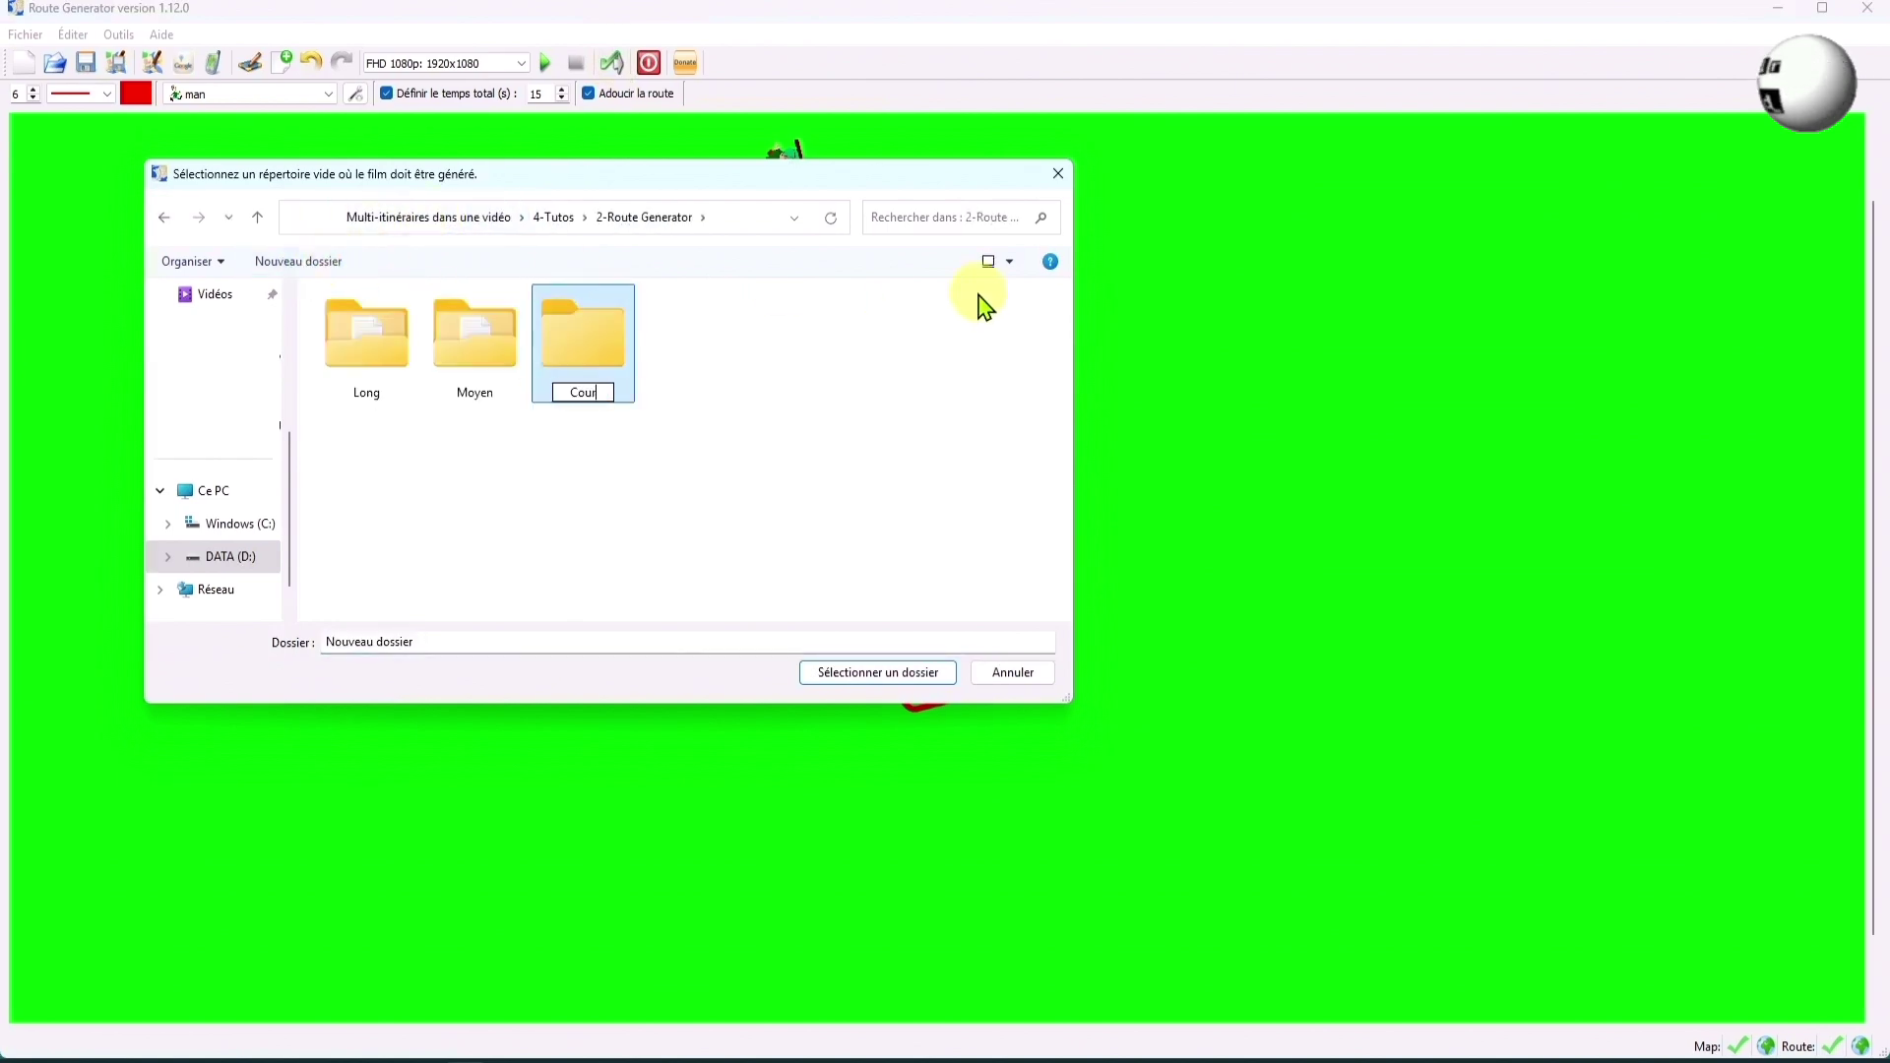
{"action": "type", "text": "t"}
{"action": "key", "text": "Return"}
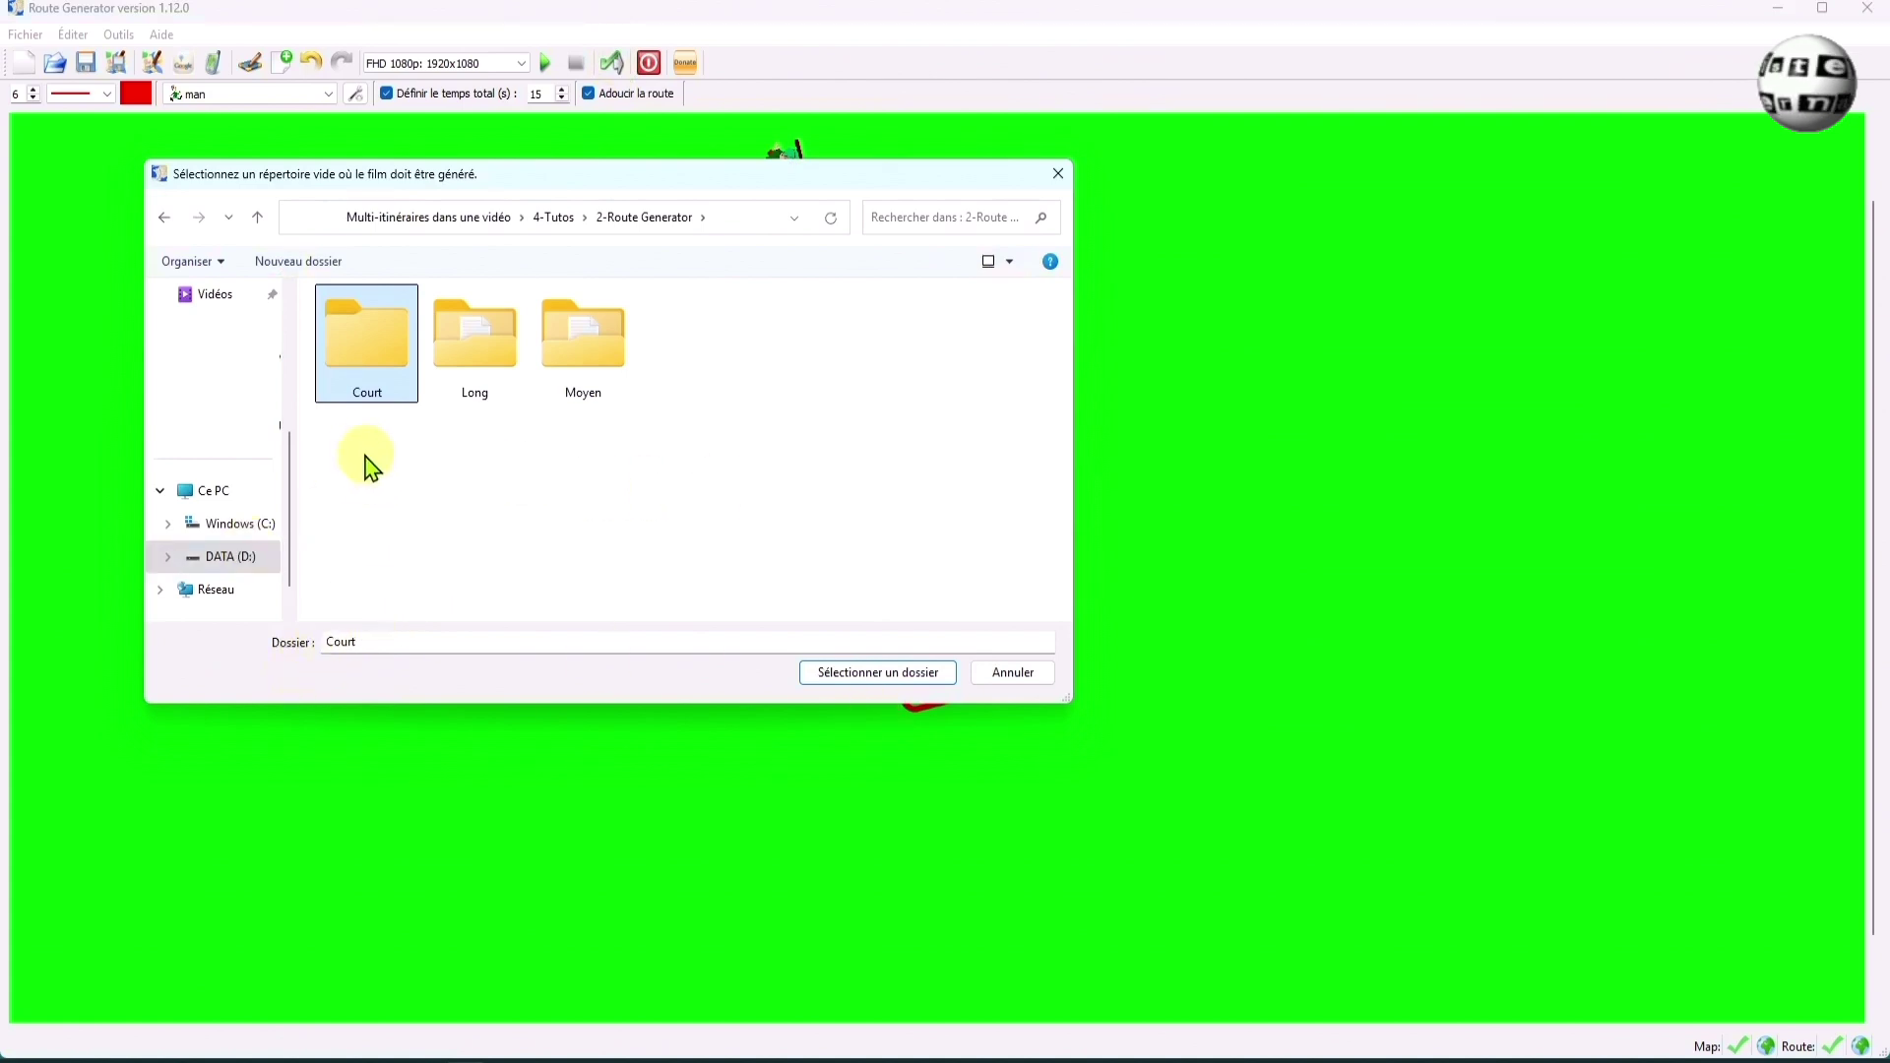
{"action": "left_click", "coordinate": [877, 676]}
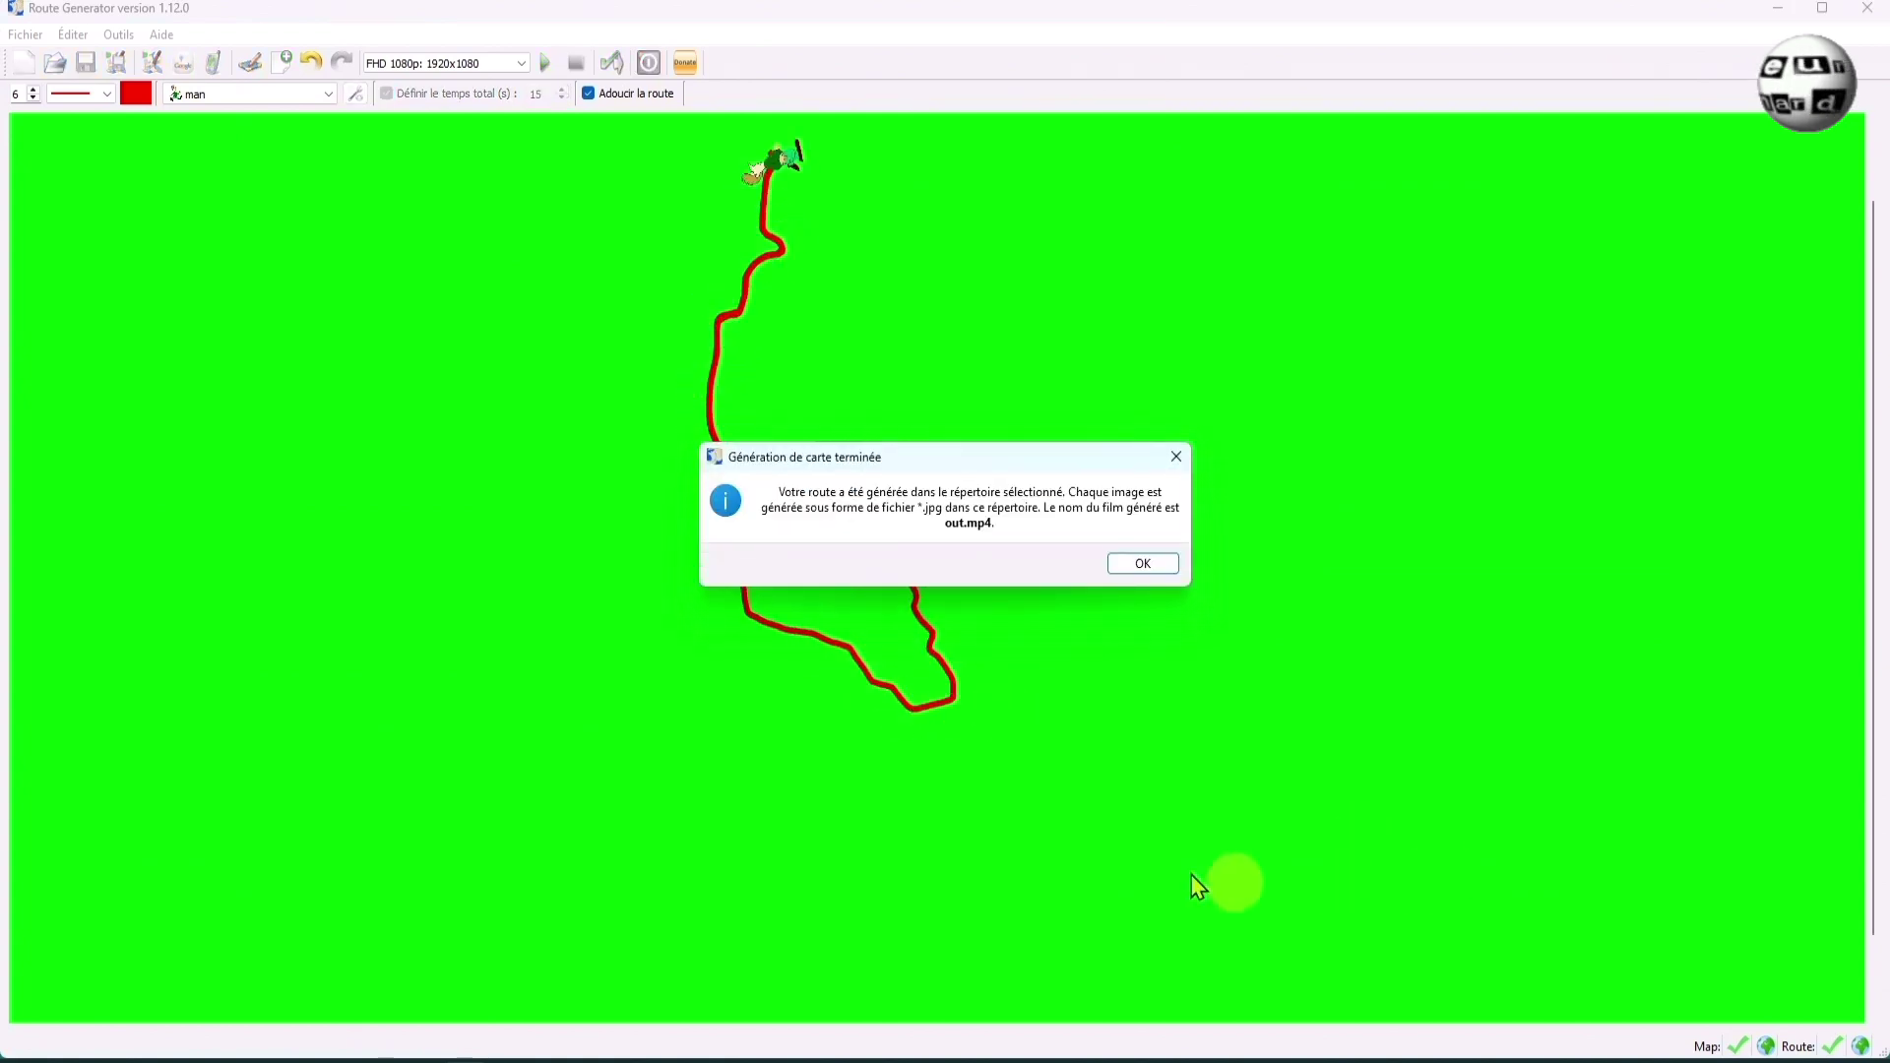
{"action": "left_click", "coordinate": [1145, 563]}
Open the Court folder in the file explorer, rename out.mp4 as Court.mp4 and return to Route Generator.
{"action": "left_click", "coordinate": [206, 1053]}
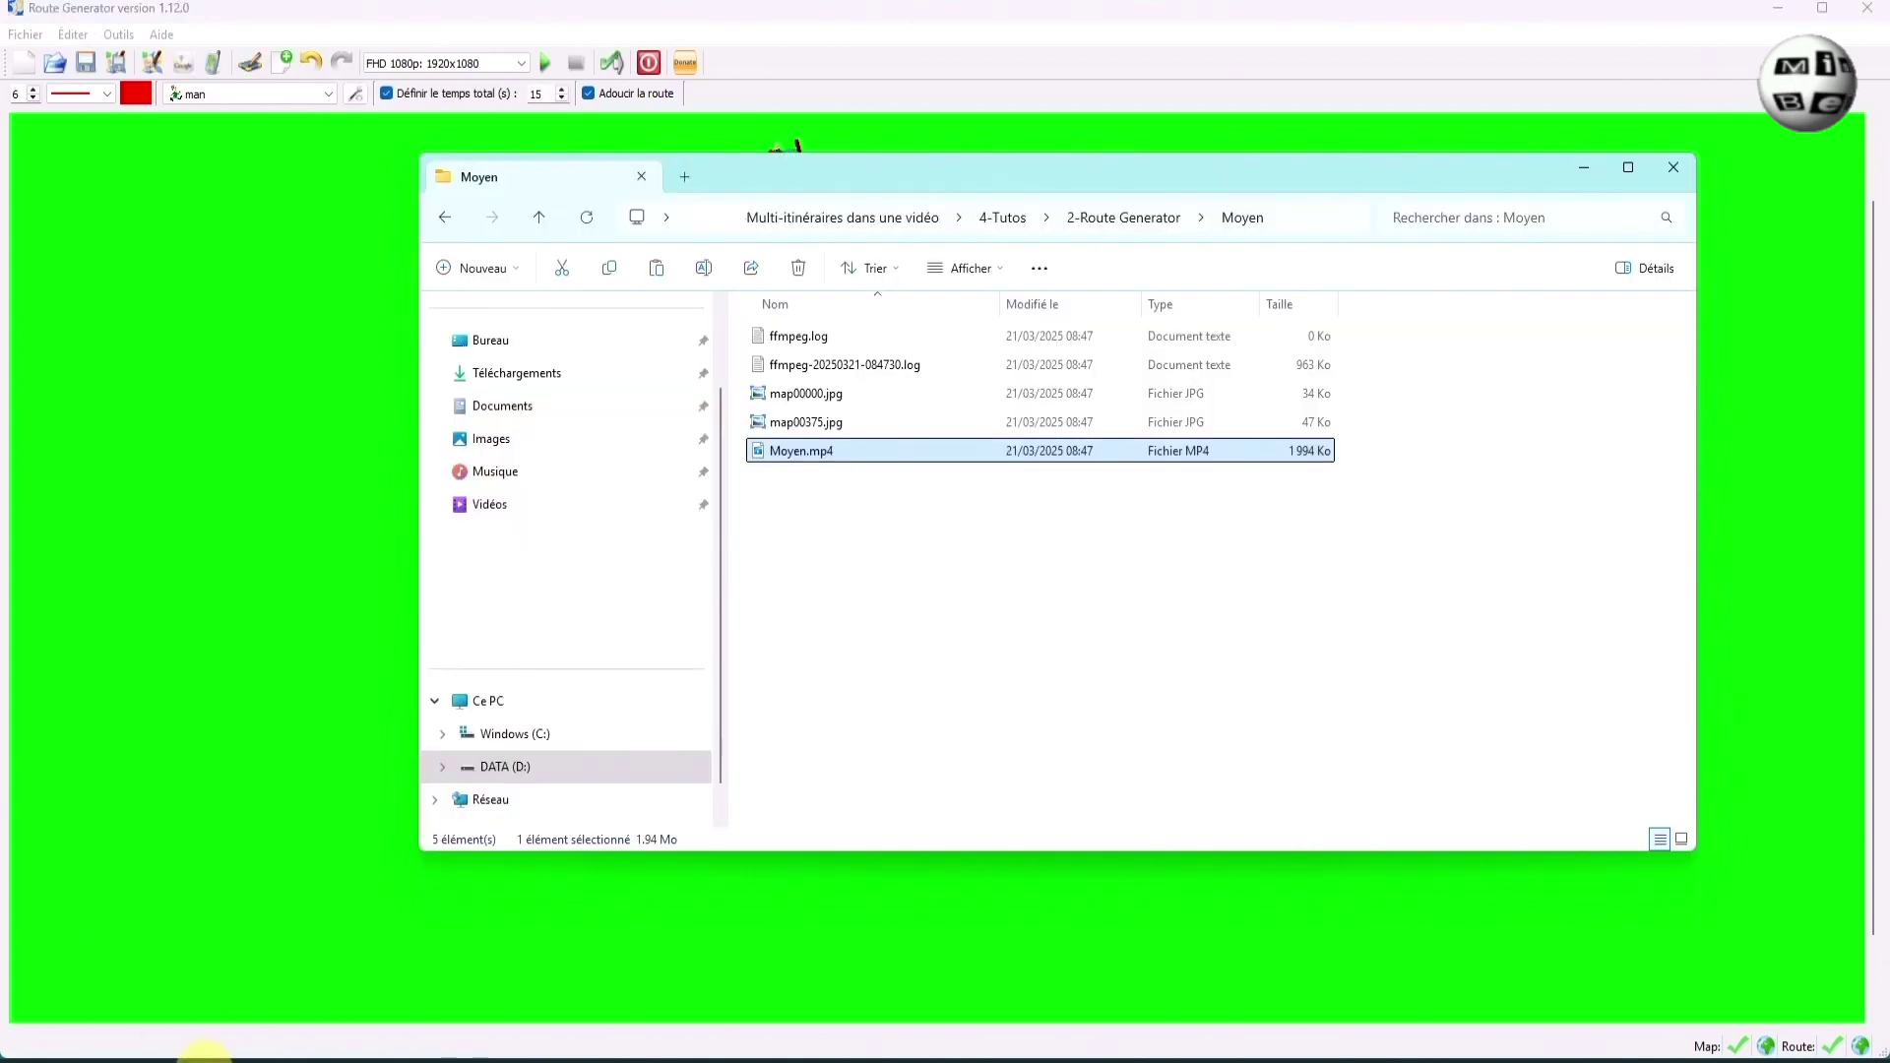
{"action": "left_click", "coordinate": [1124, 218]}
{"action": "double_click", "coordinate": [807, 377]}
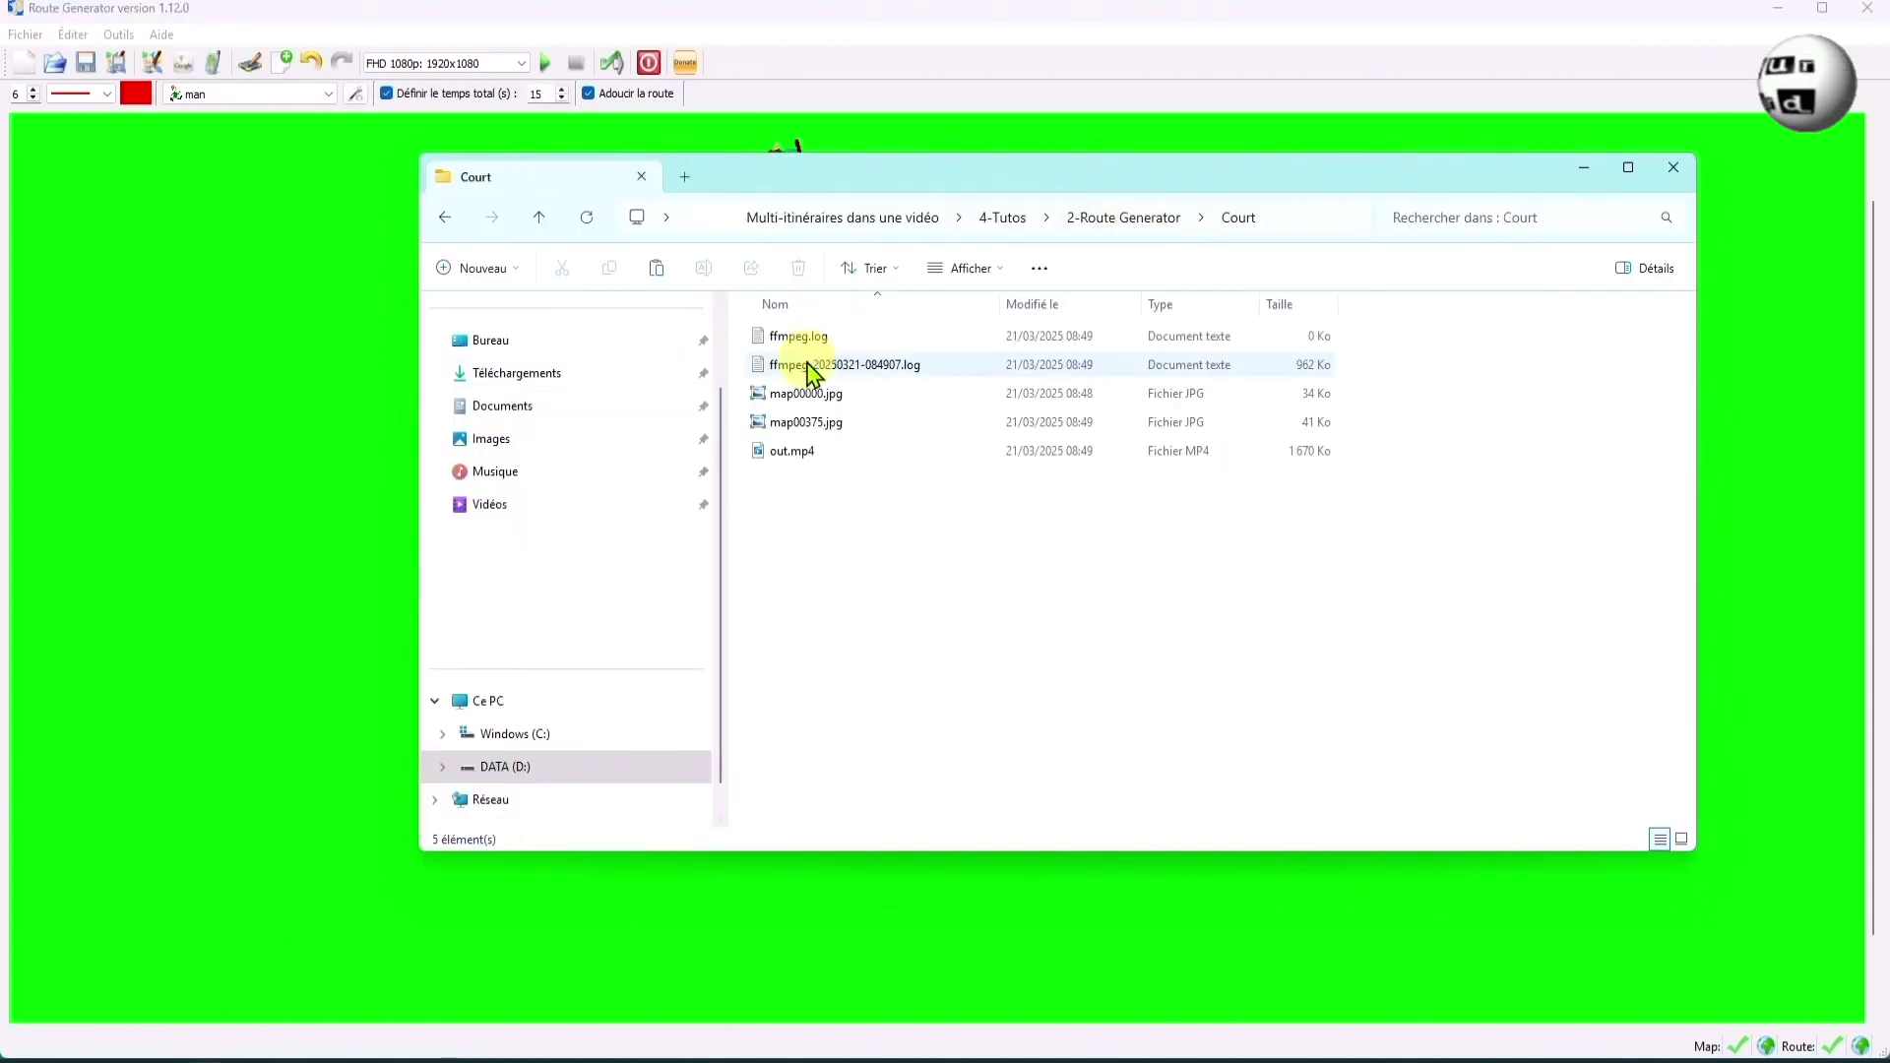
{"action": "left_click", "coordinate": [779, 458]}
{"action": "left_click", "coordinate": [779, 453]}
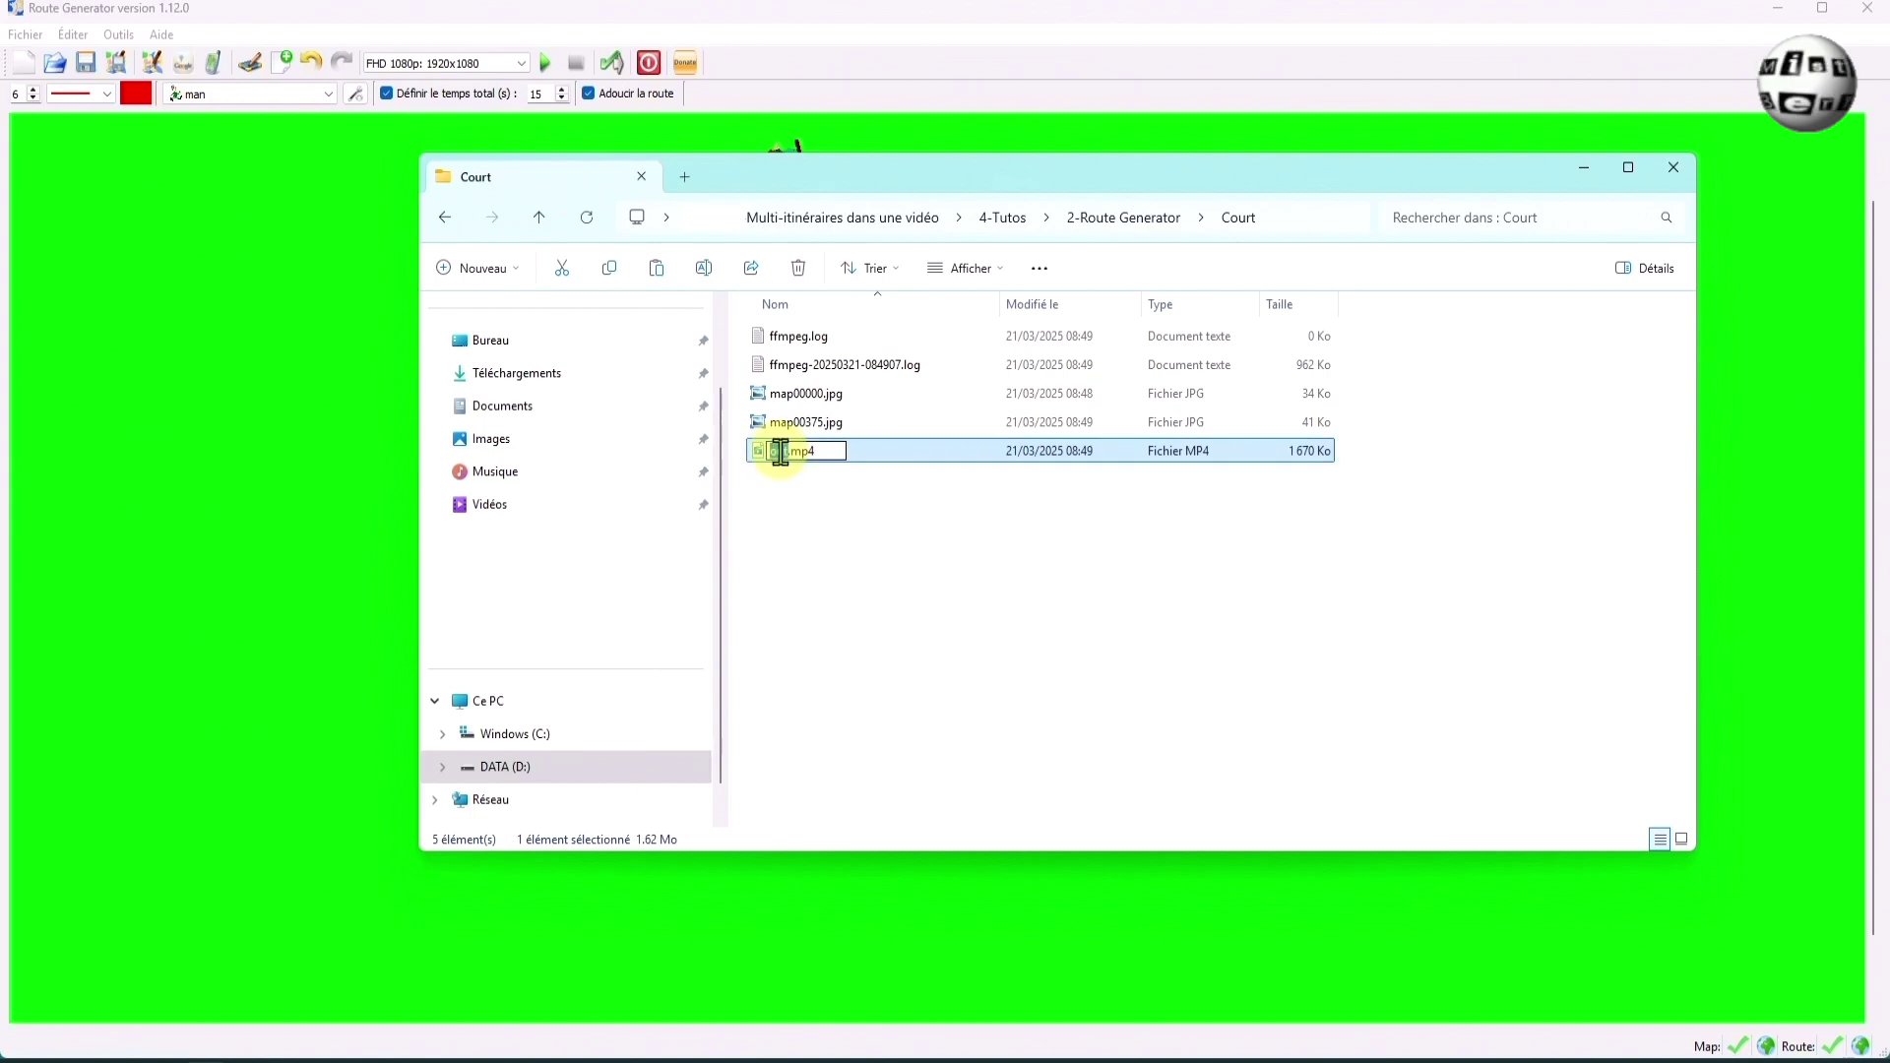
{"action": "key", "text": "Return"}
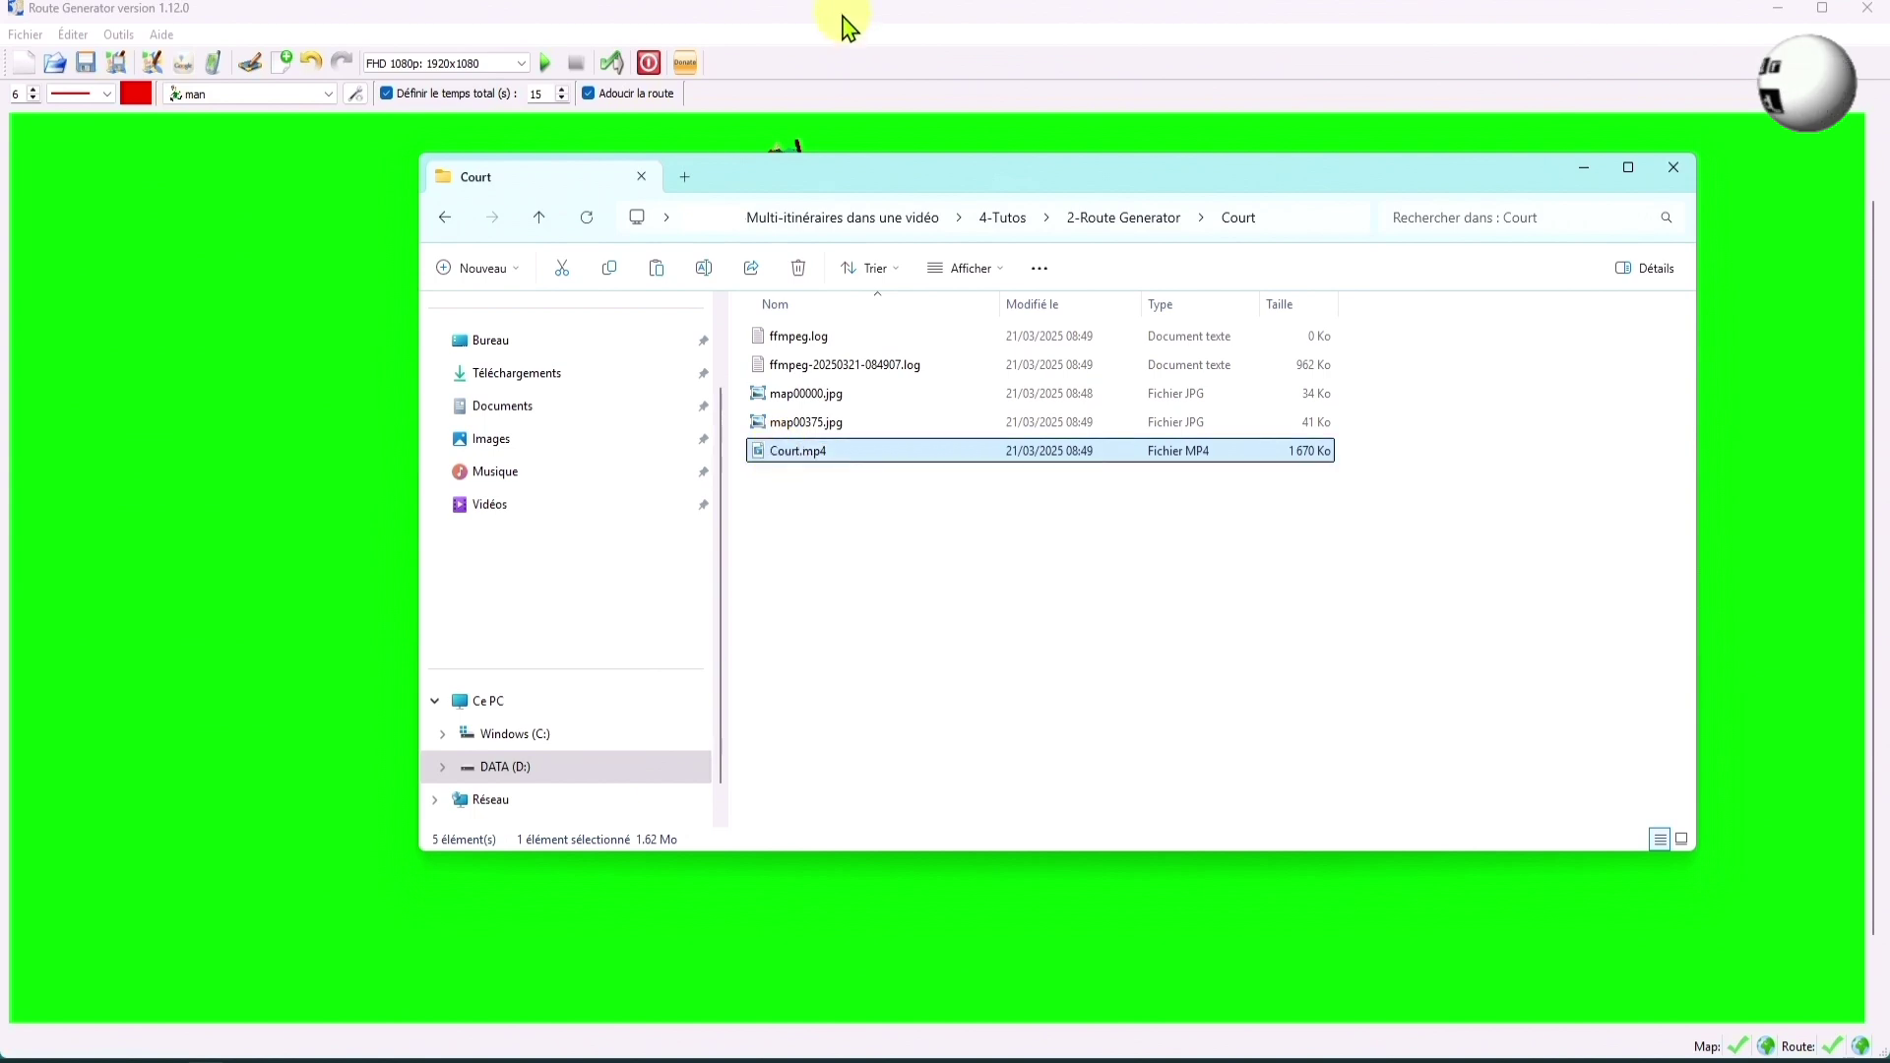
{"action": "left_click", "coordinate": [843, 21]}
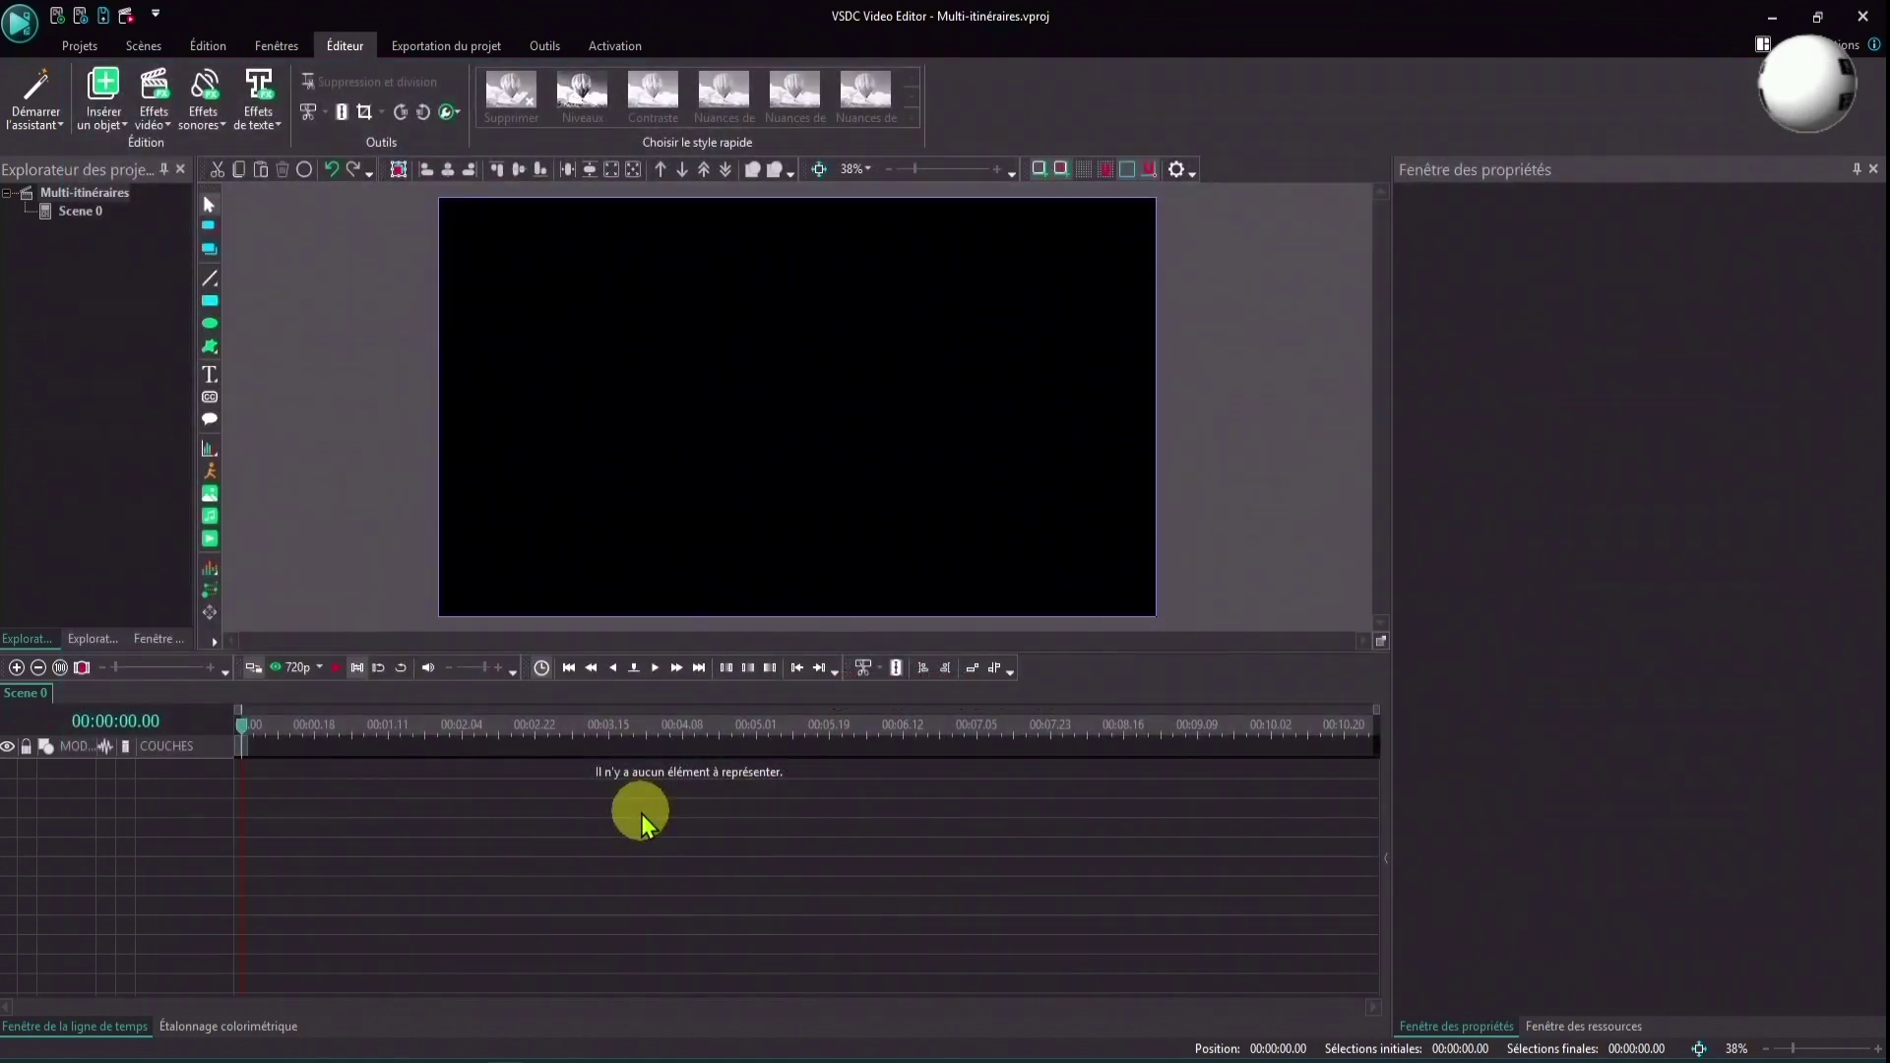
In VSDC Video Editor, add Long.mp4 to Scene 0 from the cursor position and preview it briefly.
{"action": "left_click", "coordinate": [209, 540]}
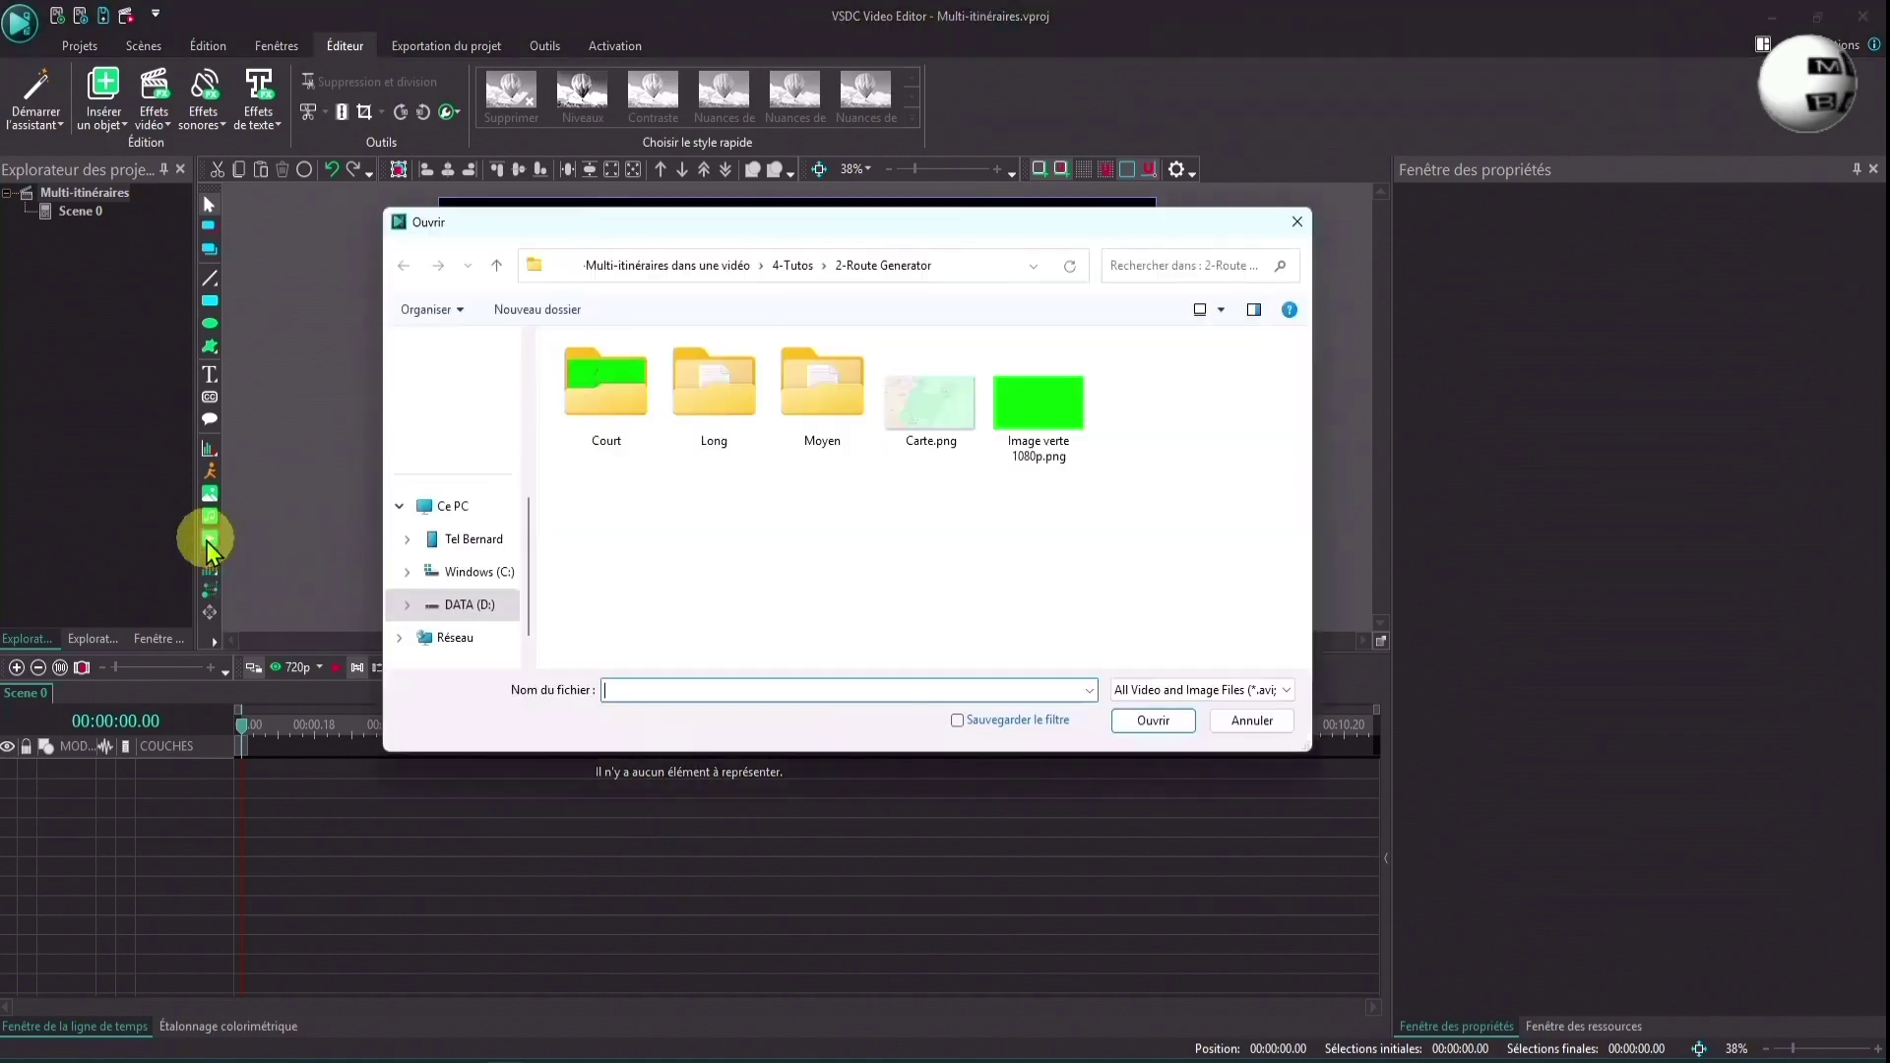
{"action": "double_click", "coordinate": [706, 384]}
{"action": "double_click", "coordinate": [606, 388]}
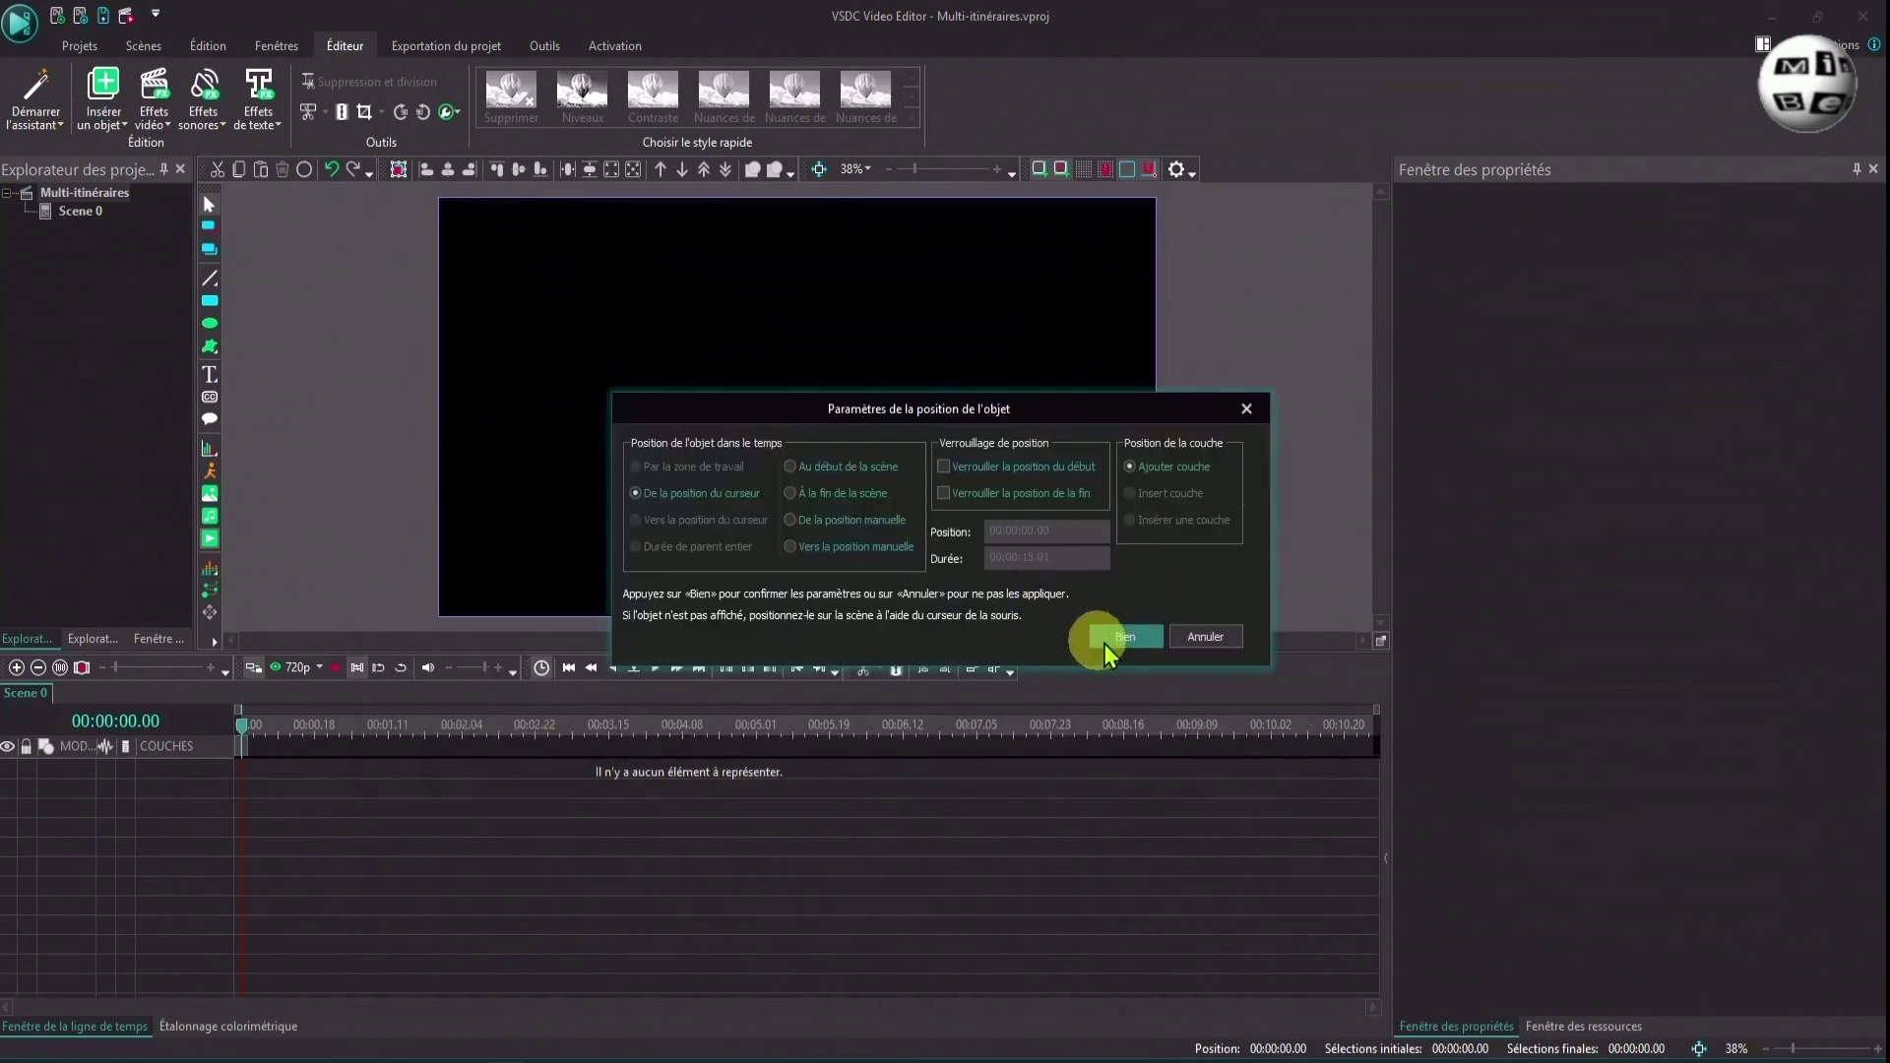
{"action": "left_click", "coordinate": [1114, 639]}
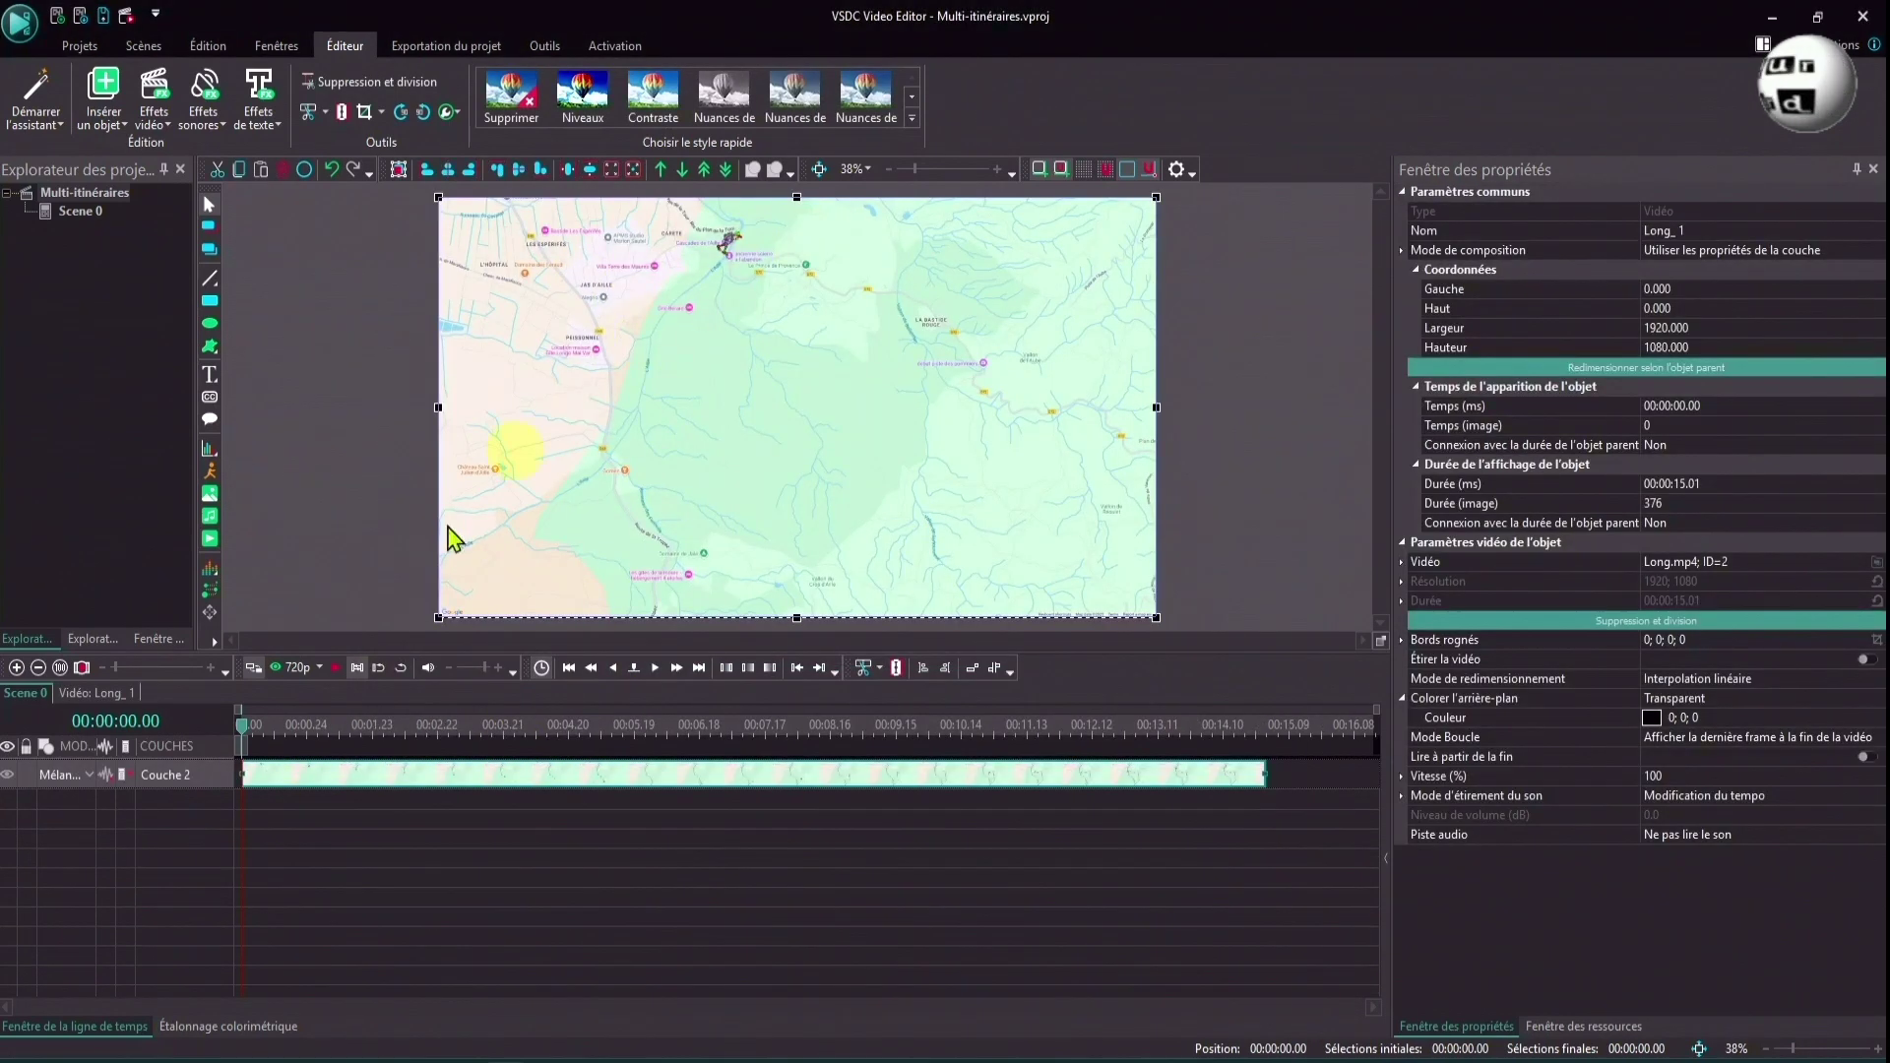
{"action": "left_click", "coordinate": [334, 669]}
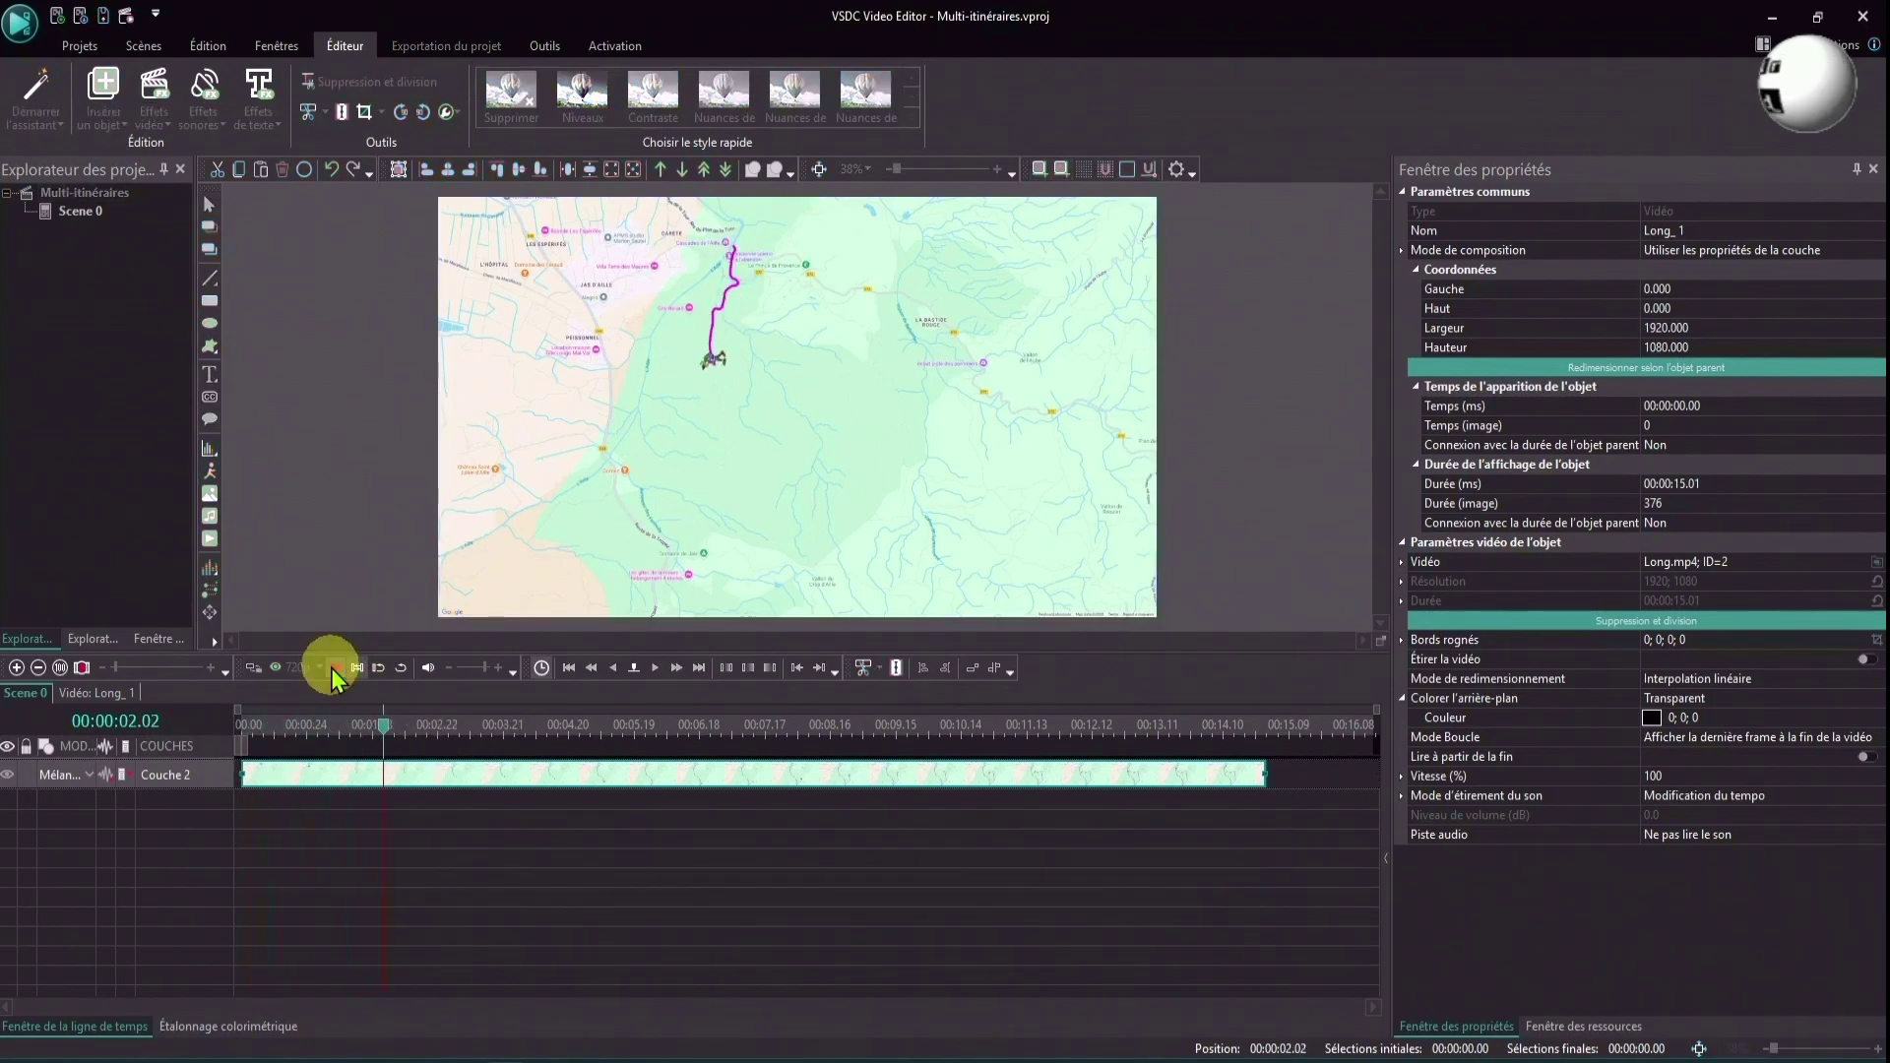
{"action": "left_click", "coordinate": [335, 669]}
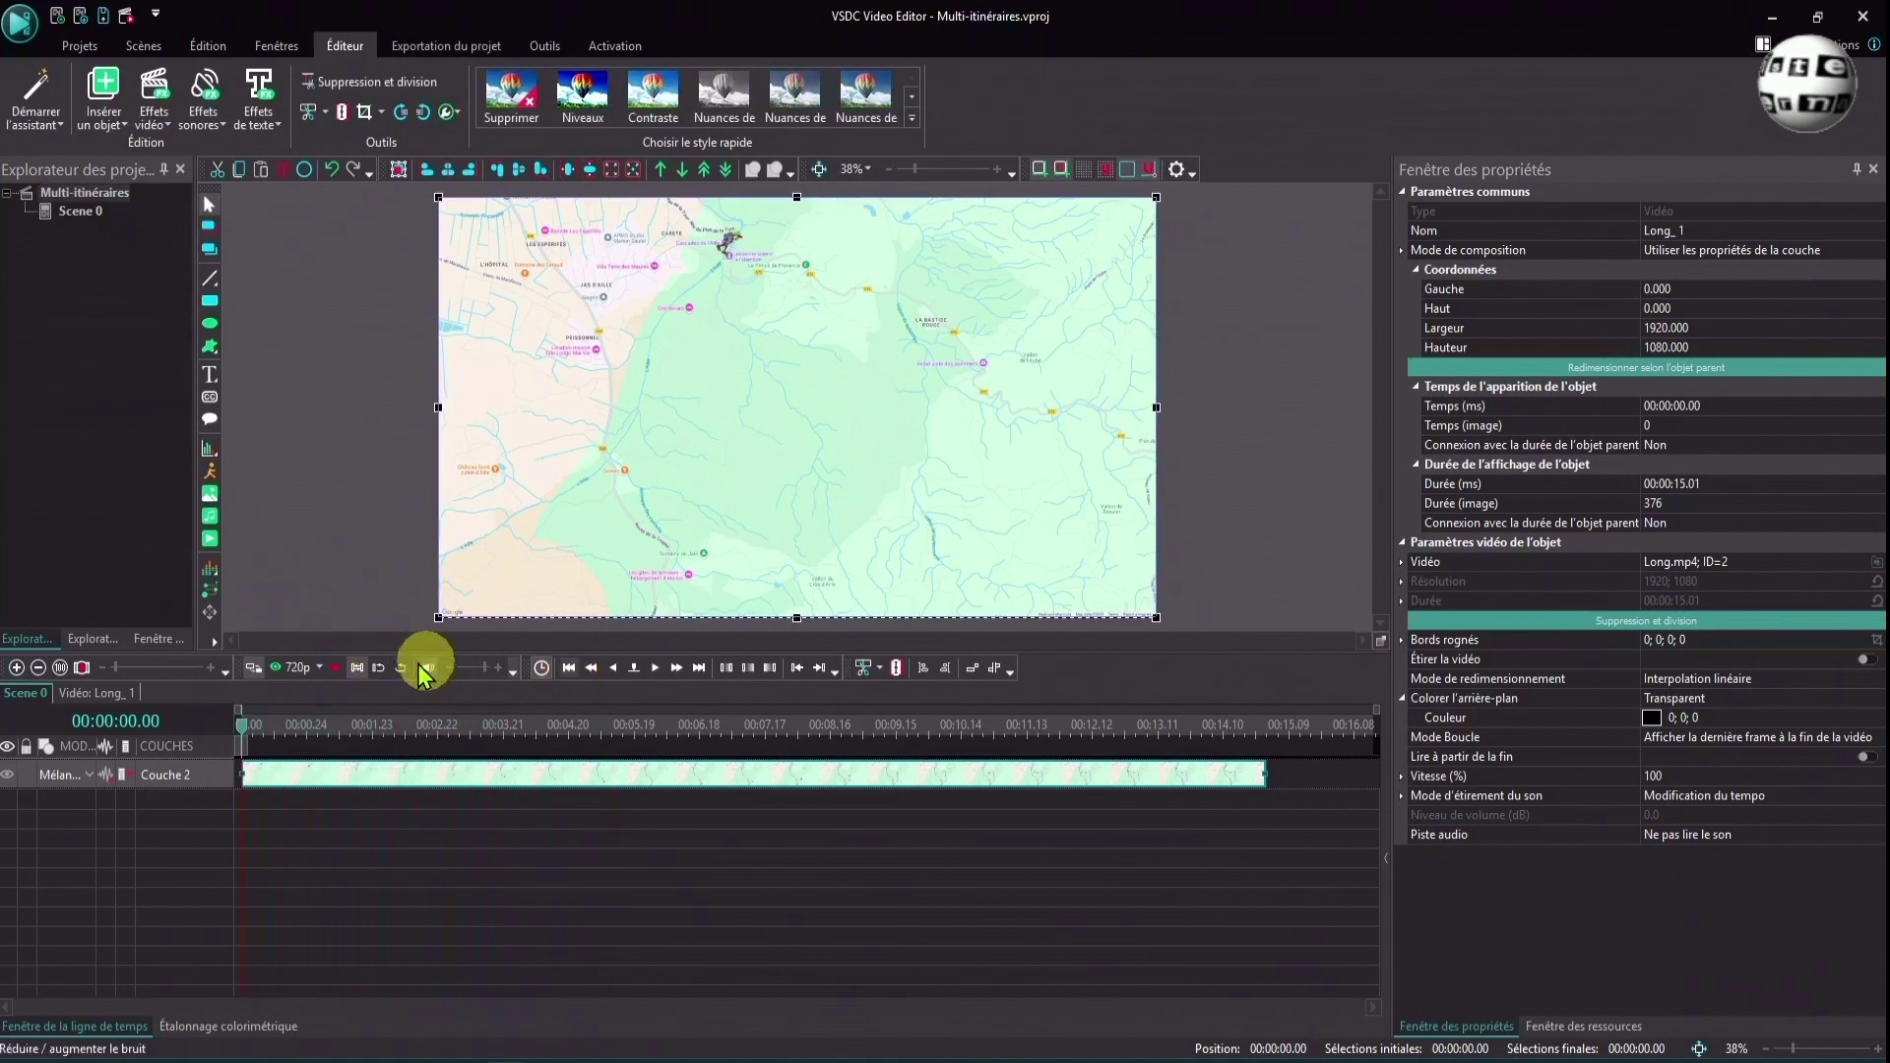
Add Moyen.mp4 from the Moyen folder at the cursor position on an inserted layer above the Long video.
{"action": "left_click", "coordinate": [215, 537]}
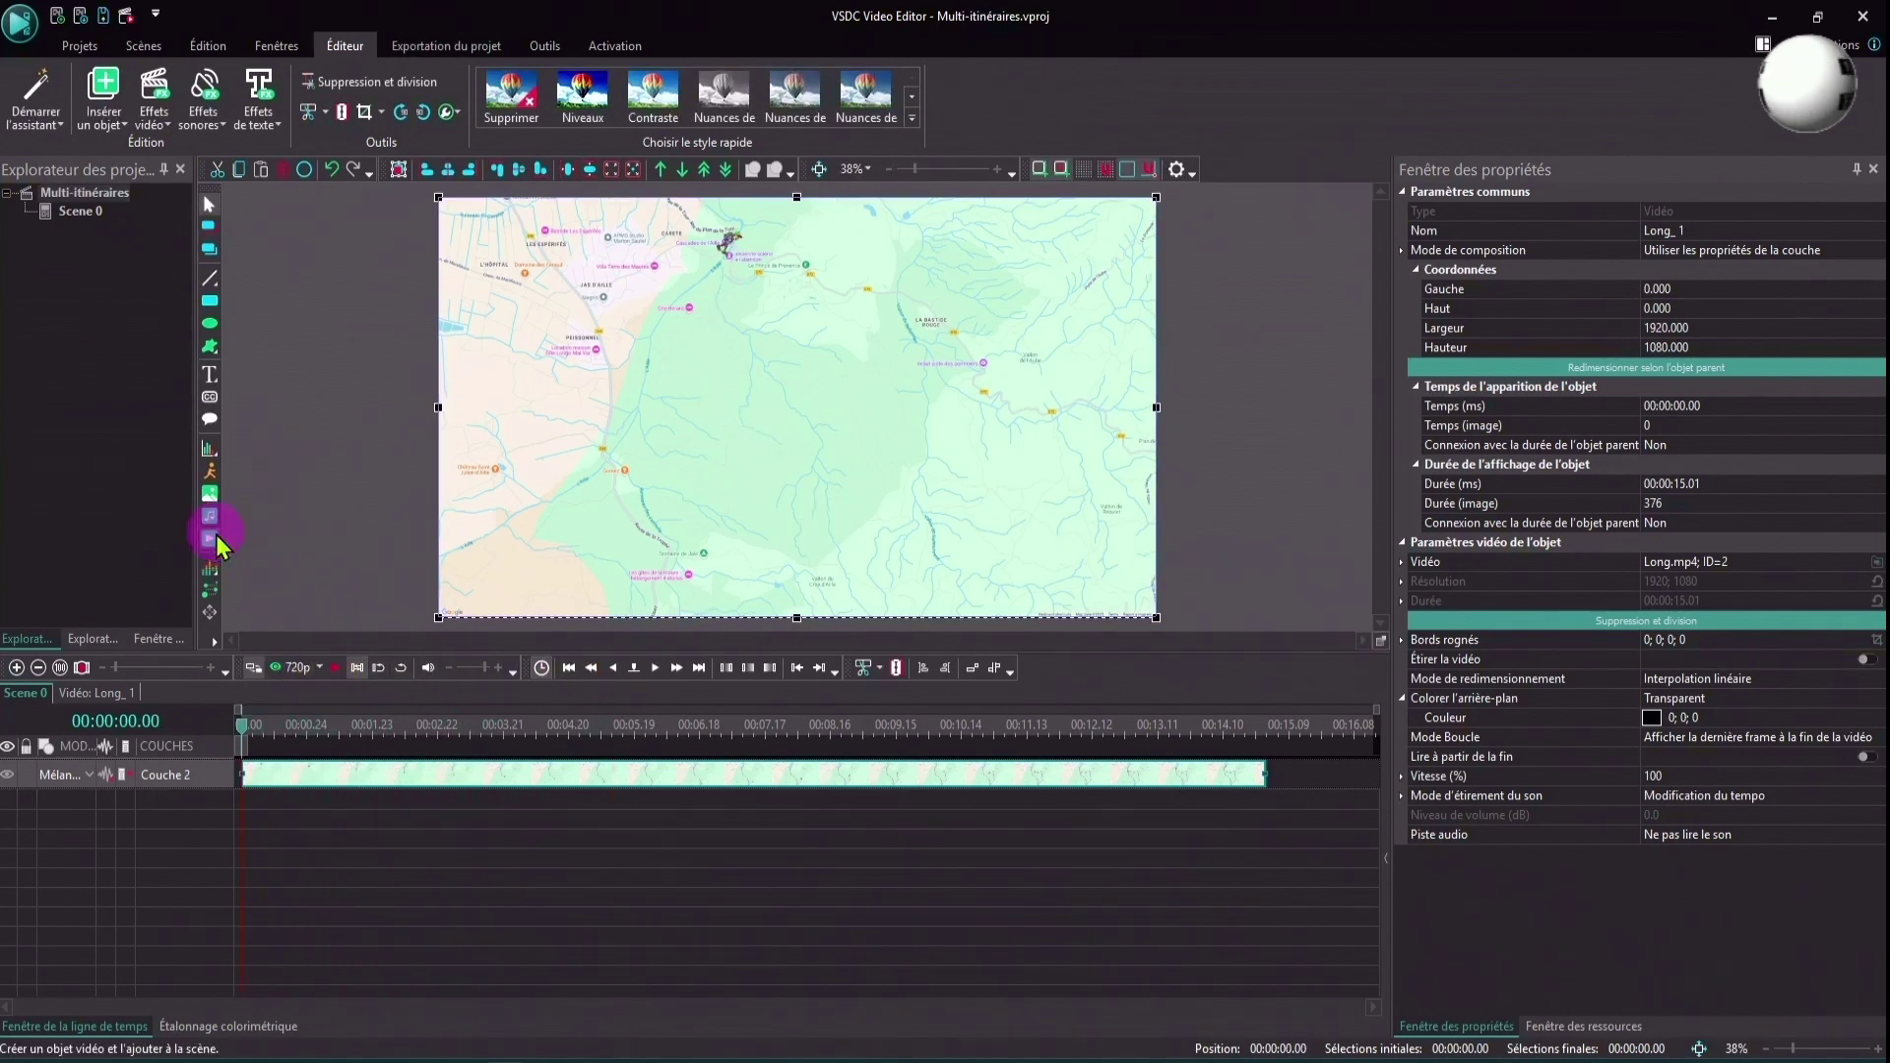
{"action": "left_click", "coordinate": [678, 263]}
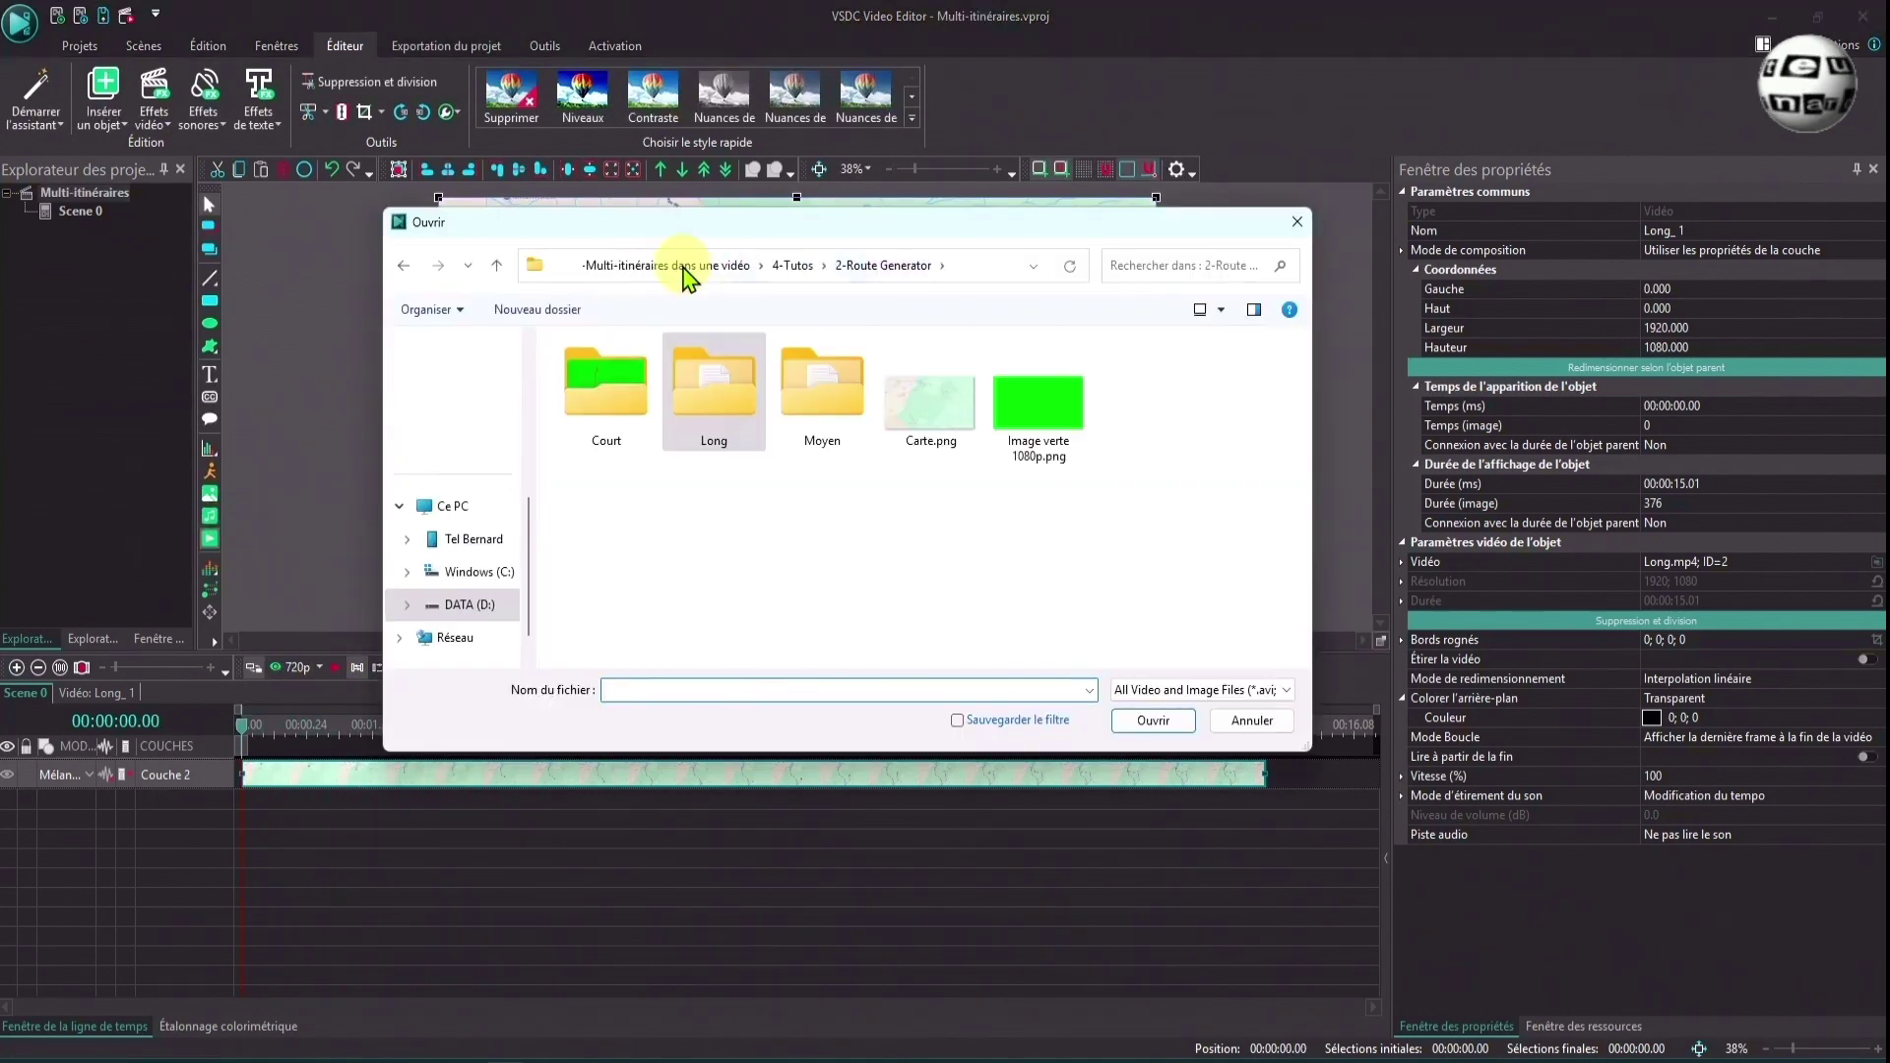
{"action": "double_click", "coordinate": [821, 394]}
{"action": "left_click", "coordinate": [820, 401]}
{"action": "left_click", "coordinate": [1137, 724]}
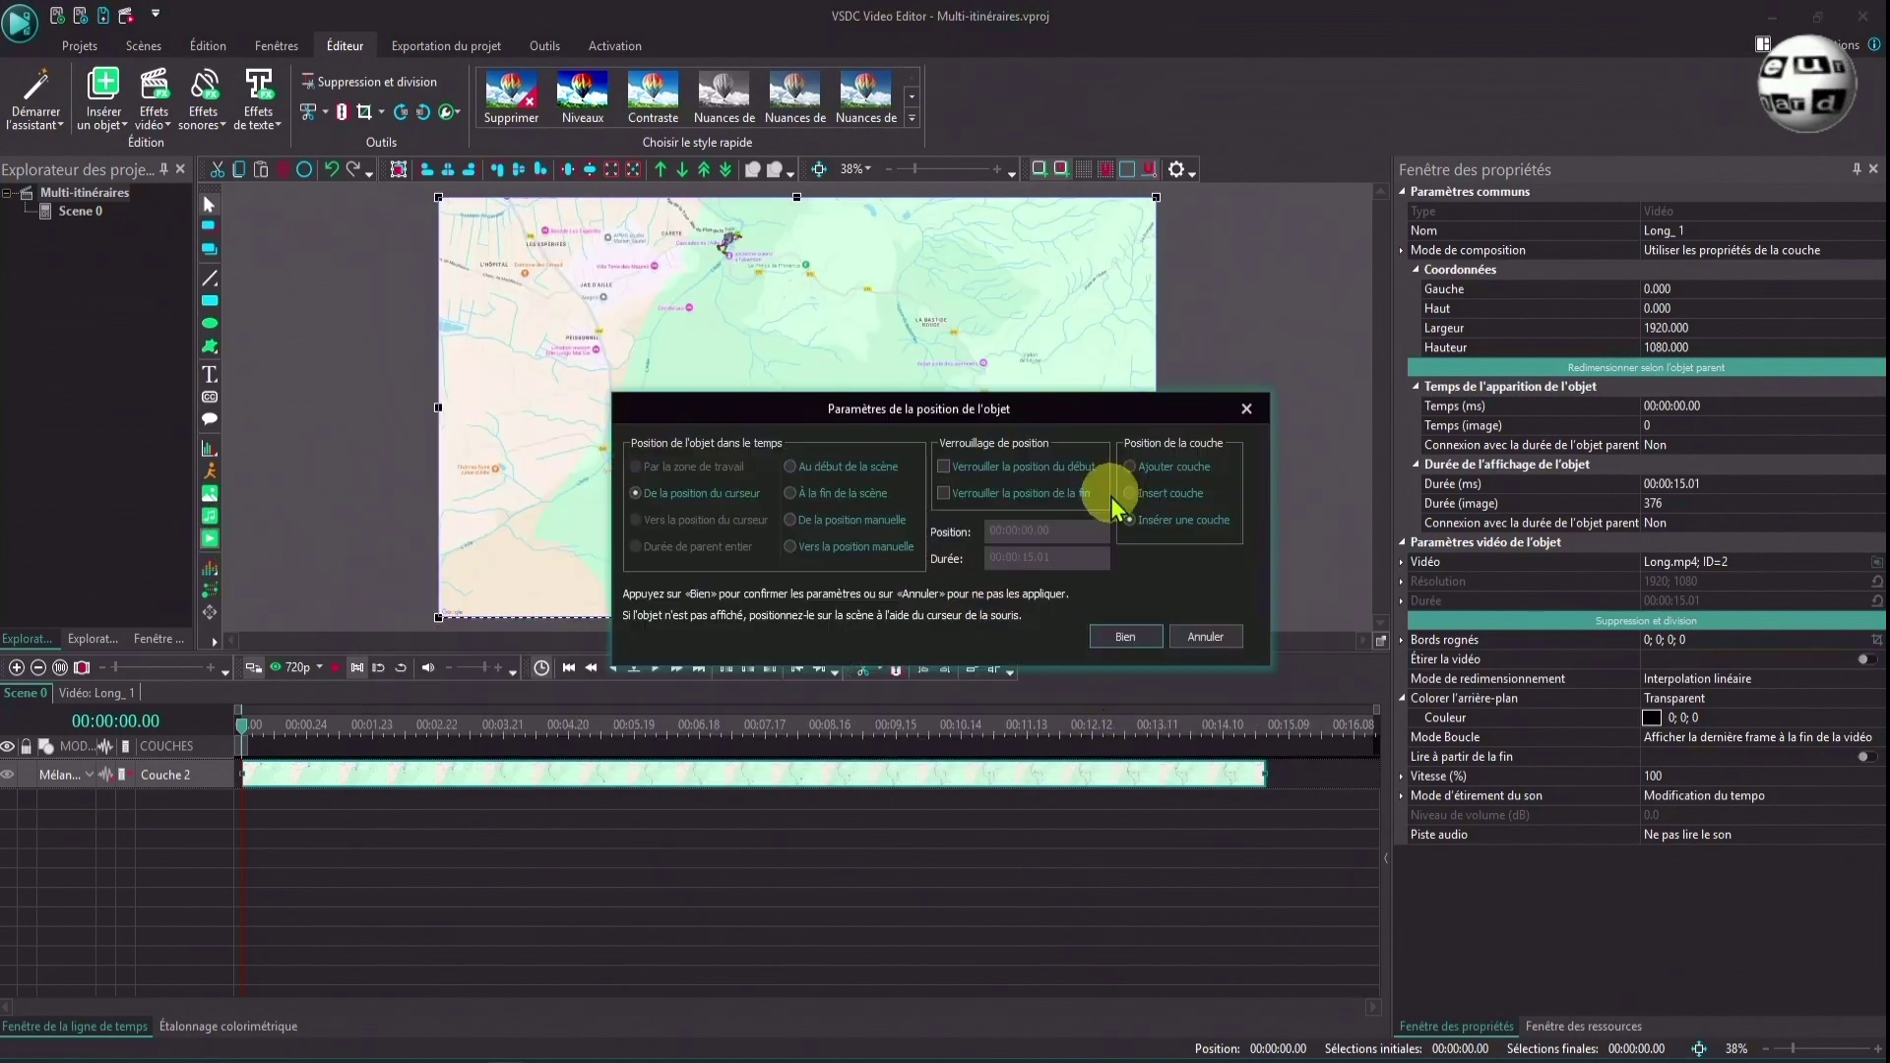
{"action": "left_click", "coordinate": [1125, 637]}
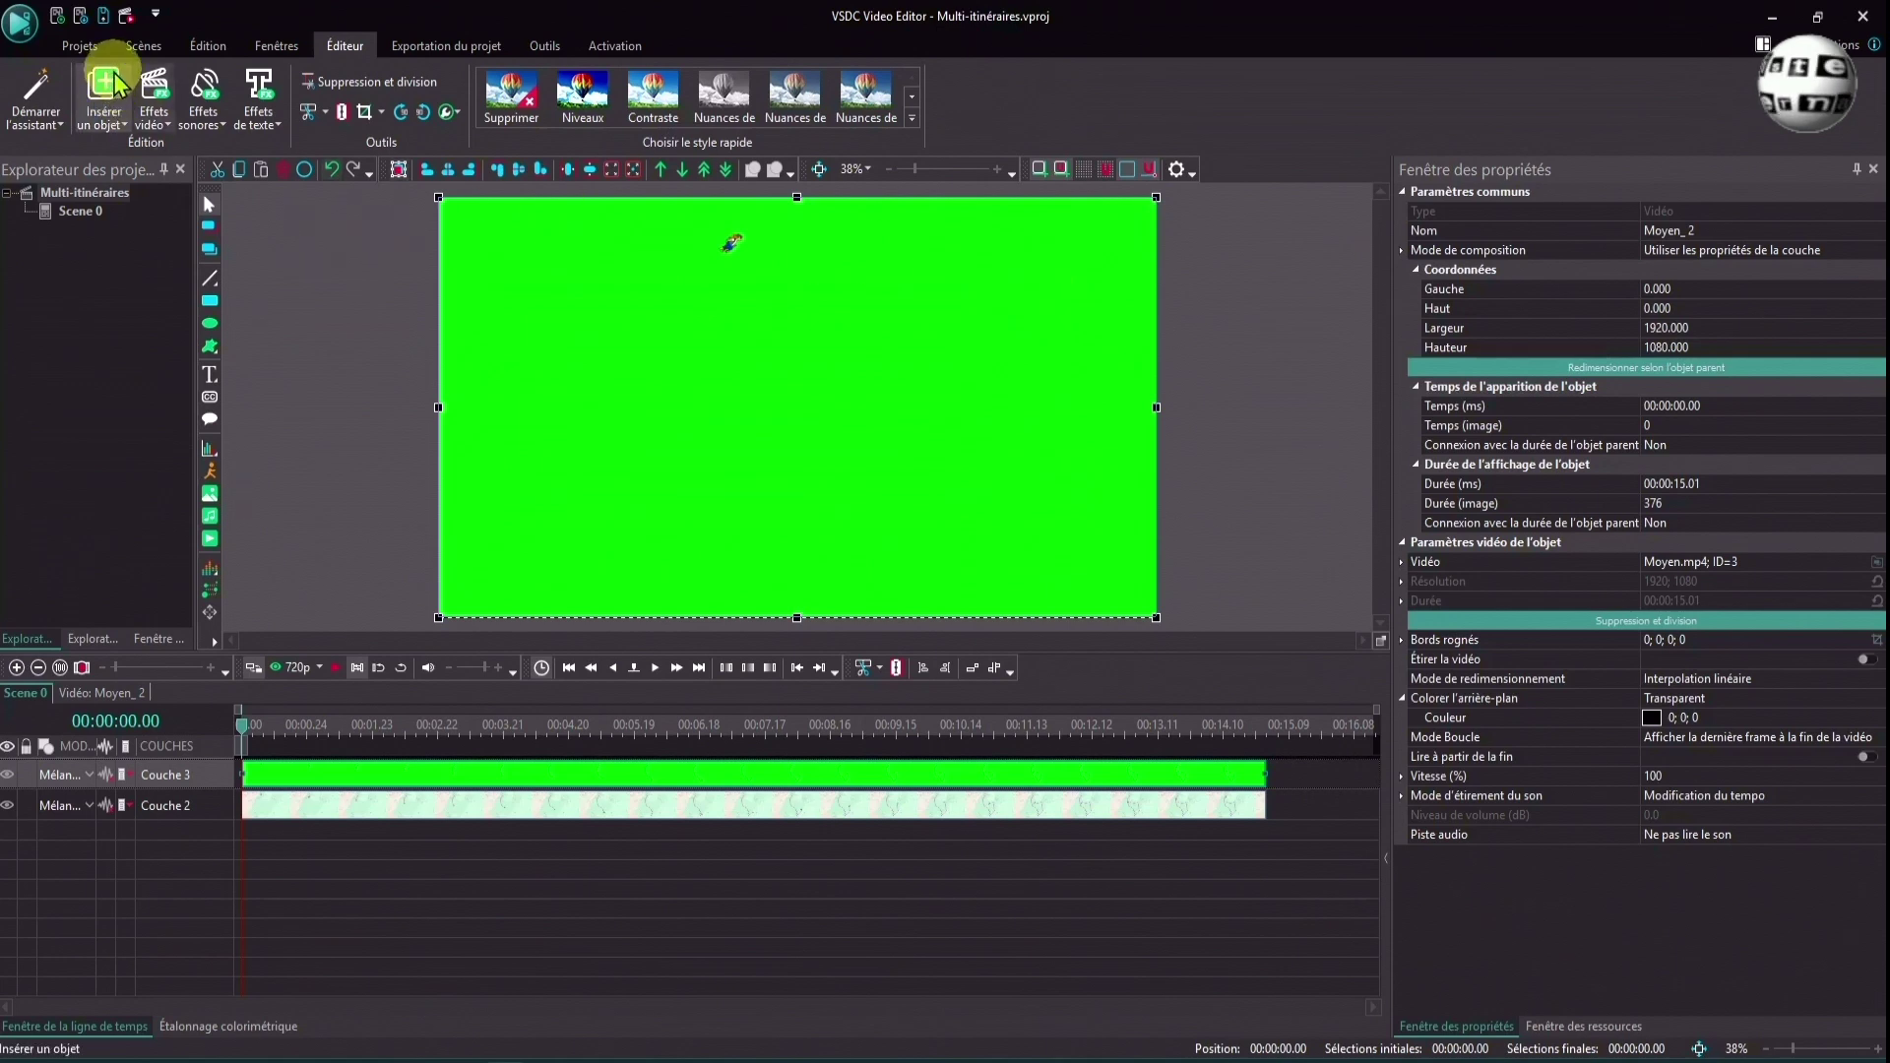
Apply the Suppression de l'arrière-plan effect to the Moyen video for the full parent duration and set its mode to Par le modèle YUV.
{"action": "left_click", "coordinate": [157, 104]}
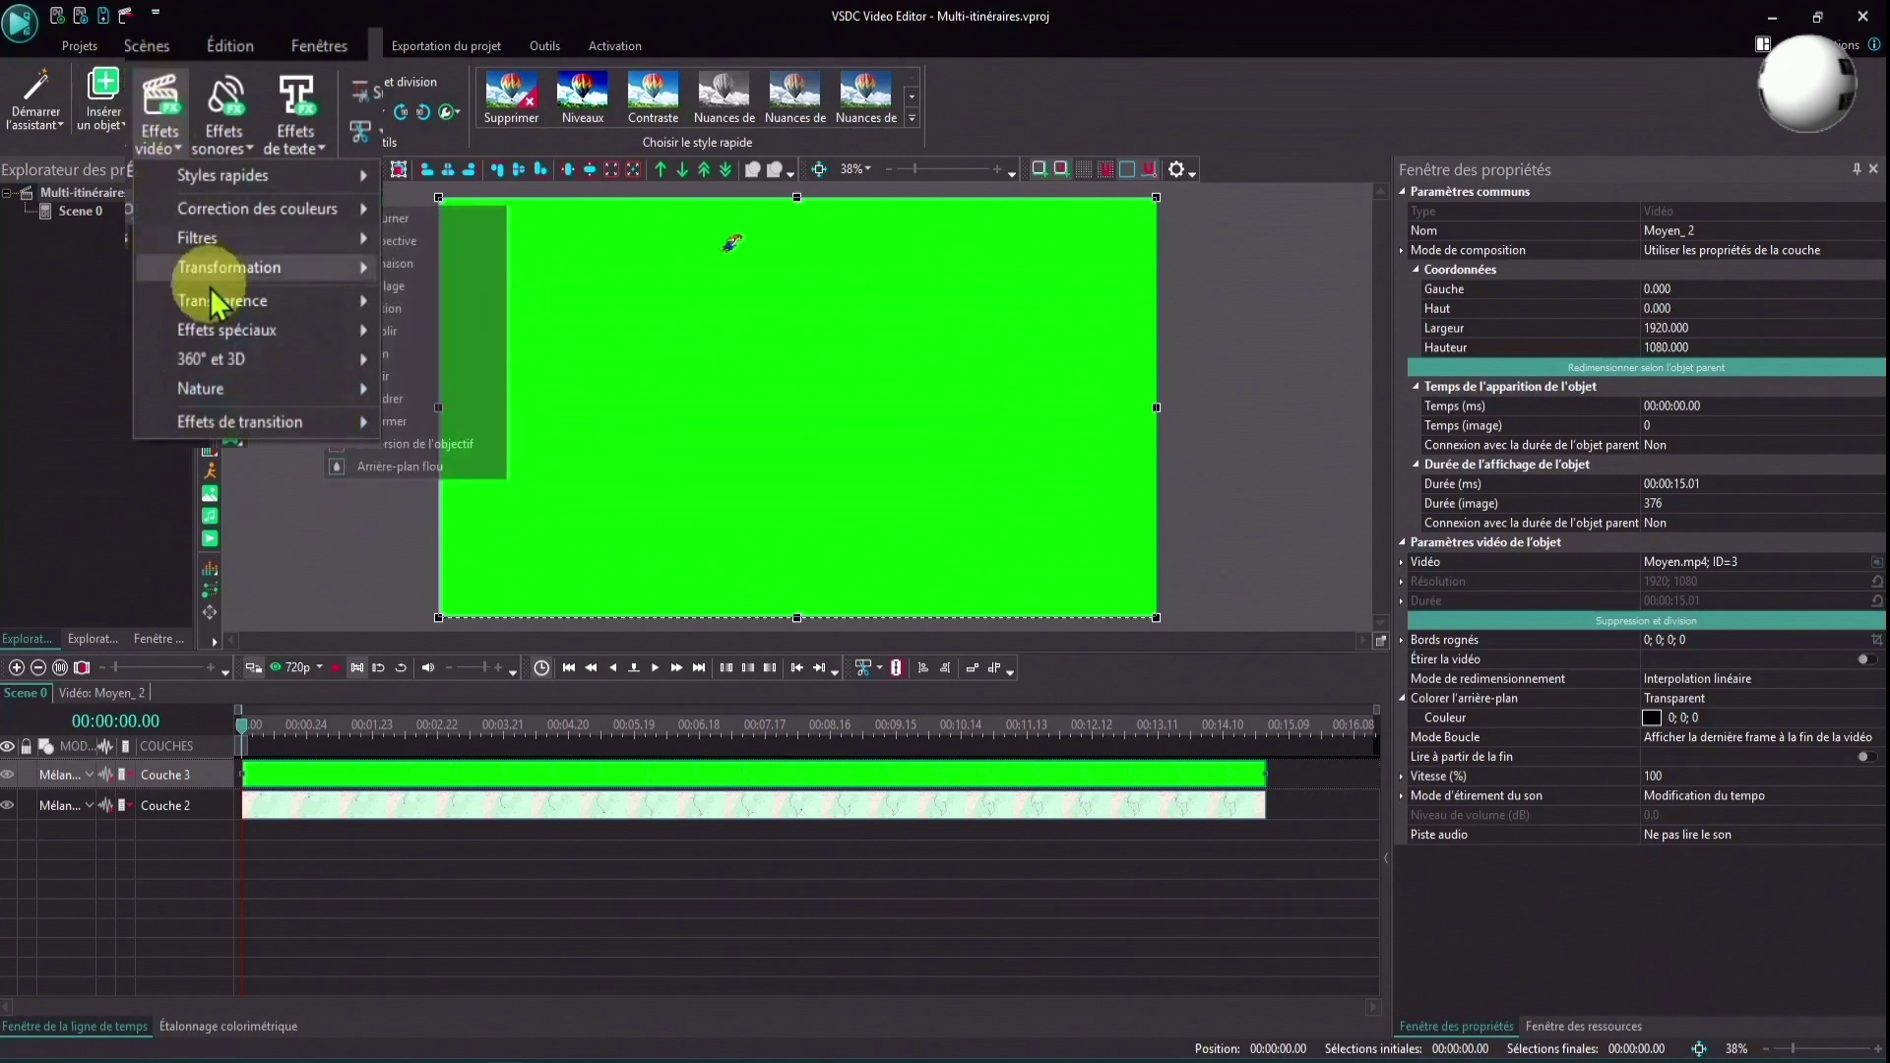
{"action": "mouse_move", "coordinate": [207, 300]}
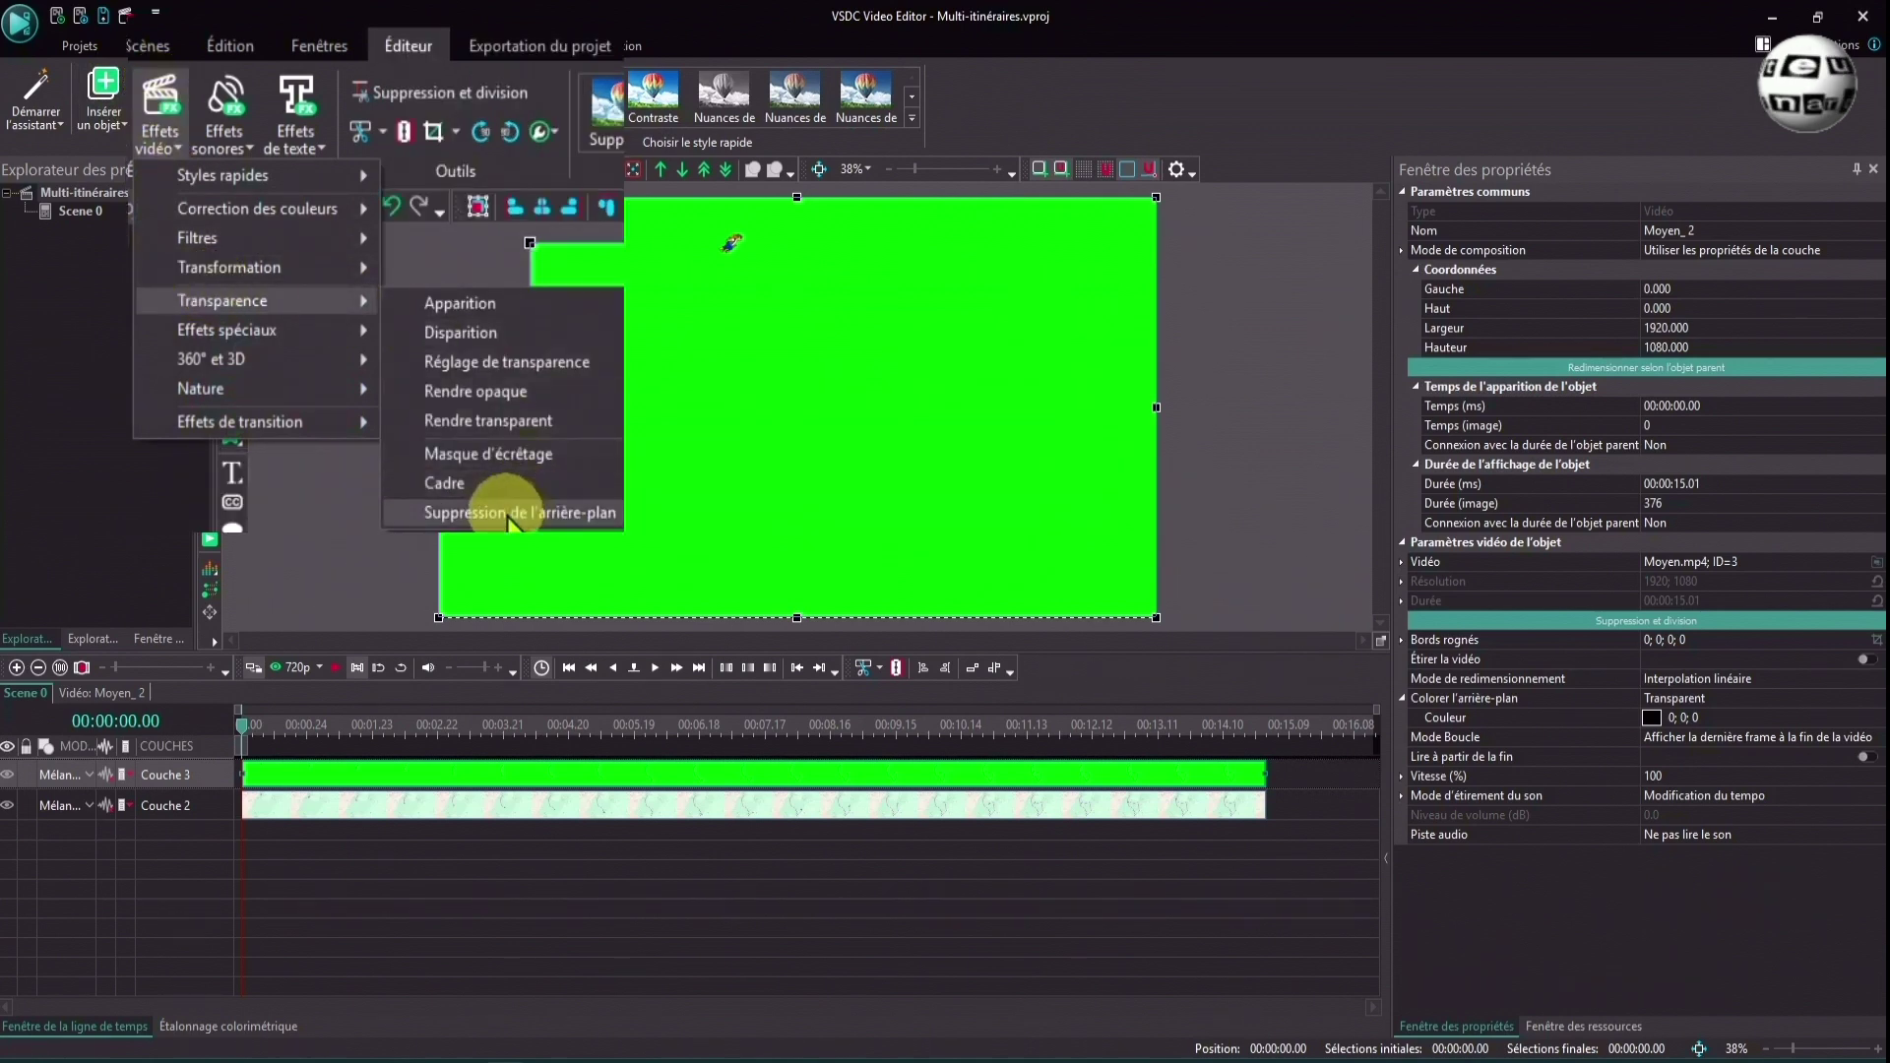
{"action": "left_click", "coordinate": [510, 513]}
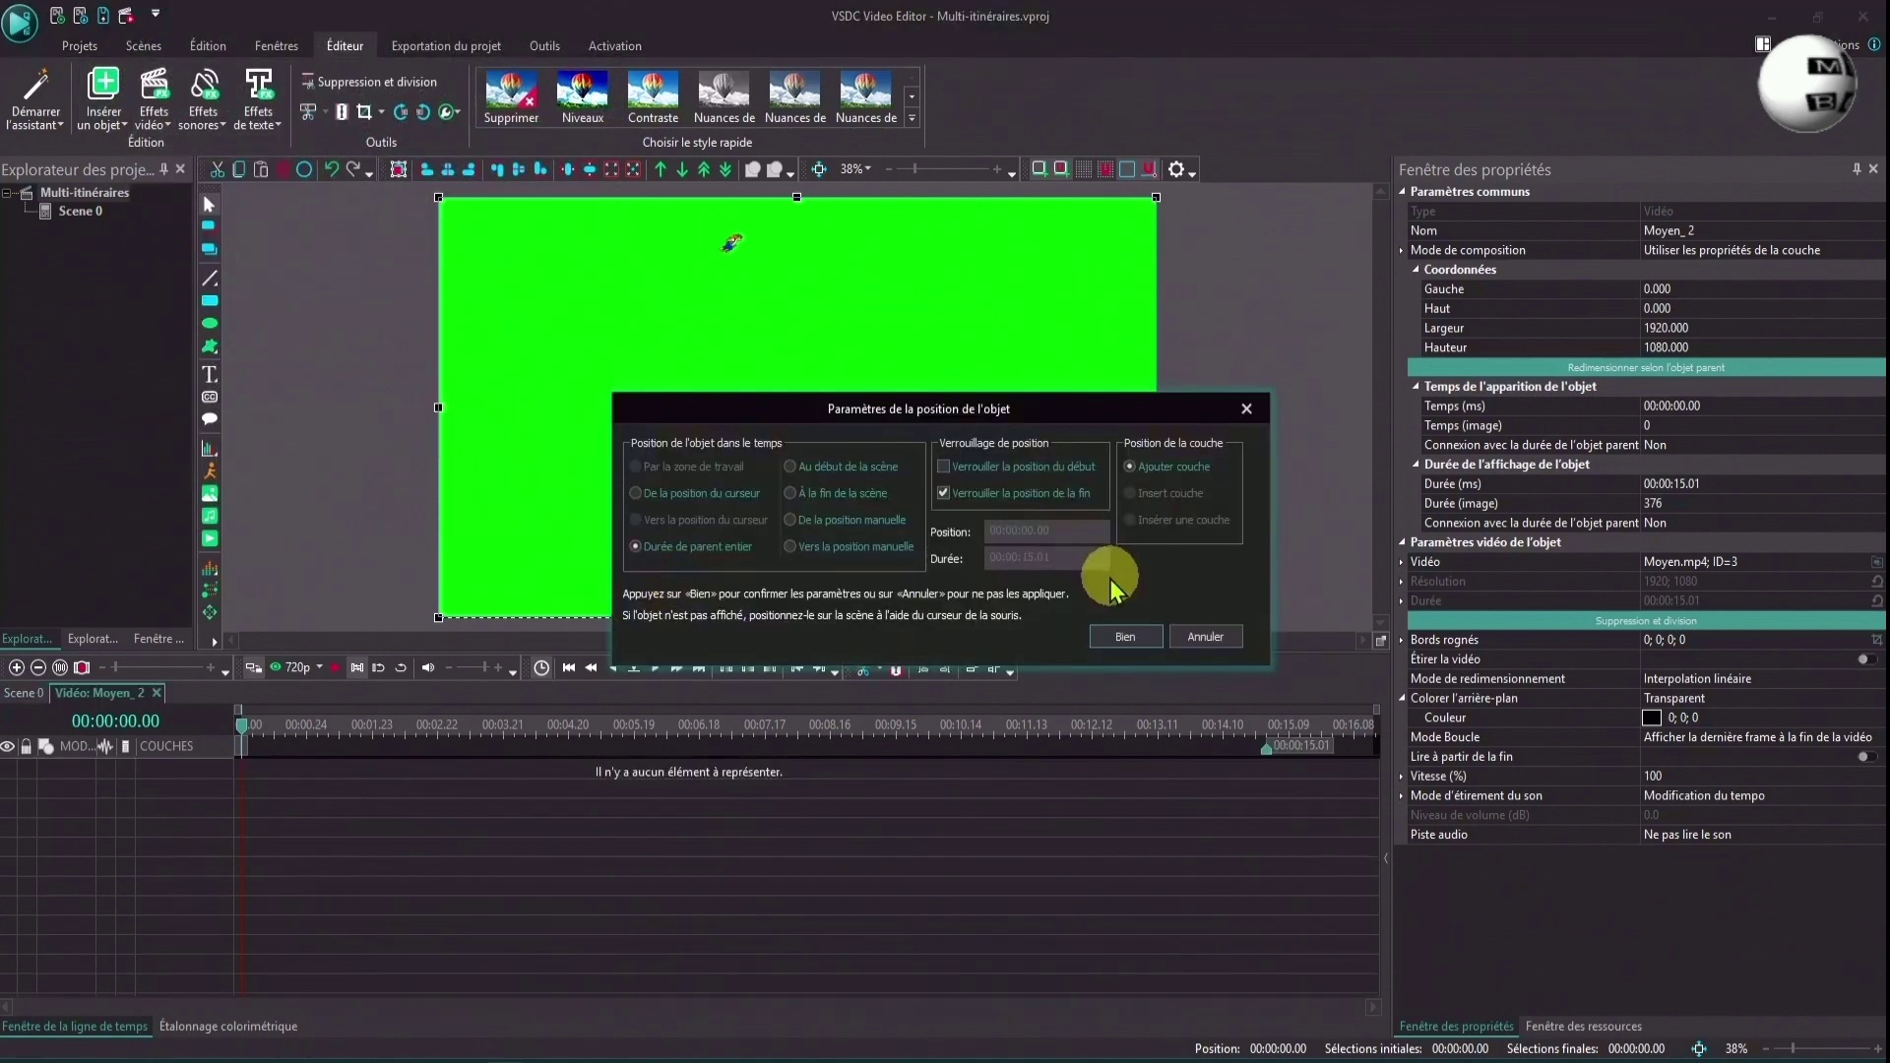
{"action": "left_click", "coordinate": [1123, 637]}
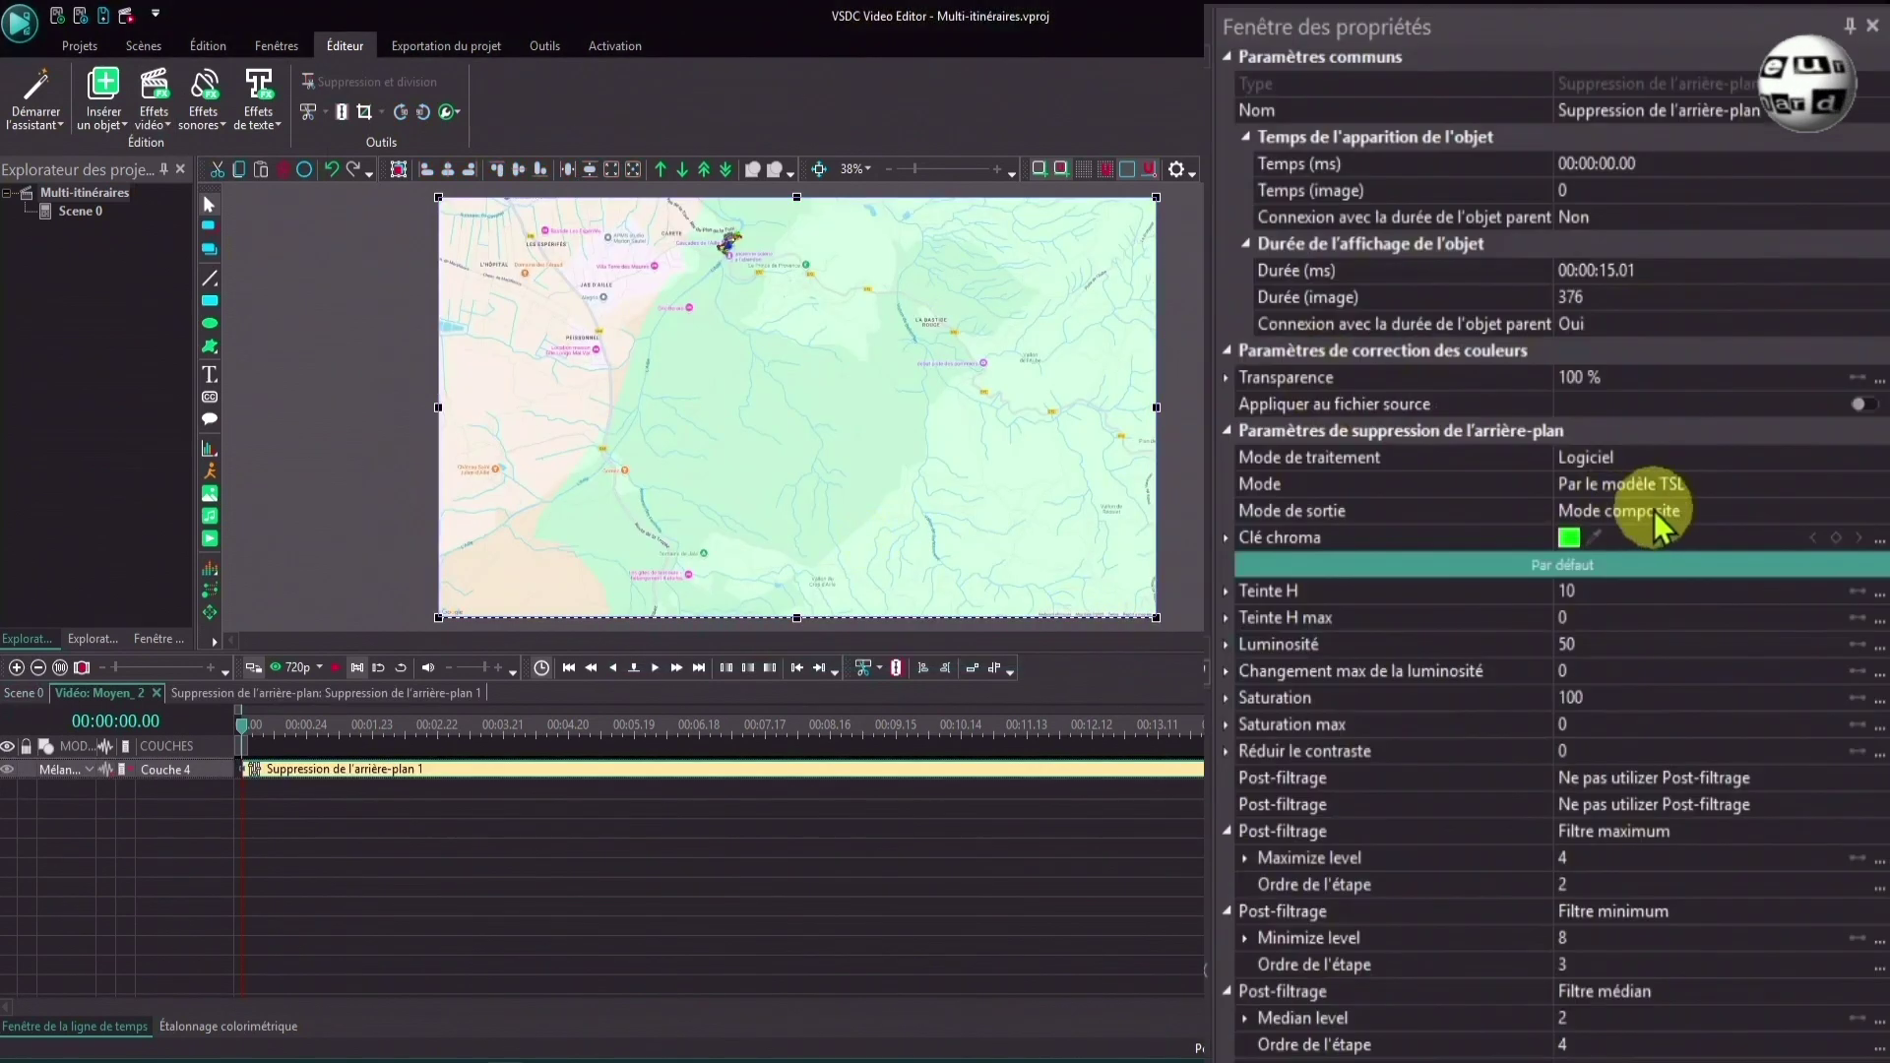
{"action": "left_click", "coordinate": [1880, 487]}
{"action": "left_click", "coordinate": [1879, 485]}
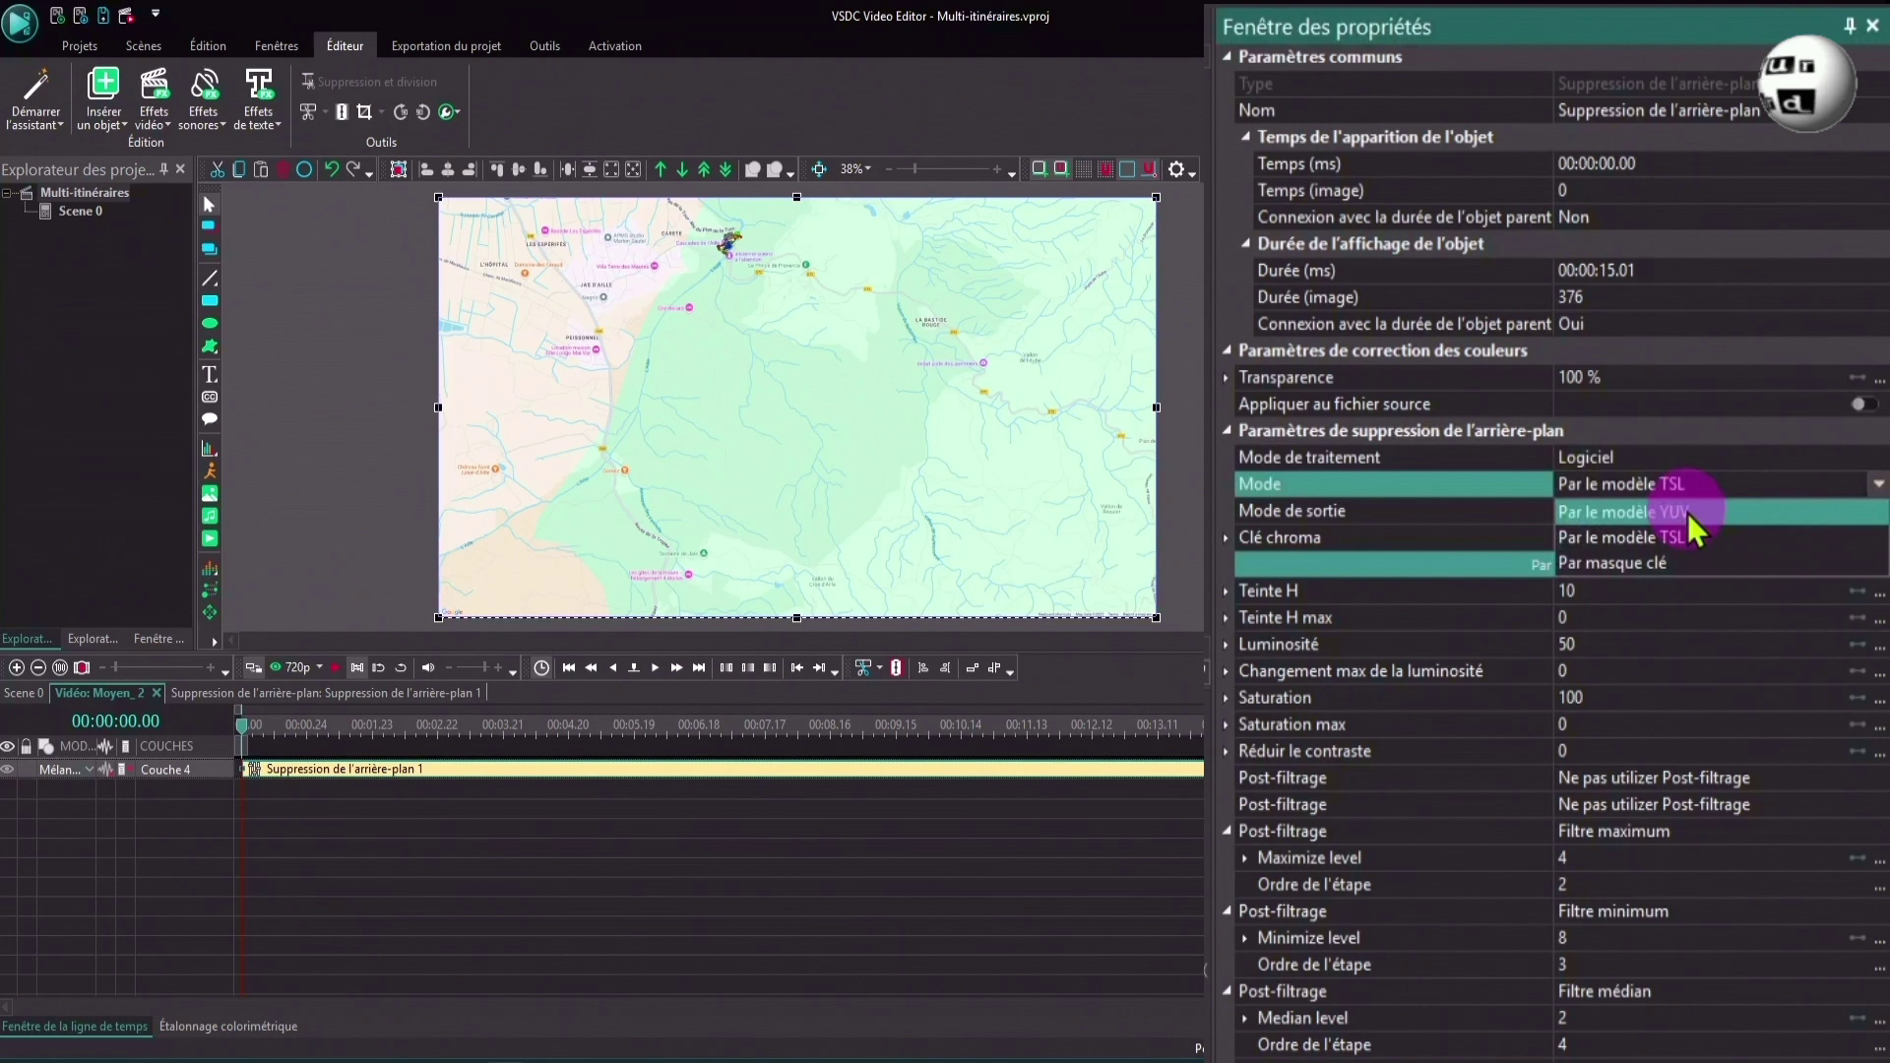
{"action": "left_click", "coordinate": [1688, 512]}
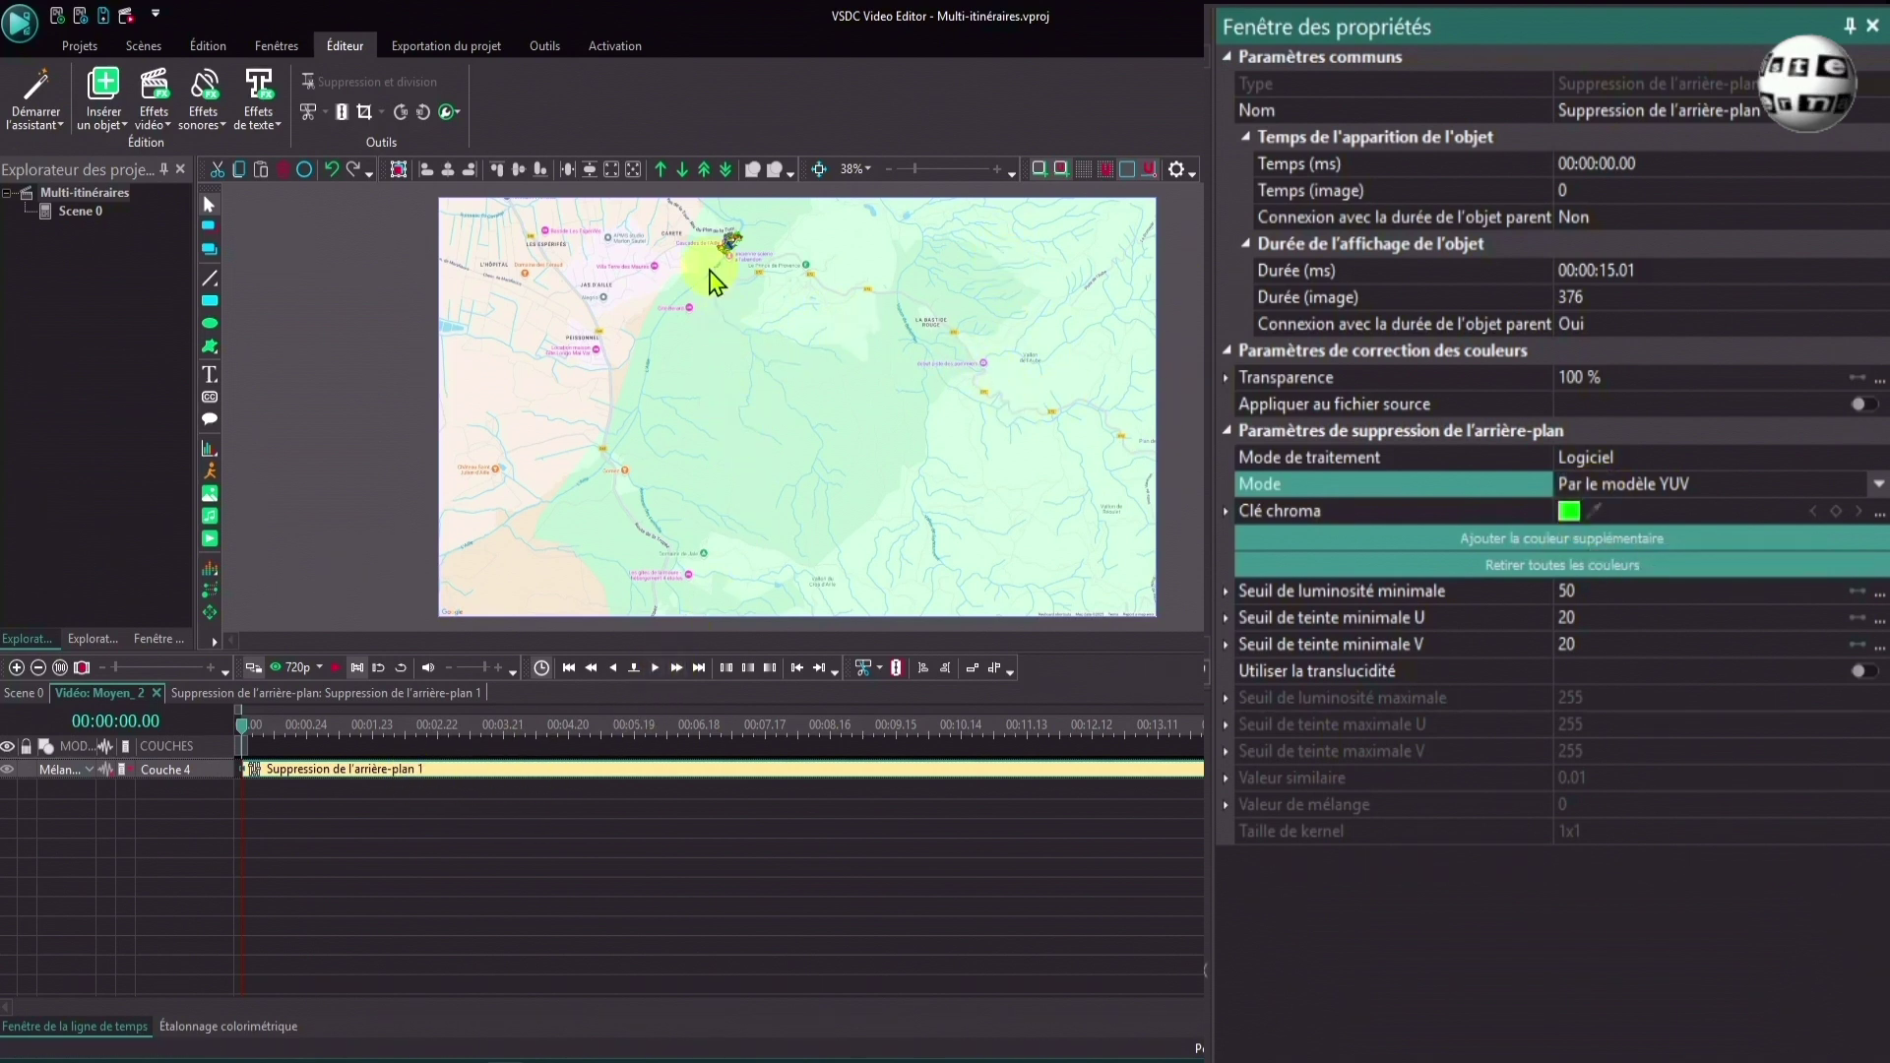
Compare the Par le modèle TSL and Par le modèle YUV removal modes at 00:00:06.20, ending on YUV at the timeline's start.
{"action": "left_click", "coordinate": [707, 731]}
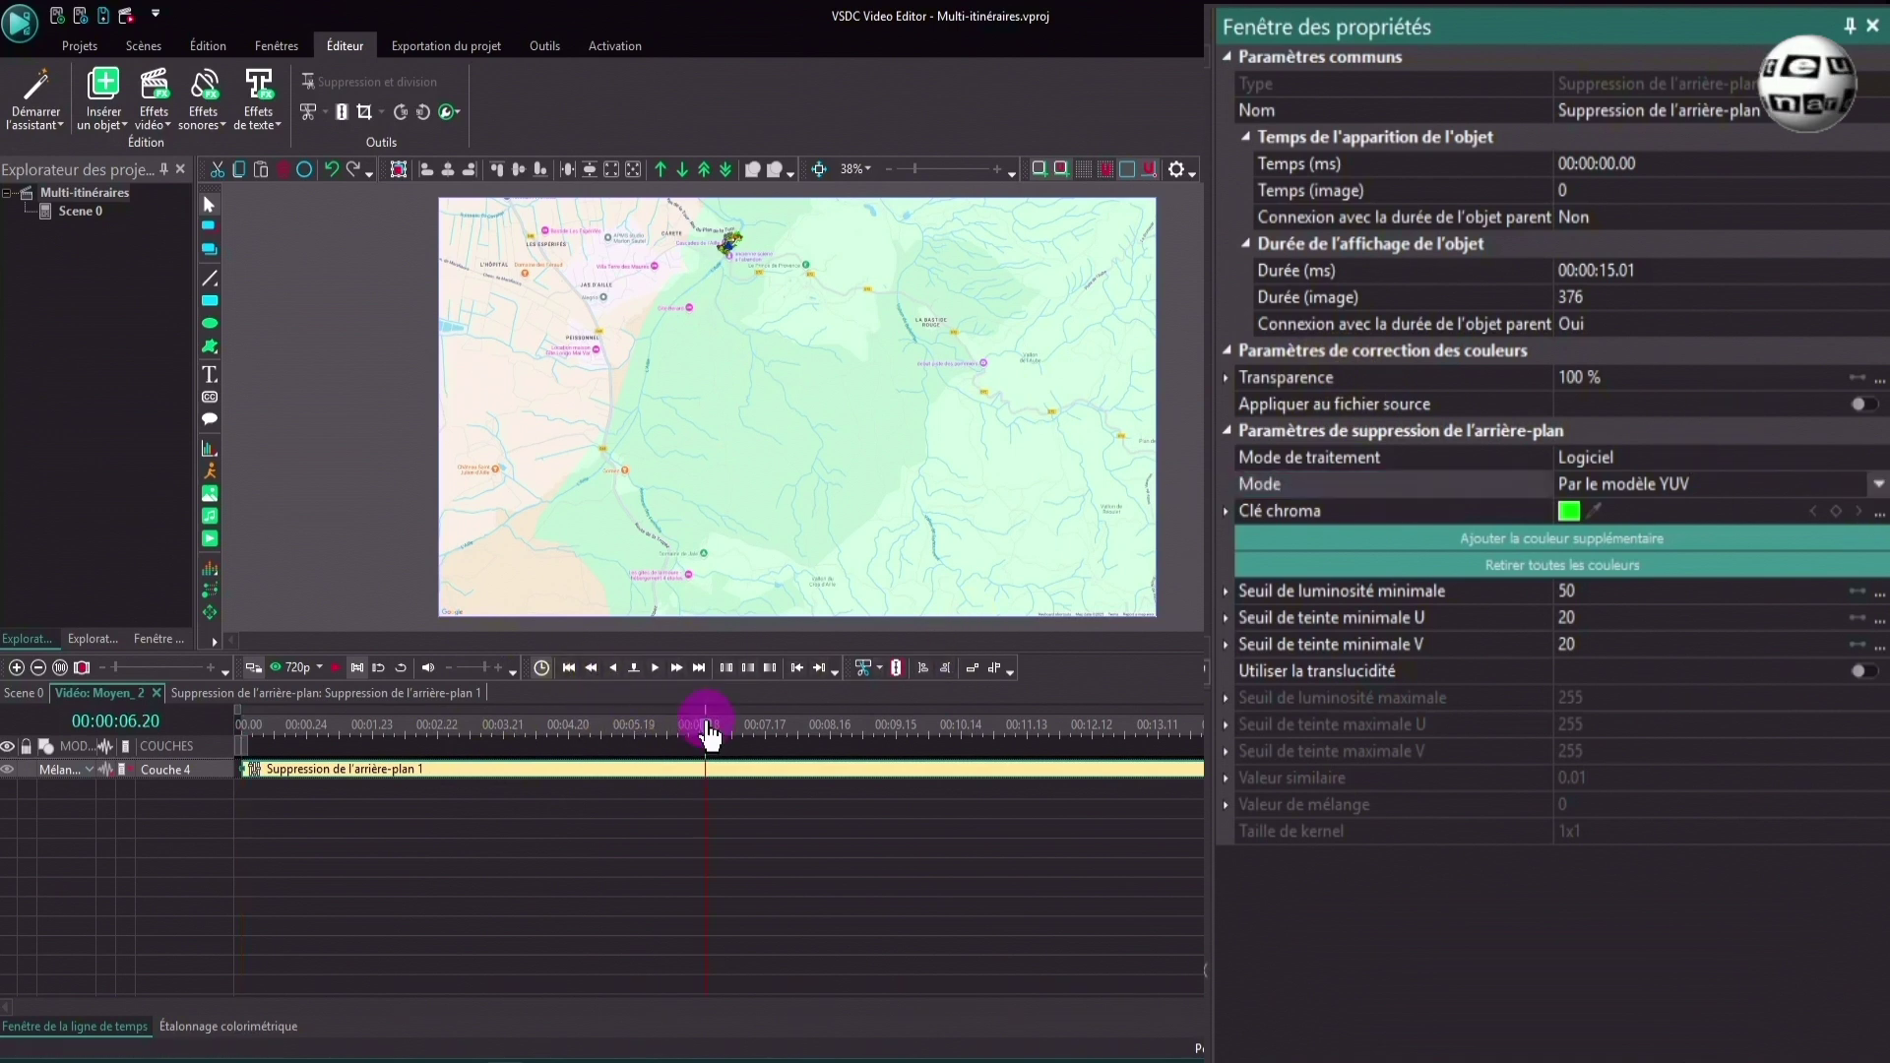
{"action": "left_click", "coordinate": [1718, 484]}
{"action": "left_click", "coordinate": [1729, 536]}
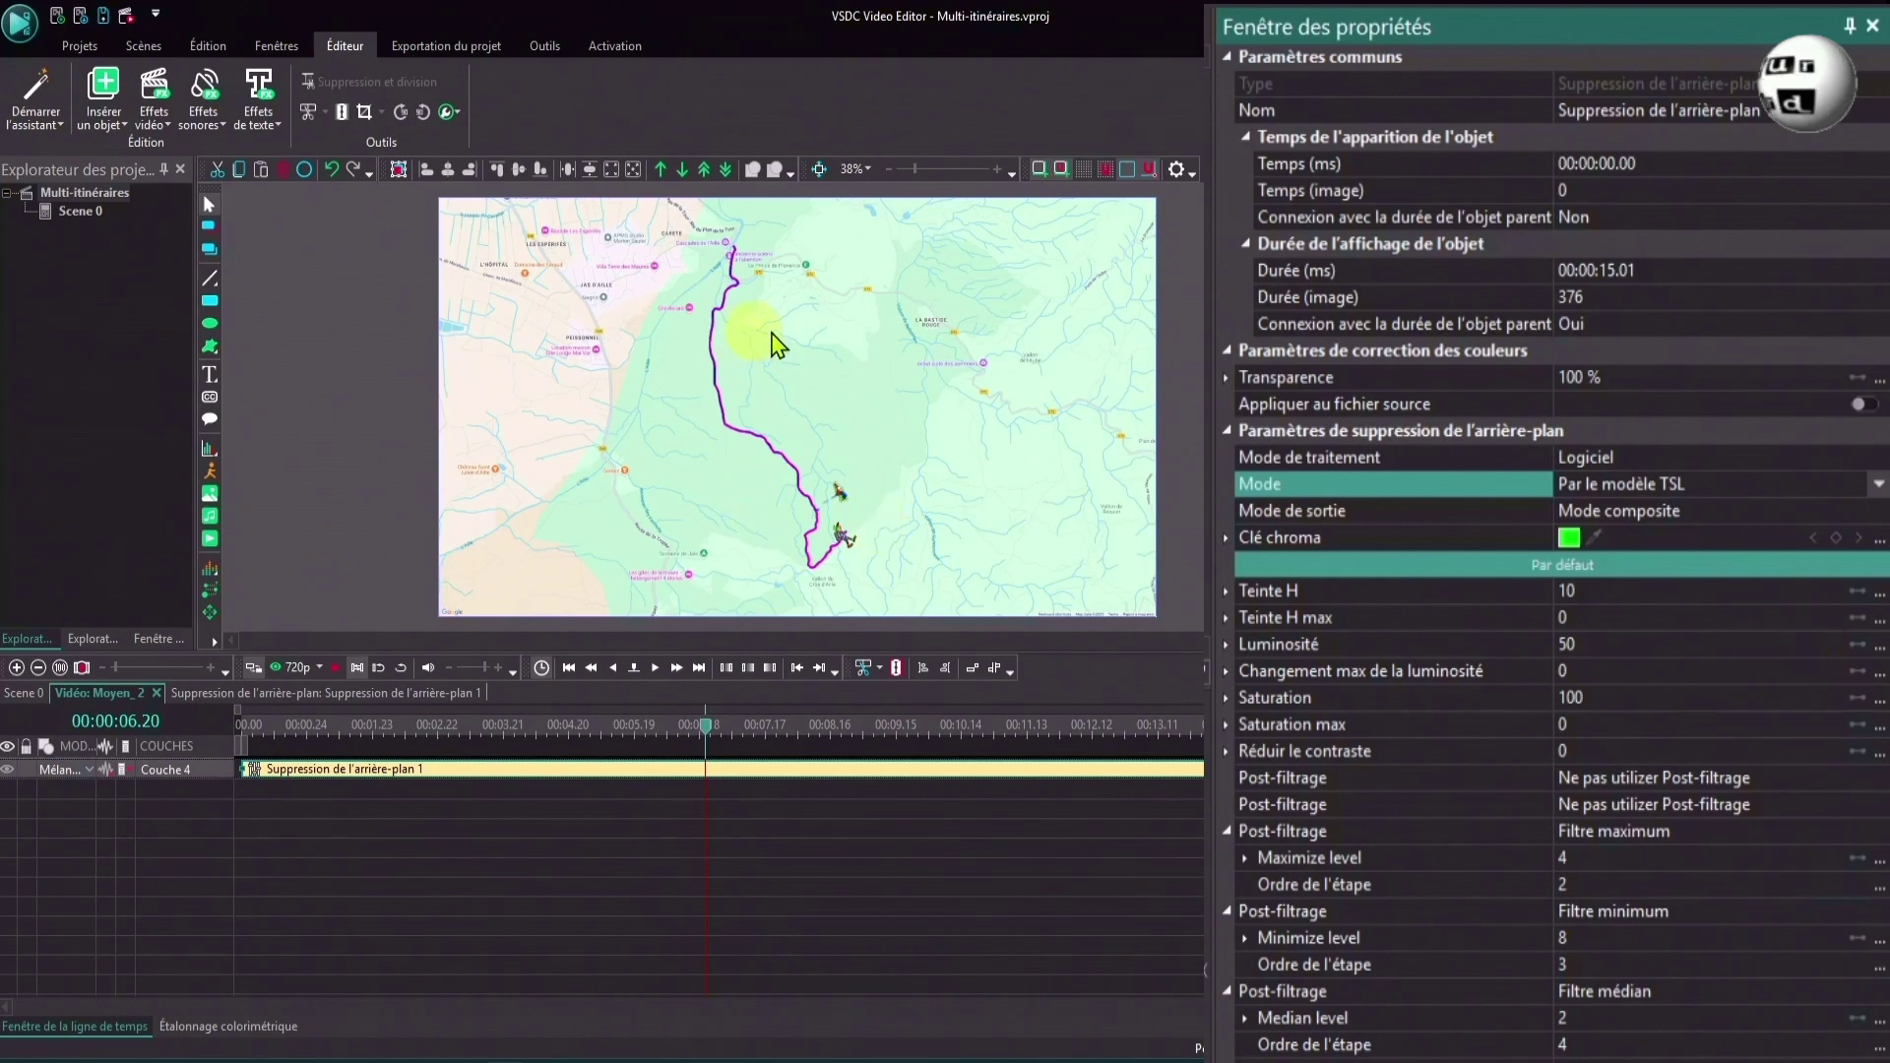
{"action": "left_click", "coordinate": [1858, 480]}
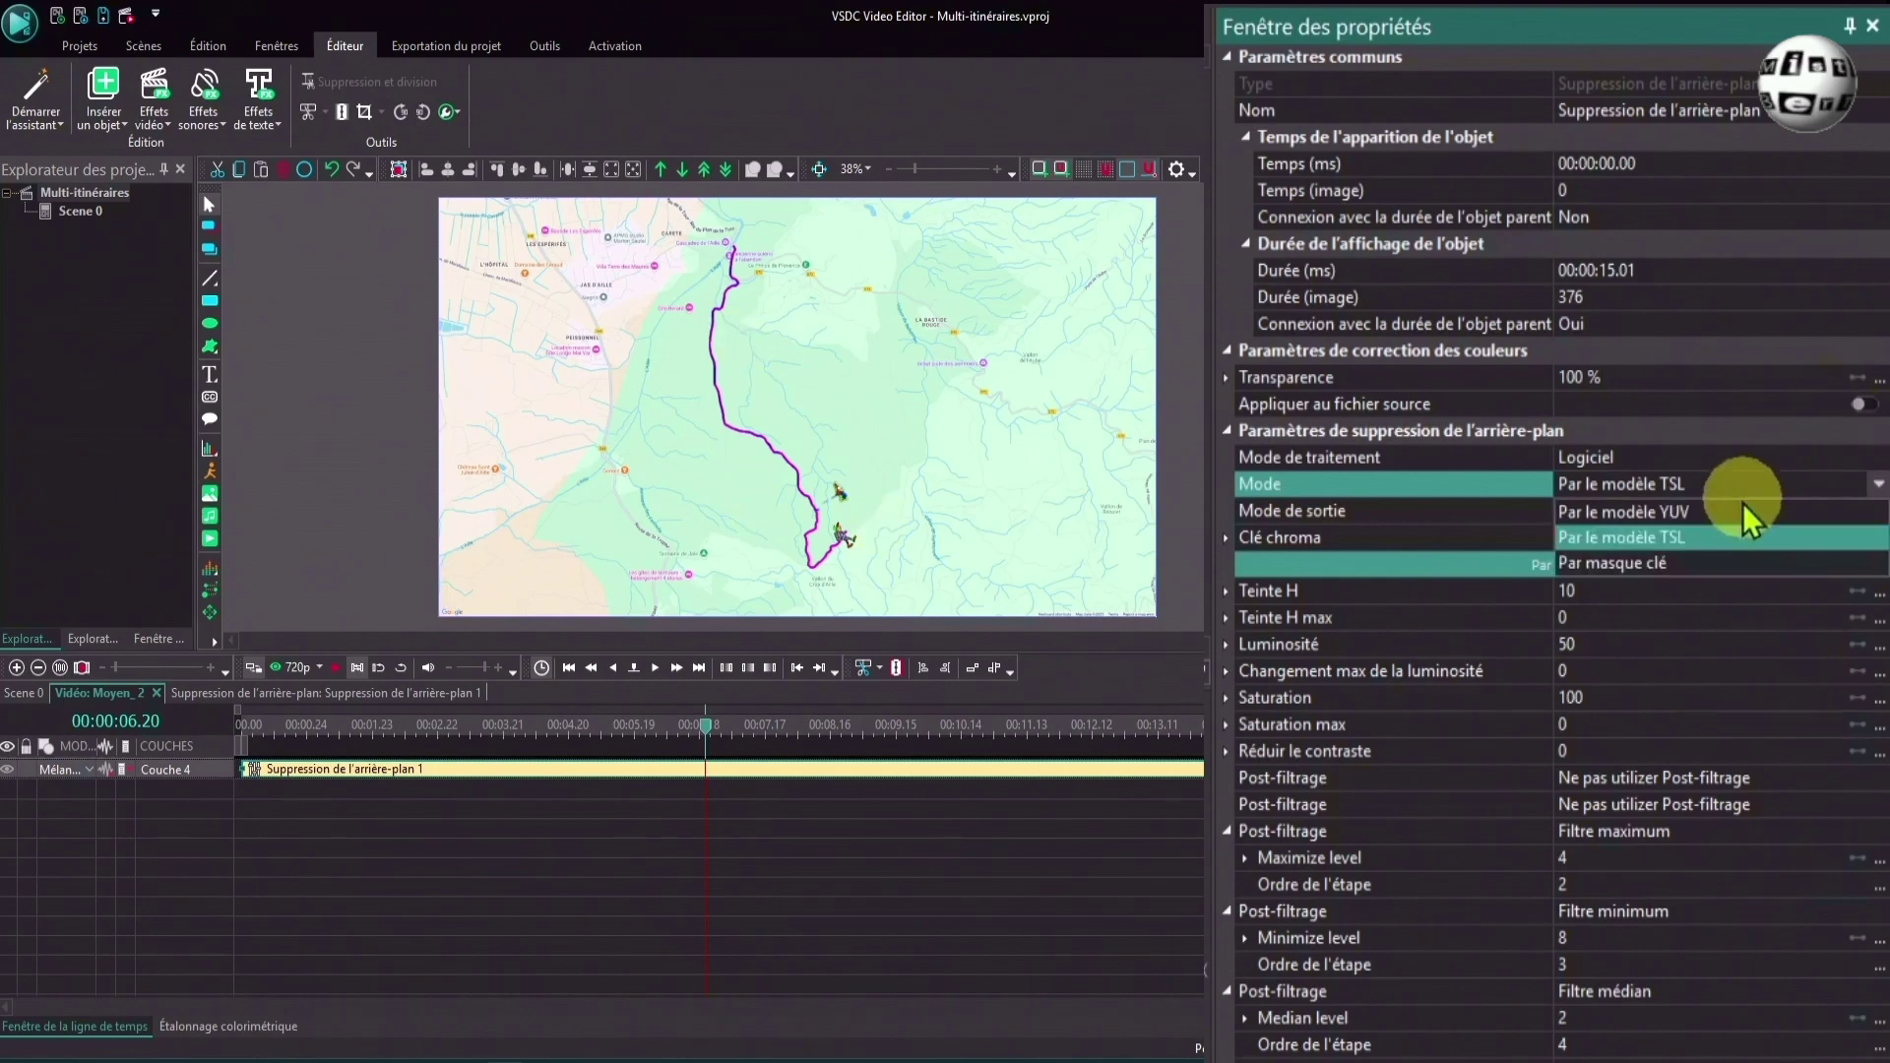
{"action": "left_click", "coordinate": [1675, 512]}
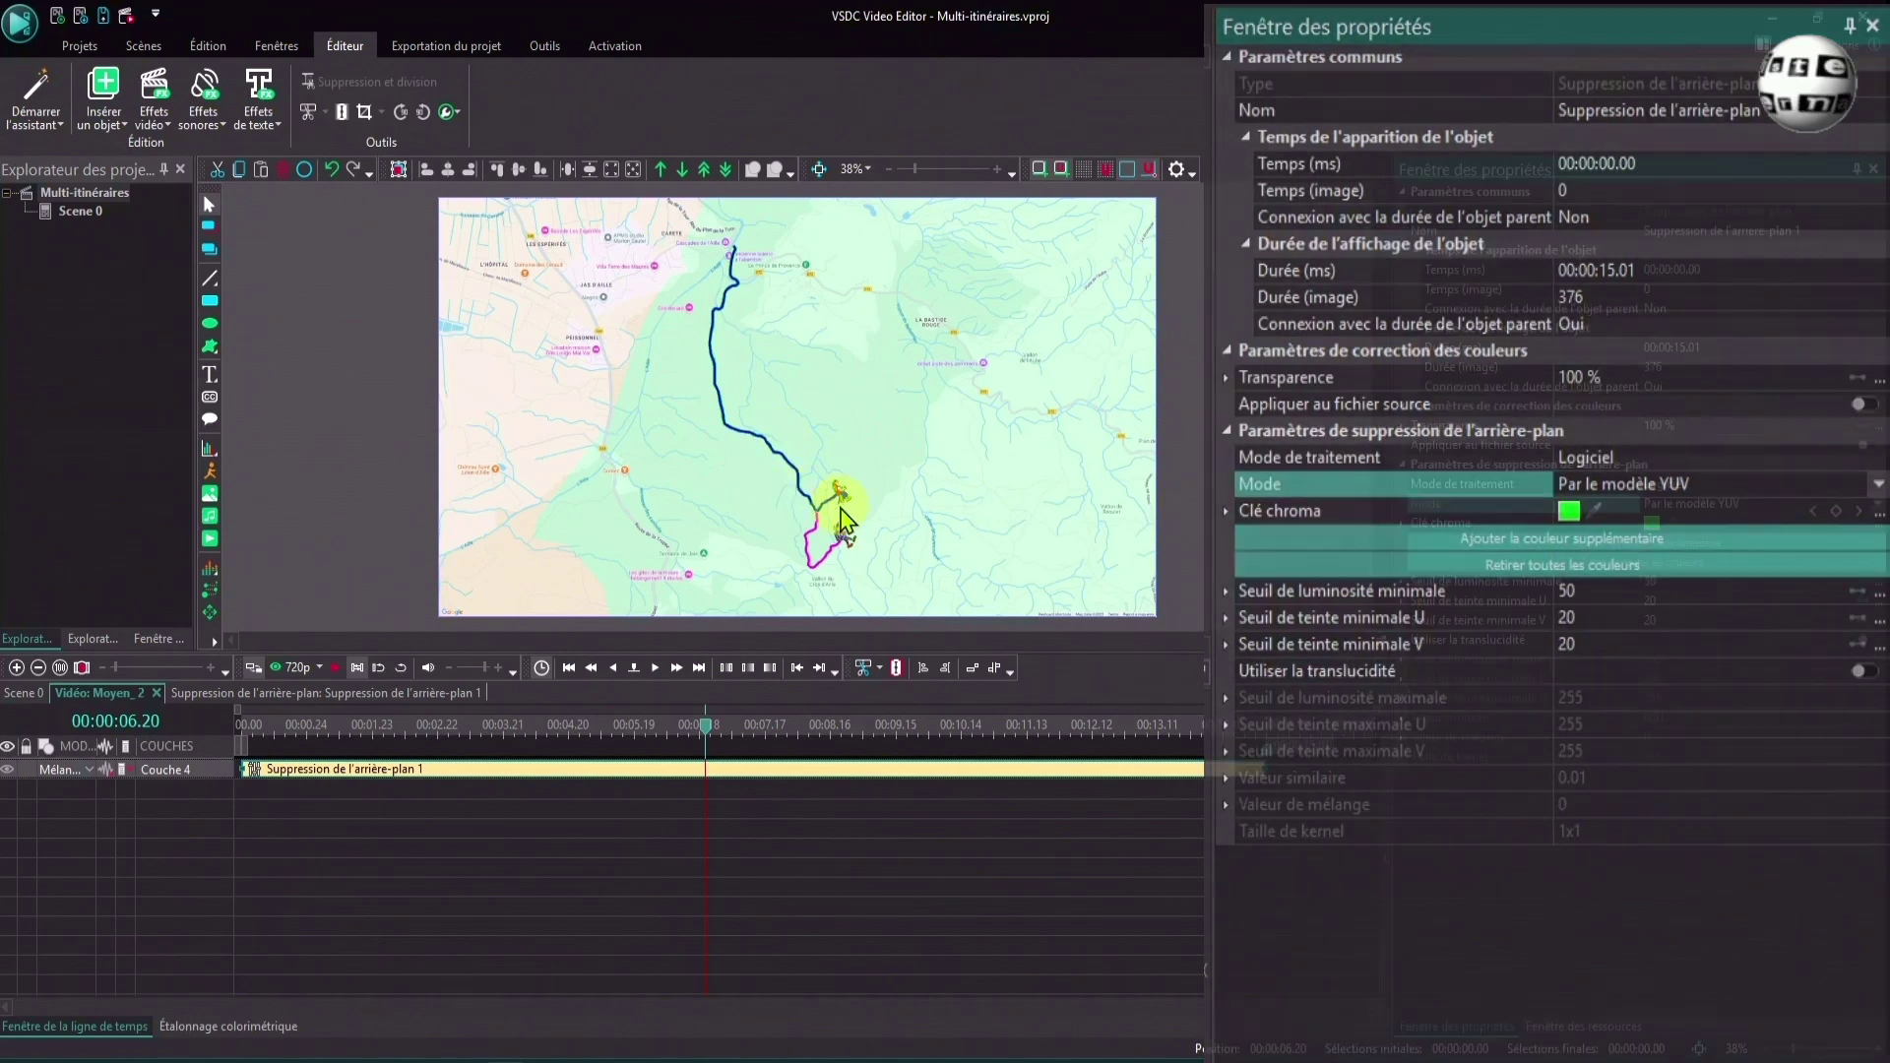
{"action": "key", "text": "Home"}
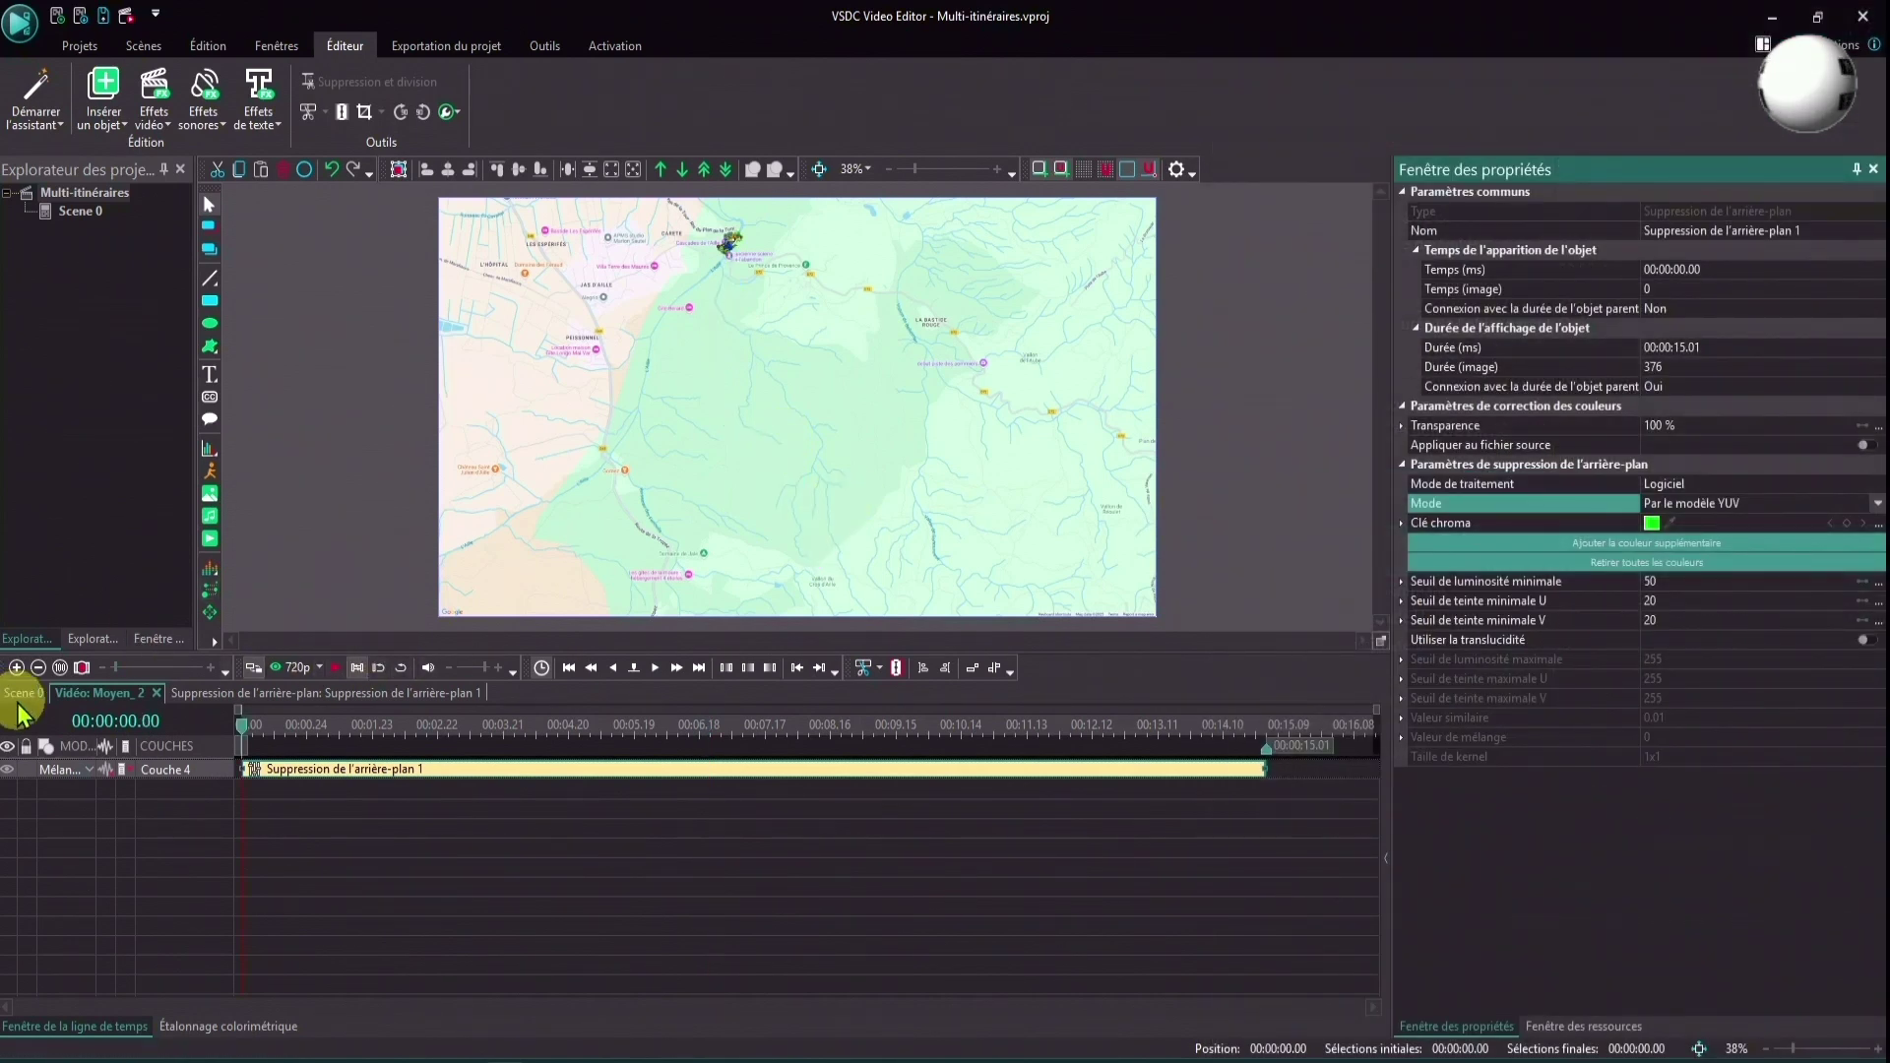
Return to Scene 0 and add Court.mp4 from the Court folder on a layer above the Moyen video.
{"action": "left_click", "coordinate": [22, 694]}
{"action": "left_click", "coordinate": [209, 538]}
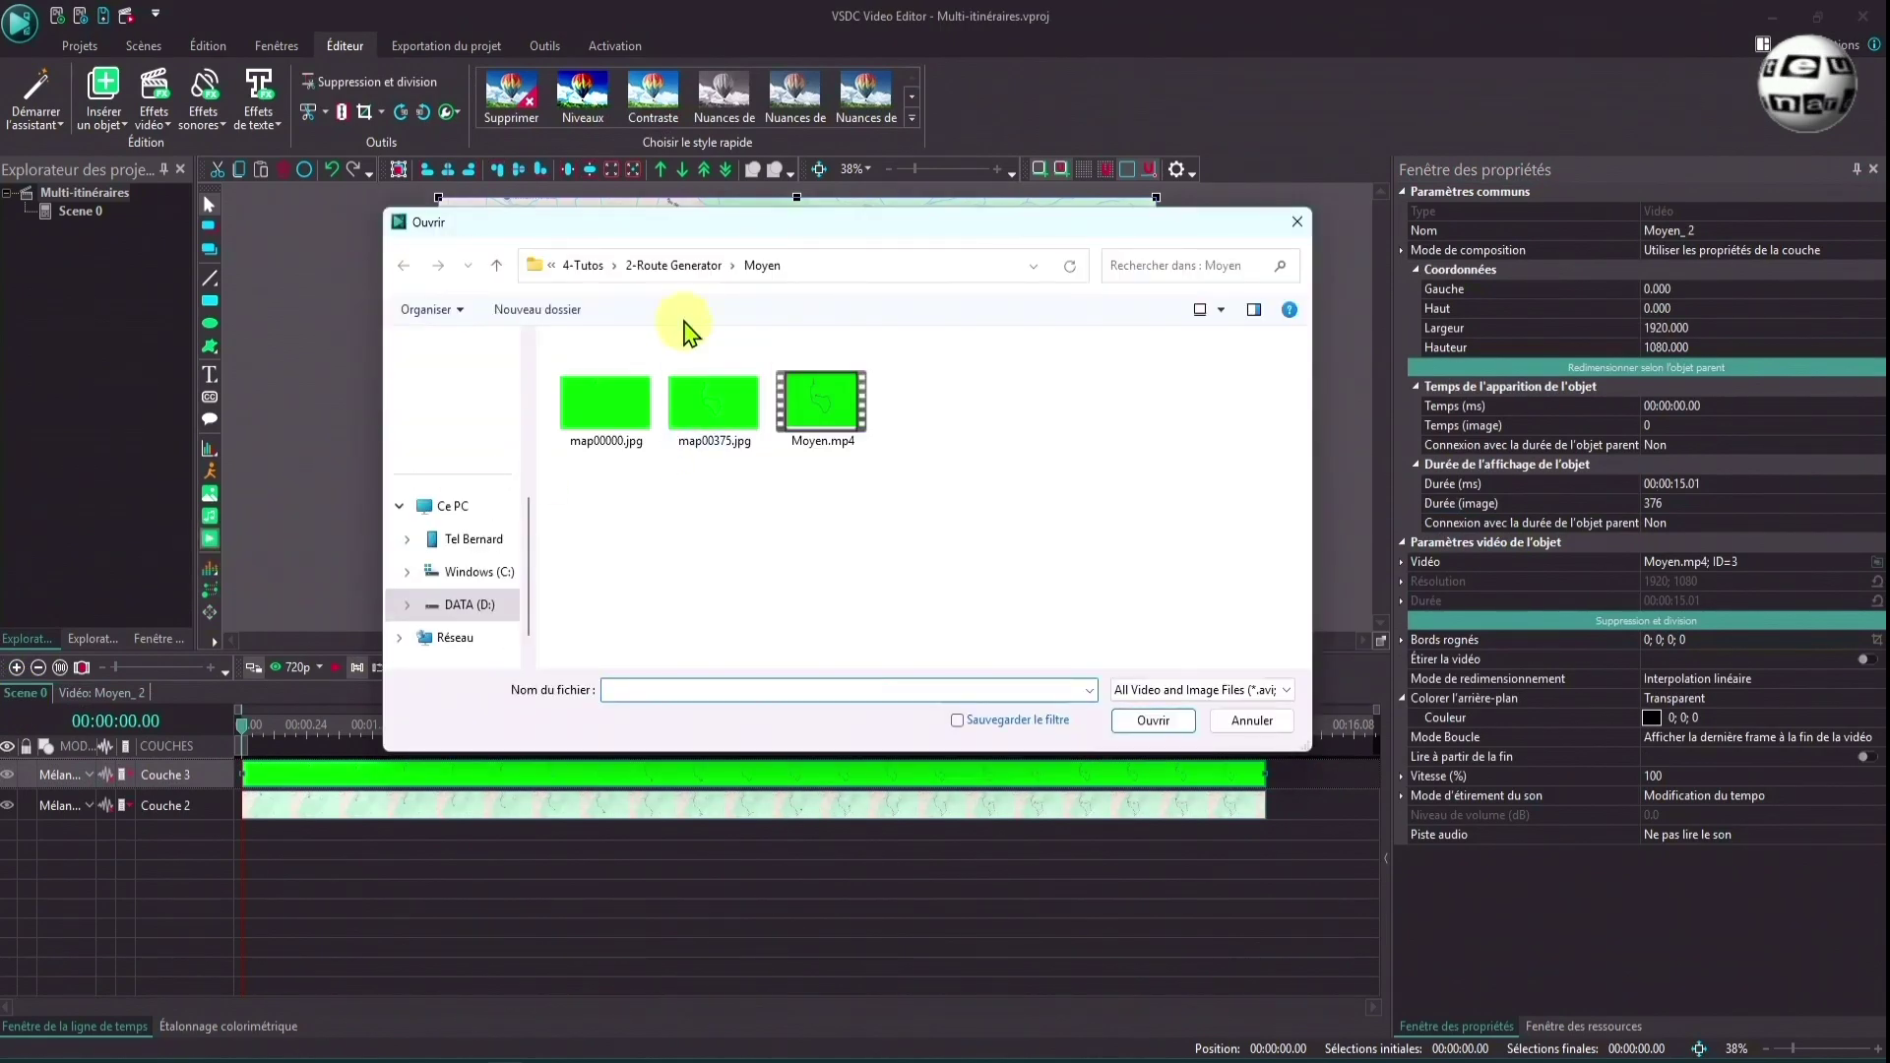
{"action": "left_click", "coordinate": [701, 266]}
{"action": "left_click", "coordinate": [605, 404]}
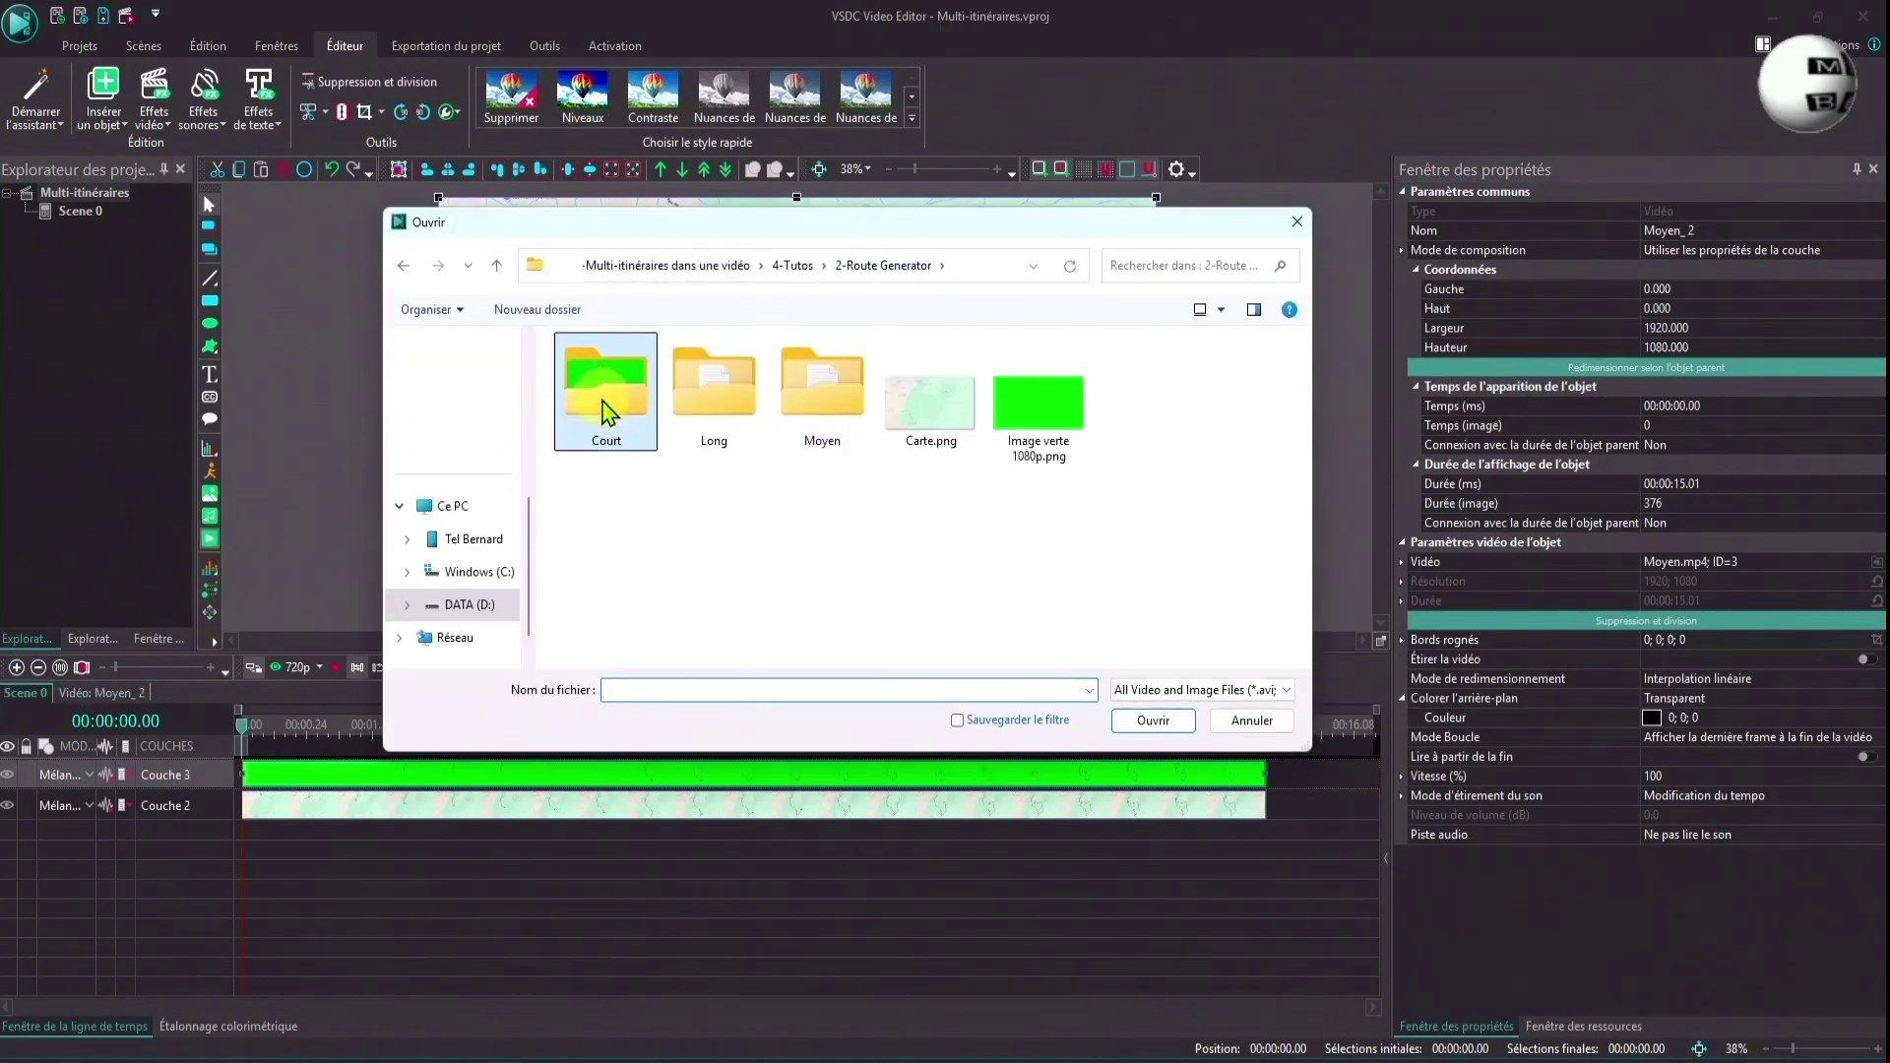
{"action": "double_click", "coordinate": [605, 404]}
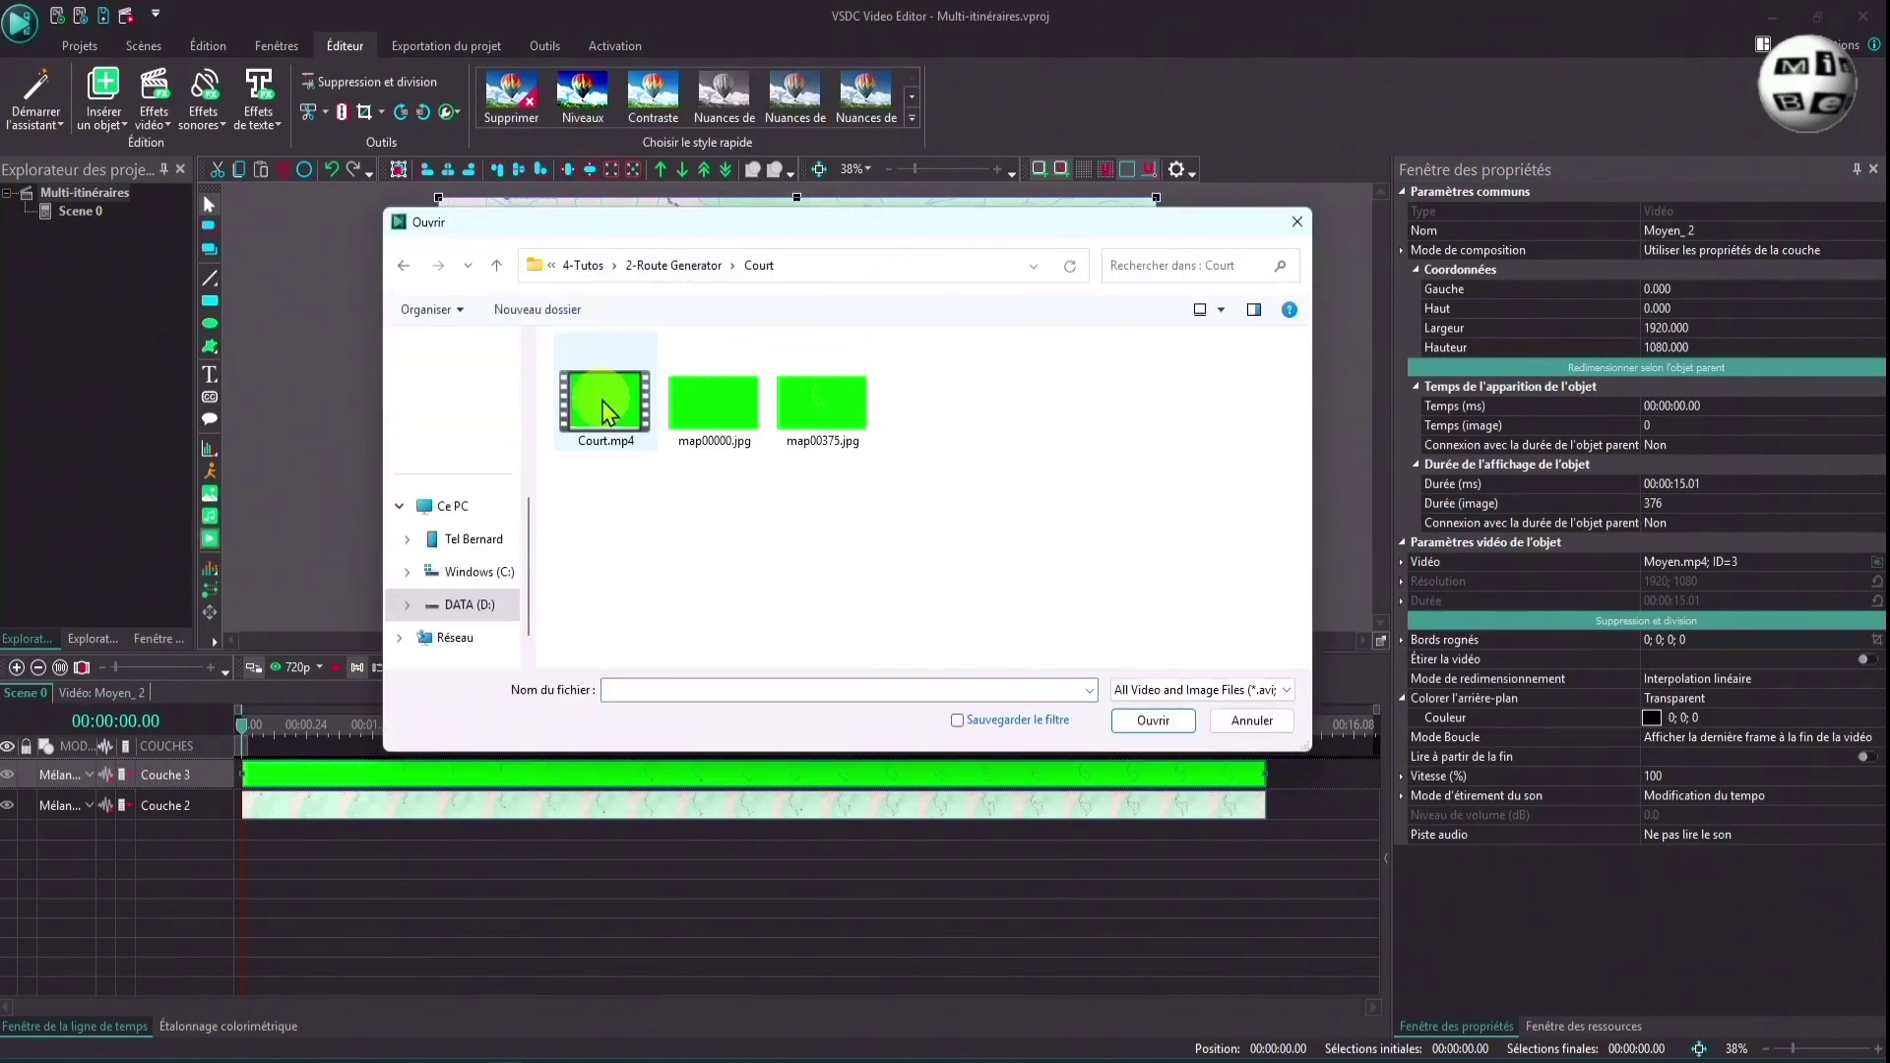
{"action": "double_click", "coordinate": [816, 418]}
{"action": "left_click", "coordinate": [1125, 637]}
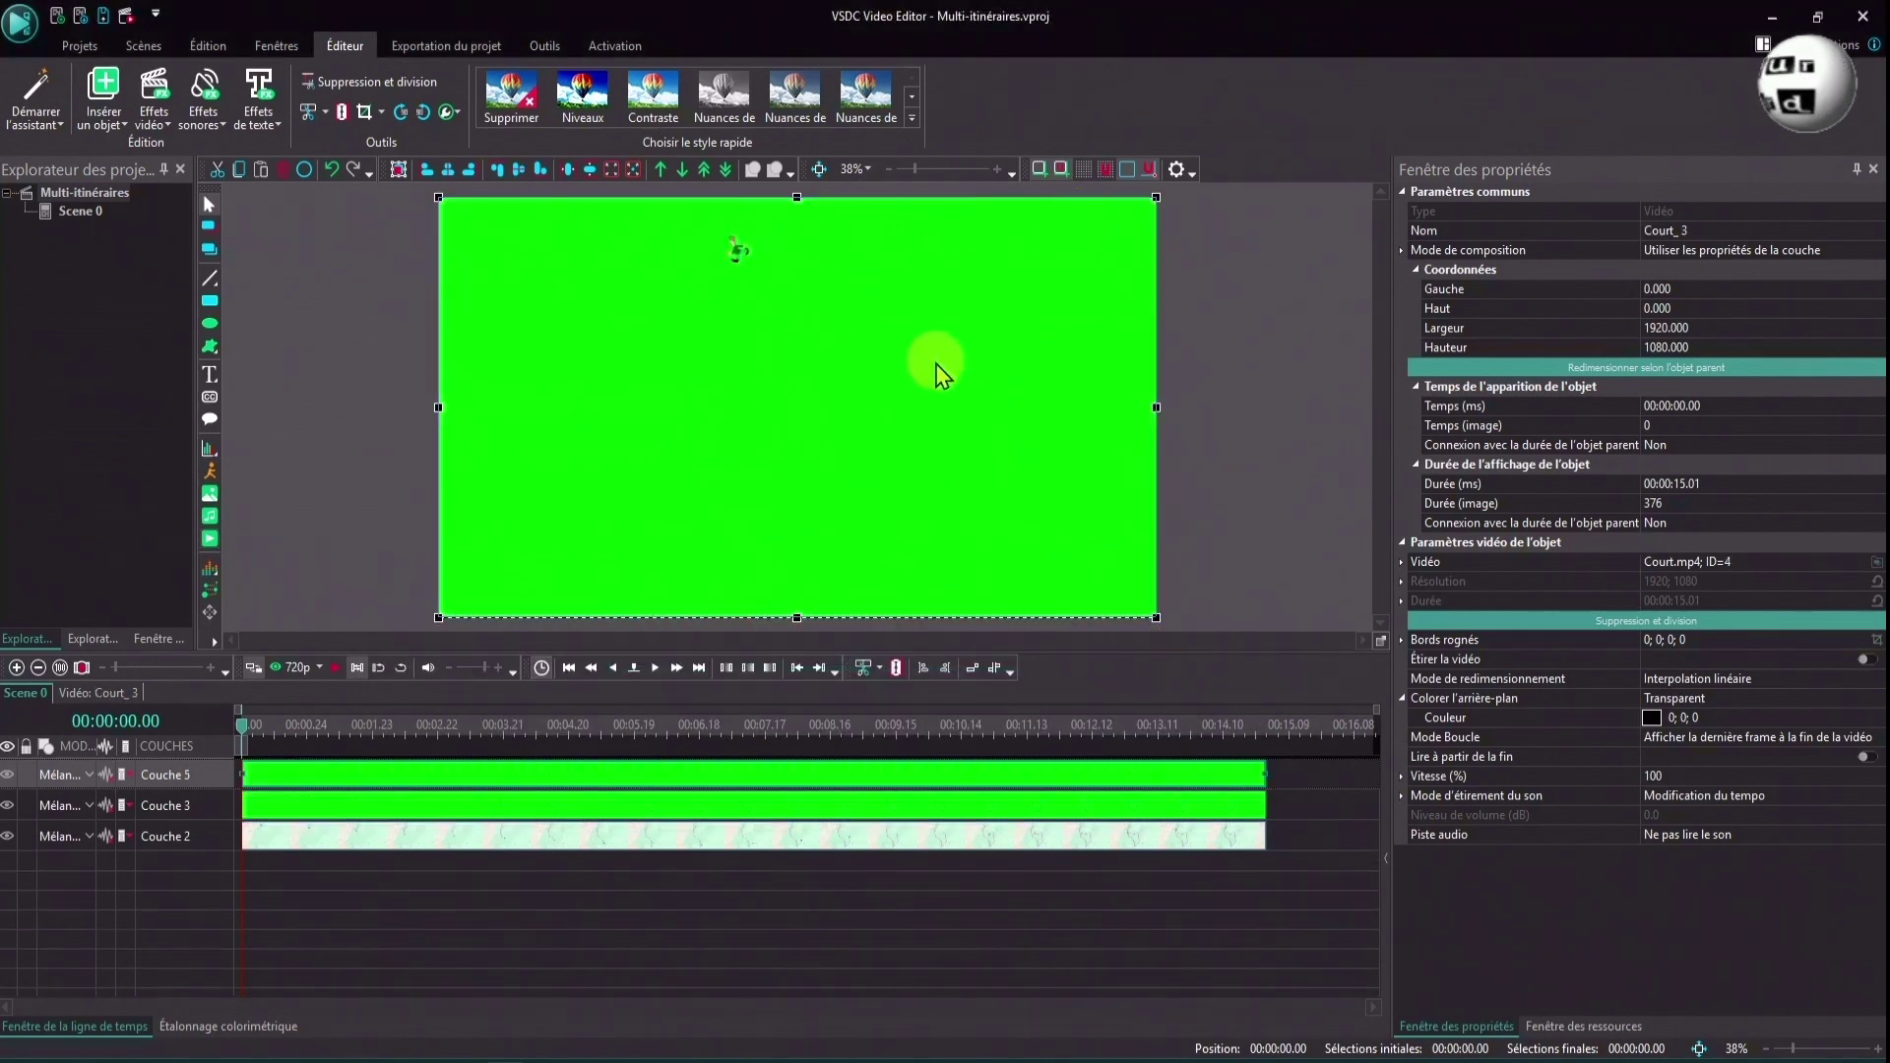
Apply the Suppression de l'arrière-plan effect to the Court video for the full parent duration and preview Scene 0 with all three routes.
{"action": "left_click", "coordinate": [154, 97]}
{"action": "mouse_move", "coordinate": [236, 301]}
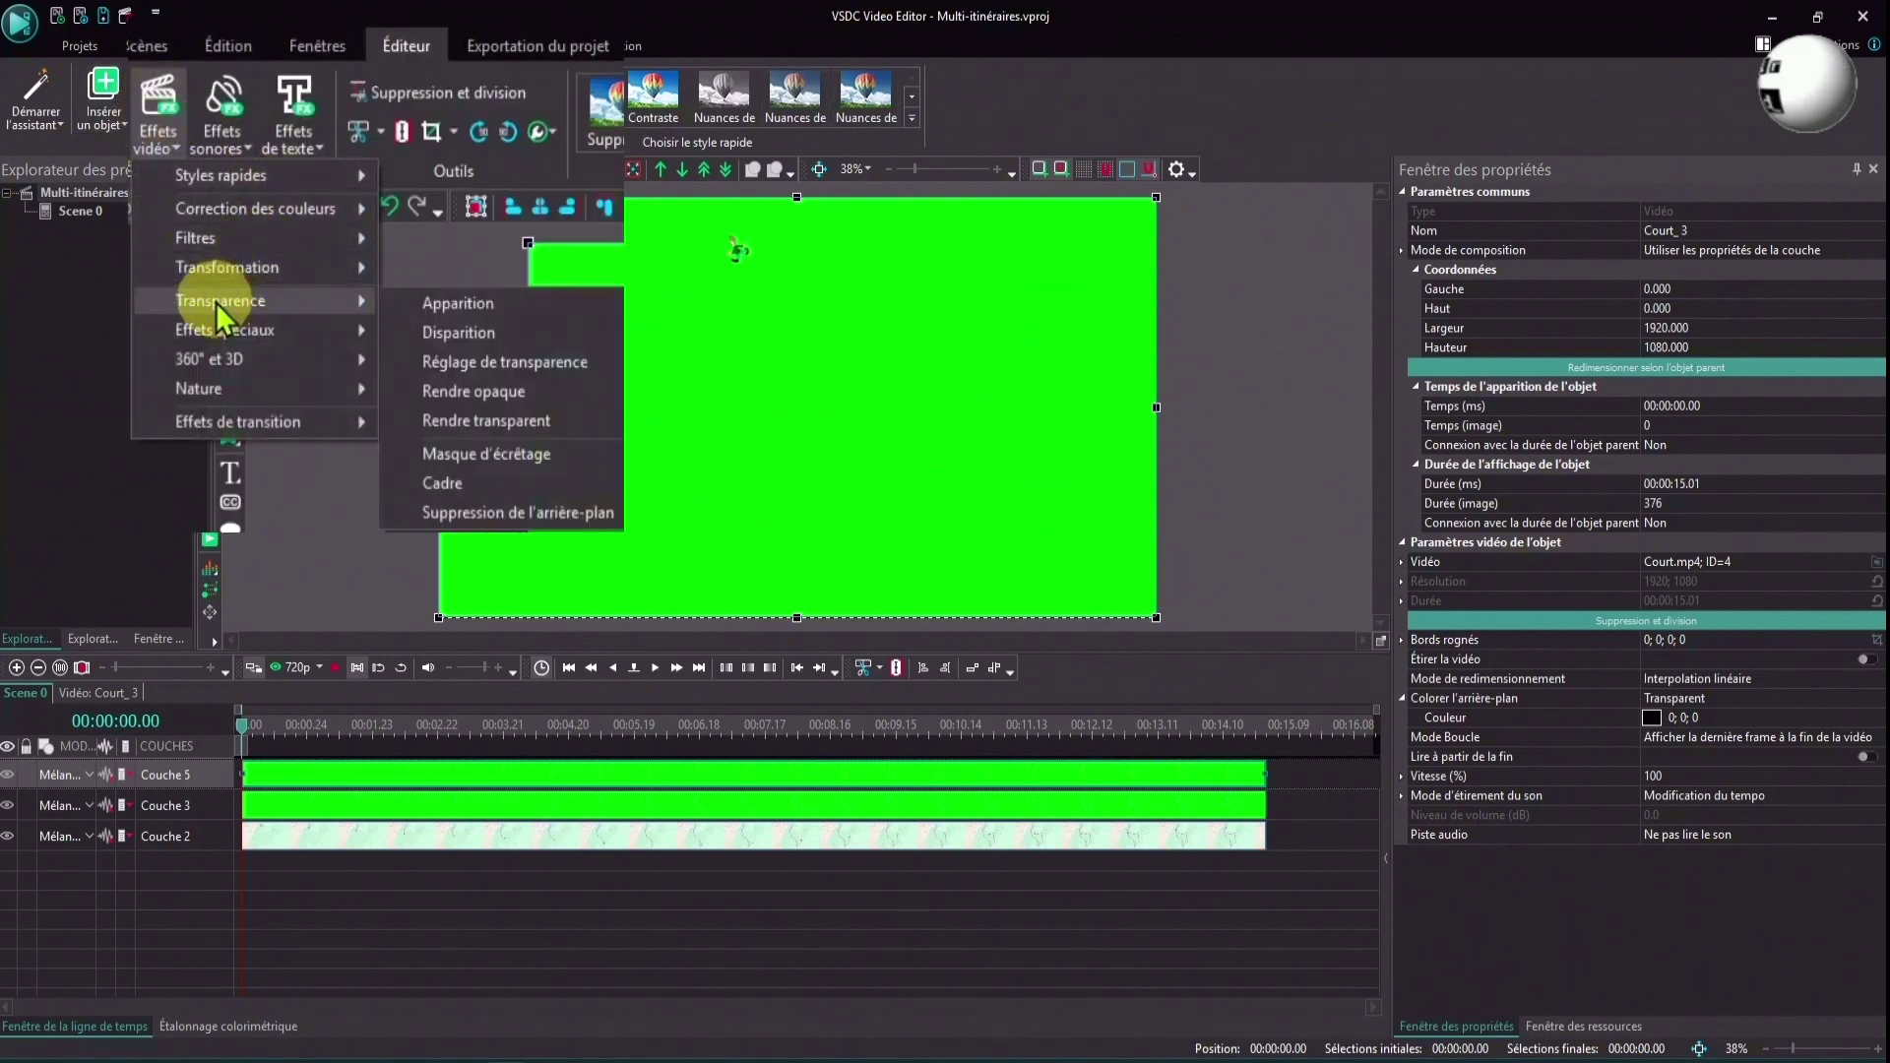
{"action": "left_click", "coordinate": [618, 505]}
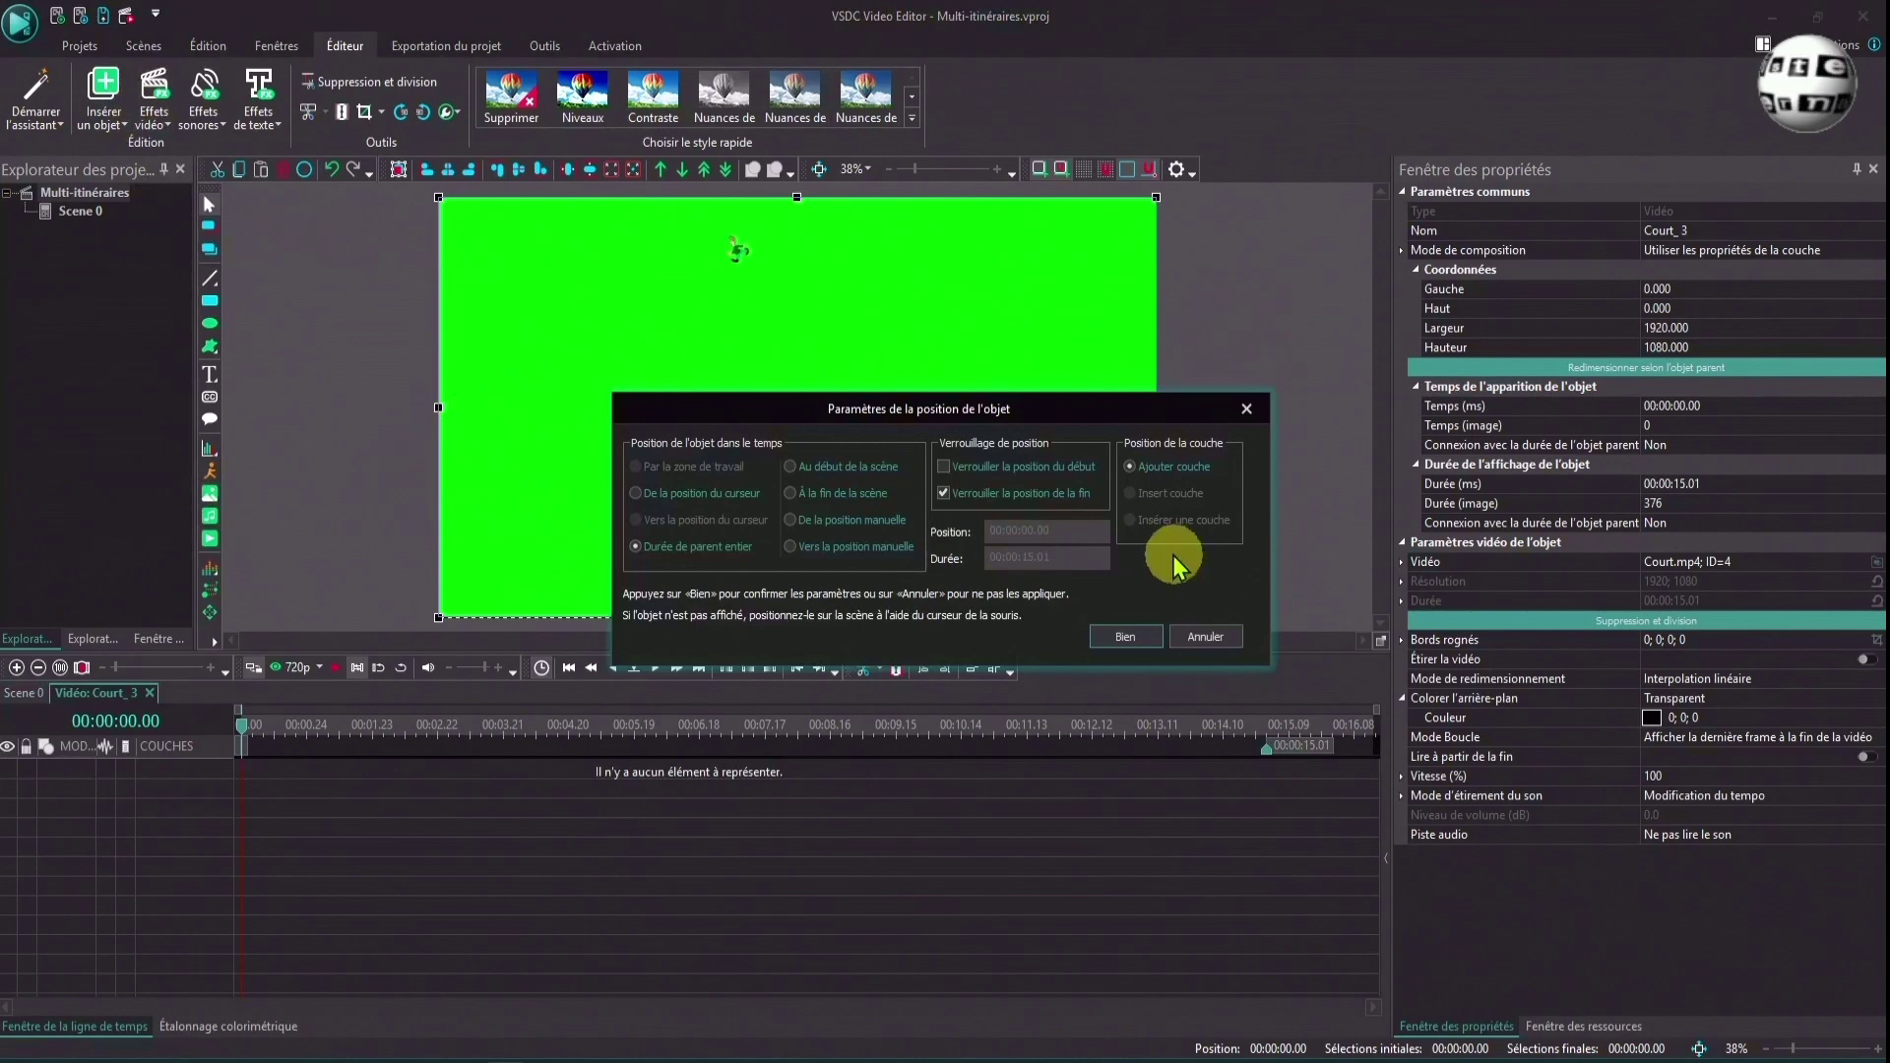
{"action": "left_click", "coordinate": [1119, 634]}
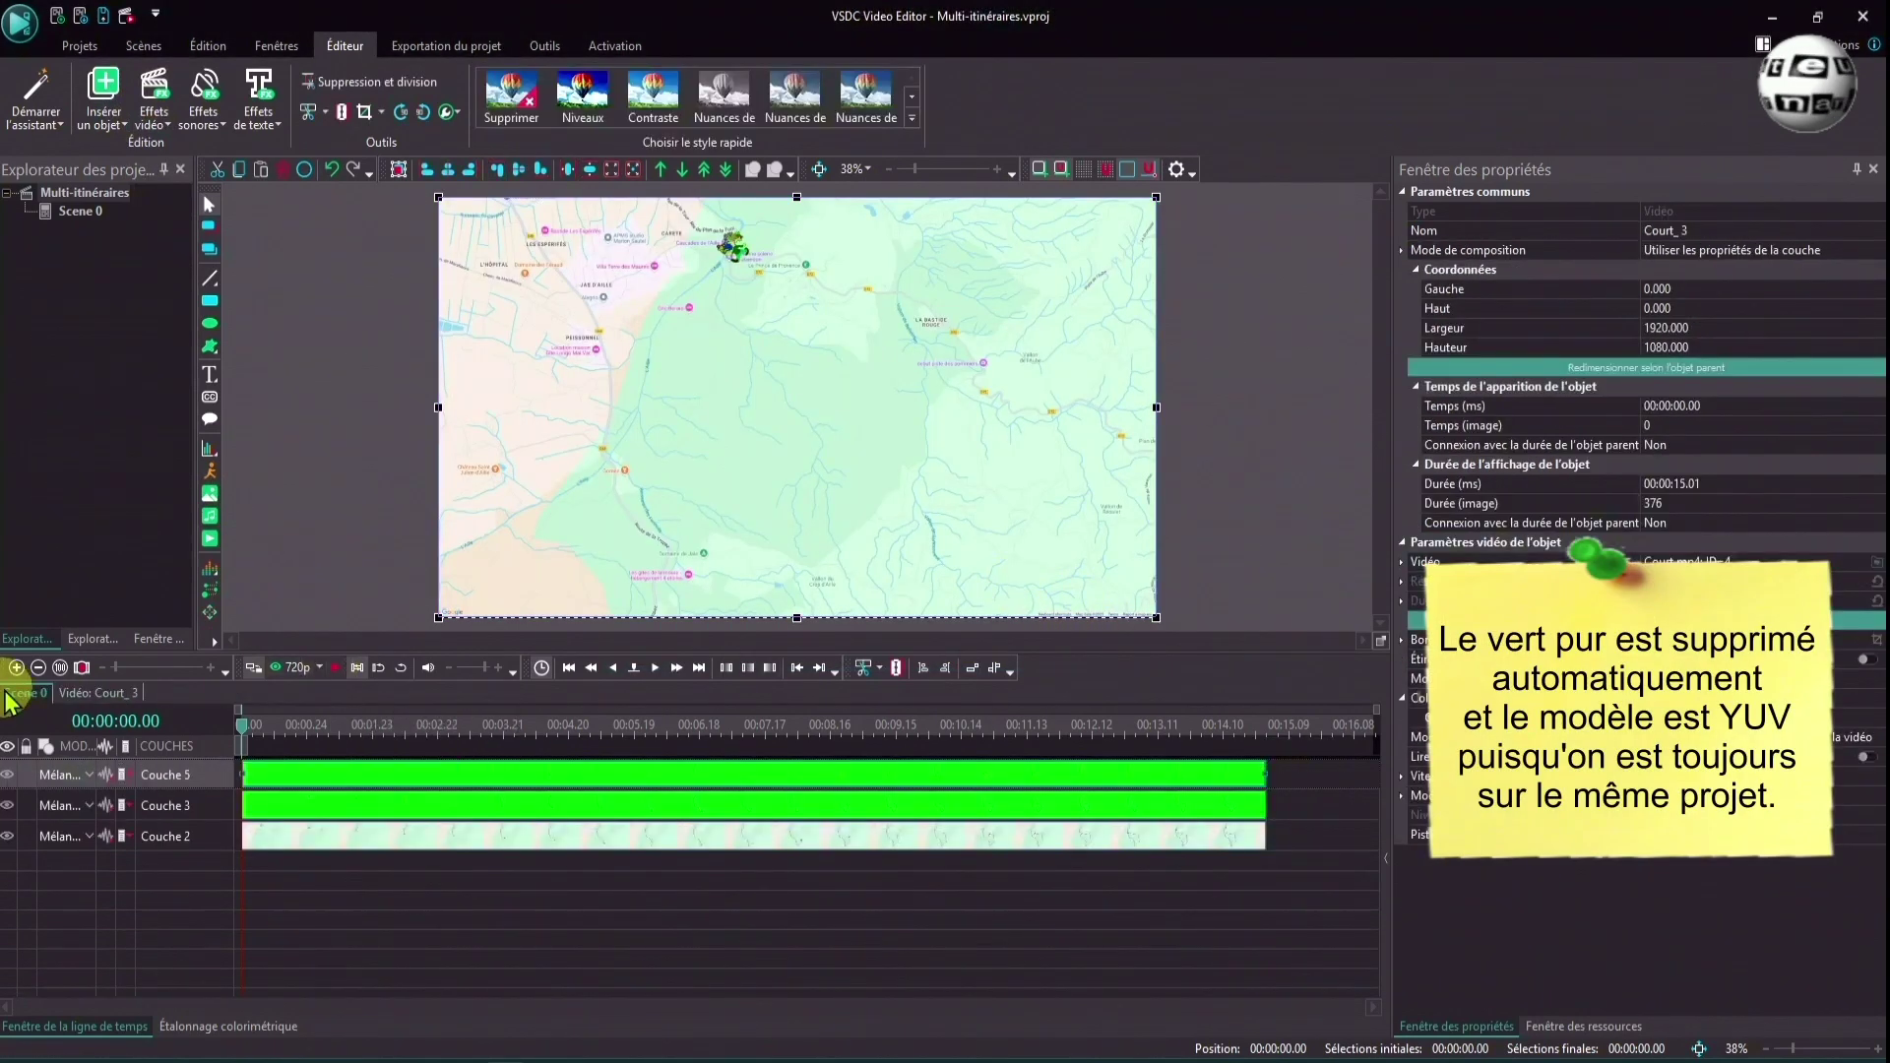
{"action": "left_click", "coordinate": [336, 669]}
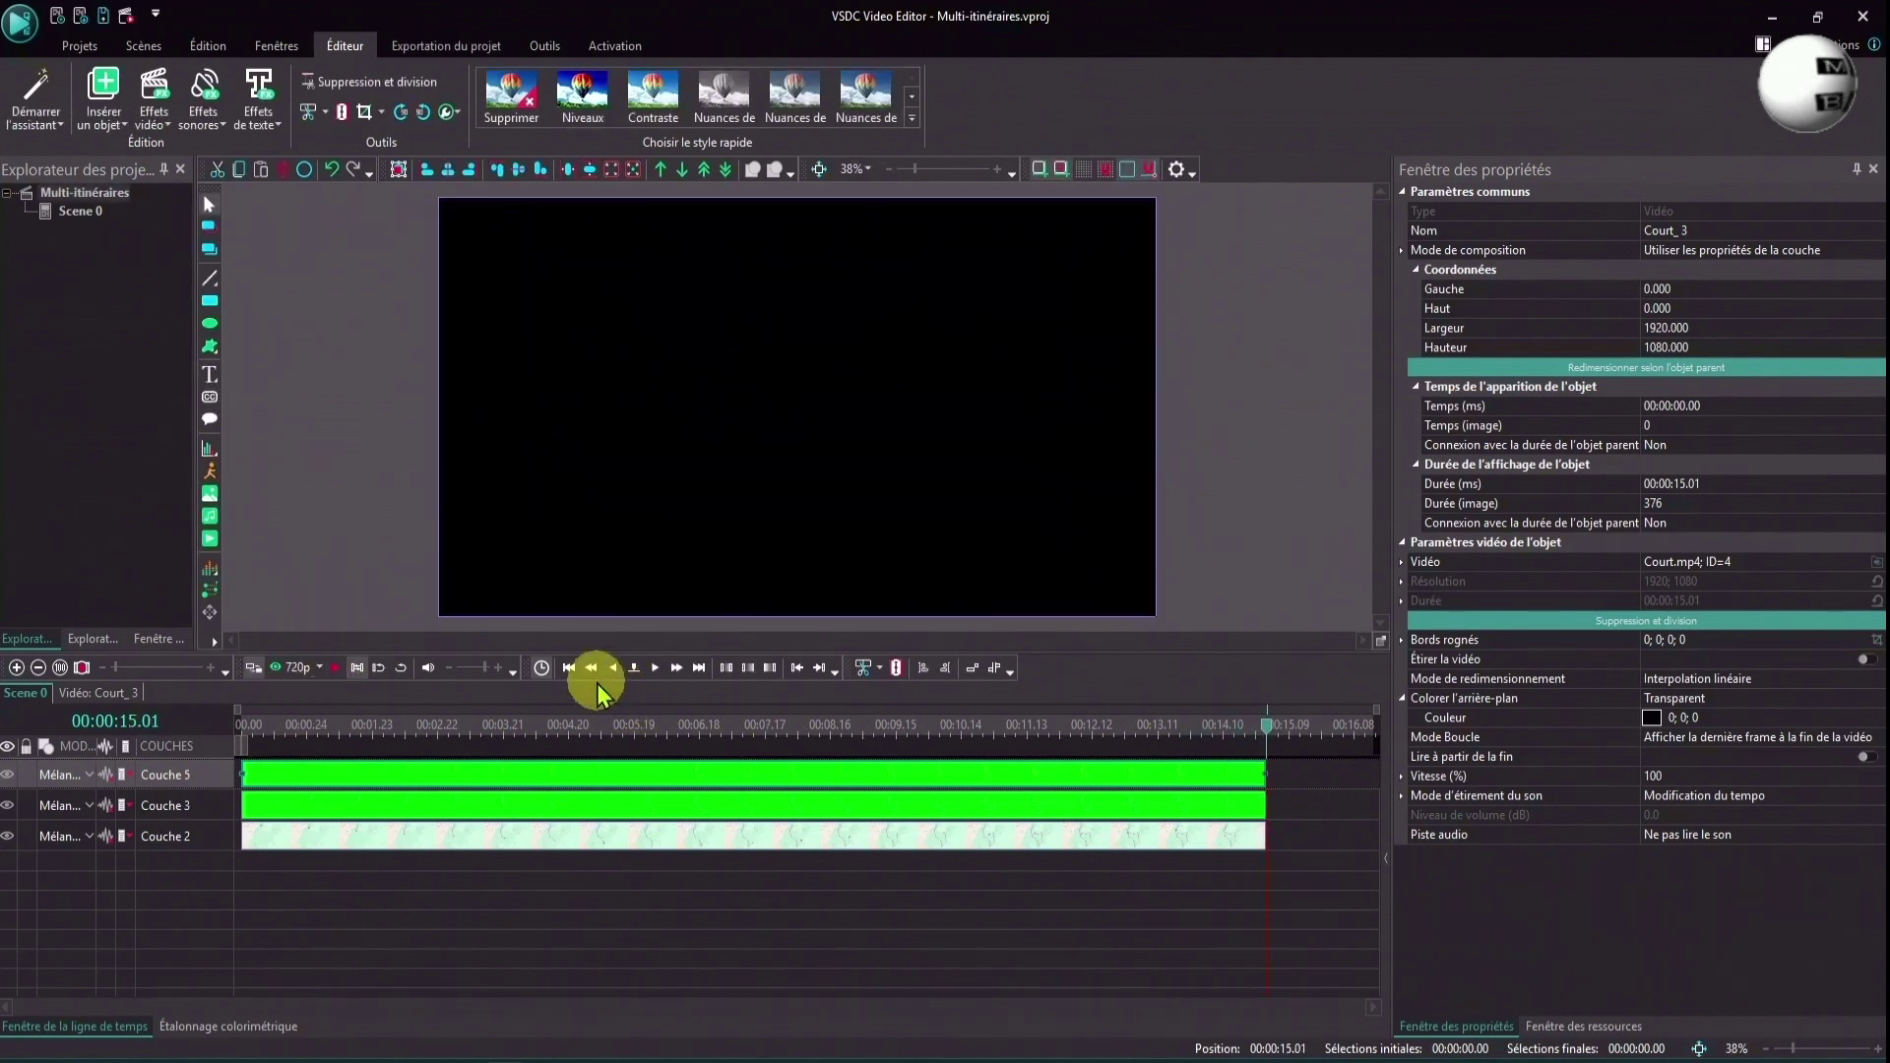
{"action": "left_click", "coordinate": [565, 668]}
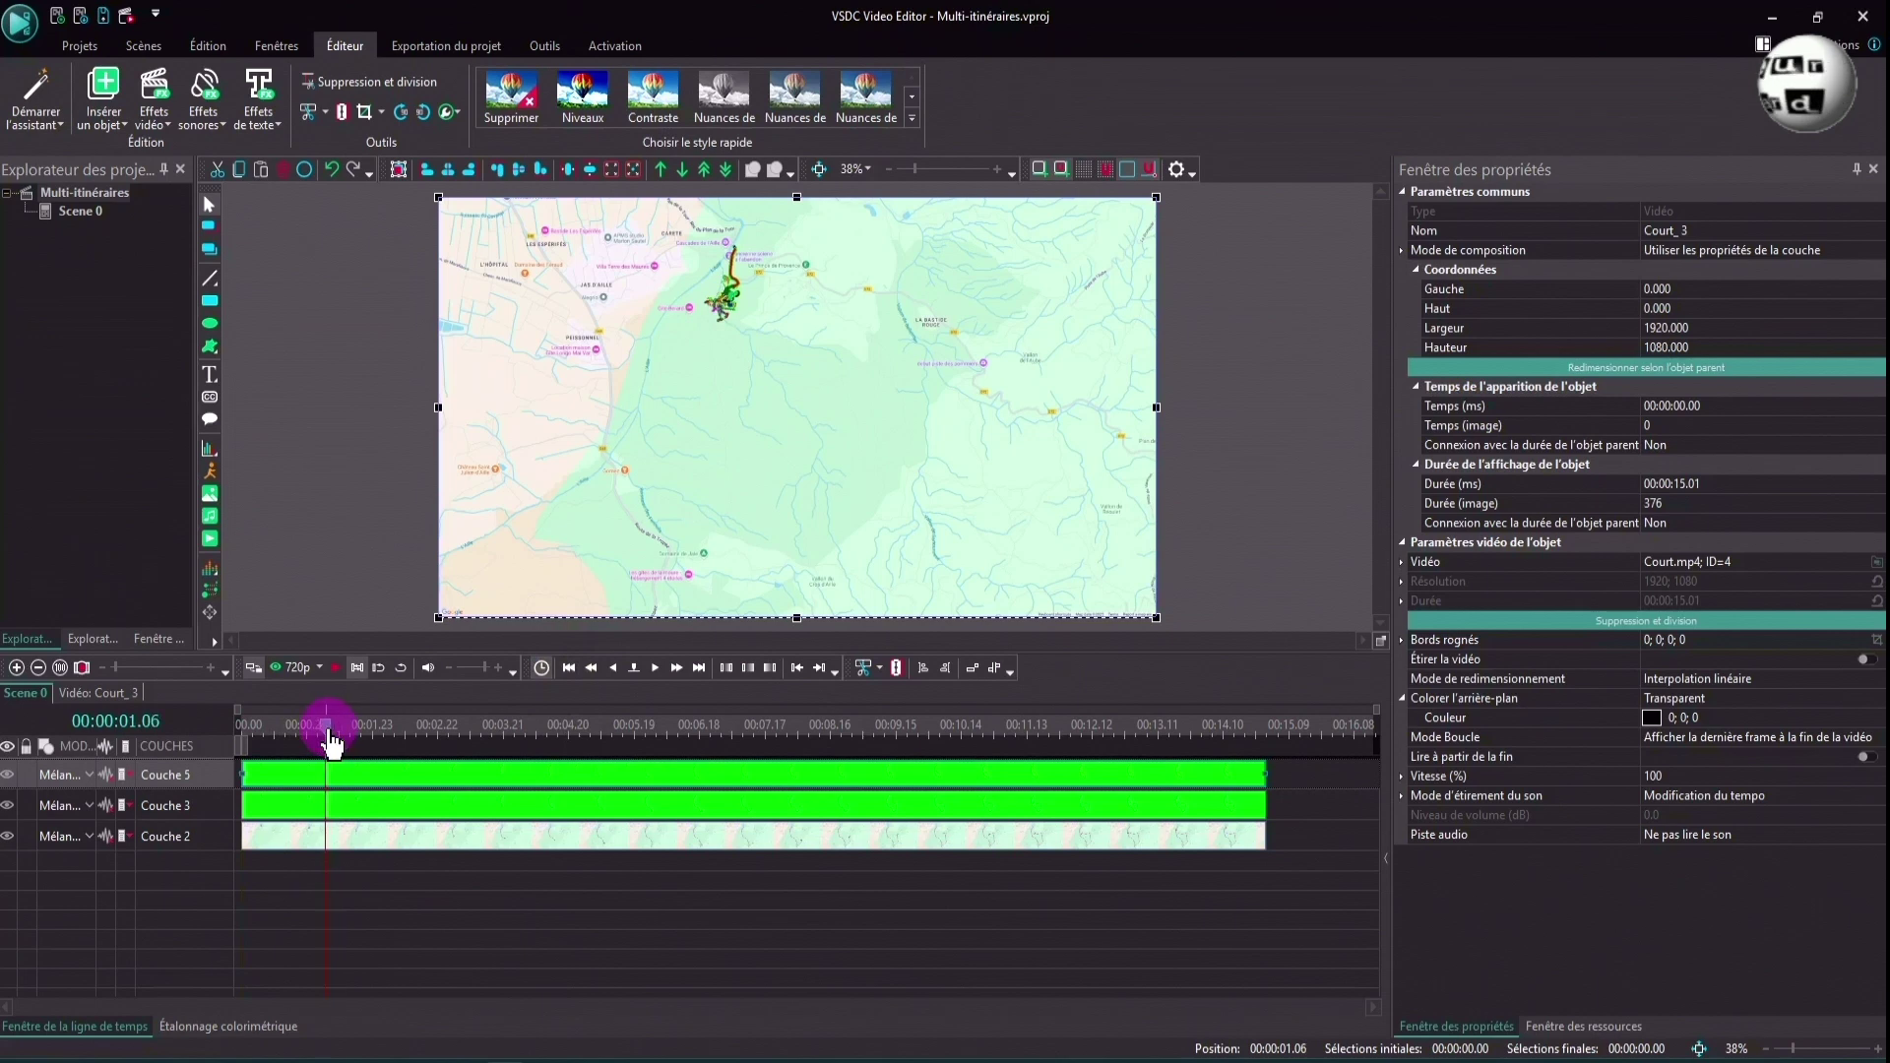
Stagger the route videos by shifting the Moyen clip's start to 00:00:01.00 and the Court clip's start to 00:00:01.24.
{"action": "left_click_drag", "start_coordinate": [314, 740], "coordinate": [312, 743]}
{"action": "left_click_drag", "start_coordinate": [338, 814], "coordinate": [385, 805]}
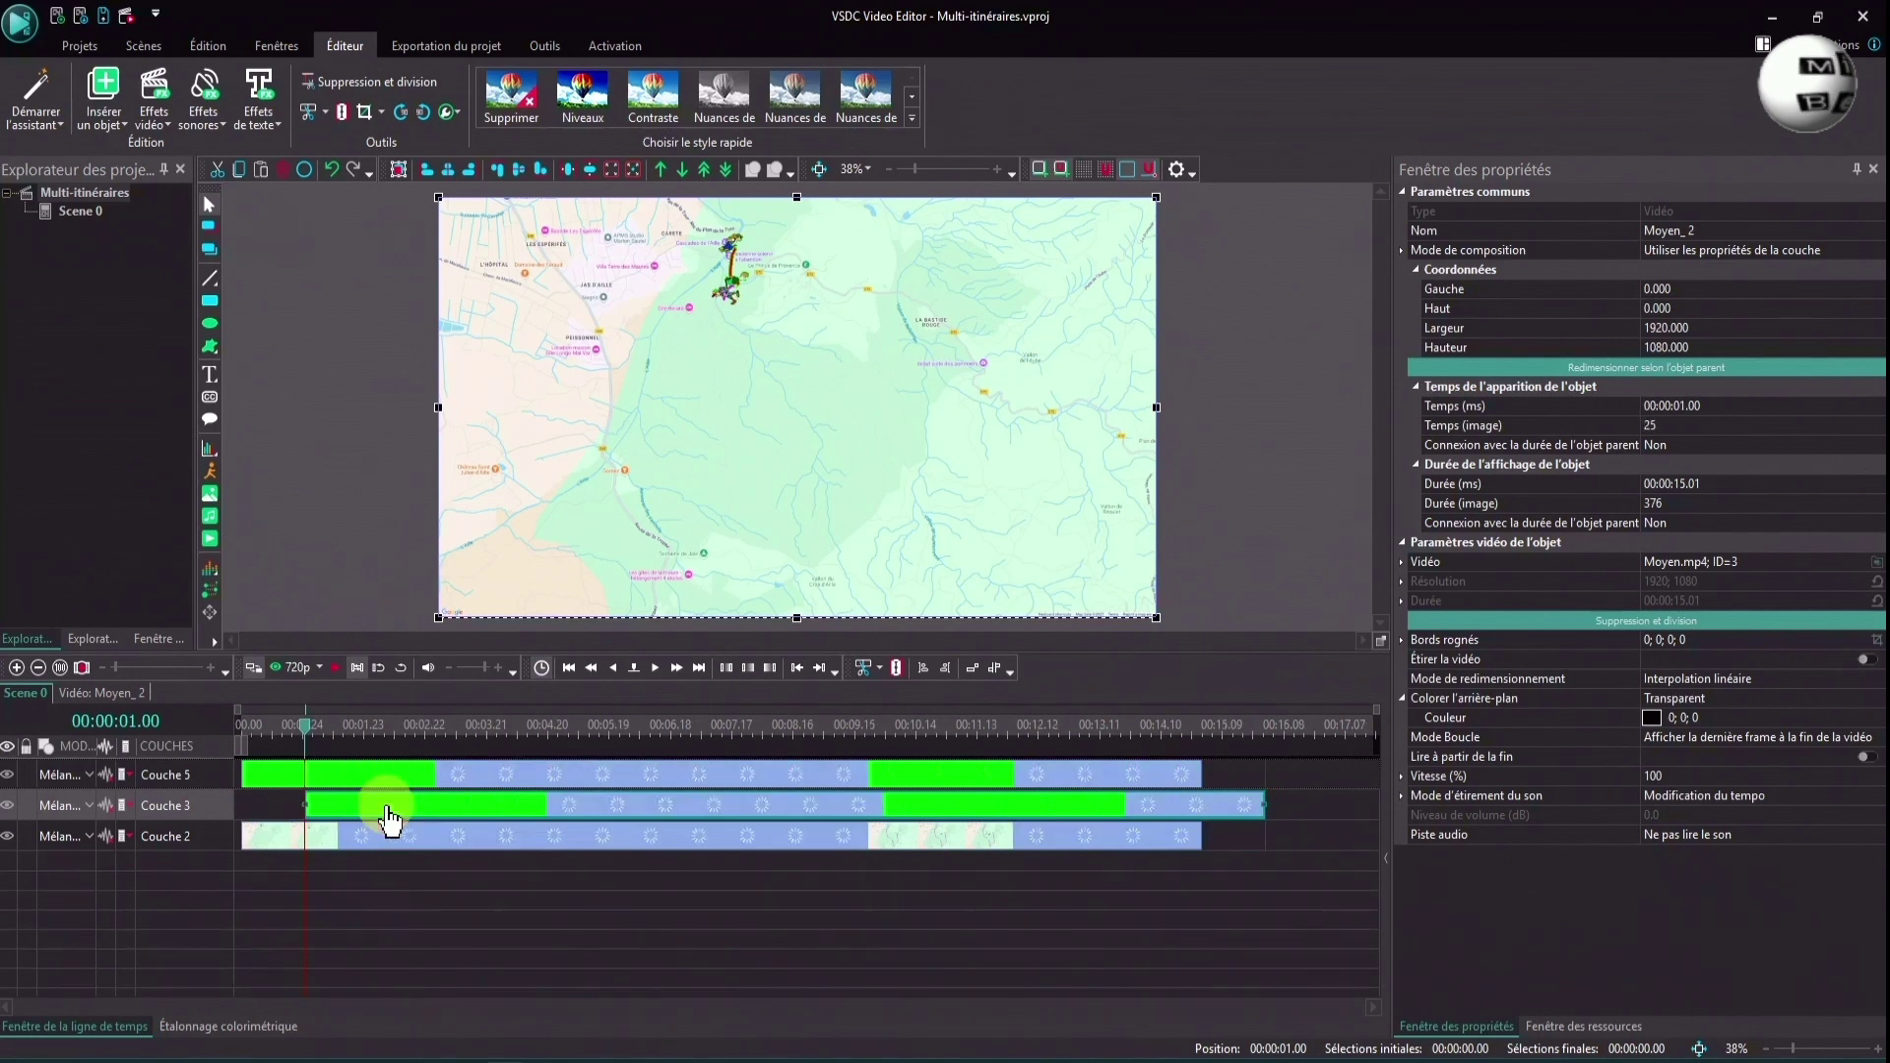
{"action": "left_click", "coordinate": [377, 729]}
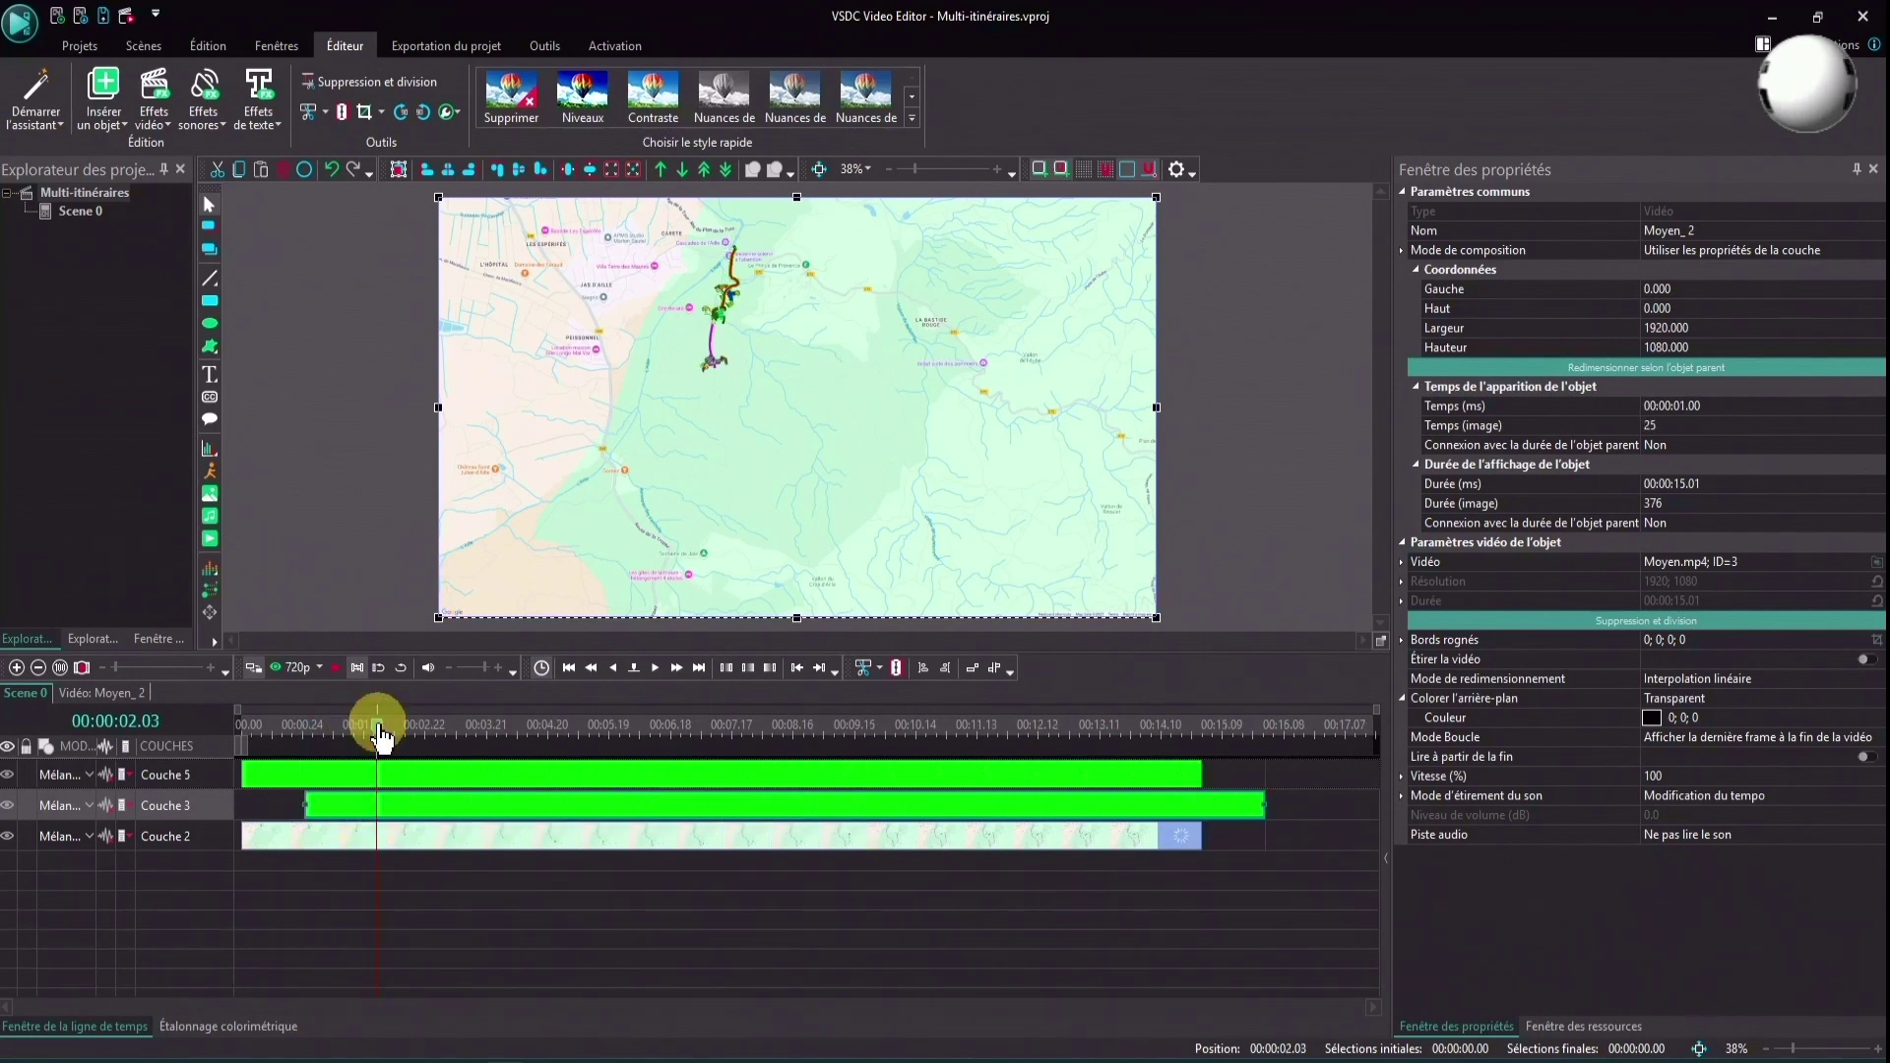
{"action": "left_click_drag", "start_coordinate": [440, 778], "coordinate": [552, 772]}
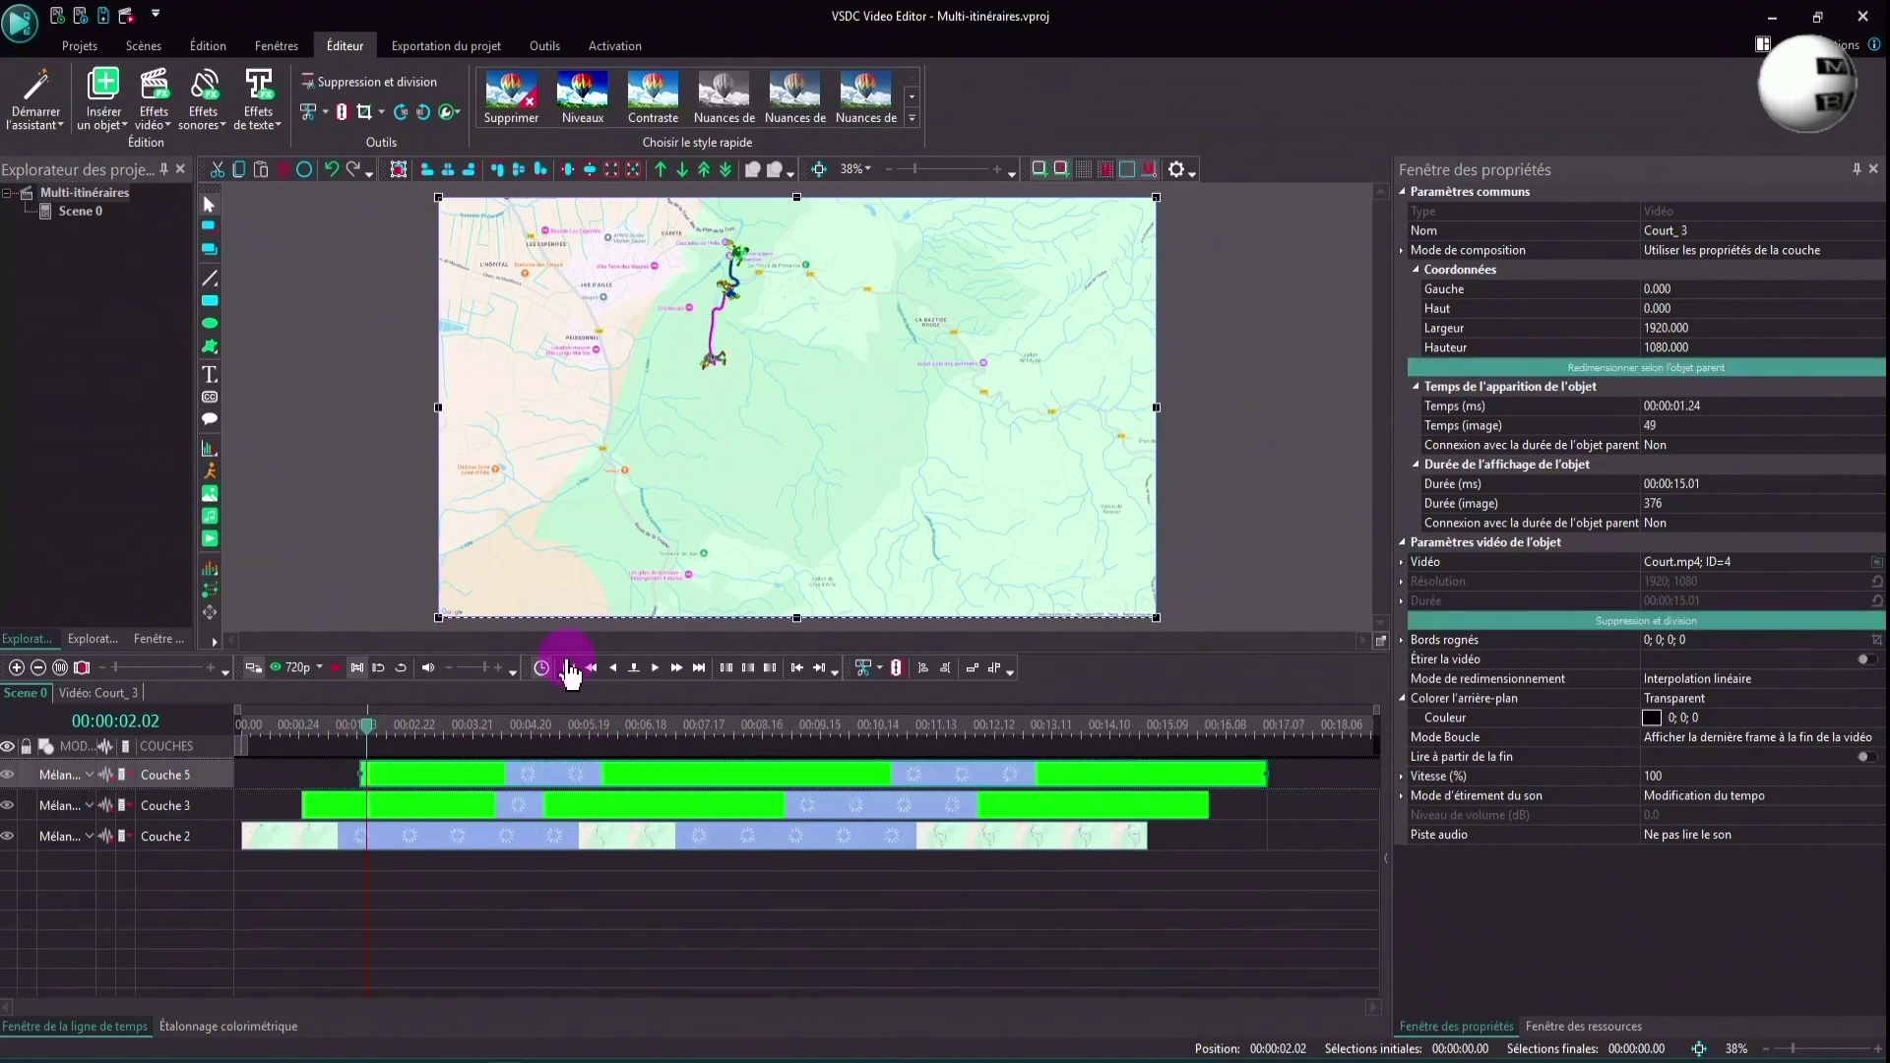
Preview the staggered routes from the start and examine the frames after the Long, Moyen and Court clips end.
{"action": "left_click", "coordinate": [569, 670]}
{"action": "left_click", "coordinate": [335, 668]}
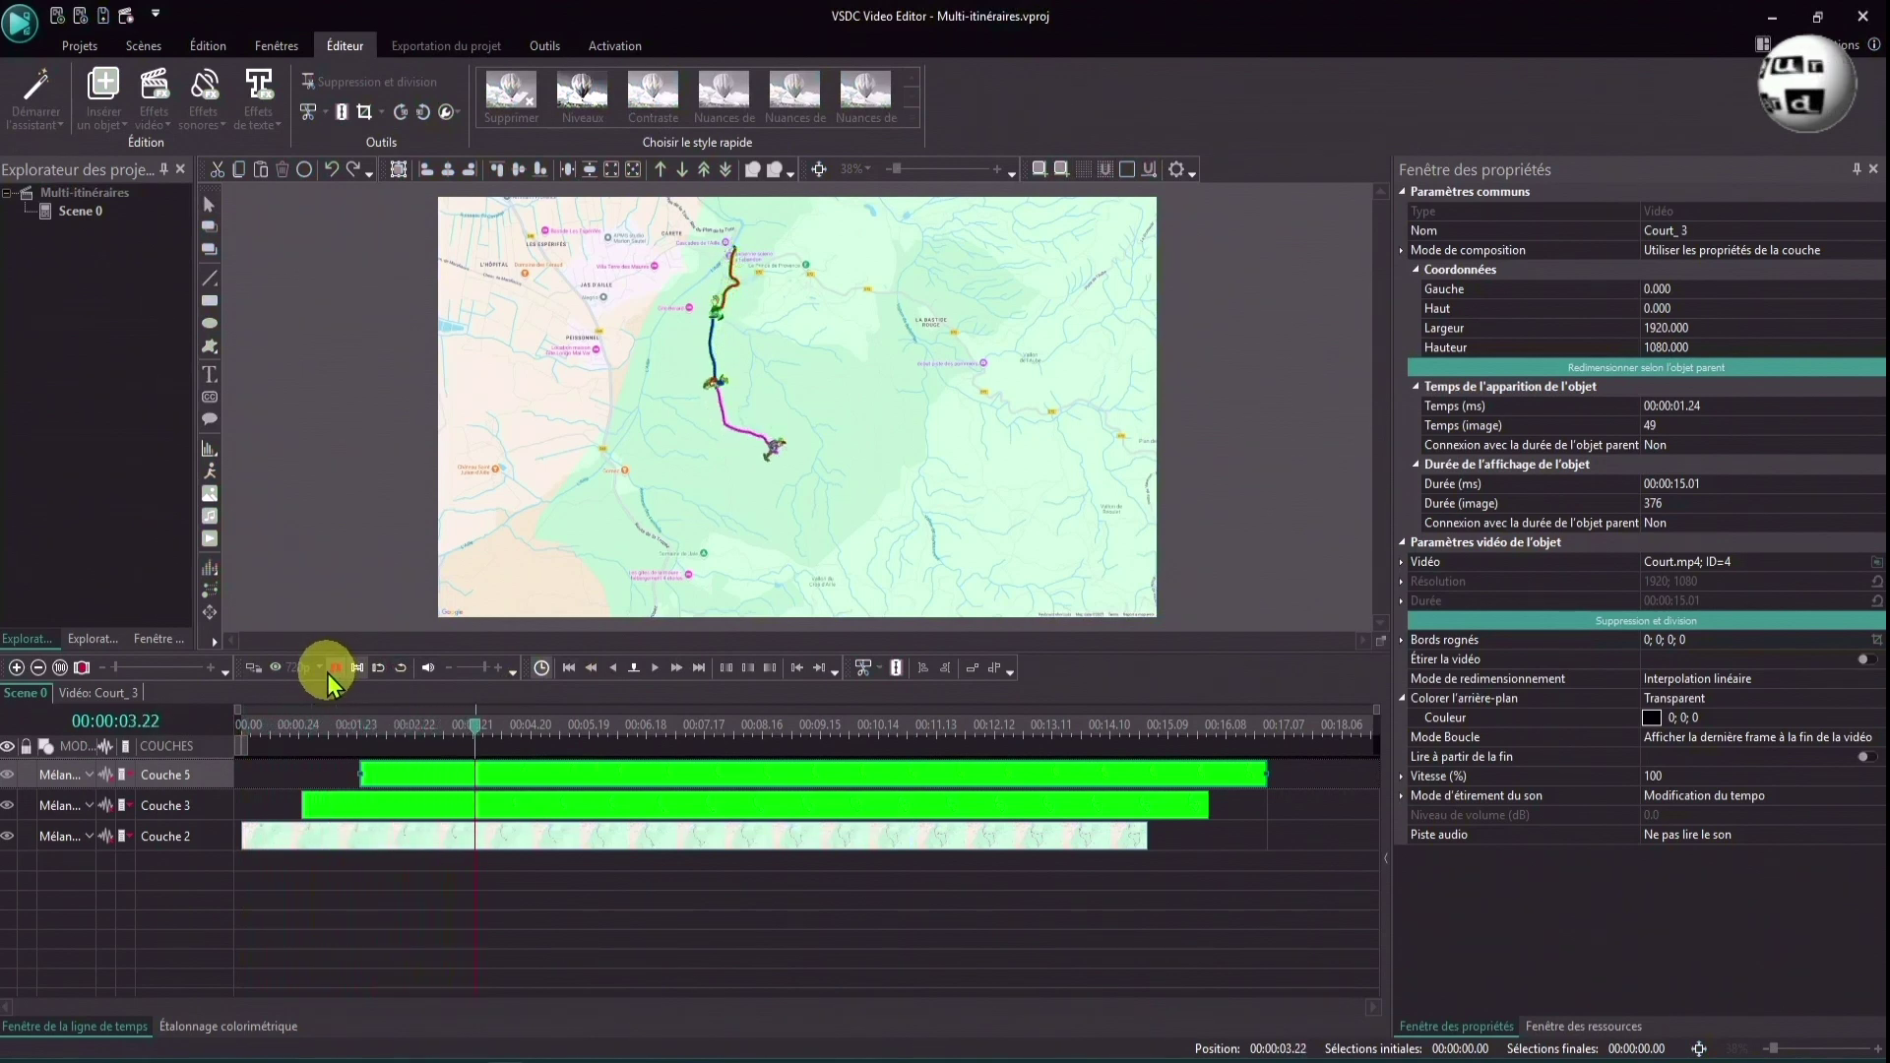
{"action": "left_click", "coordinate": [1280, 845]}
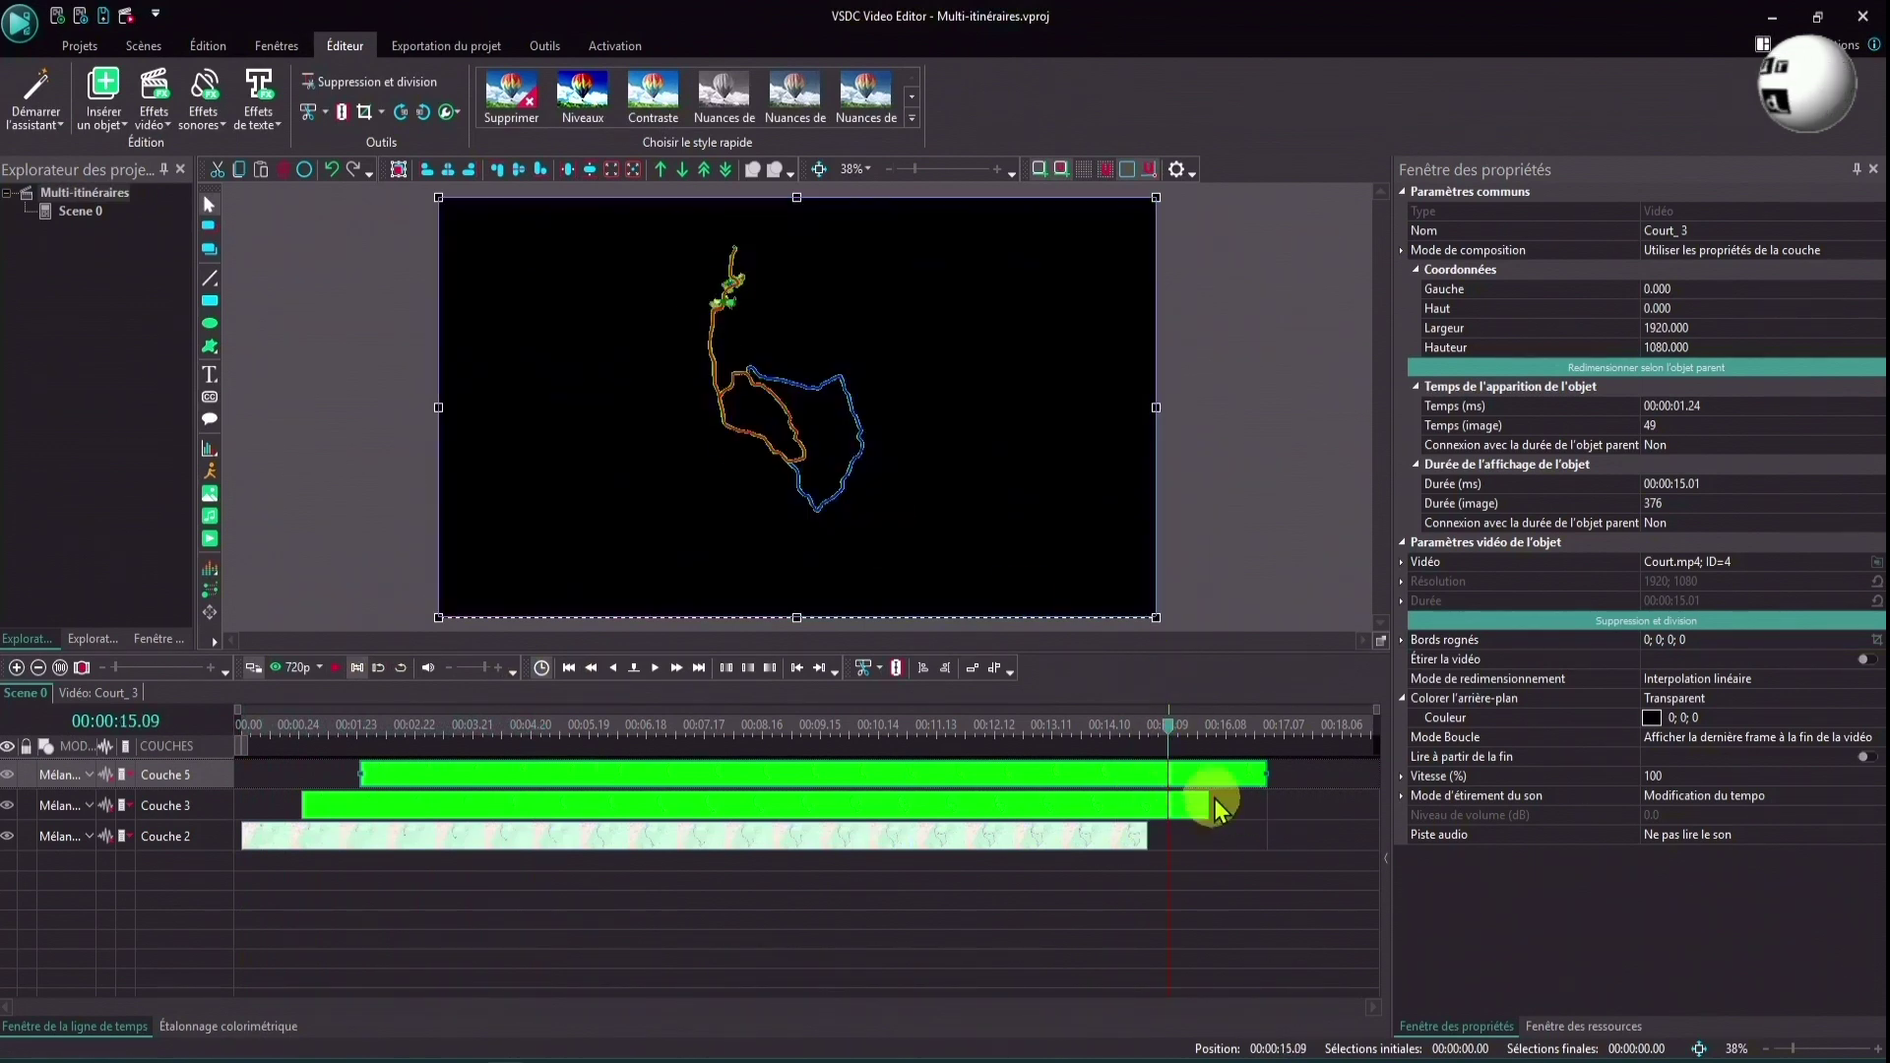
{"action": "left_click", "coordinate": [1238, 736]}
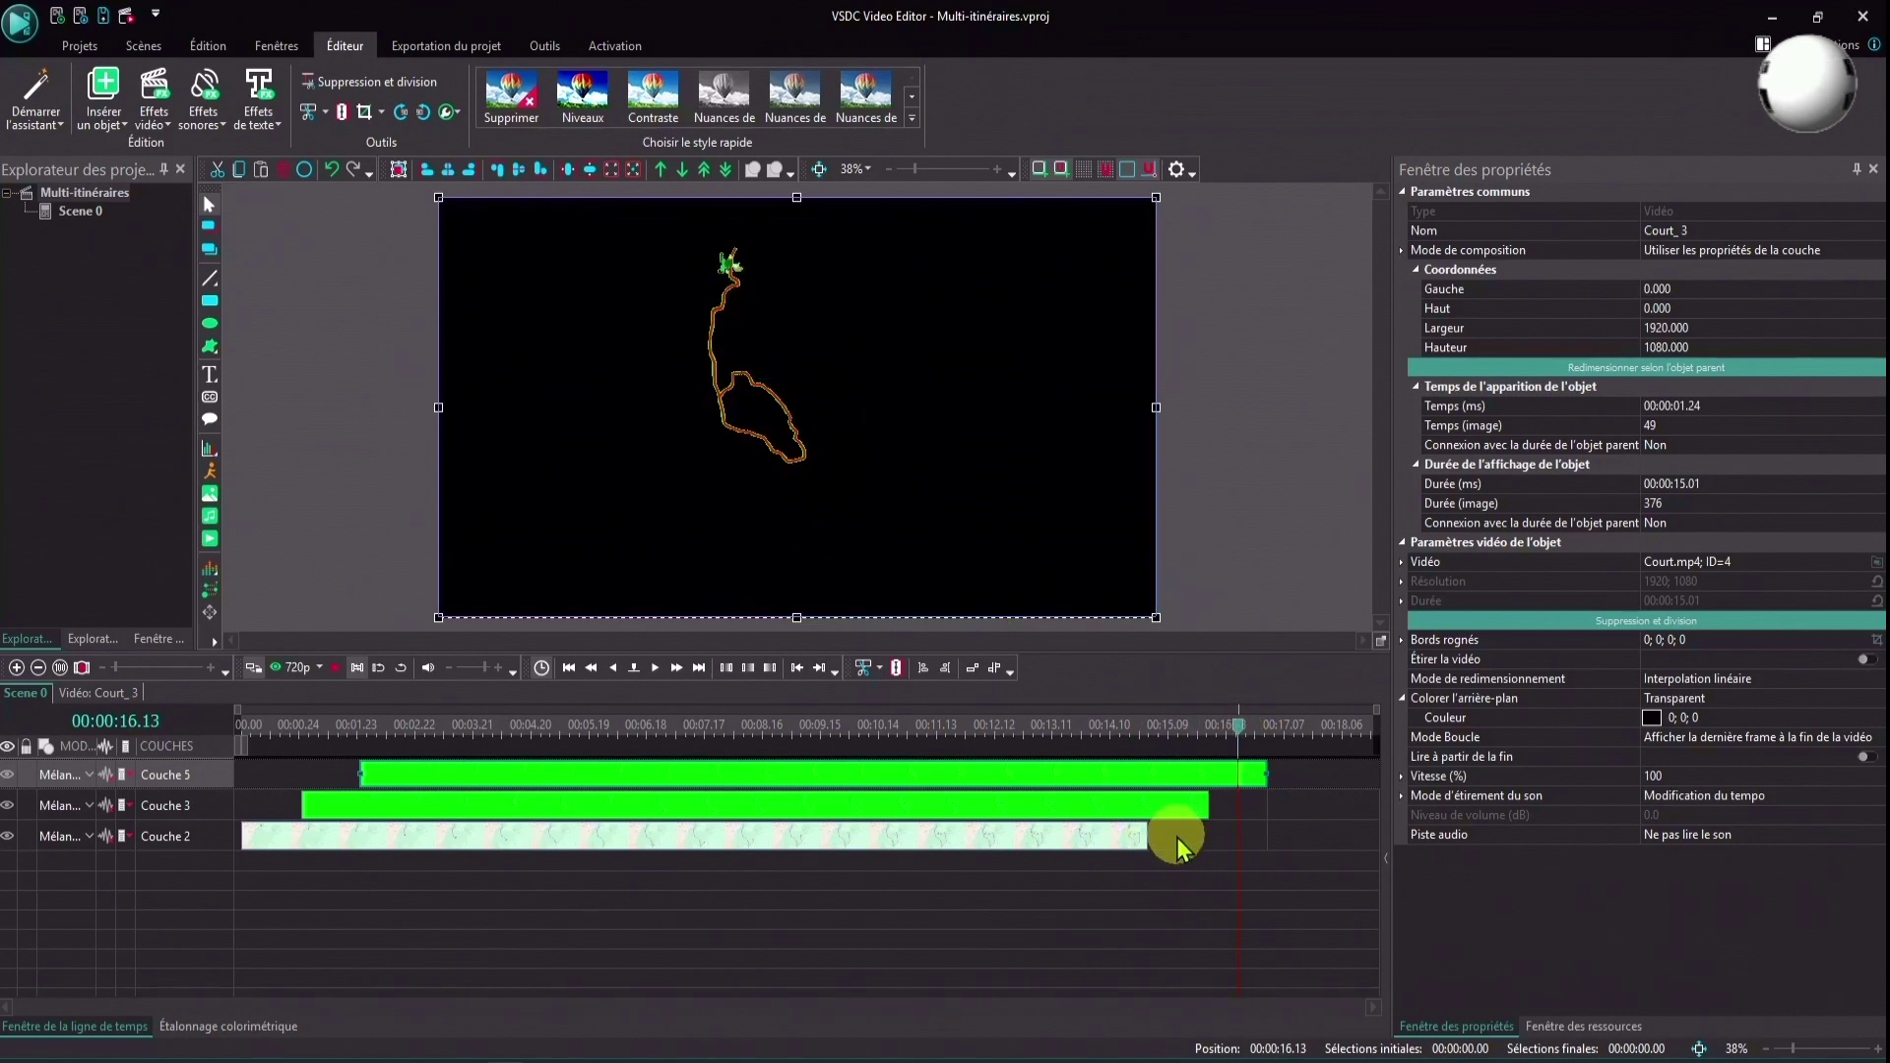
{"action": "left_click", "coordinate": [1285, 734]}
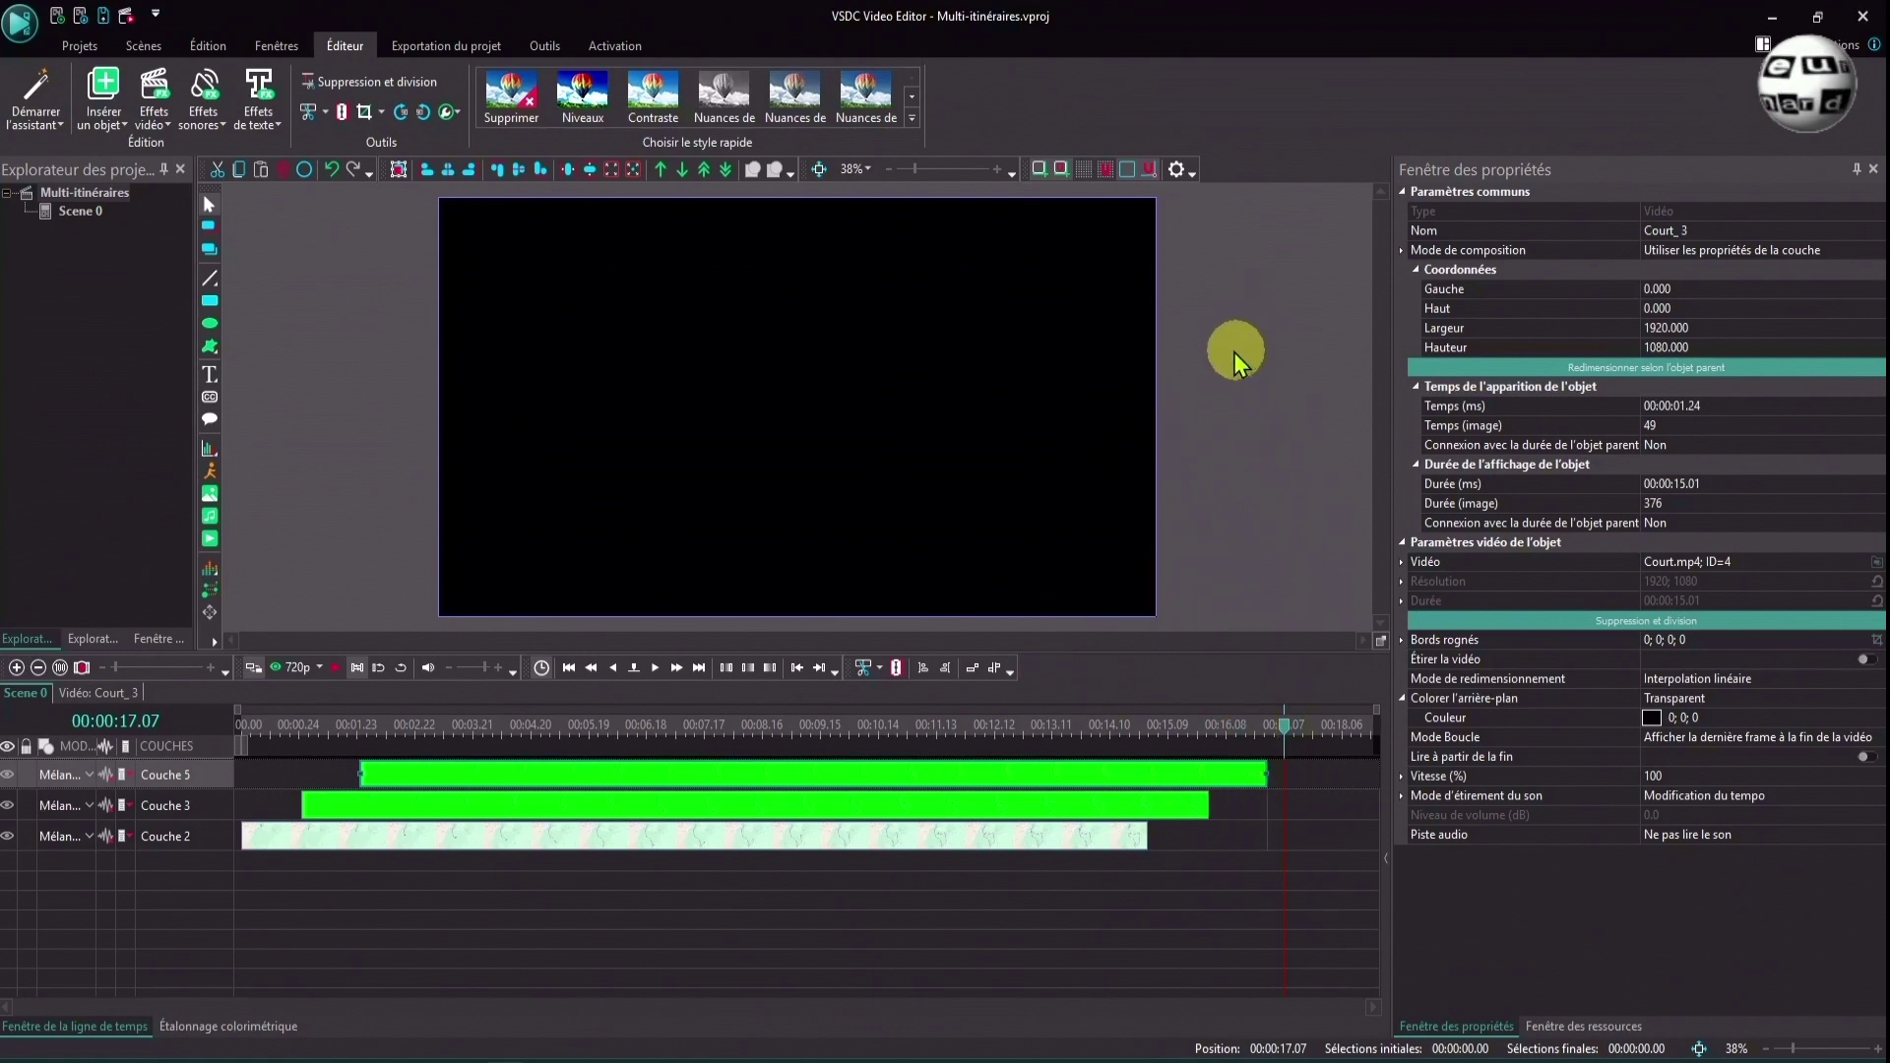
Insert map00375.jpg from the Long folder with a 10-second duration and place it directly after the Long video on the same layer.
{"action": "left_click", "coordinate": [209, 516]}
{"action": "left_click", "coordinate": [673, 266]}
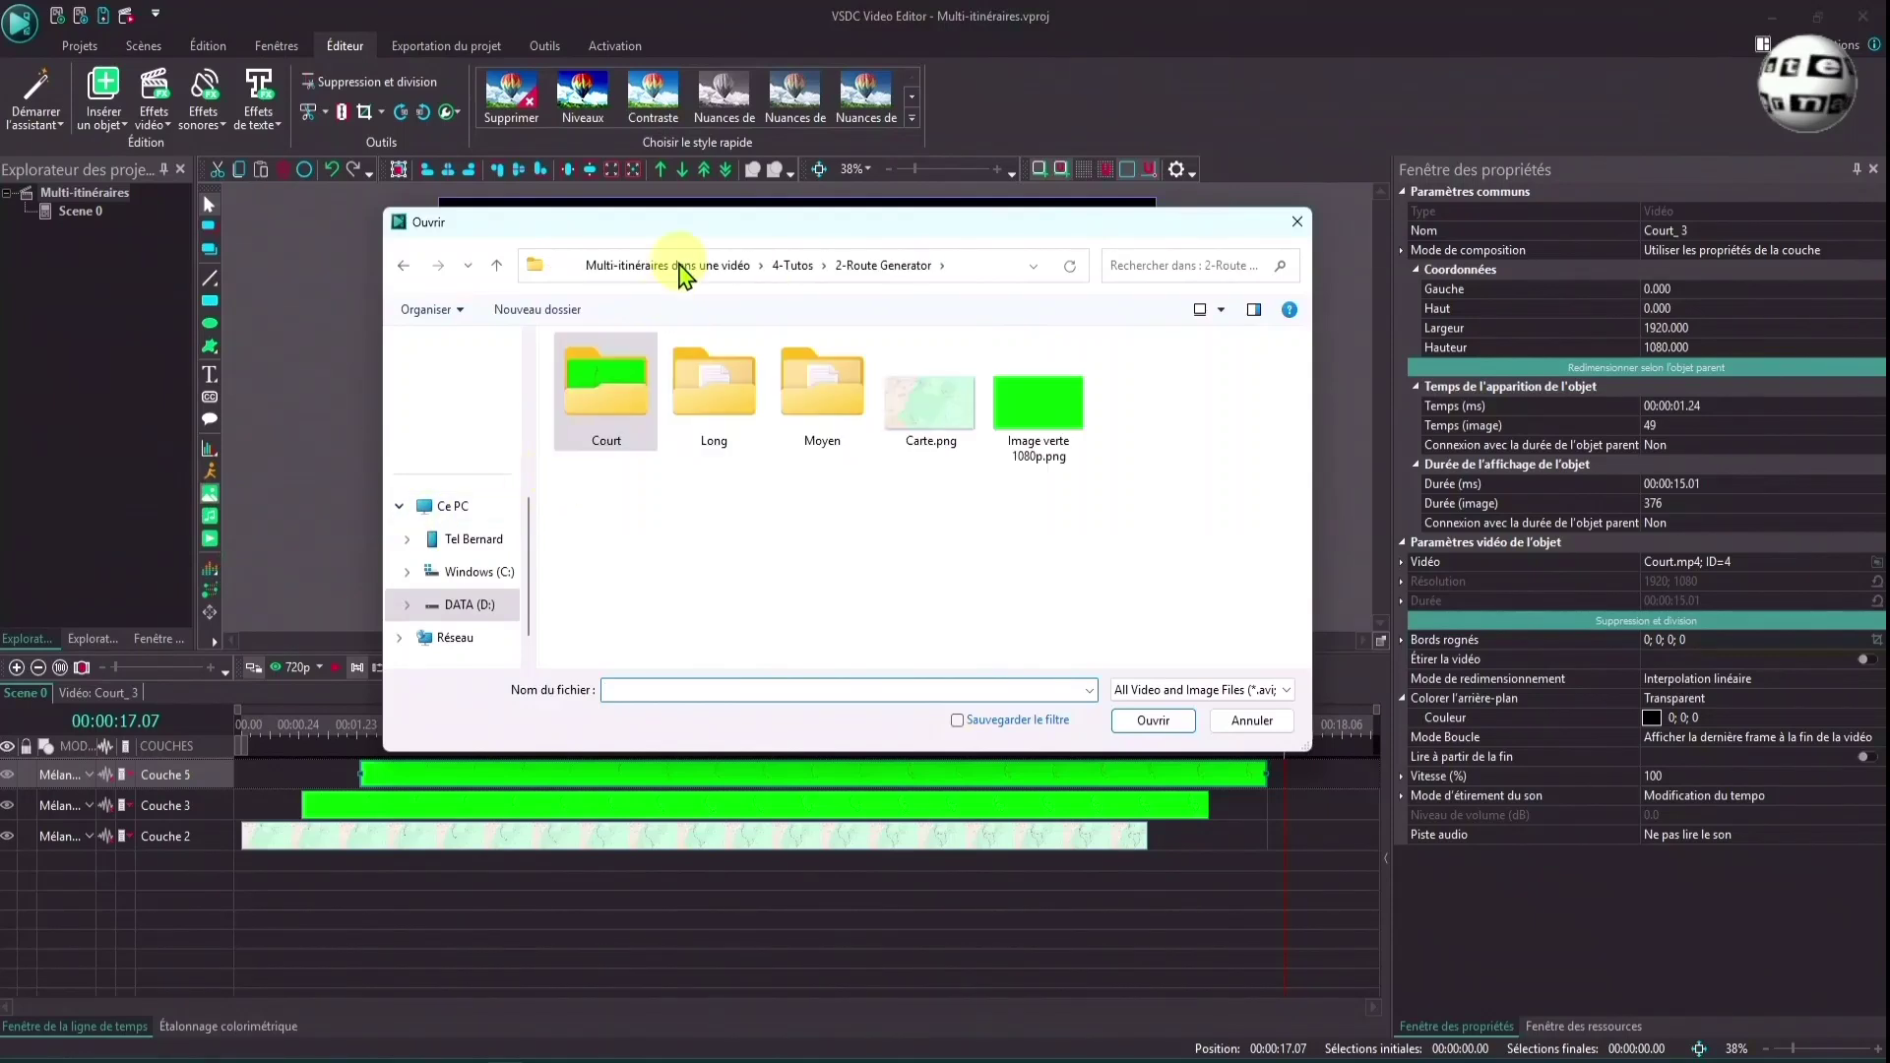
{"action": "double_click", "coordinate": [723, 394]}
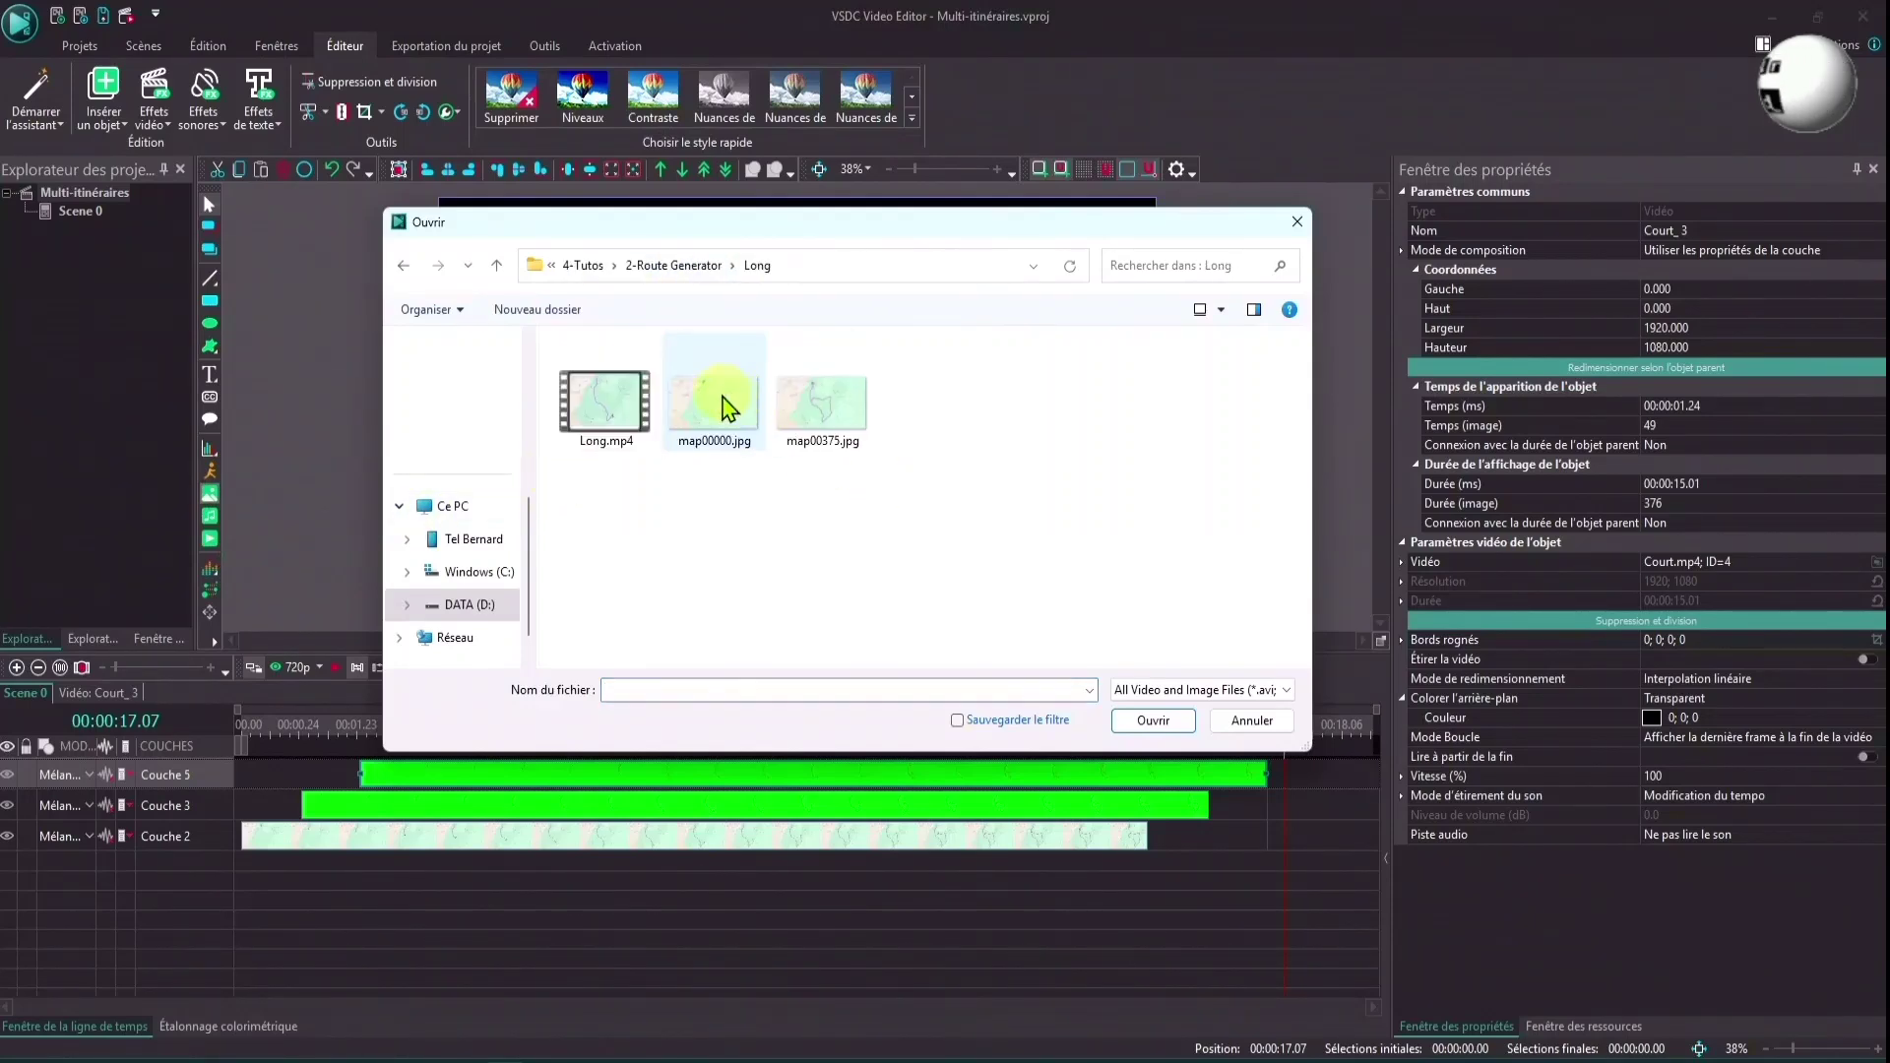
{"action": "left_click", "coordinate": [829, 411]}
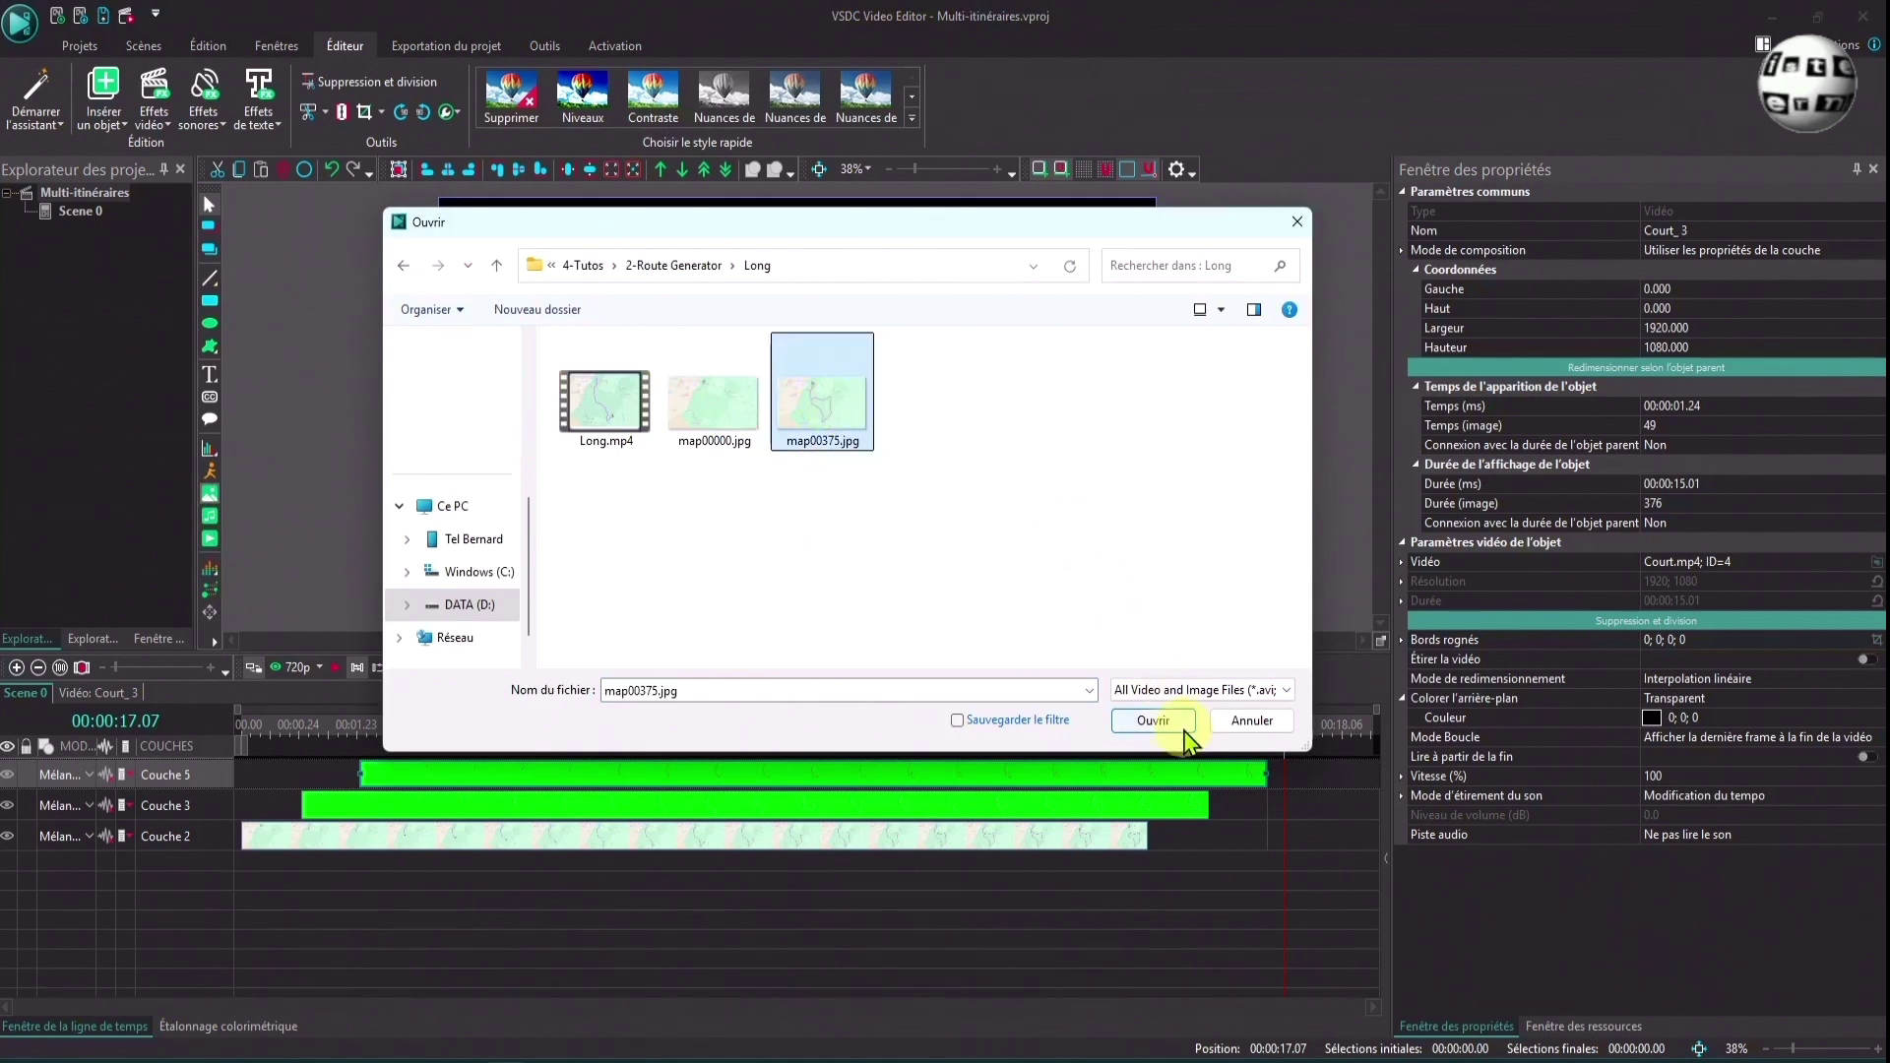
{"action": "left_click", "coordinate": [1153, 719]}
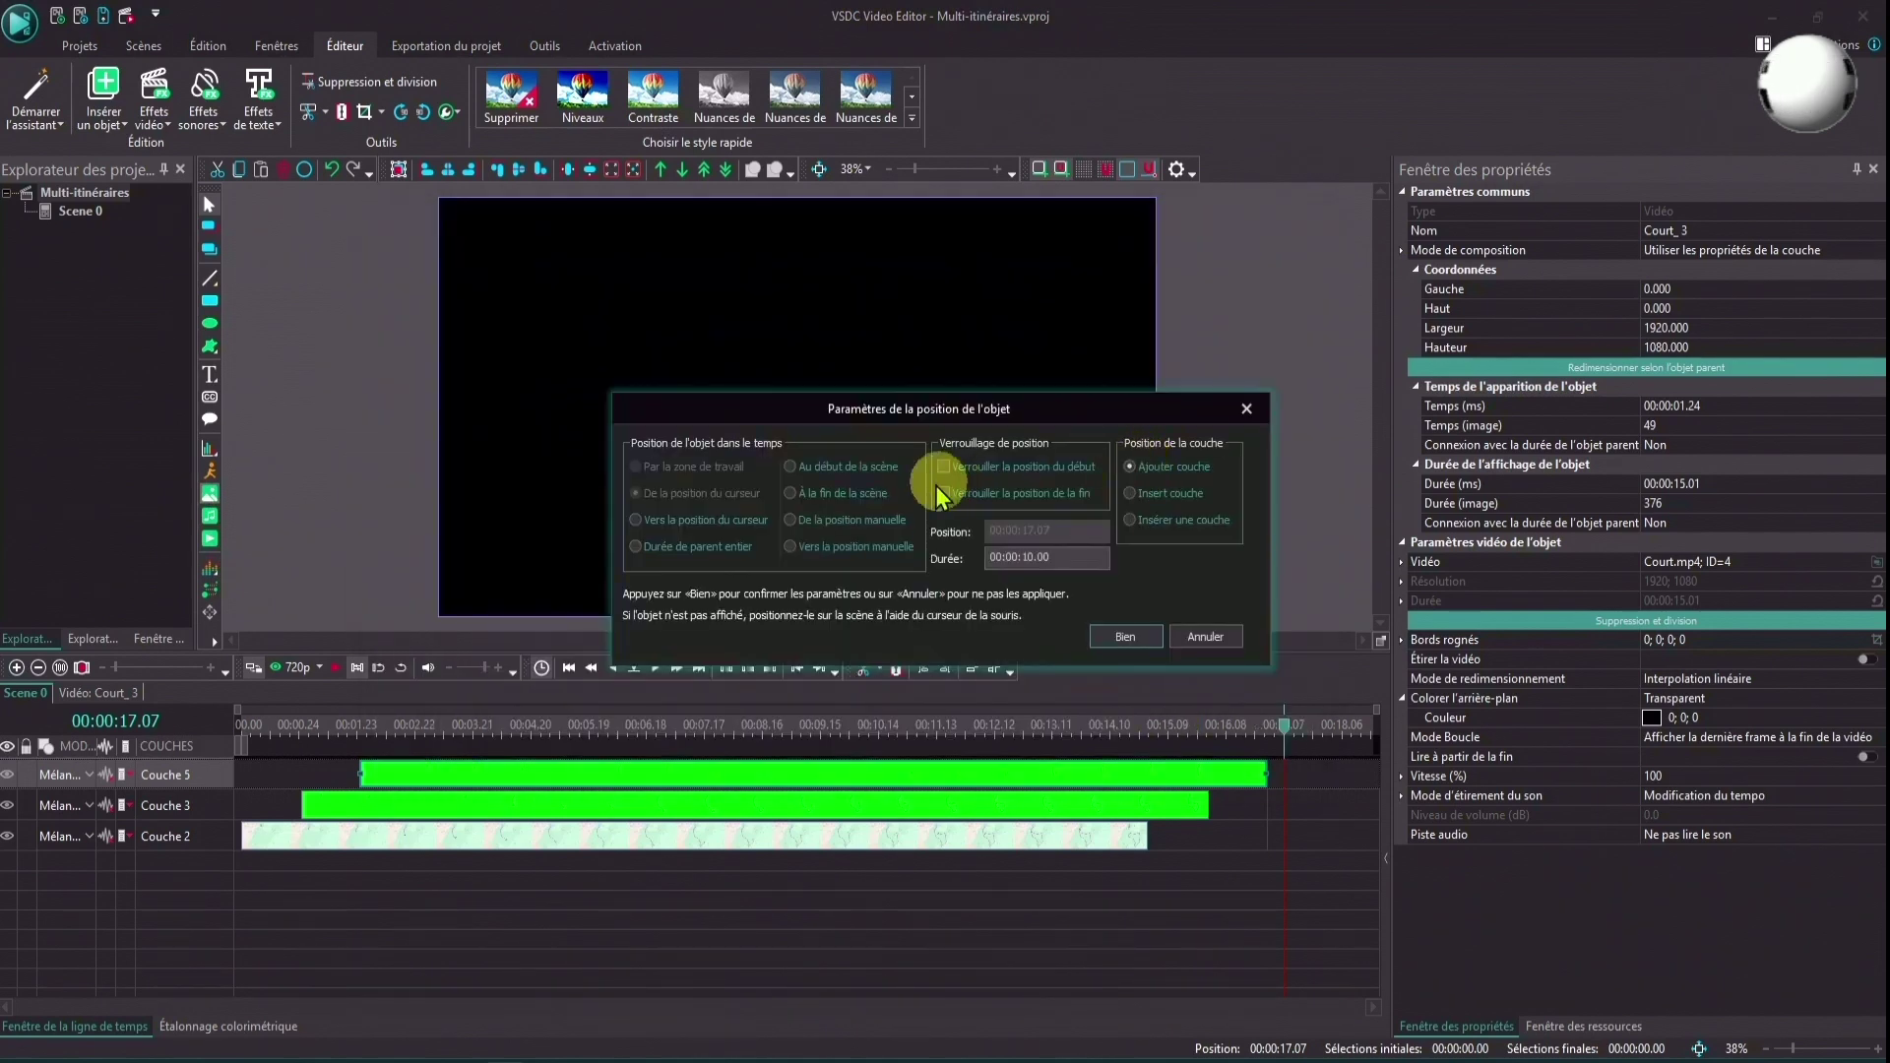
{"action": "left_click", "coordinate": [1134, 636]}
{"action": "left_click_drag", "start_coordinate": [970, 761], "coordinate": [889, 865]}
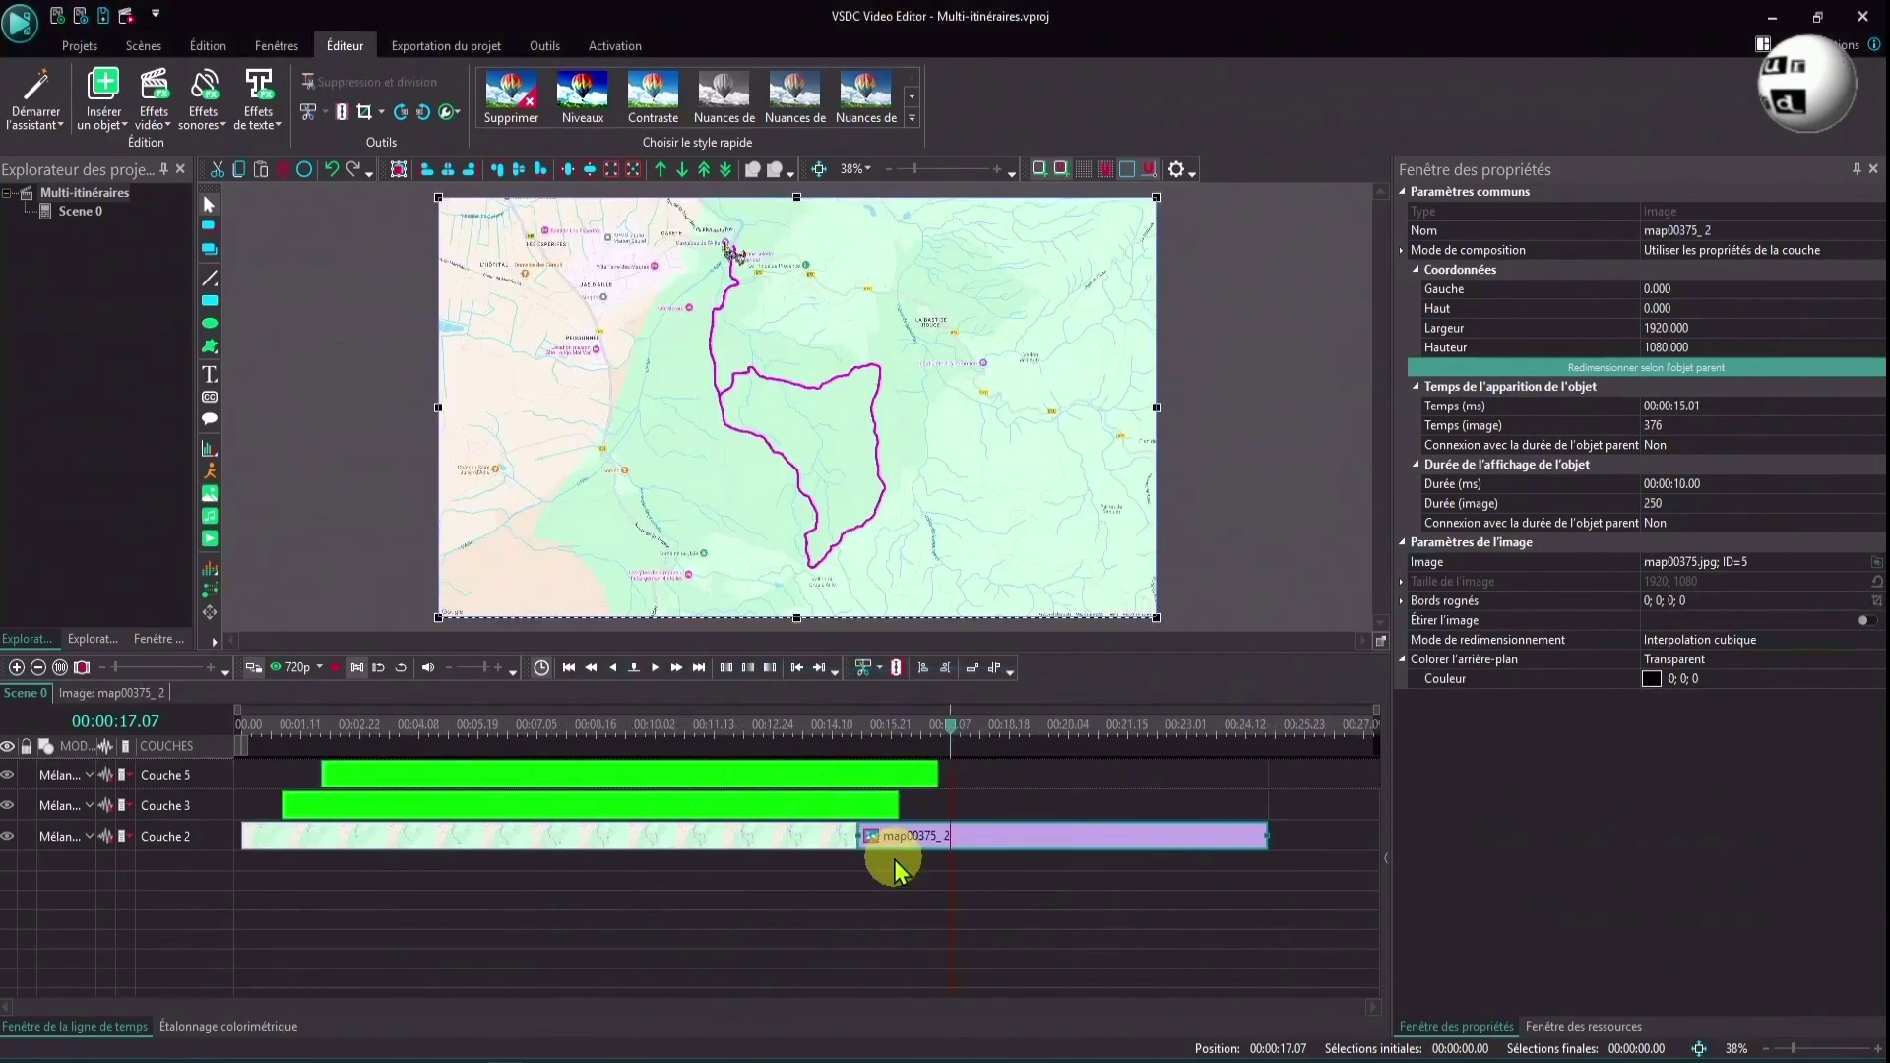
Insert map00375.jpg from the Moyen folder and place it directly after the Moyen video on Couche 3, starting at 00:00:16.01.
{"action": "left_click", "coordinate": [875, 726]}
{"action": "left_click", "coordinate": [909, 728]}
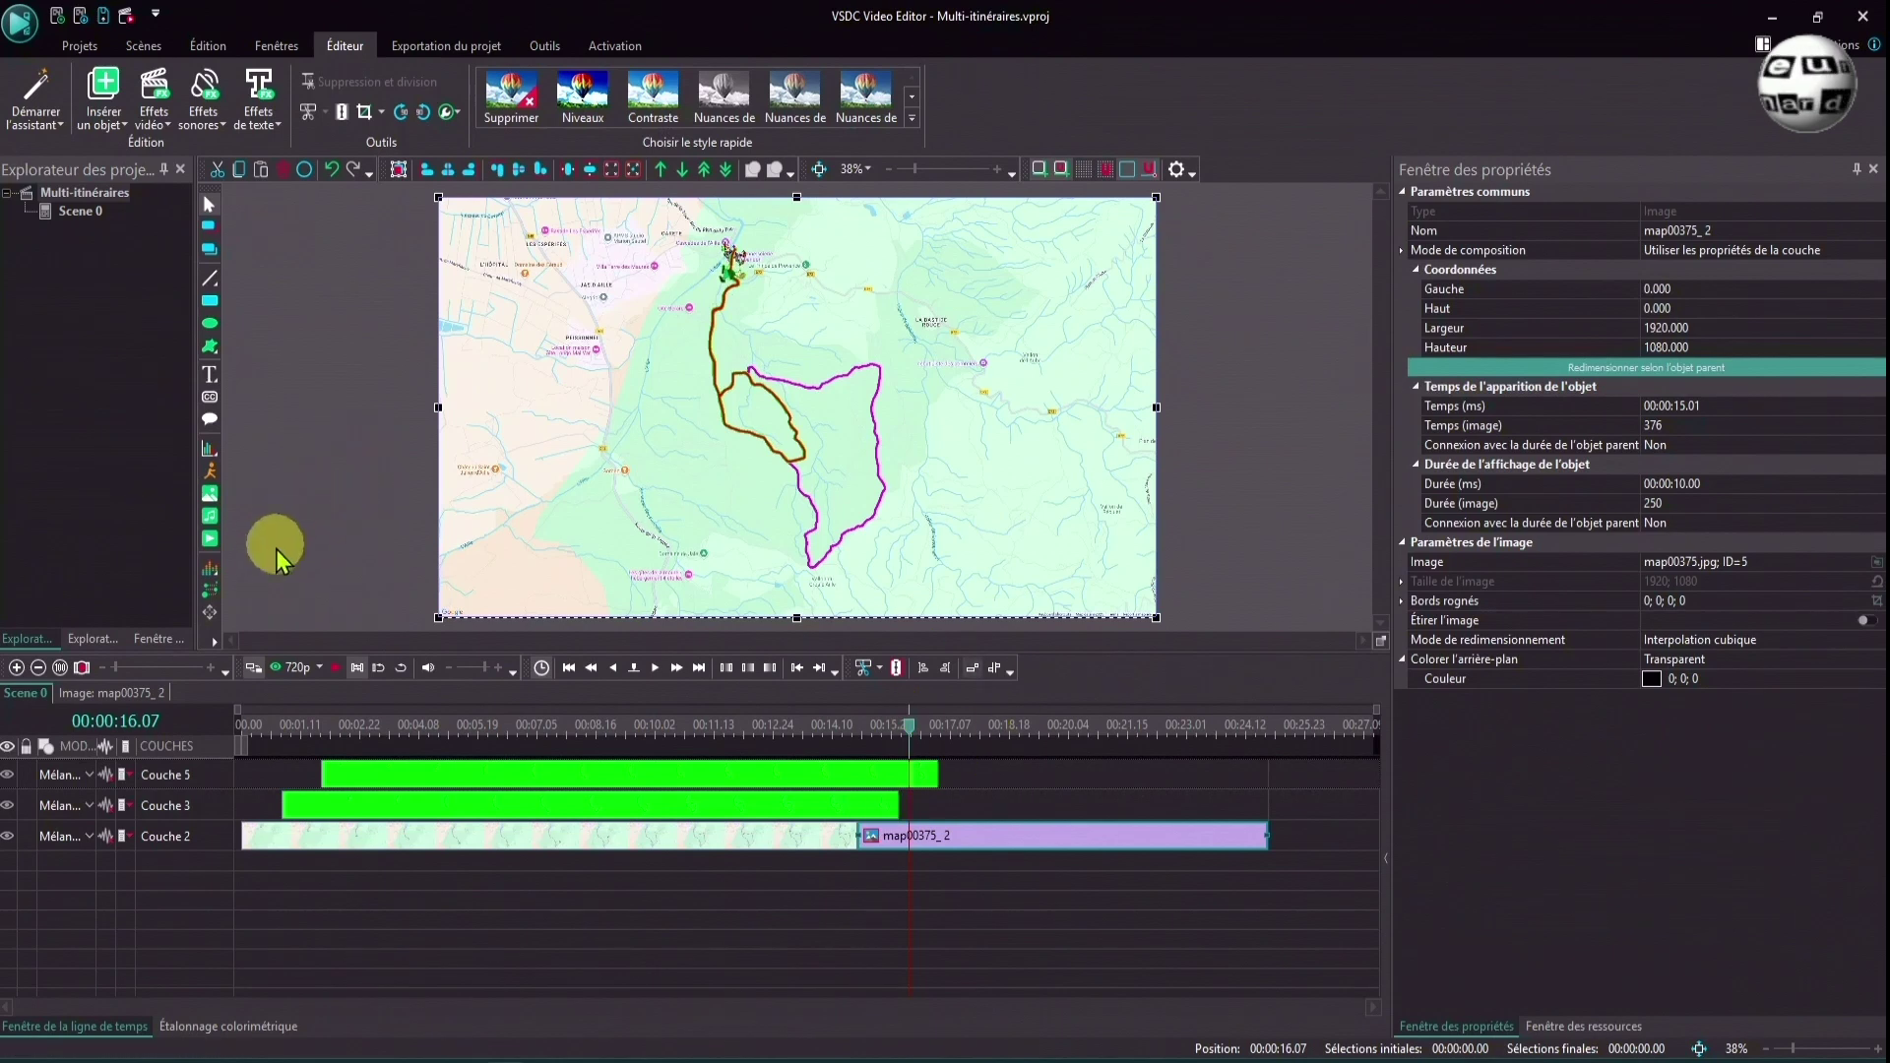
{"action": "left_click", "coordinate": [208, 506]}
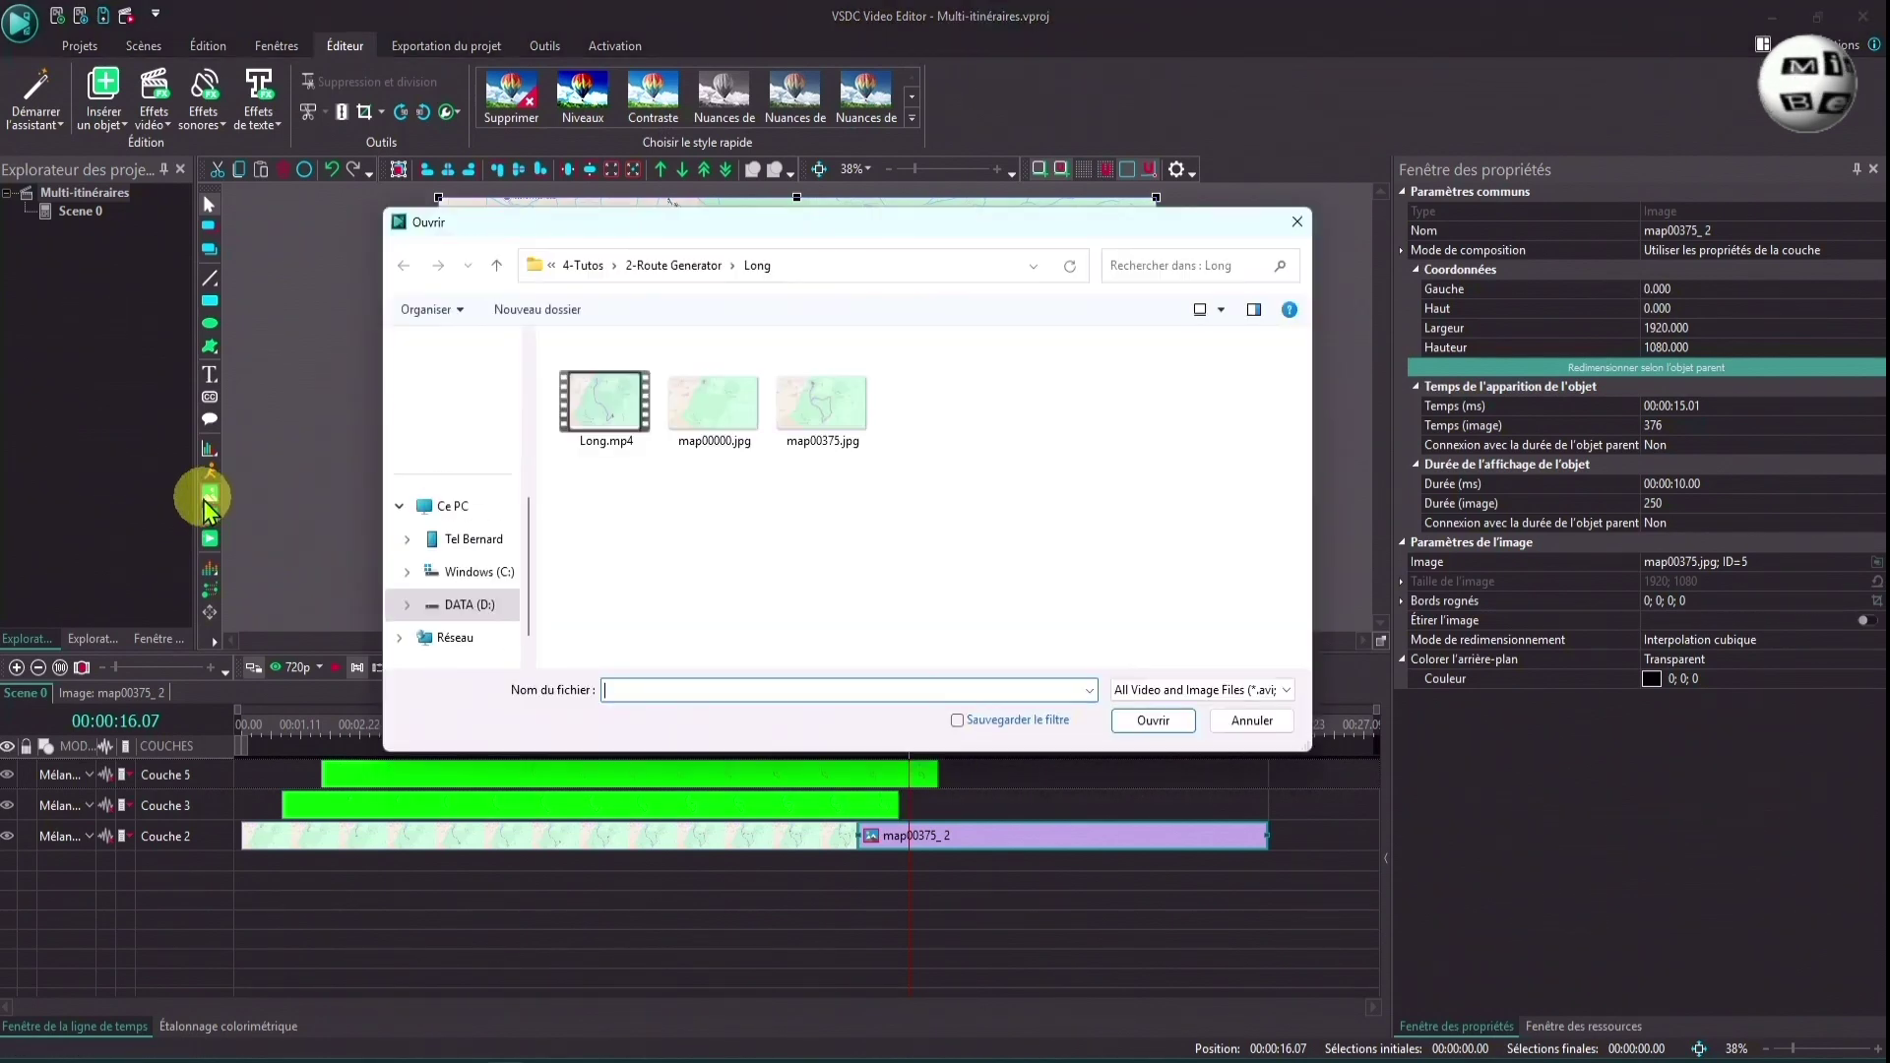
{"action": "left_click", "coordinate": [724, 339]}
{"action": "double_click", "coordinate": [825, 379]}
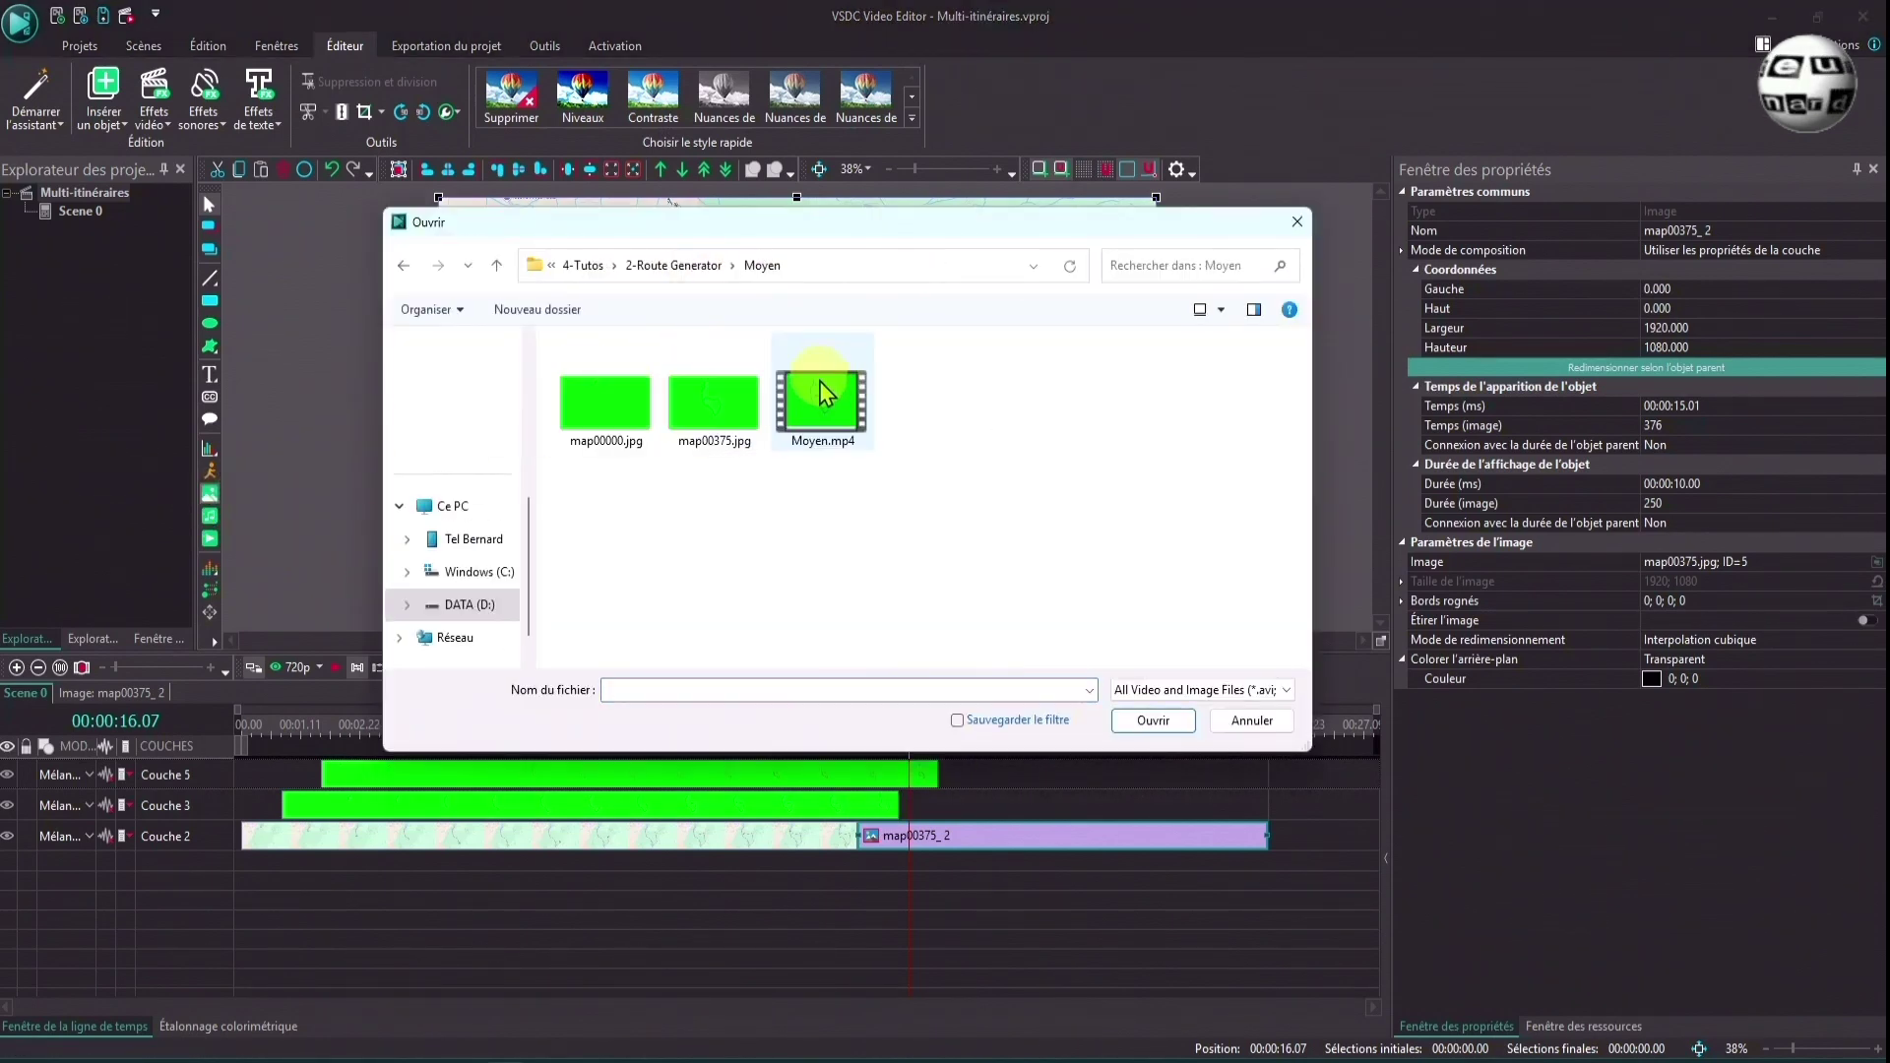
{"action": "left_click", "coordinate": [727, 408]}
{"action": "left_click", "coordinate": [1153, 720]}
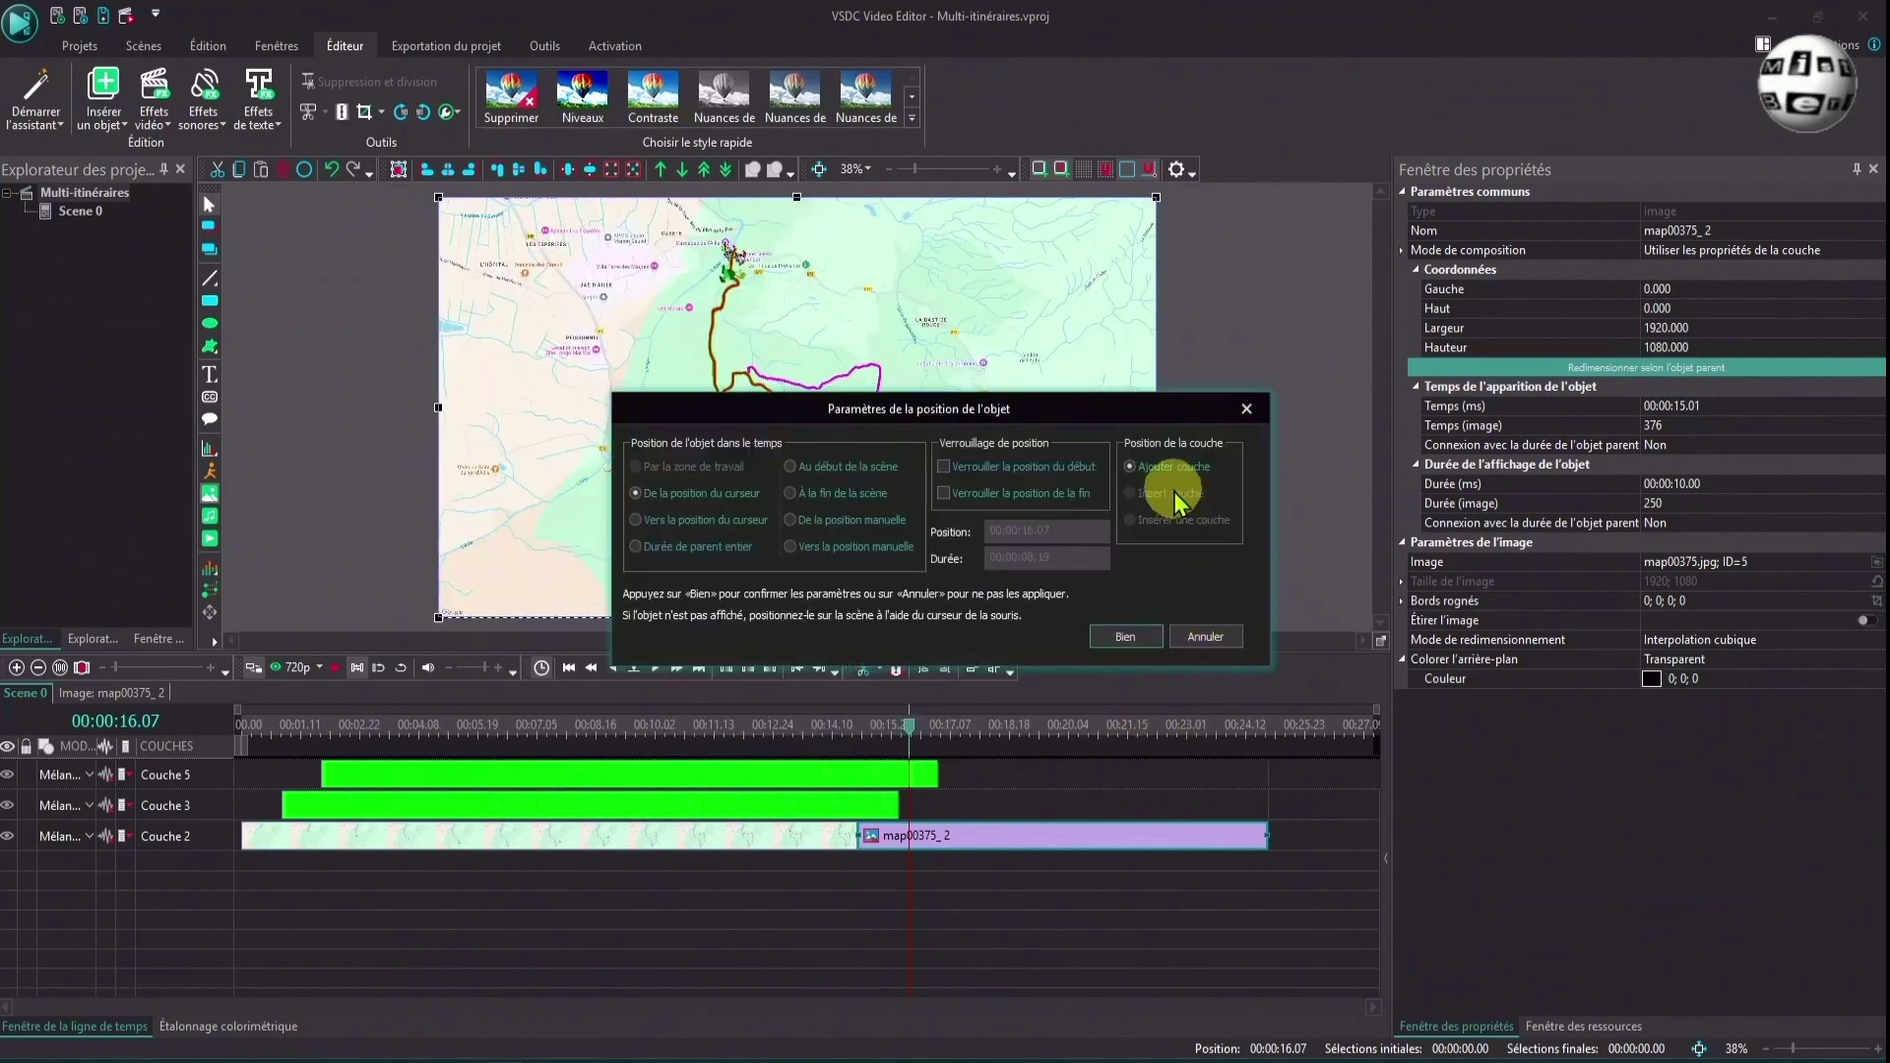
{"action": "left_click", "coordinate": [1125, 637]}
{"action": "left_click_drag", "start_coordinate": [1054, 771], "coordinate": [1004, 839]}
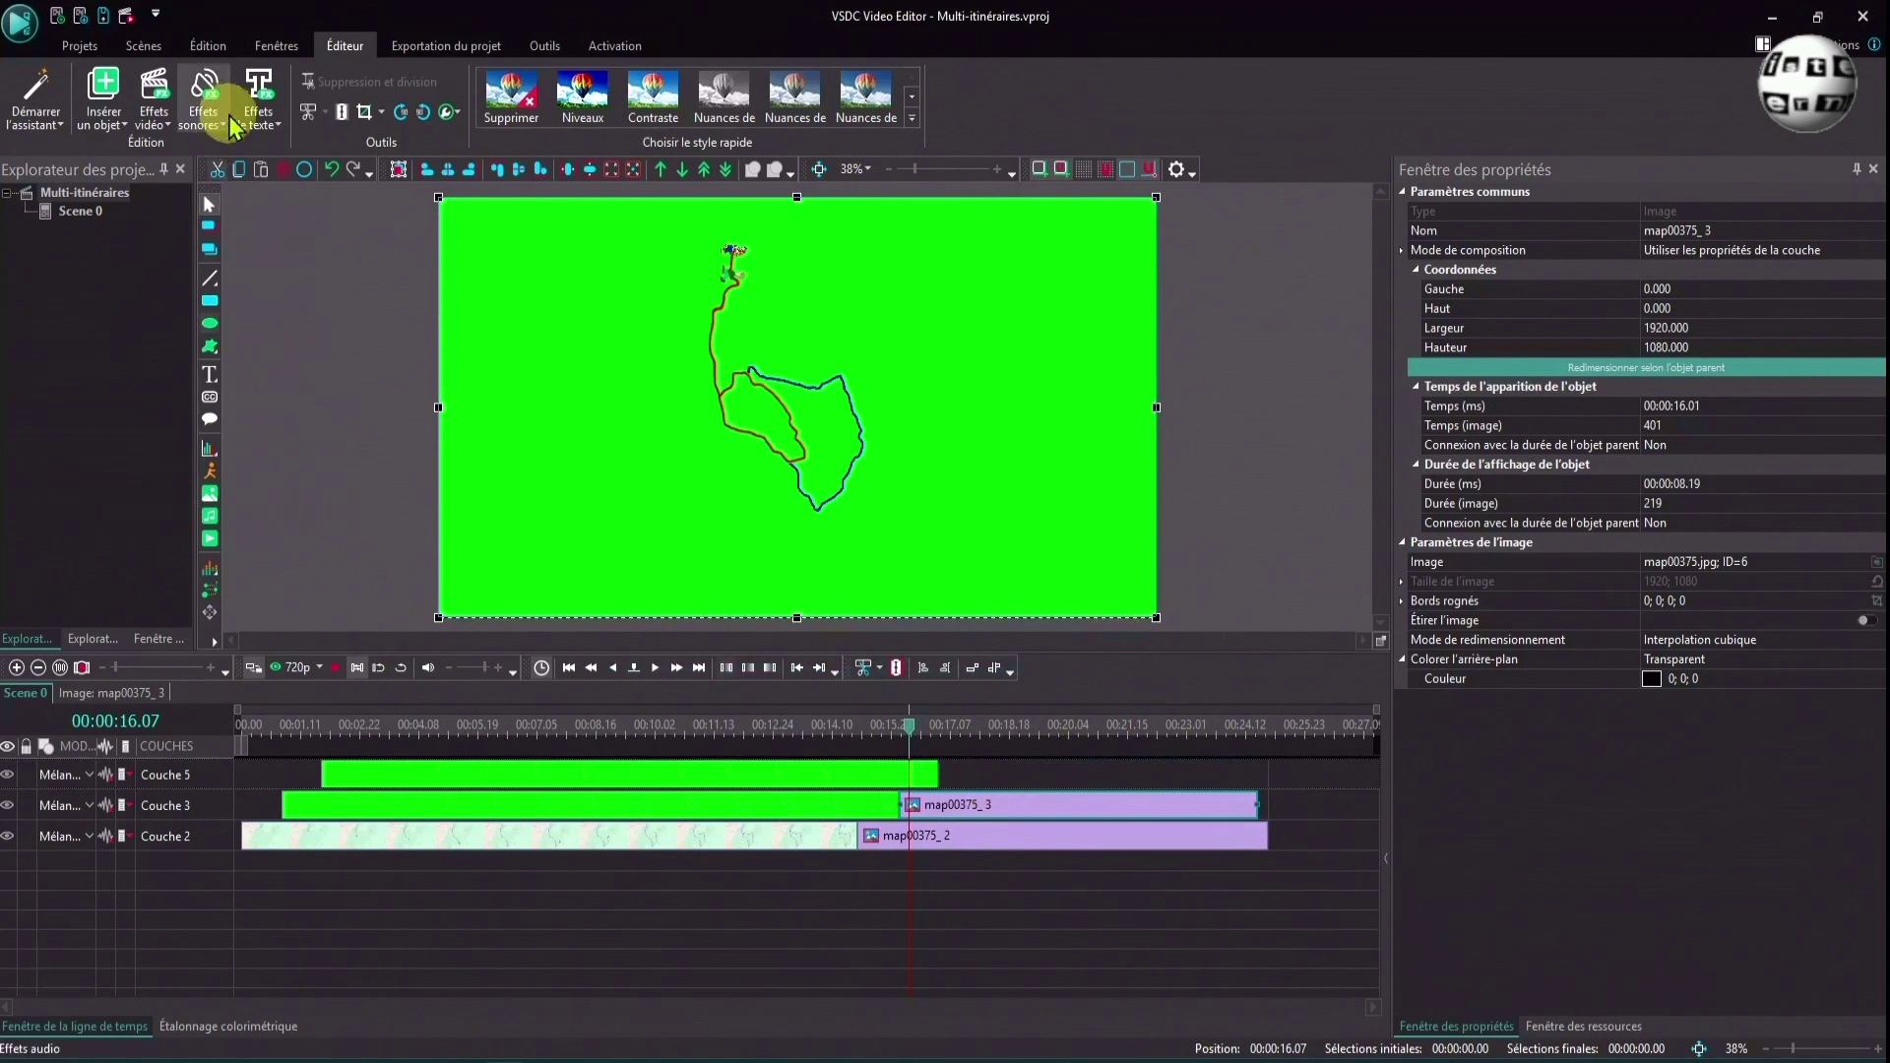
Apply the Suppression de l'arrière-plan effect to the Moyen end image for the full parent duration and return to Scene 0.
{"action": "left_click", "coordinate": [150, 110]}
{"action": "mouse_move", "coordinate": [202, 246]}
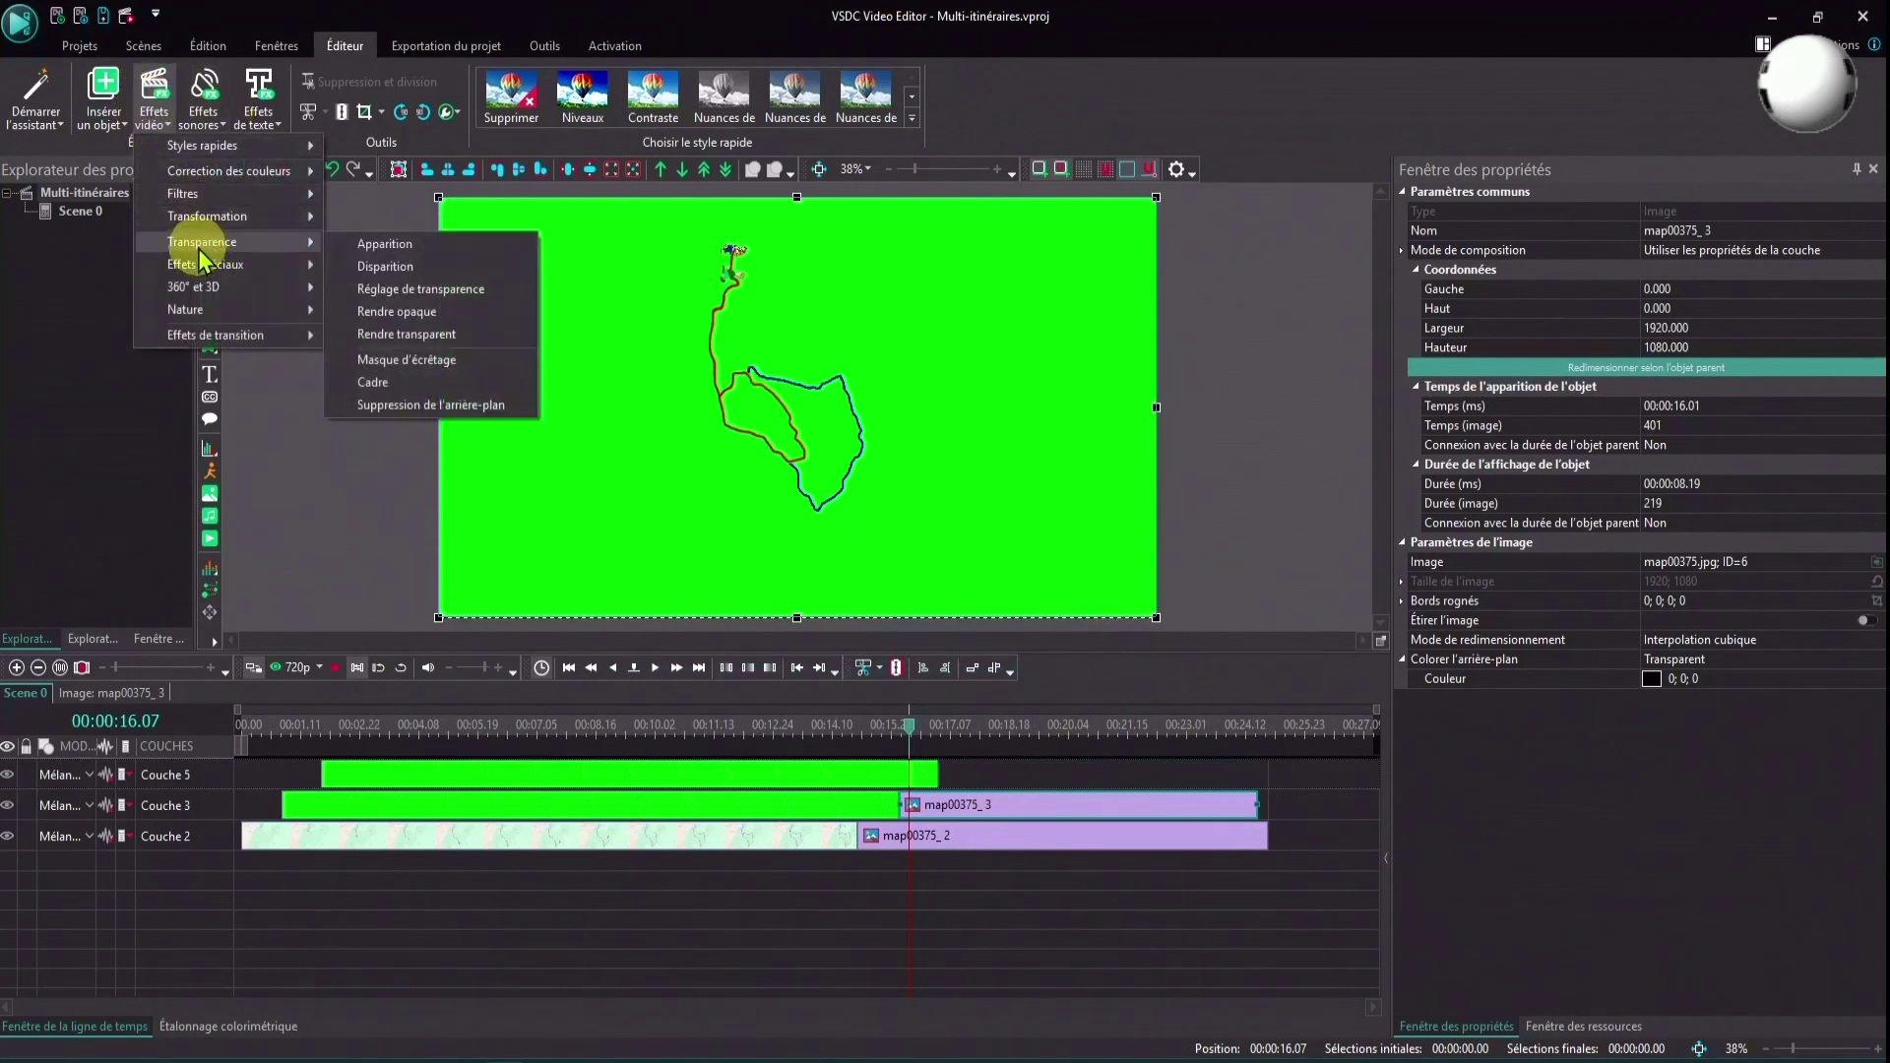
{"action": "left_click", "coordinate": [392, 412]}
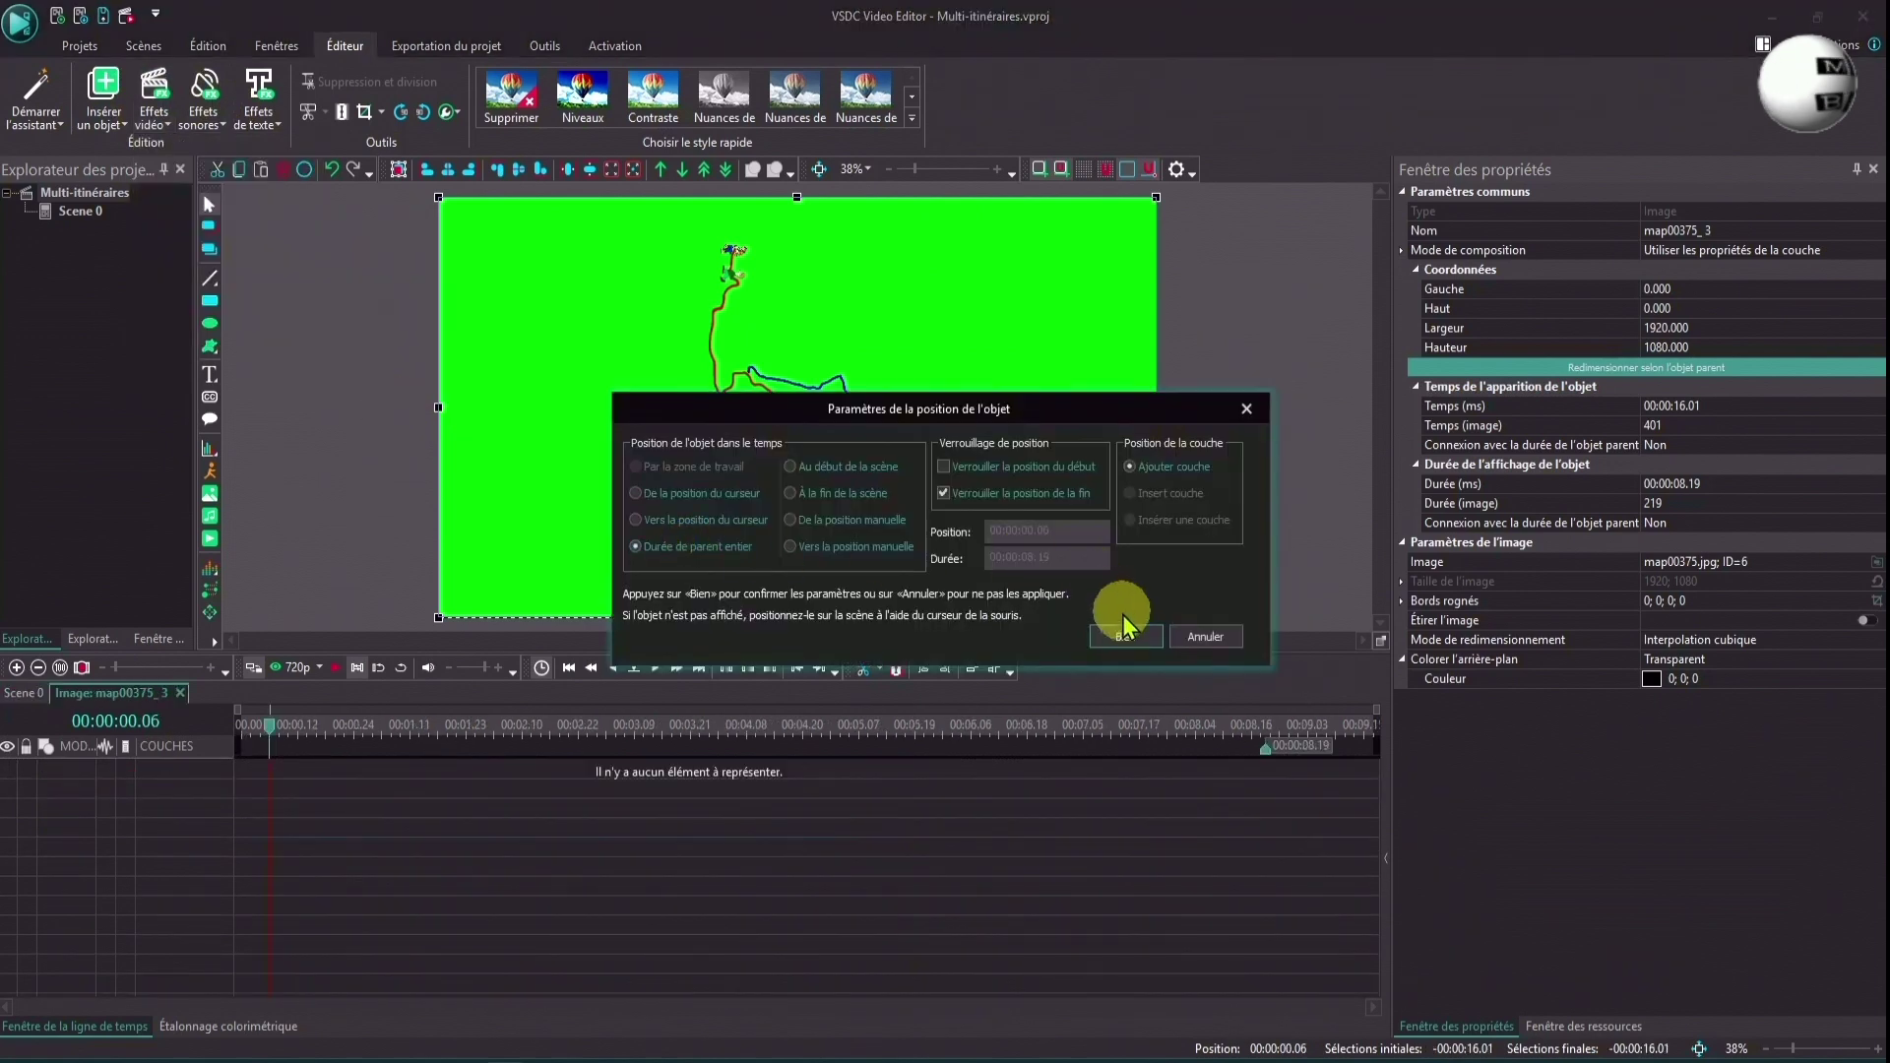
{"action": "left_click", "coordinate": [1132, 645]}
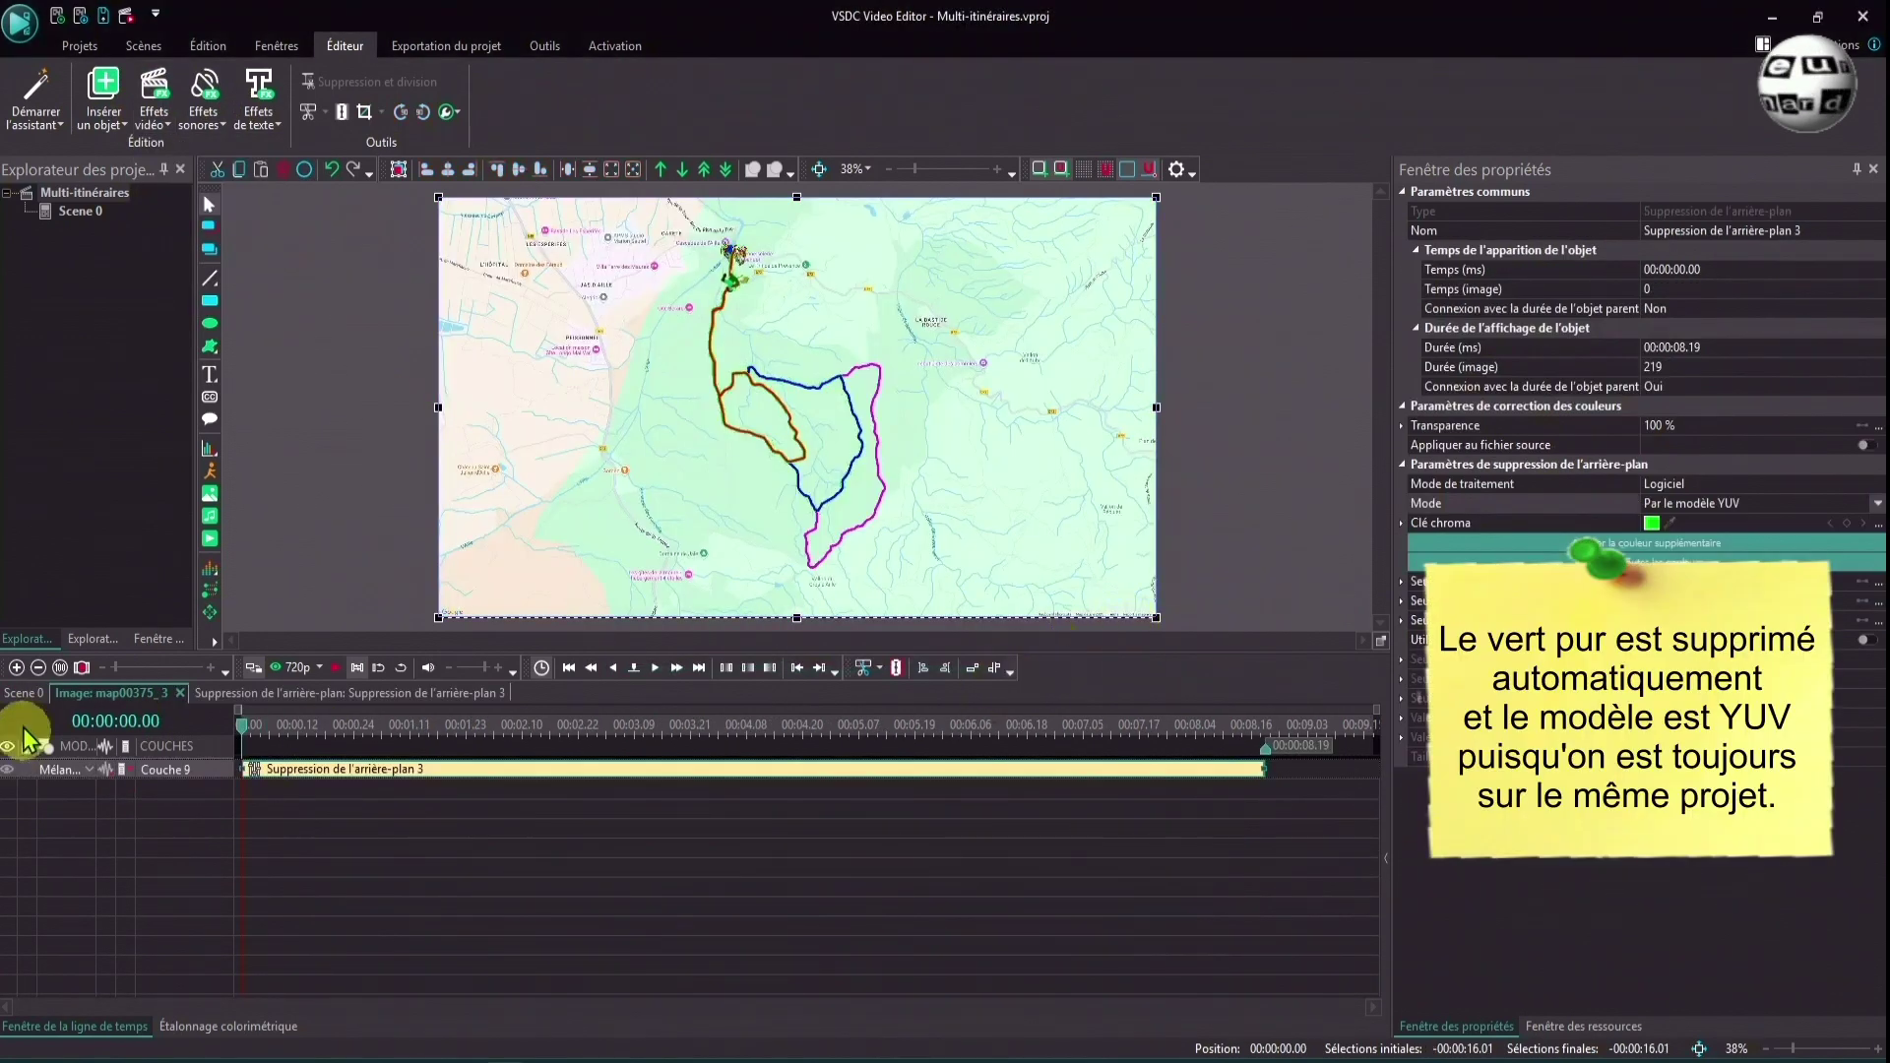
{"action": "left_click", "coordinate": [21, 694]}
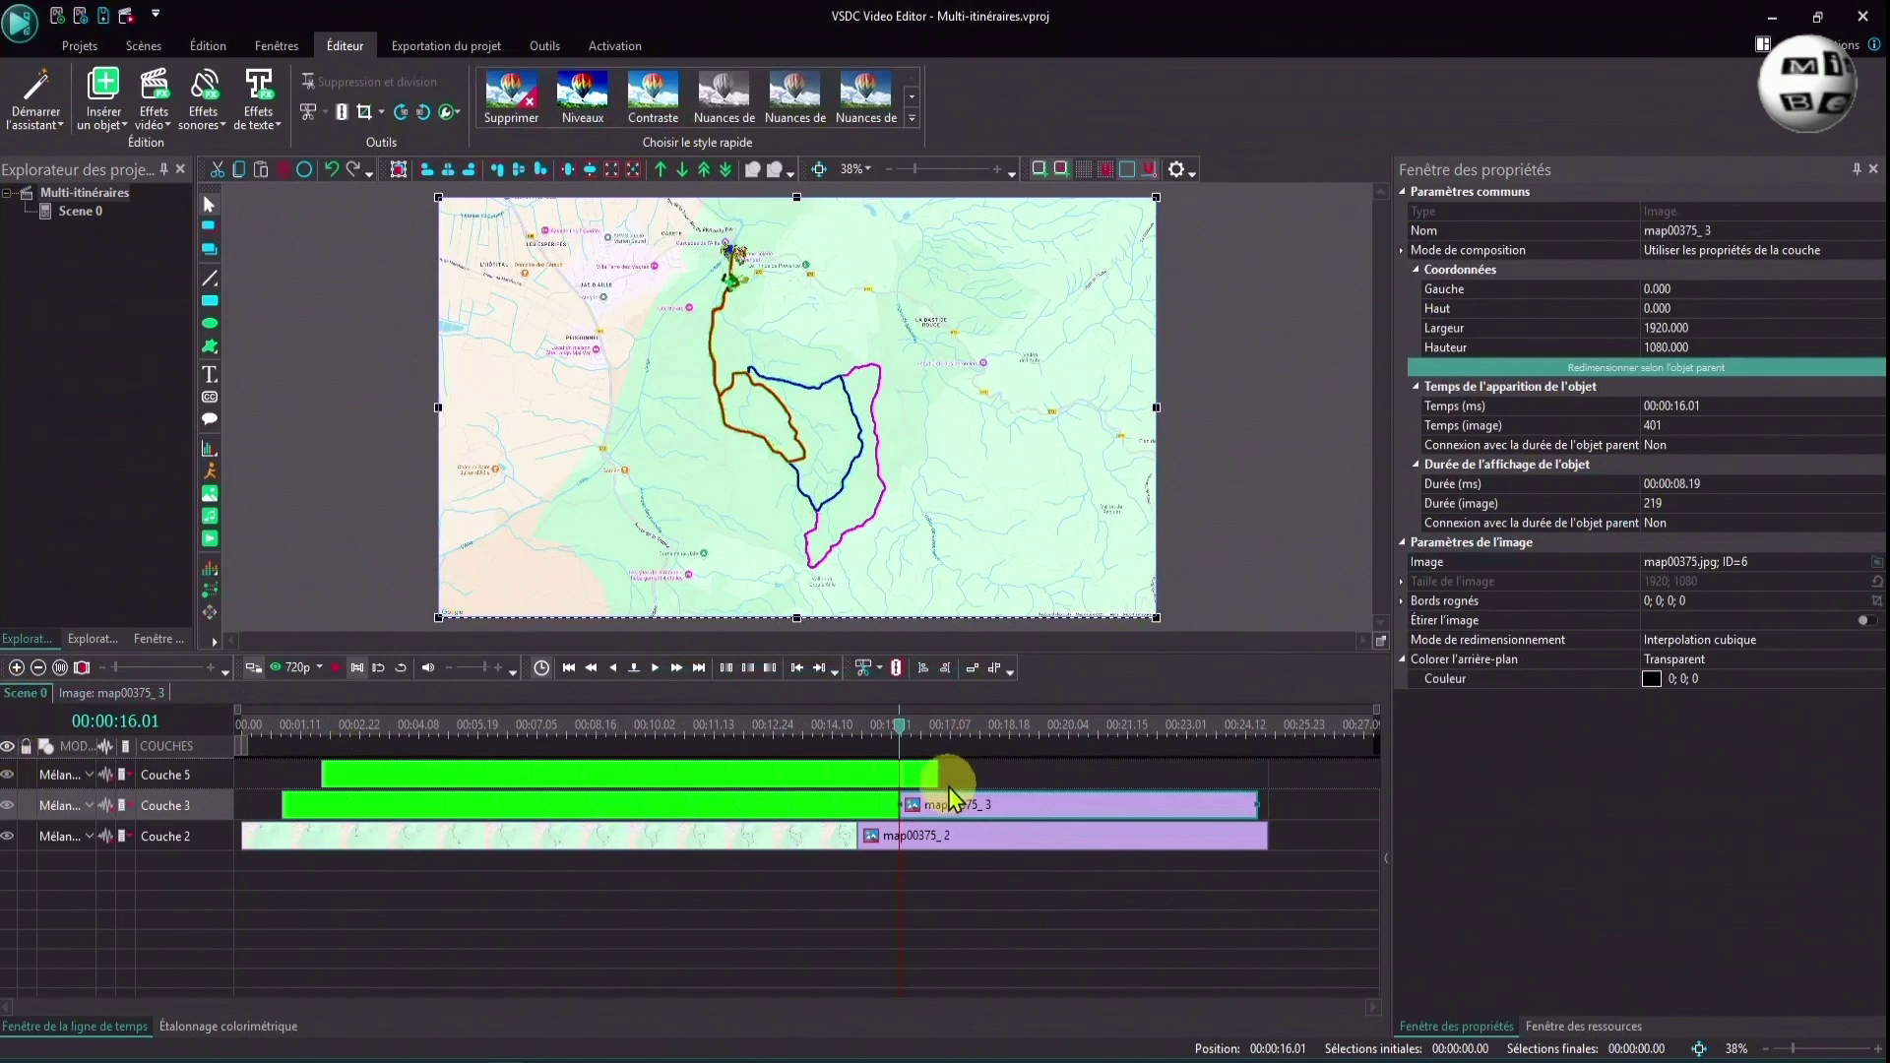
Insert map00375.jpg from the Court folder and place it directly after the Court video on Couche 5, starting at 00:00:17.00.
{"action": "left_click", "coordinate": [209, 493]}
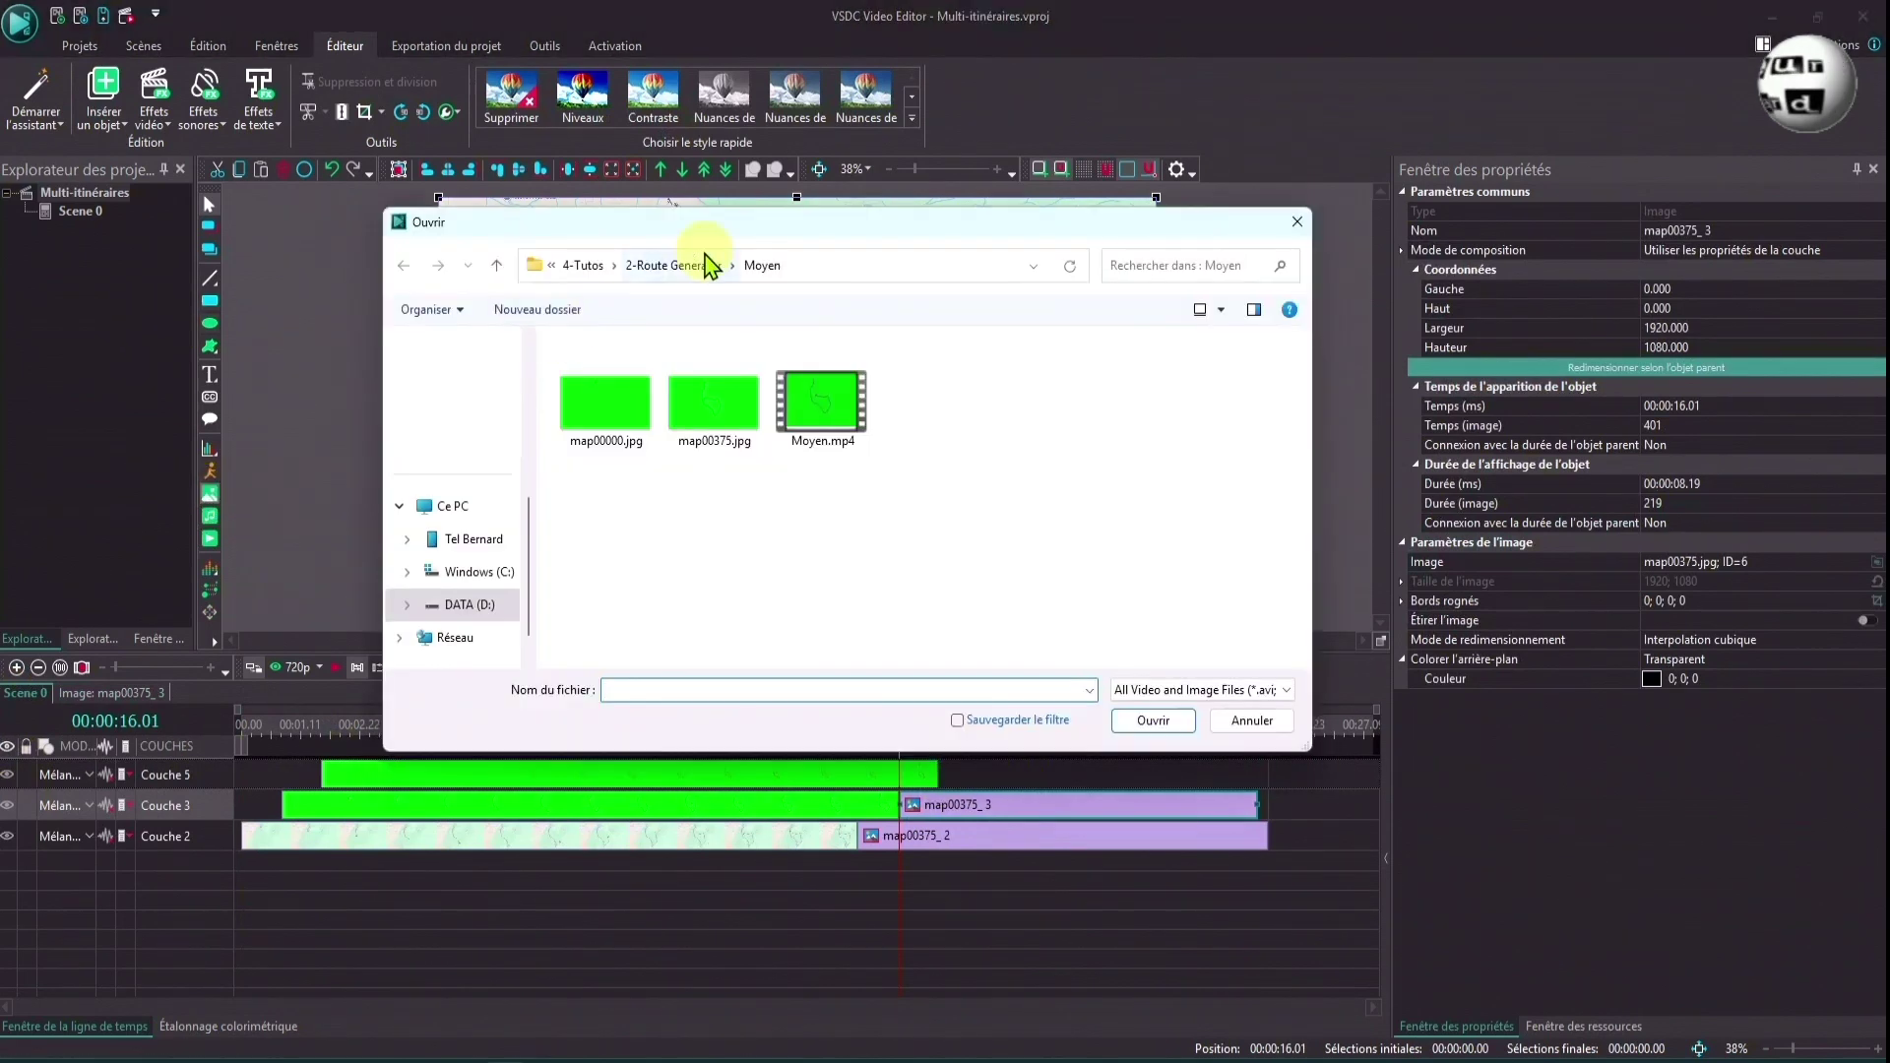
{"action": "double_click", "coordinate": [605, 394]}
{"action": "left_click", "coordinate": [822, 399]}
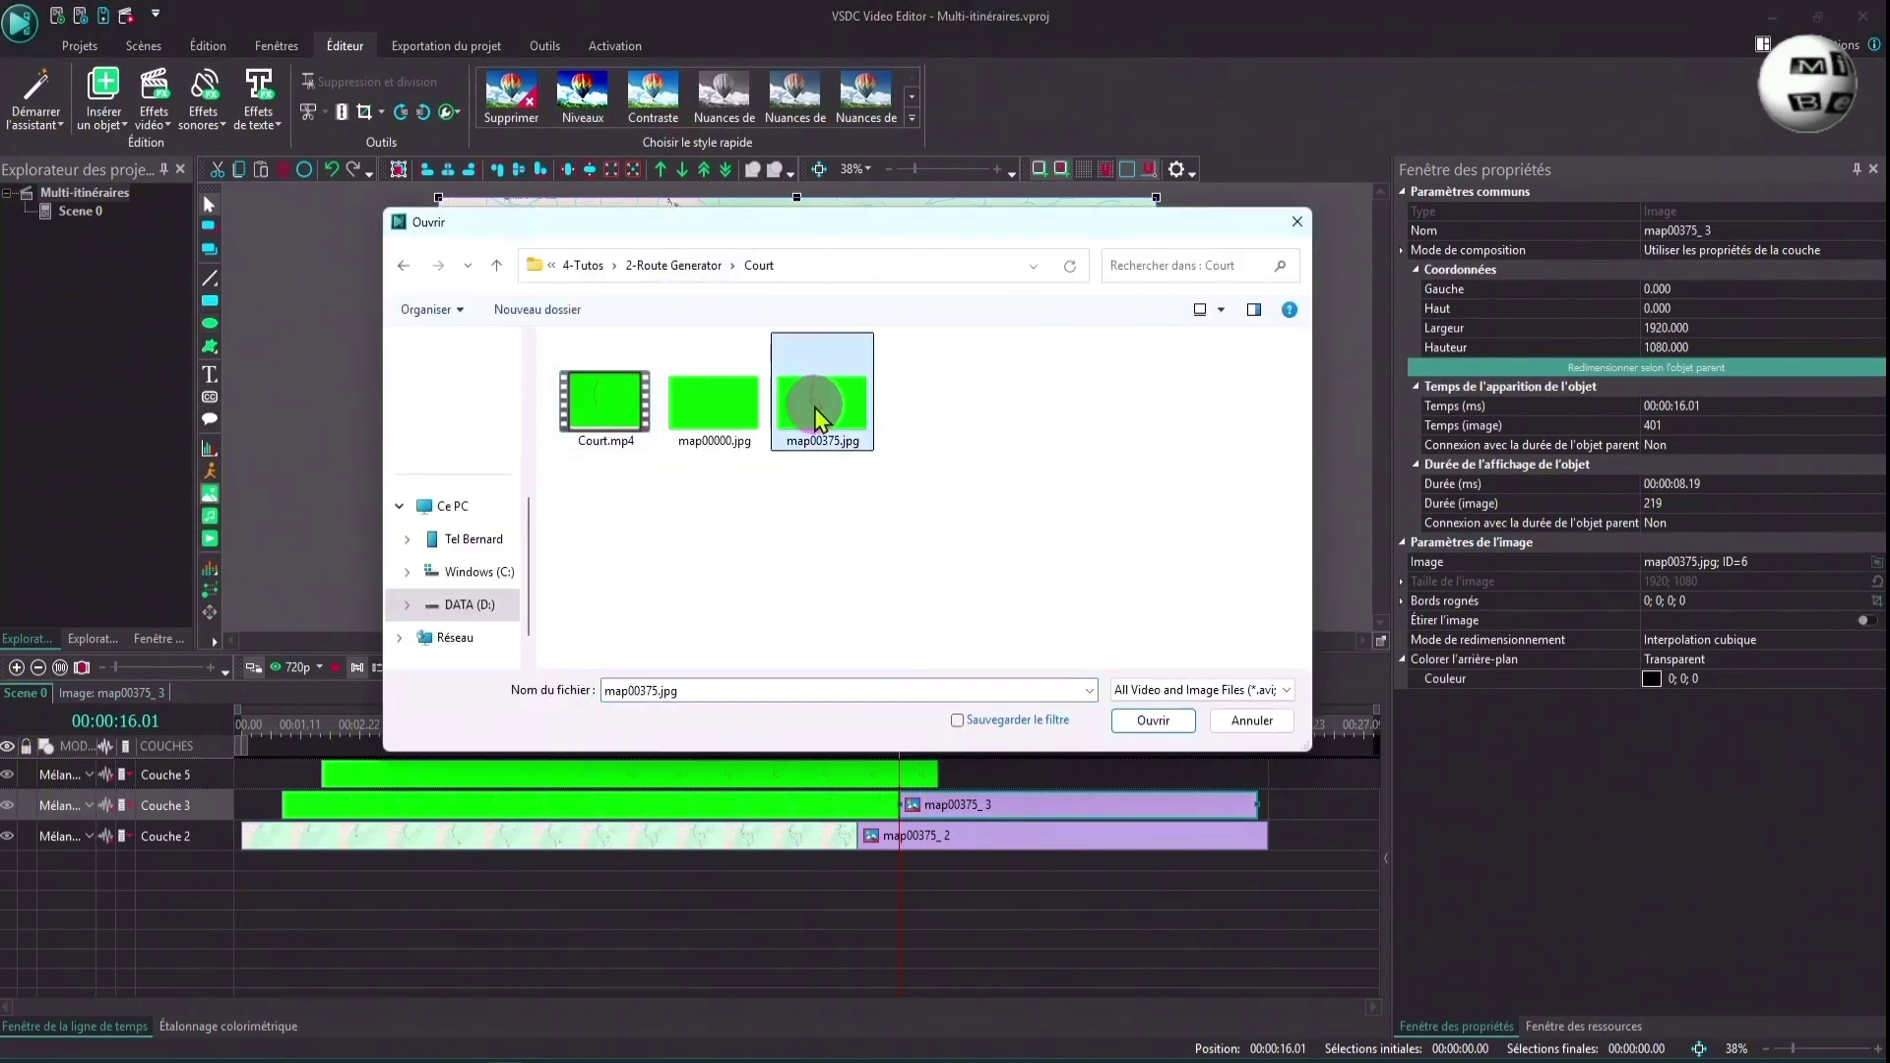
{"action": "left_click", "coordinate": [1152, 720]}
{"action": "left_click", "coordinate": [1125, 637]}
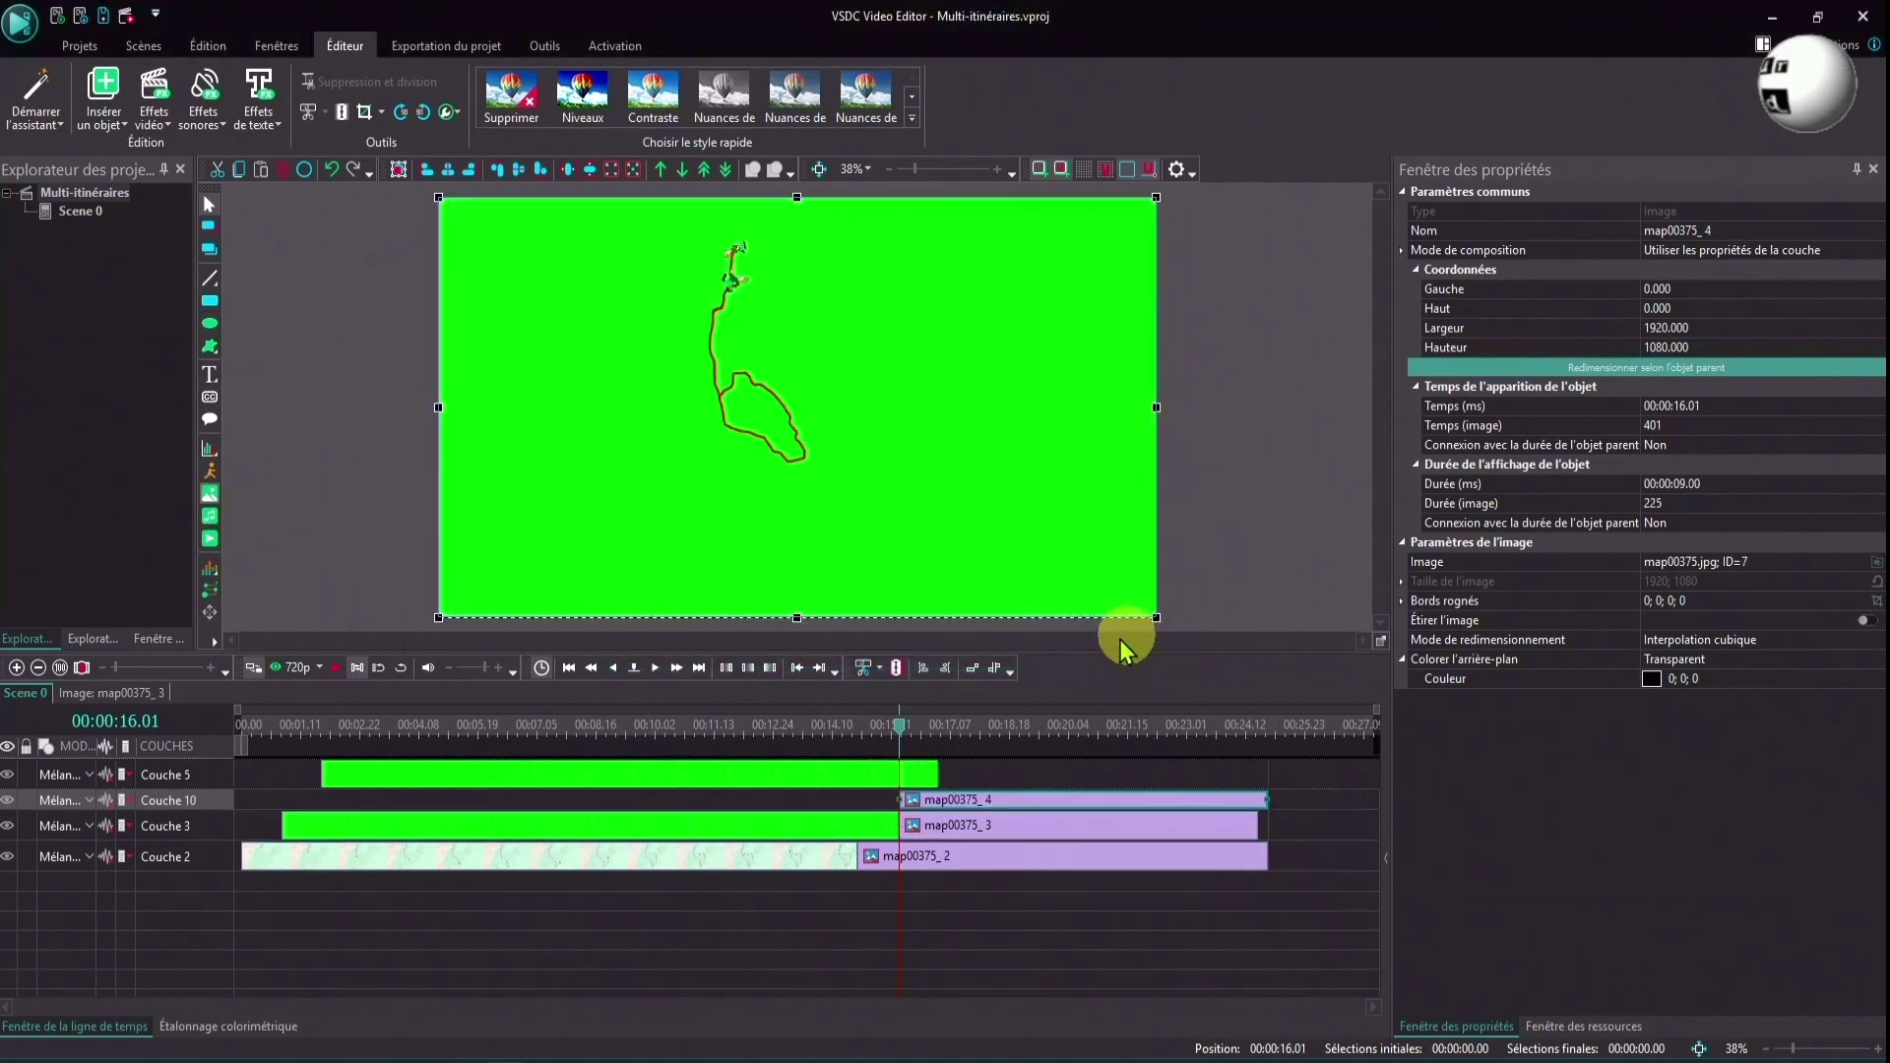
{"action": "left_click_drag", "start_coordinate": [1004, 817], "coordinate": [1030, 774]}
Apply the Suppression de l'arrière-plan effect to the Court end image for the full parent duration.
{"action": "left_click", "coordinate": [980, 734]}
{"action": "left_click", "coordinate": [153, 98]}
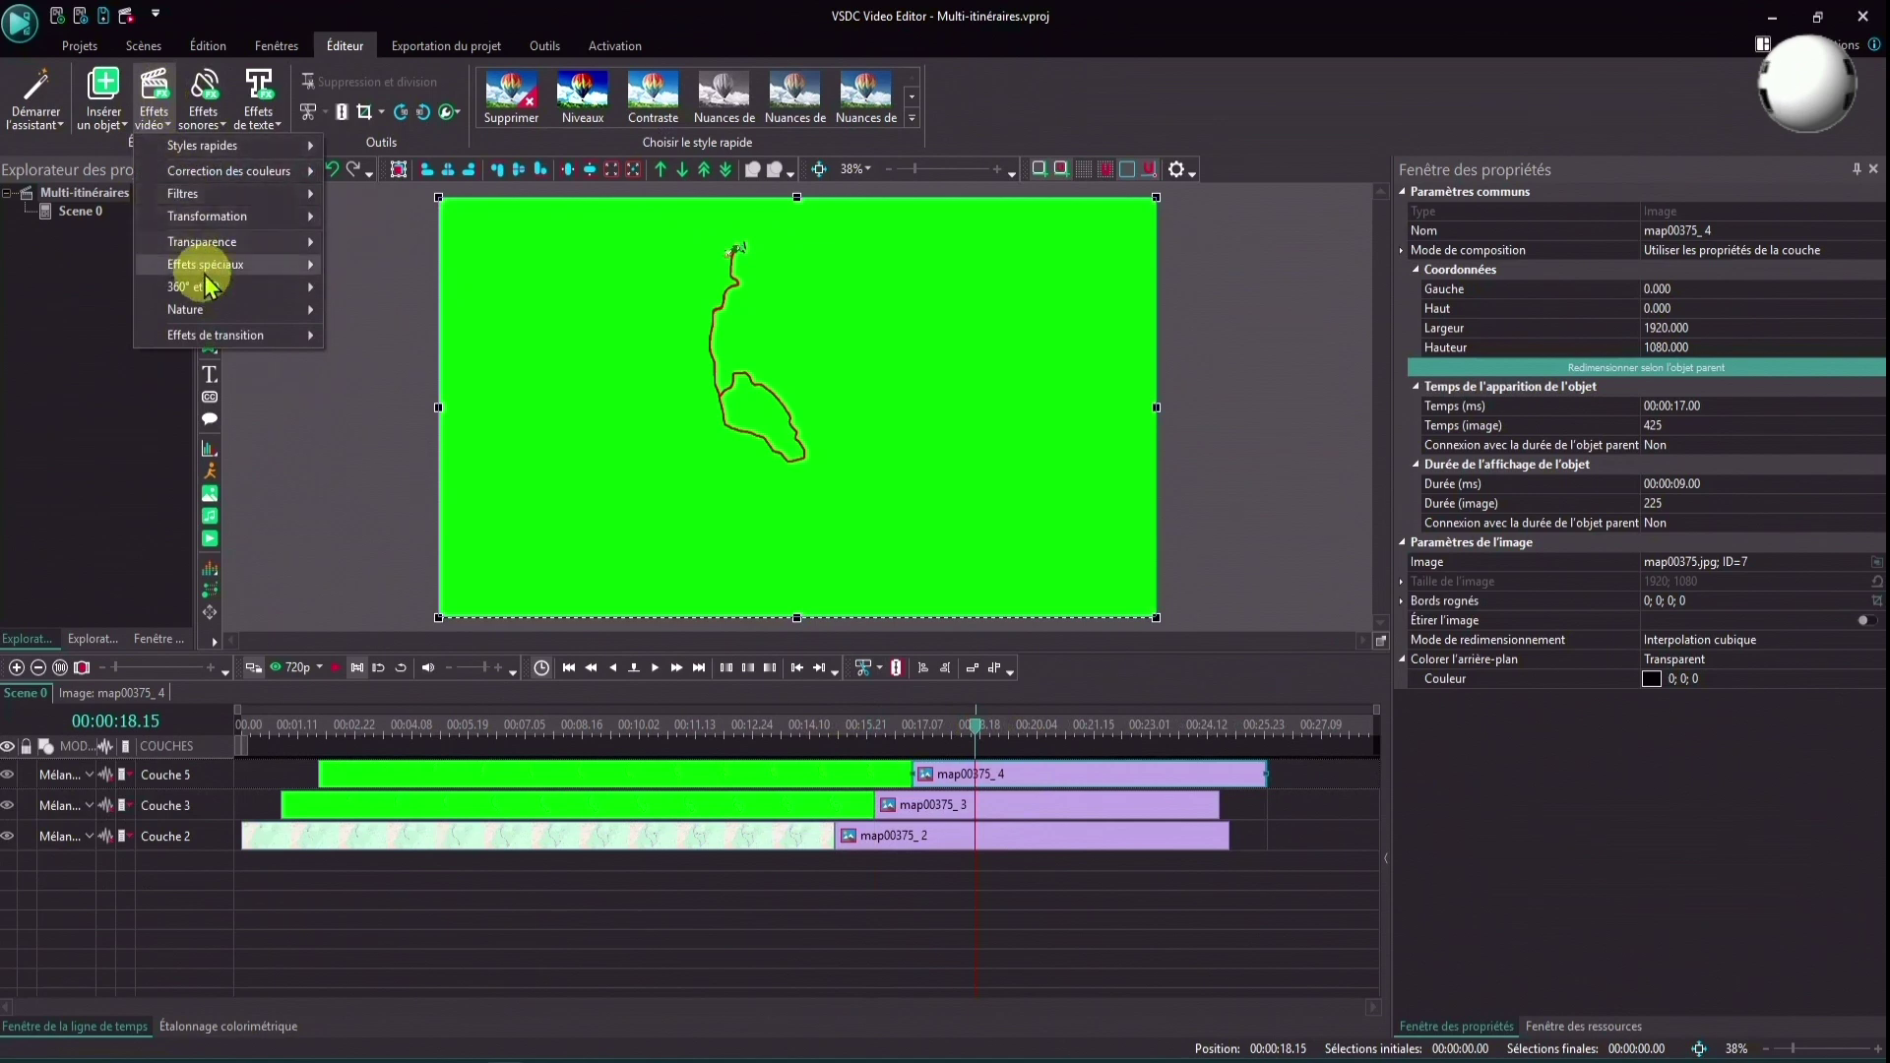
{"action": "mouse_move", "coordinate": [216, 241]}
{"action": "left_click", "coordinate": [376, 409]}
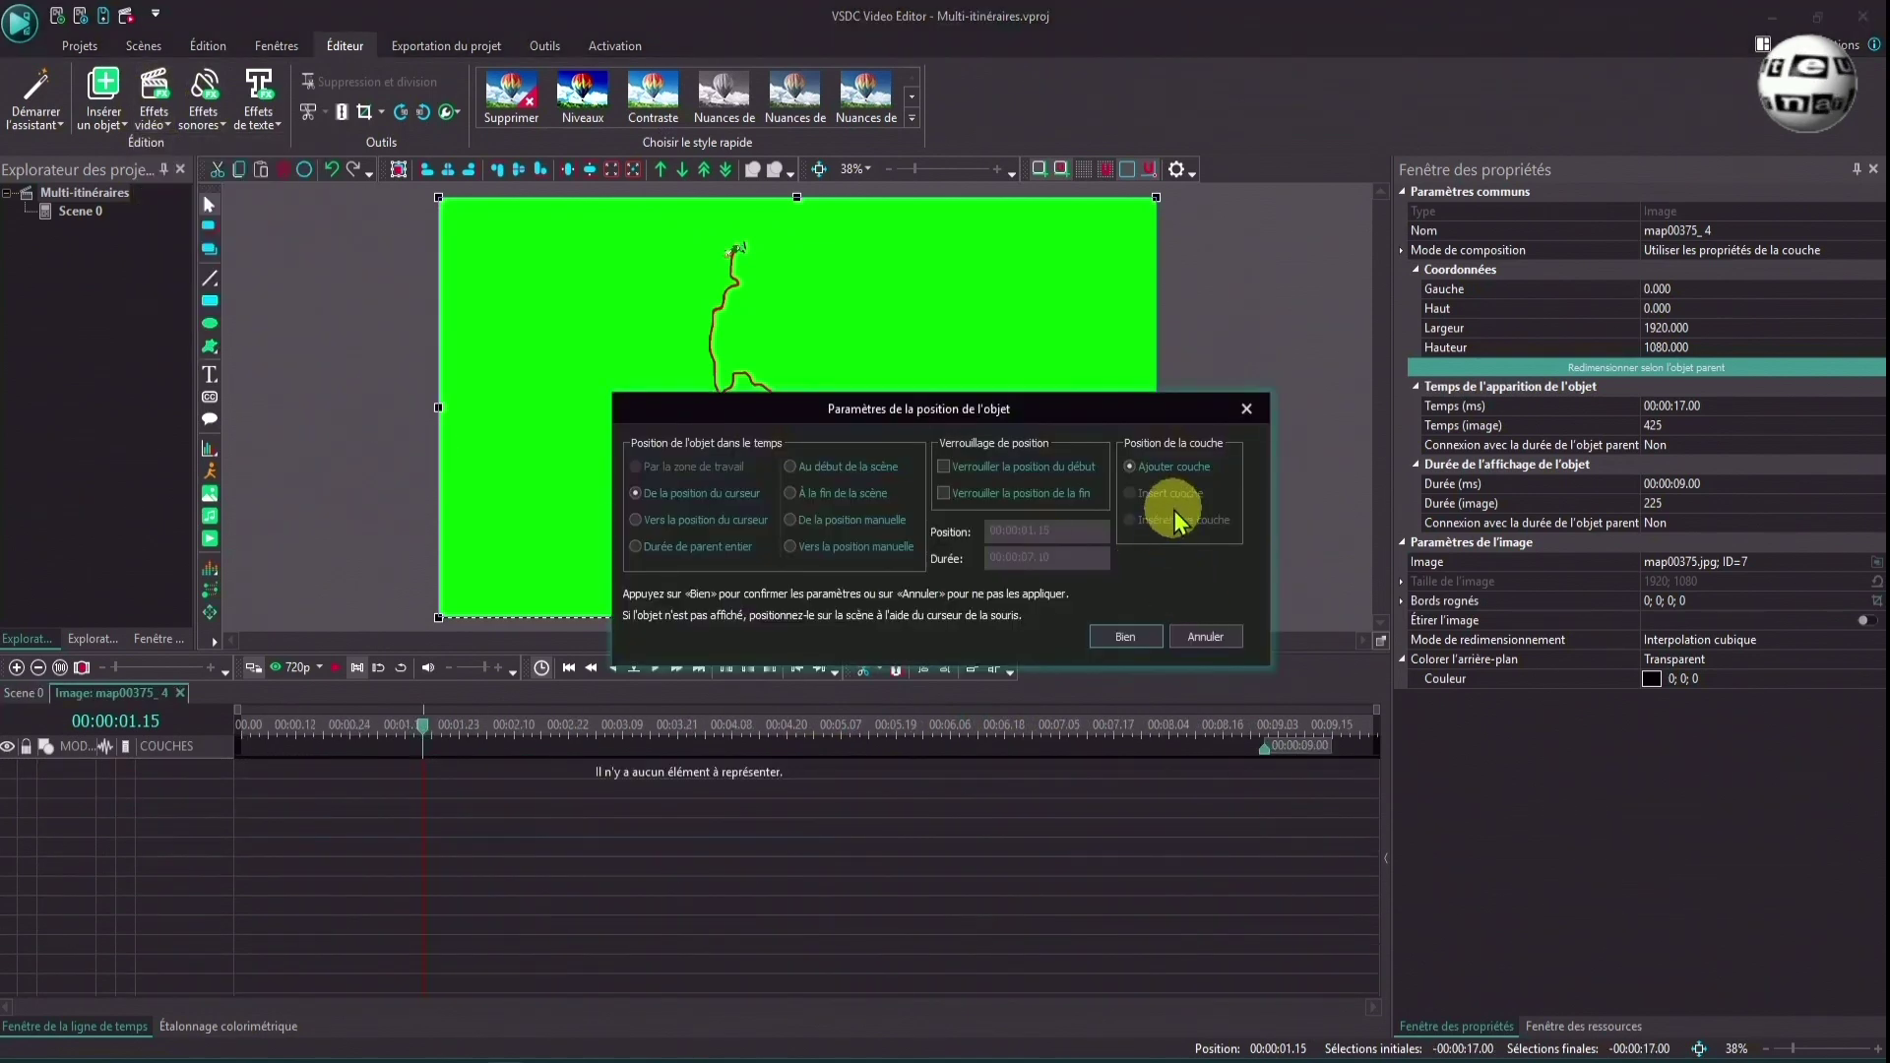
{"action": "left_click", "coordinate": [666, 547]}
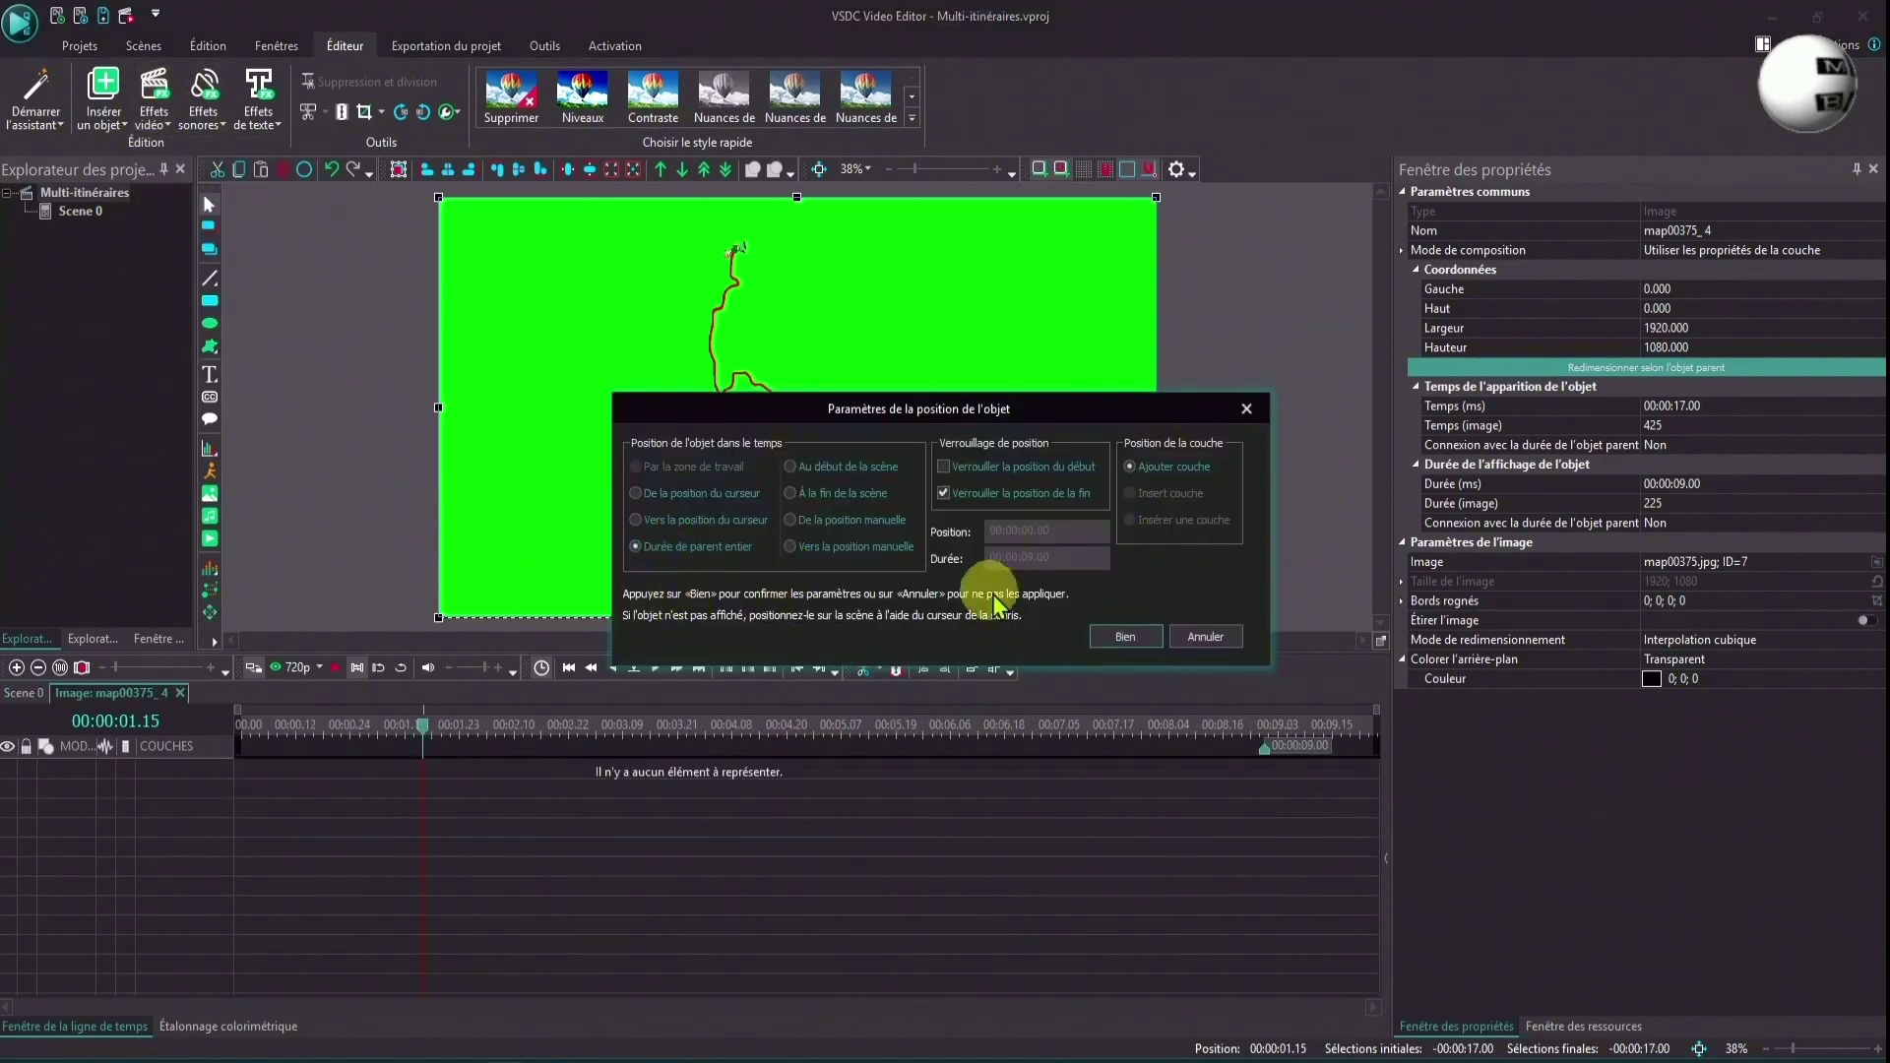
{"action": "left_click", "coordinate": [1125, 637]}
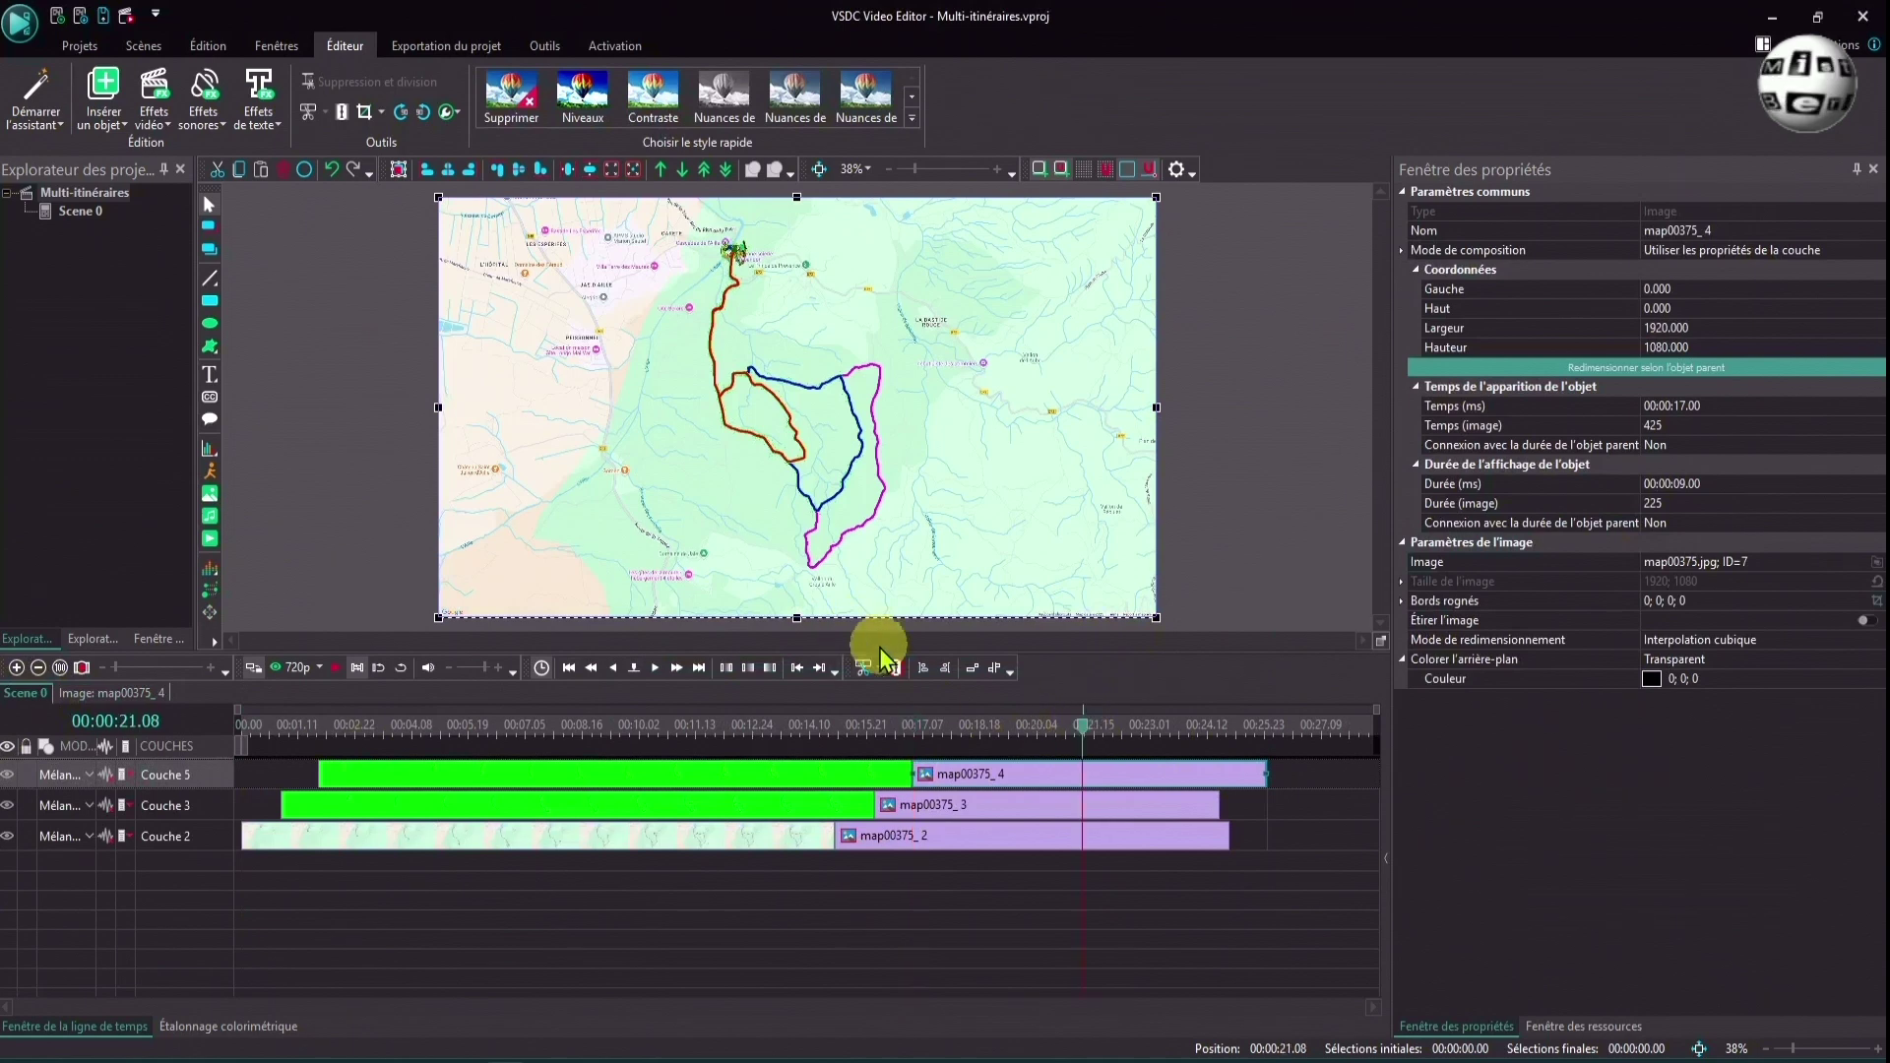
Trim the three end images to finish together at 00:00:21.08 by splitting off and deleting the excess, and preview Scene 0 from the start.
{"action": "left_click", "coordinate": [1142, 835]}
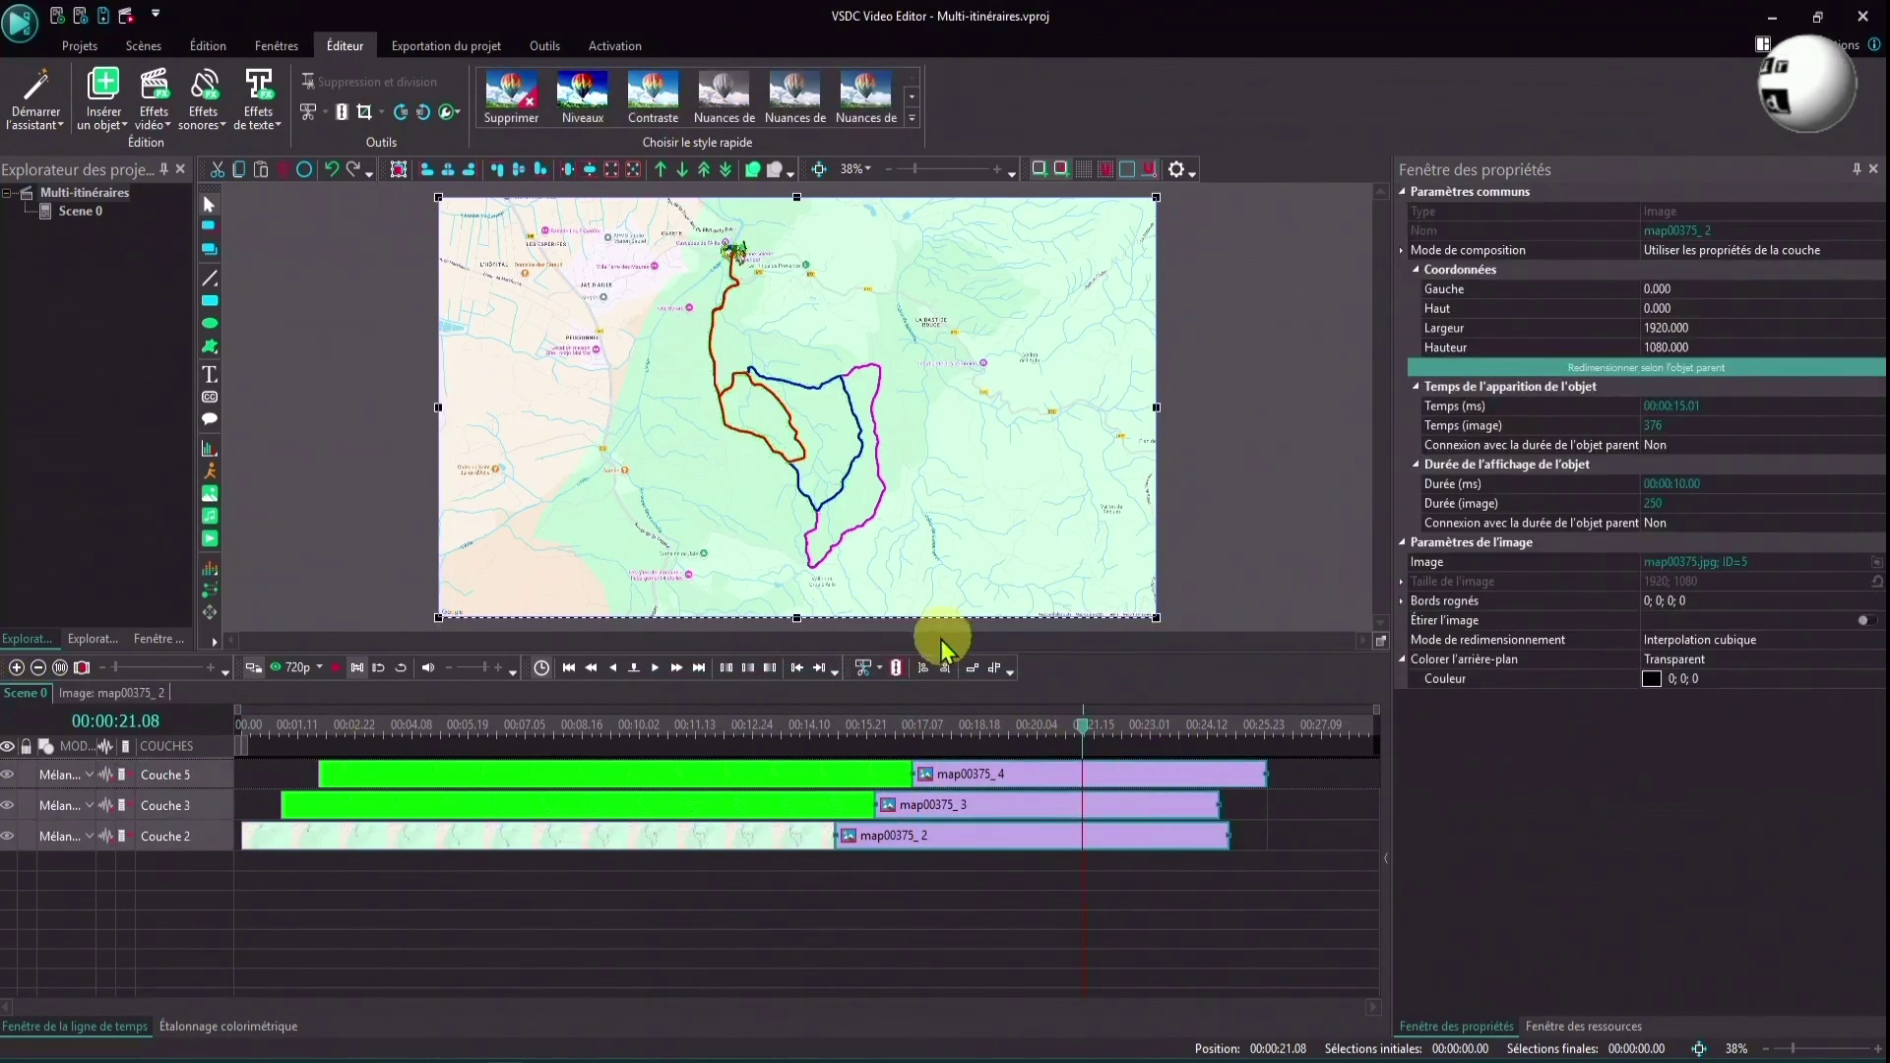
{"action": "left_click", "coordinate": [895, 667]}
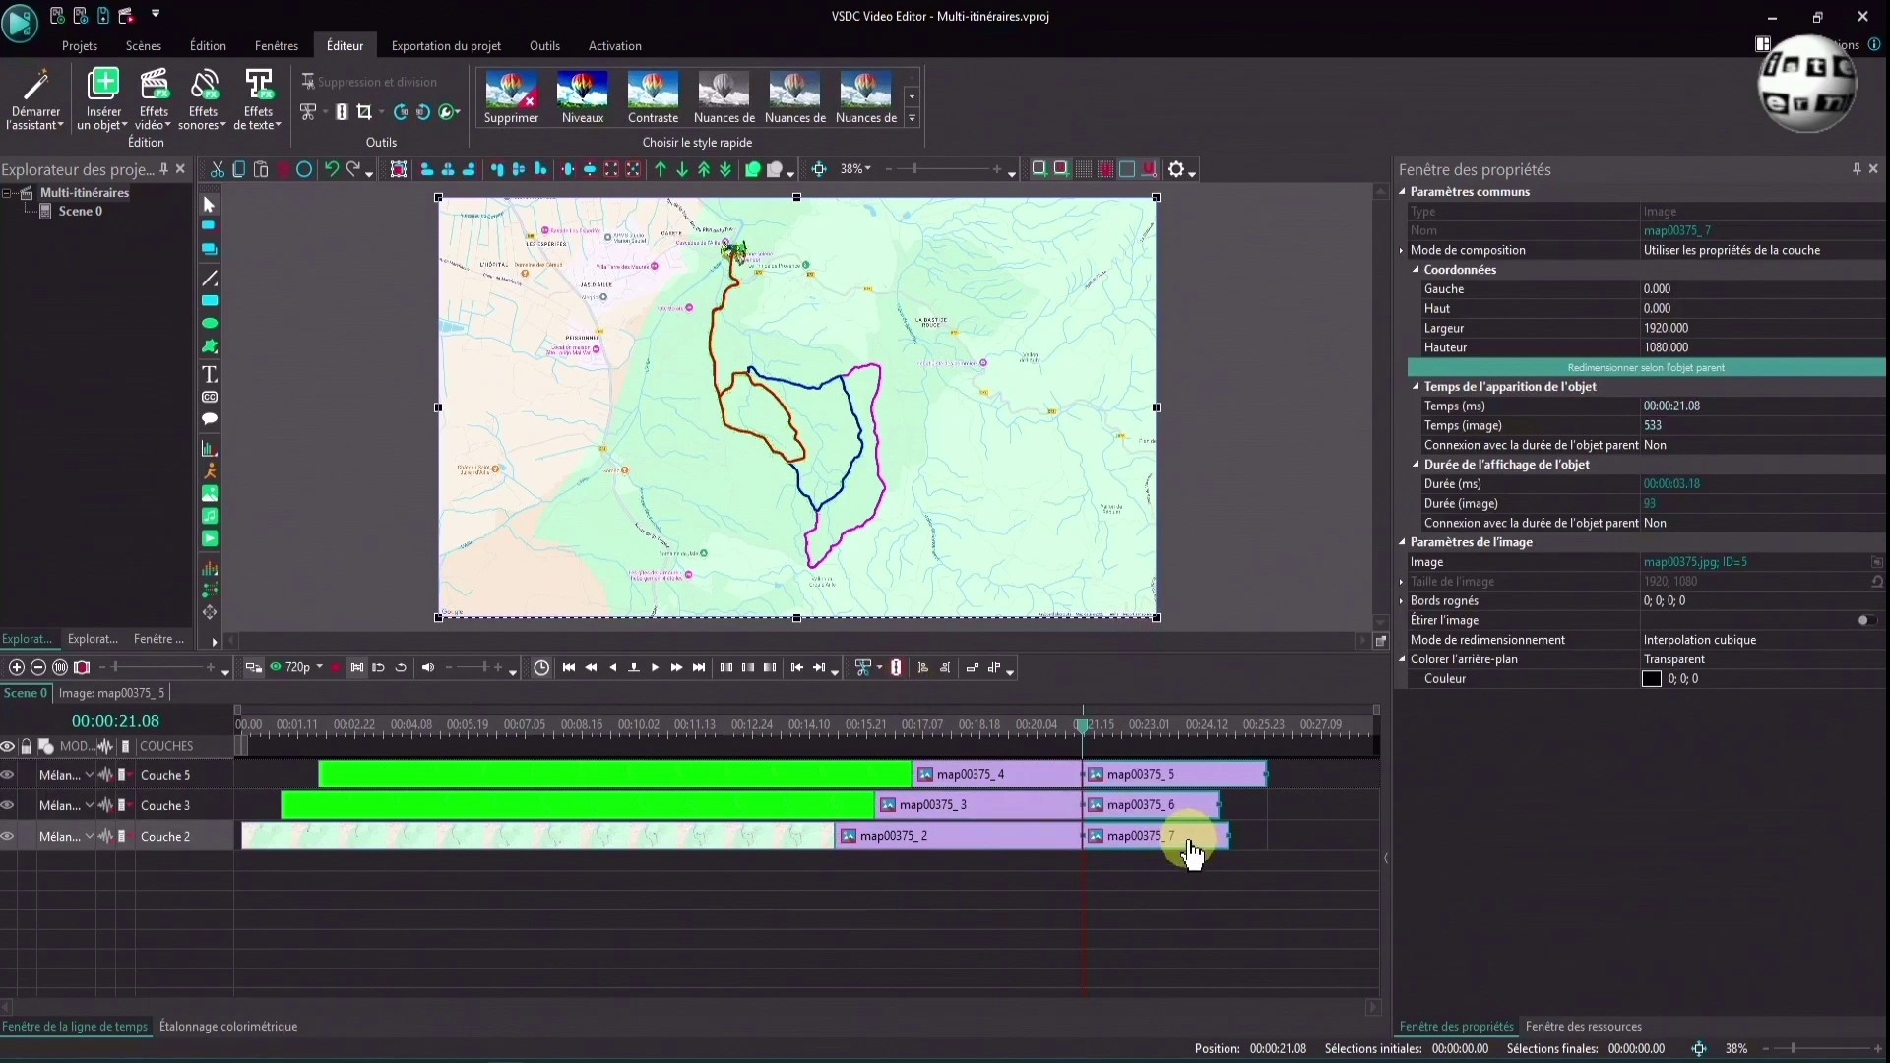
{"action": "key", "text": "Delete"}
{"action": "left_click", "coordinate": [260, 728]}
{"action": "left_click", "coordinate": [298, 668]}
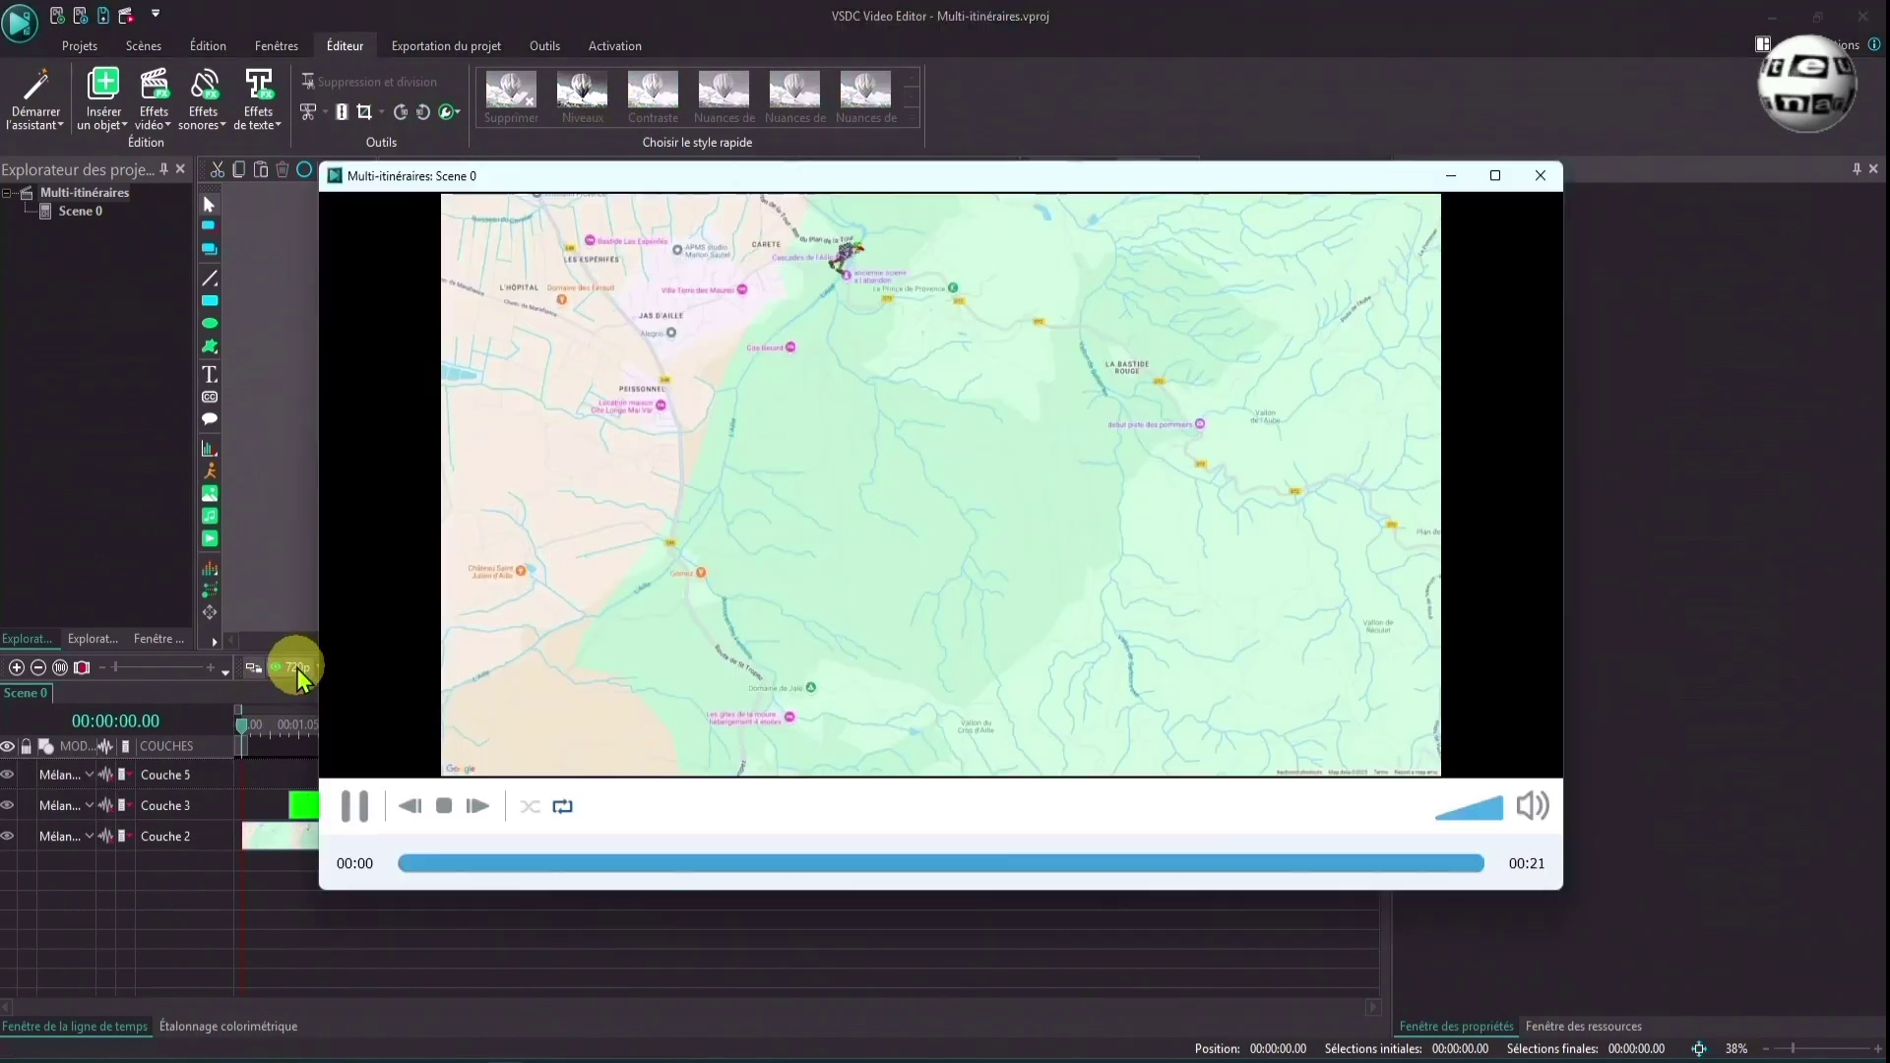